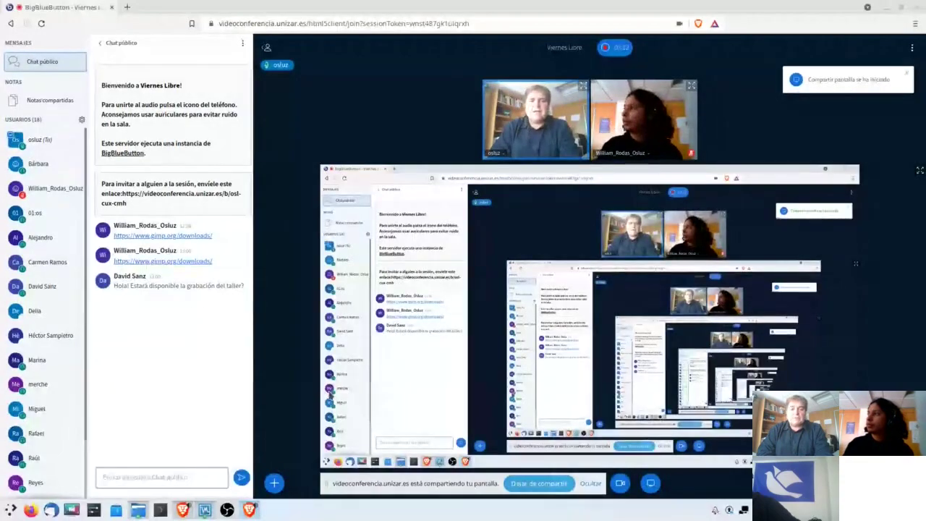
Step: Switch to the Windows 10 VM and open the official gimp.org result in Startpage
{"action": "left_click", "coordinate": [205, 511]}
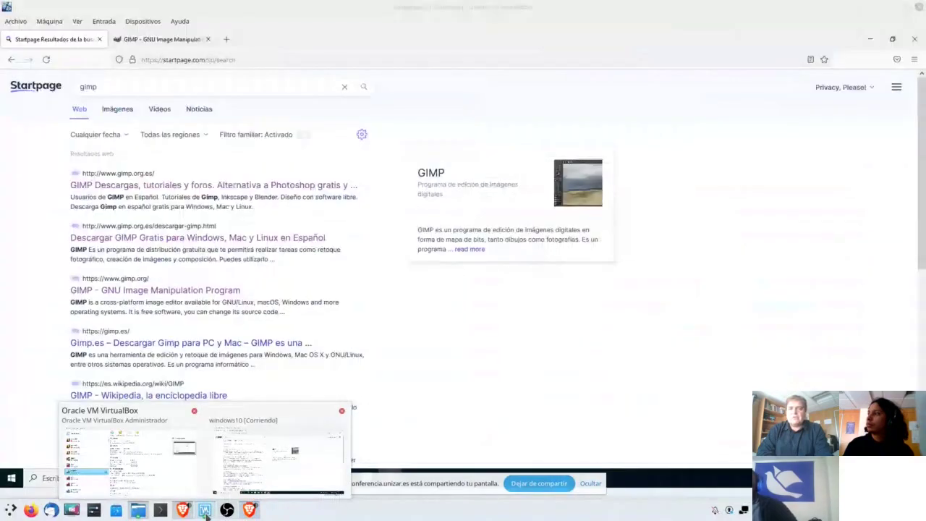
{"action": "left_click", "coordinate": [275, 452]}
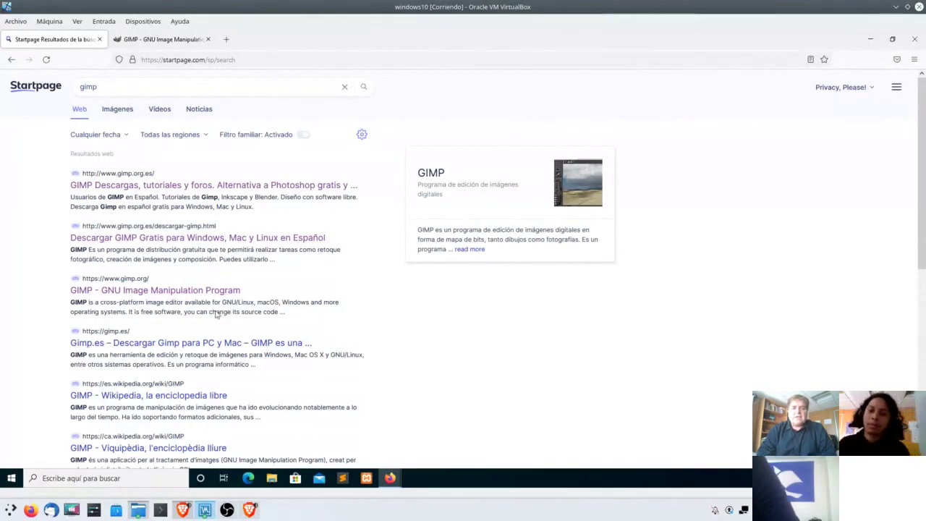
{"action": "left_click", "coordinate": [130, 292]}
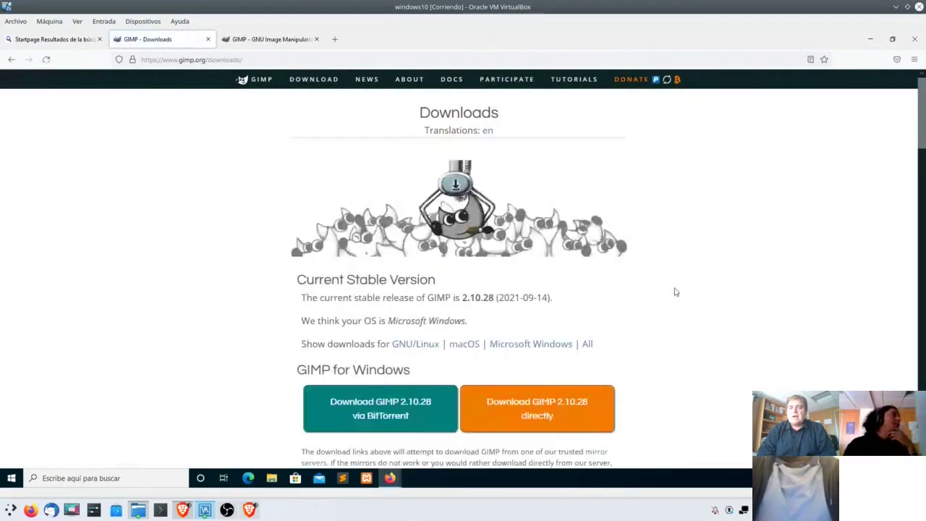
Step: Download GIMP 2.10.28 directly and choose 'Guardar archivo' to save the installer
{"action": "scroll", "coordinate": [673, 297], "scroll_direction": "down", "scroll_amount": 2}
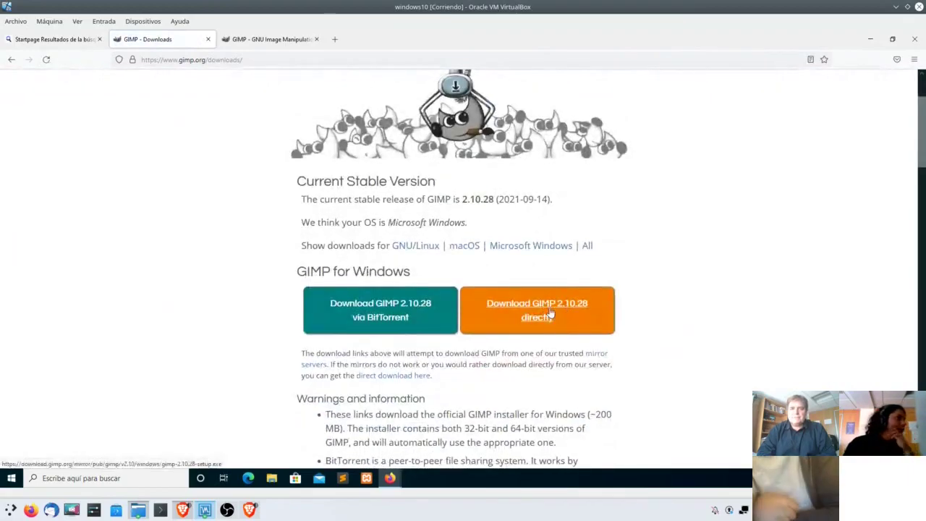
{"action": "left_click", "coordinate": [549, 307]}
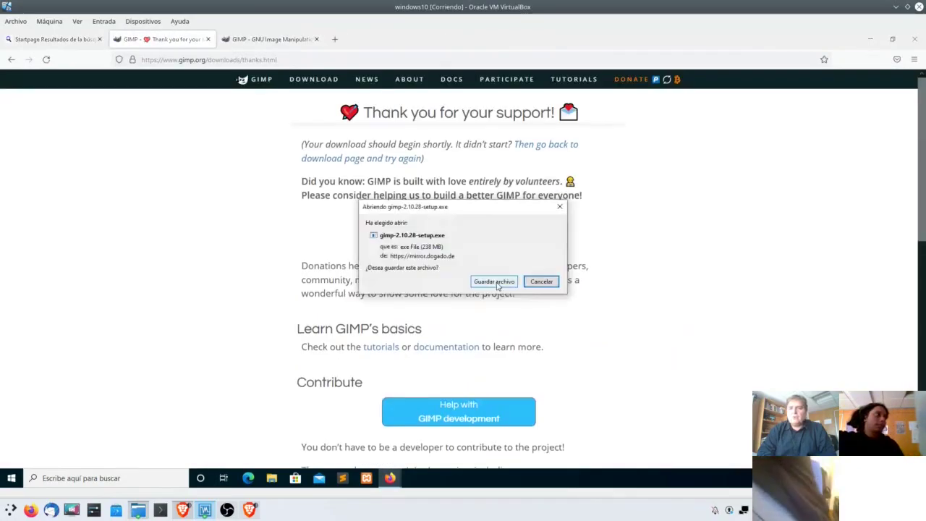
{"action": "left_click", "coordinate": [499, 280]}
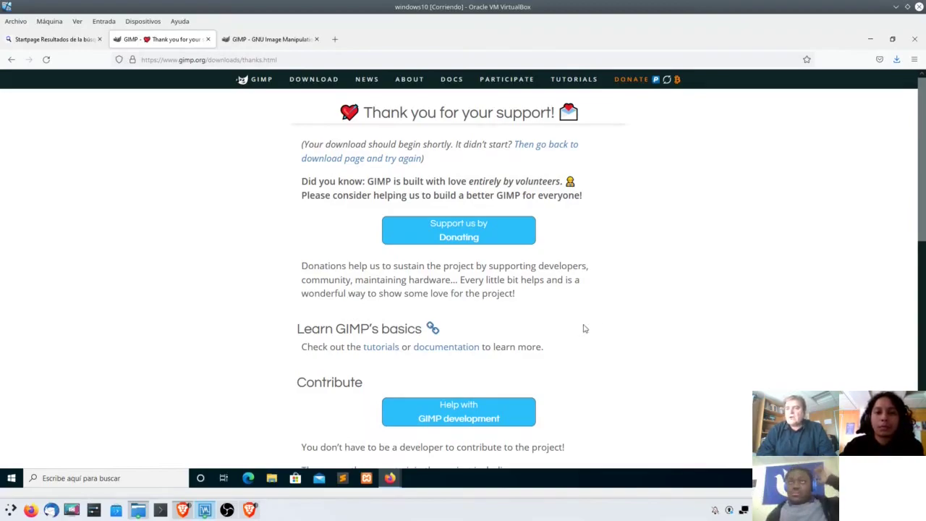
Step: Open the folder holding gimp-2.10.28-setup(2).exe from Firefox's downloads list
{"action": "left_click", "coordinate": [896, 59]}
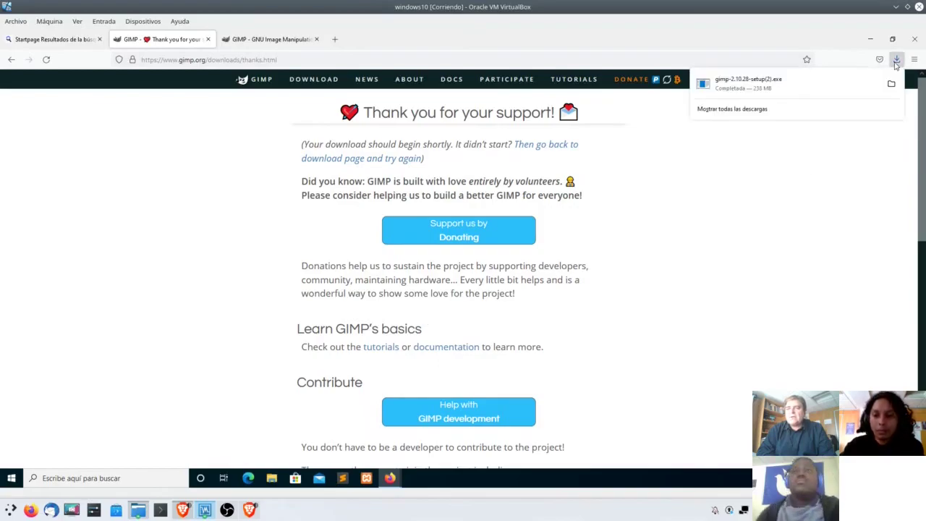
{"action": "left_click", "coordinate": [786, 89]}
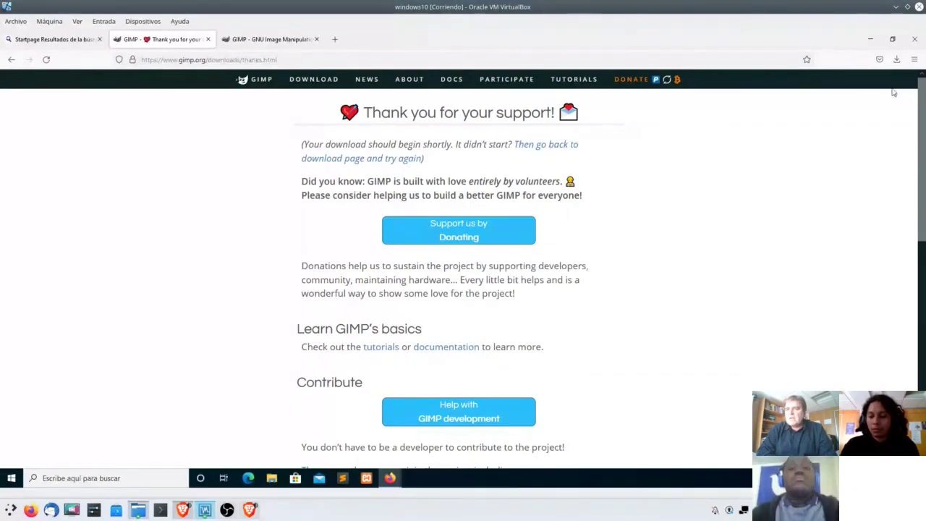
{"action": "left_click", "coordinate": [897, 61]}
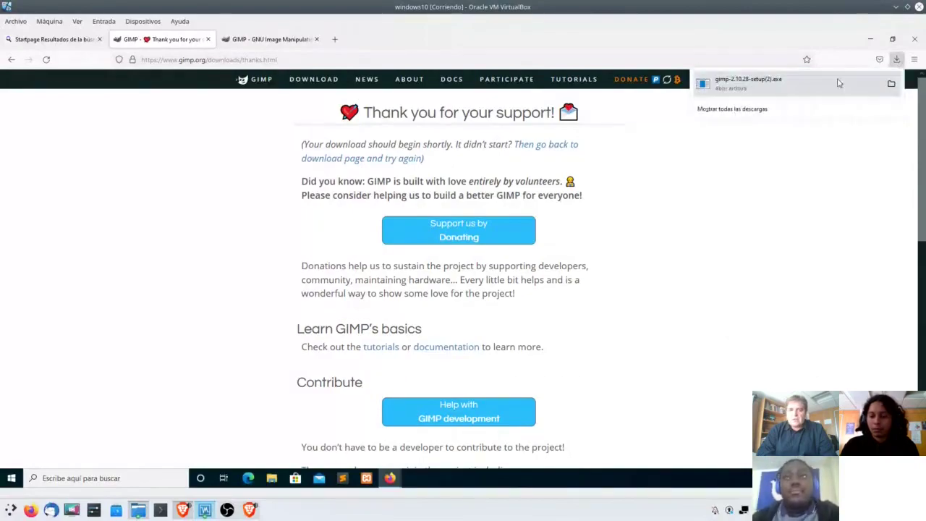
{"action": "left_click", "coordinate": [892, 85]}
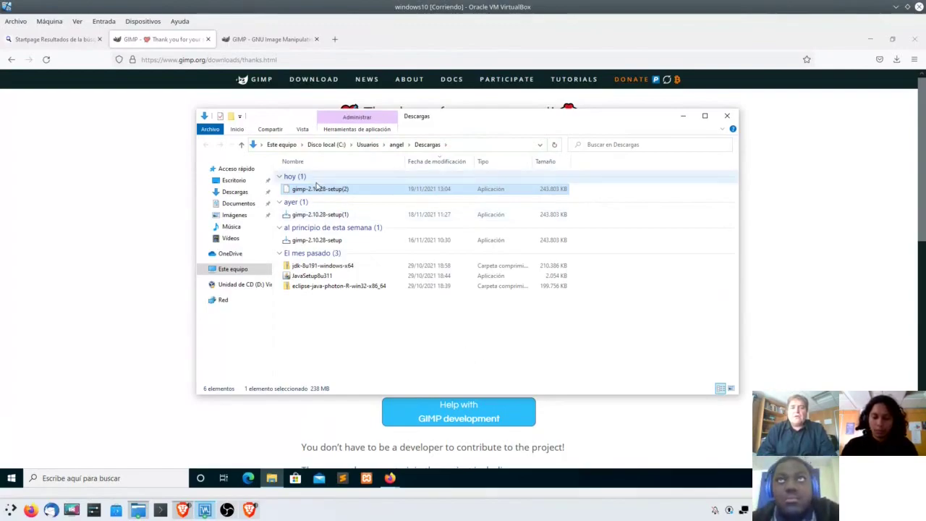
Step: Run the GIMP setup, approve the permission prompt, start installing, then return to the meeting
{"action": "double_click", "coordinate": [317, 192]}
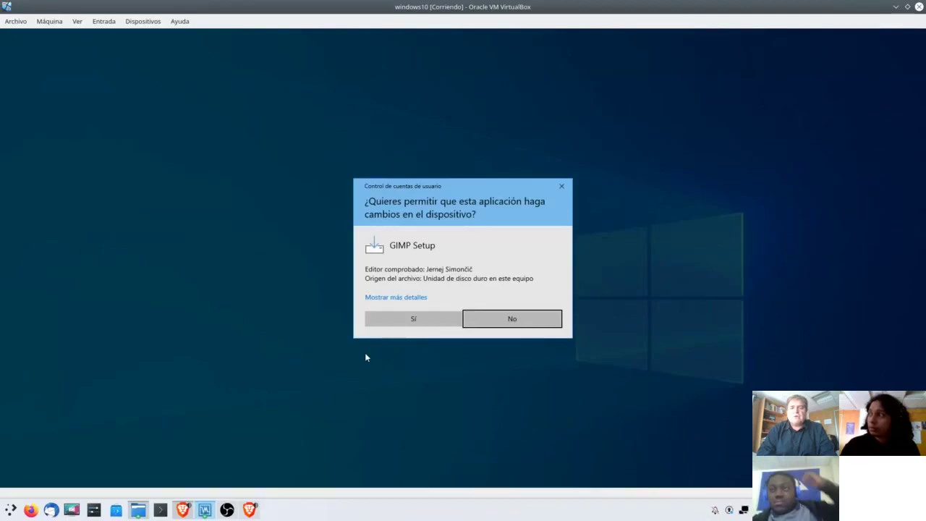
{"action": "left_click", "coordinate": [413, 318]}
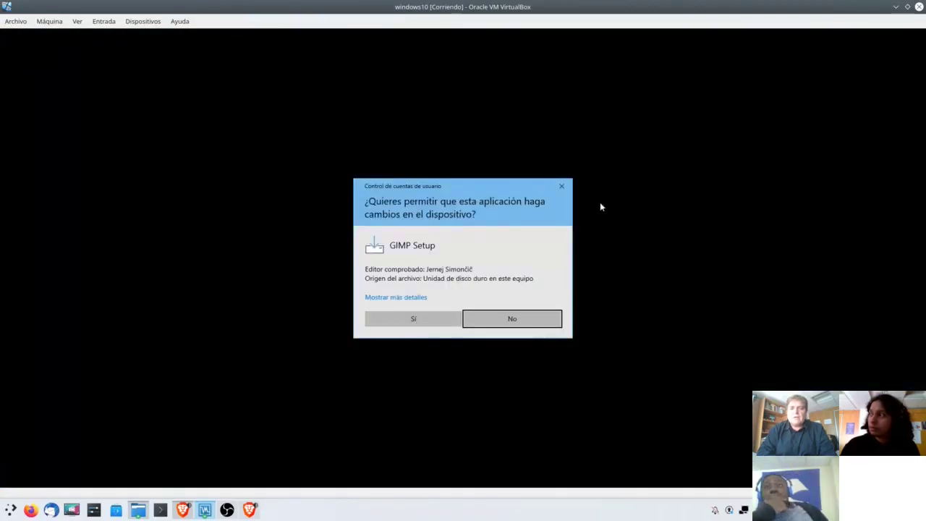
{"action": "left_click", "coordinate": [562, 190]}
{"action": "left_click", "coordinate": [472, 277]}
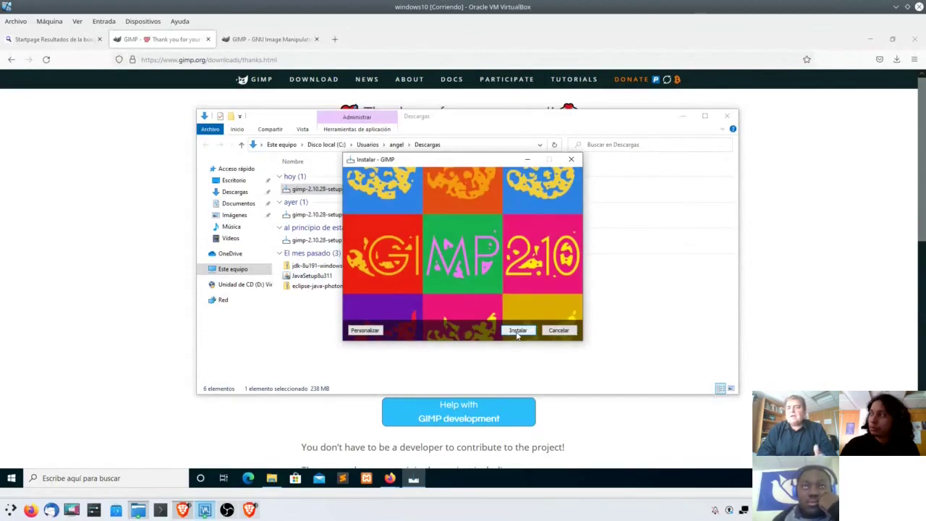
{"action": "left_click", "coordinate": [517, 330]}
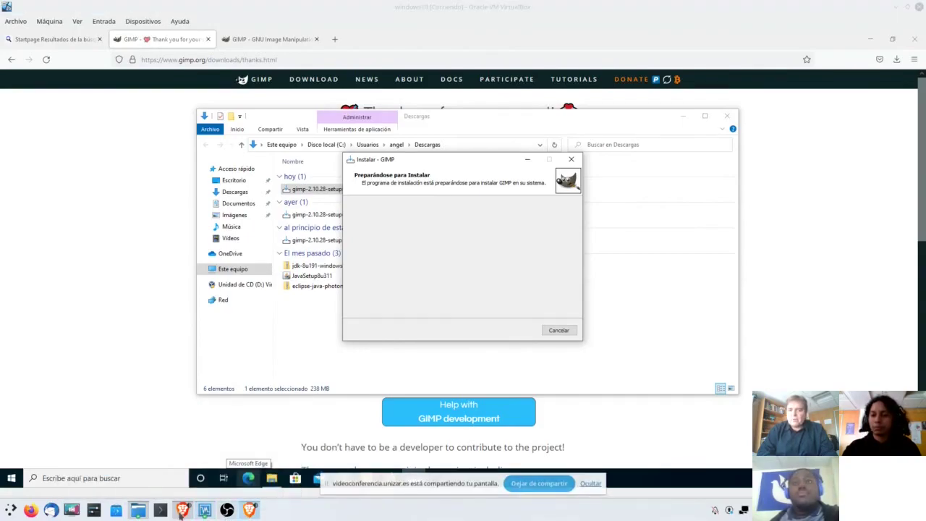
{"action": "left_click", "coordinate": [181, 510]}
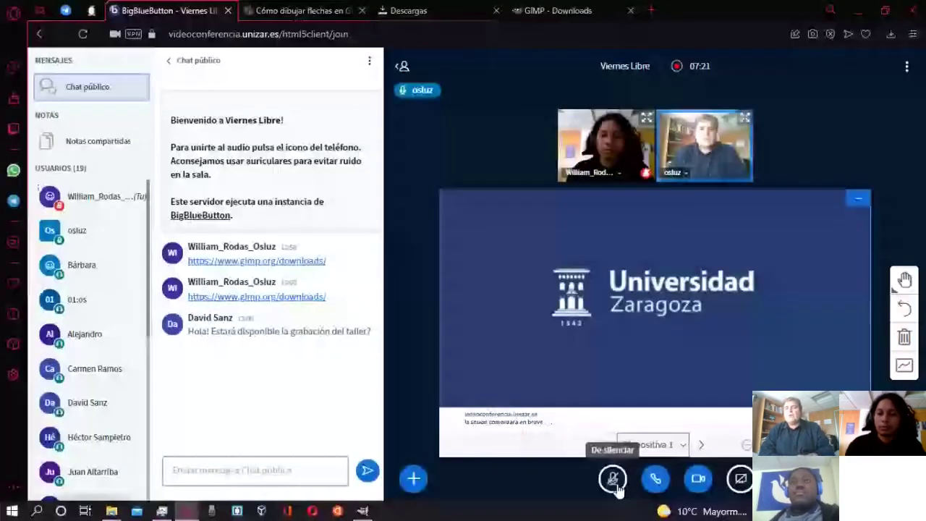
Step: Leave the BigBlueButton microphone unmuted, then bring GIMP to the front from the taskbar
{"action": "left_click", "coordinate": [615, 484]}
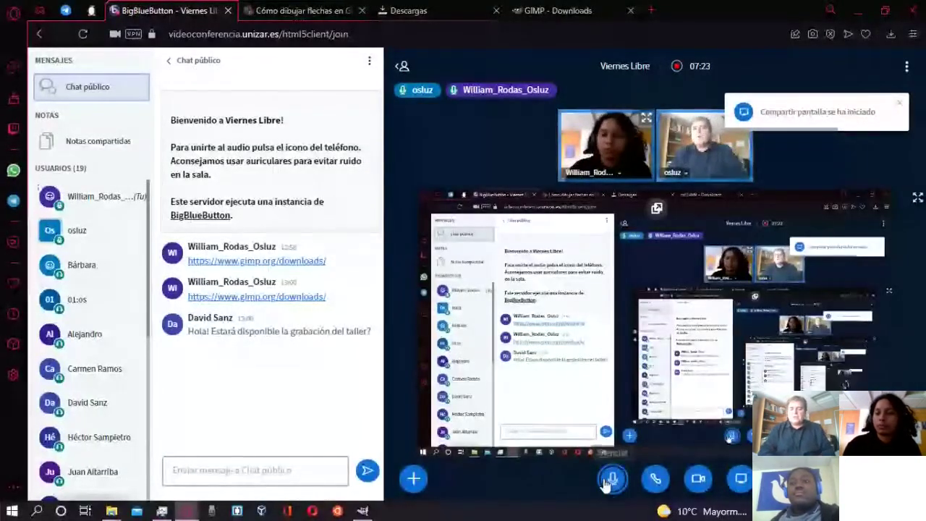
{"action": "left_click", "coordinate": [607, 481]}
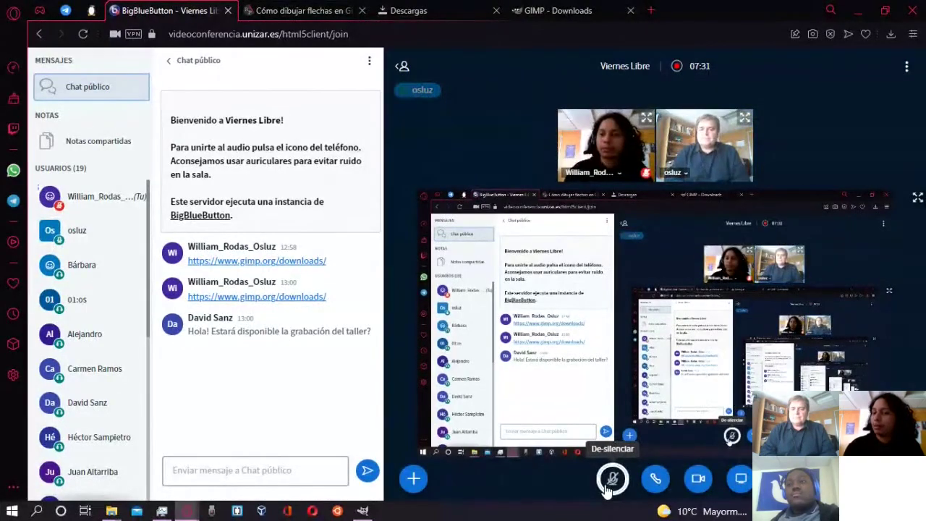
{"action": "left_click", "coordinate": [608, 489]}
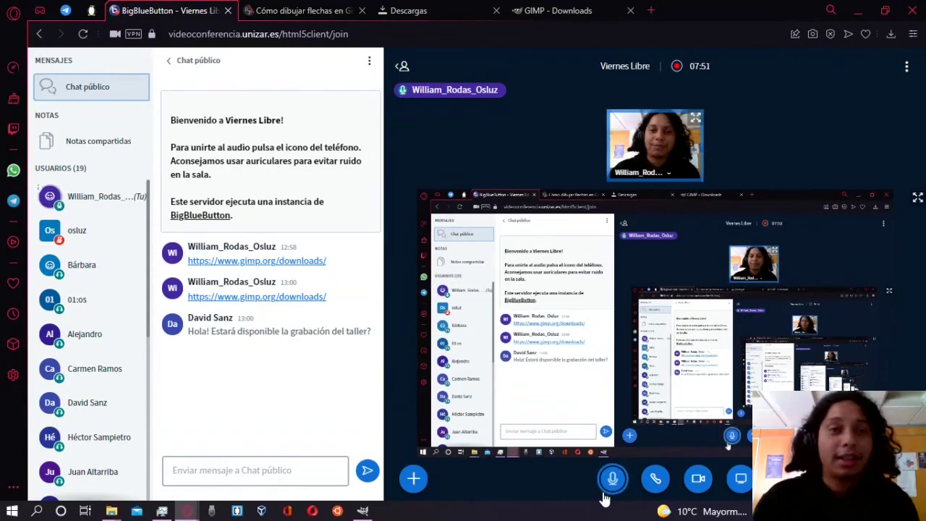
{"action": "left_click", "coordinate": [363, 511]}
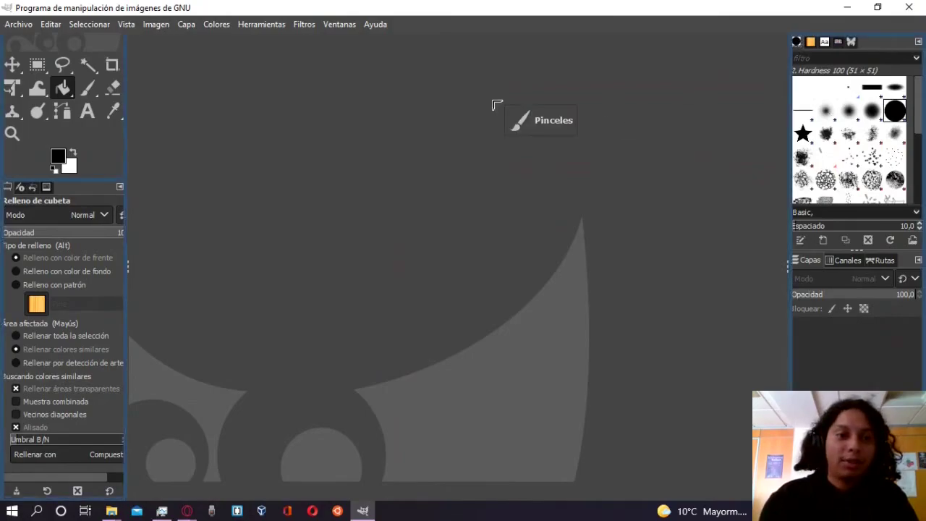
Step: Pull the Pinceles panel out of the dock, close it, and restore it via Ventanas > Diálogos empotrables
{"action": "left_click_drag", "start_coordinate": [796, 43], "coordinate": [515, 120]}
{"action": "mouse_move", "coordinate": [488, 24]}
{"action": "left_mouse_down"}
{"action": "mouse_move", "coordinate": [157, 162]}
{"action": "mouse_move", "coordinate": [51, 184]}
{"action": "mouse_move", "coordinate": [828, 262]}
{"action": "mouse_move", "coordinate": [608, 124]}
{"action": "left_mouse_up"}
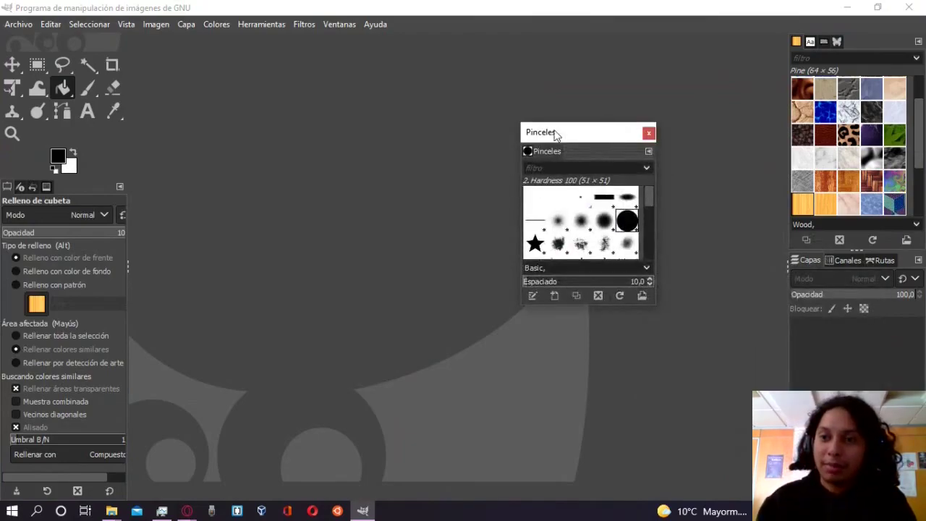
{"action": "mouse_move", "coordinate": [554, 134]}
{"action": "left_mouse_down"}
{"action": "mouse_move", "coordinate": [810, 37]}
{"action": "mouse_move", "coordinate": [799, 87]}
{"action": "mouse_move", "coordinate": [799, 37]}
{"action": "mouse_move", "coordinate": [724, 103]}
{"action": "mouse_move", "coordinate": [806, 86]}
{"action": "mouse_move", "coordinate": [796, 38]}
{"action": "mouse_move", "coordinate": [828, 97]}
{"action": "left_mouse_up"}
{"action": "left_click", "coordinate": [887, 92]}
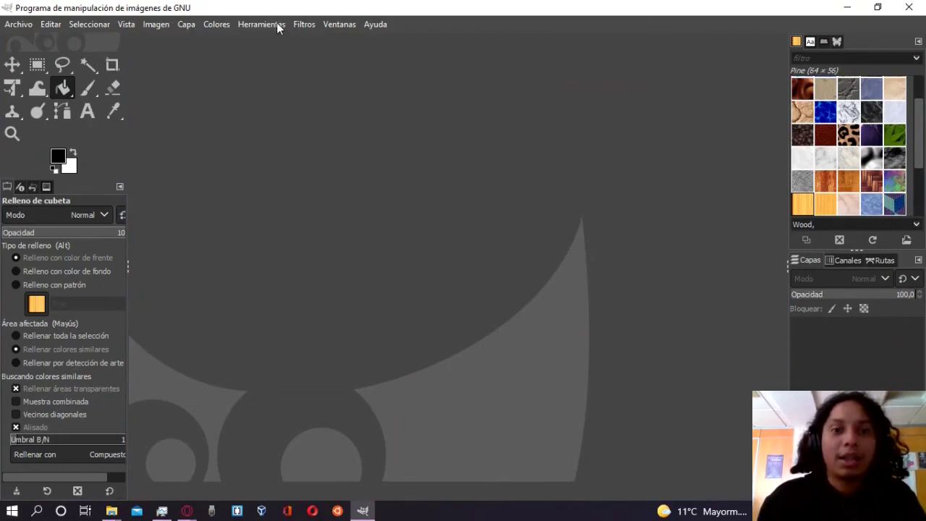
{"action": "left_click", "coordinate": [334, 24]}
{"action": "mouse_move", "coordinate": [405, 58]}
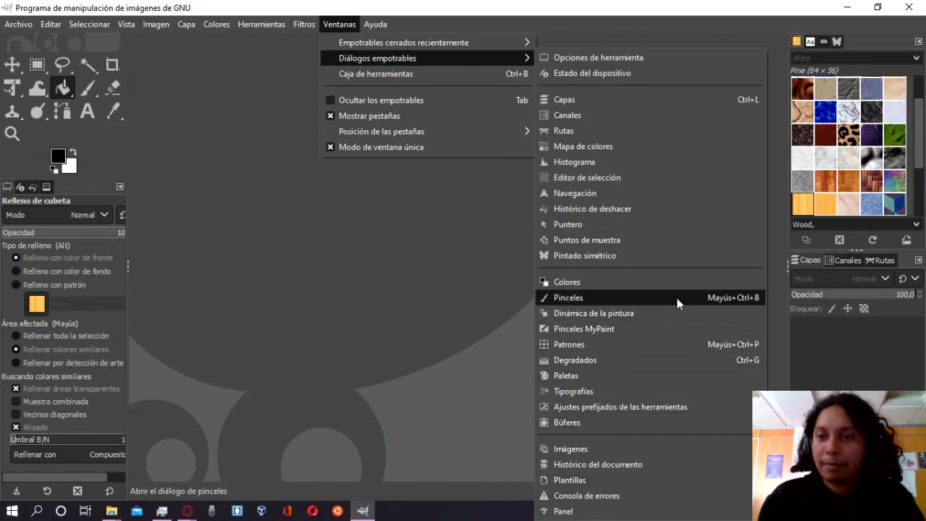
{"action": "left_click", "coordinate": [555, 297]}
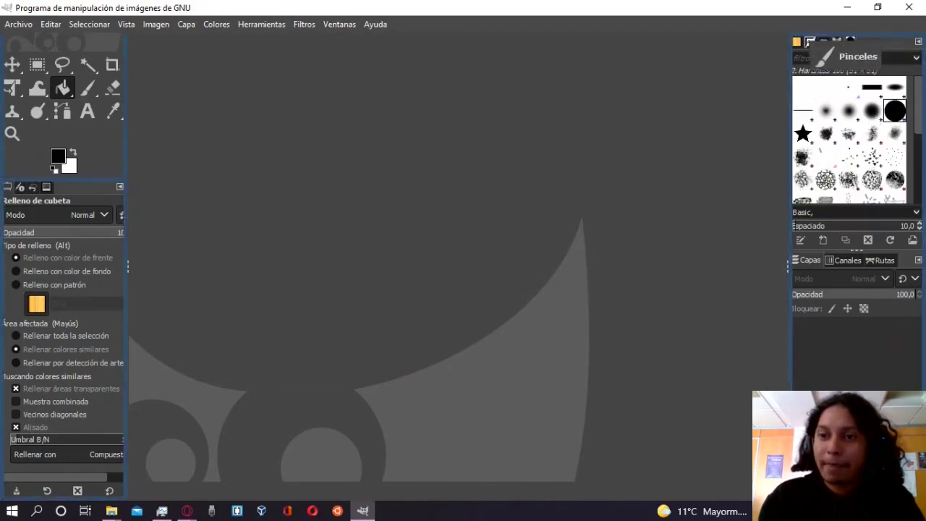
Step: Detach and close the Pinceles panel again, then redock it from the dockable dialogs list
{"action": "left_click_drag", "start_coordinate": [850, 42], "coordinate": [792, 38]}
{"action": "left_click", "coordinate": [857, 12]}
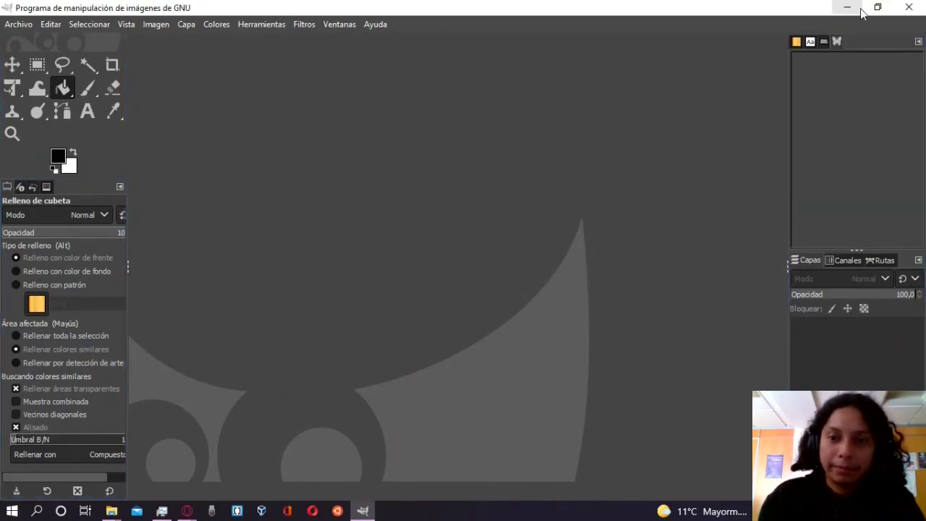
{"action": "left_click", "coordinate": [336, 23]}
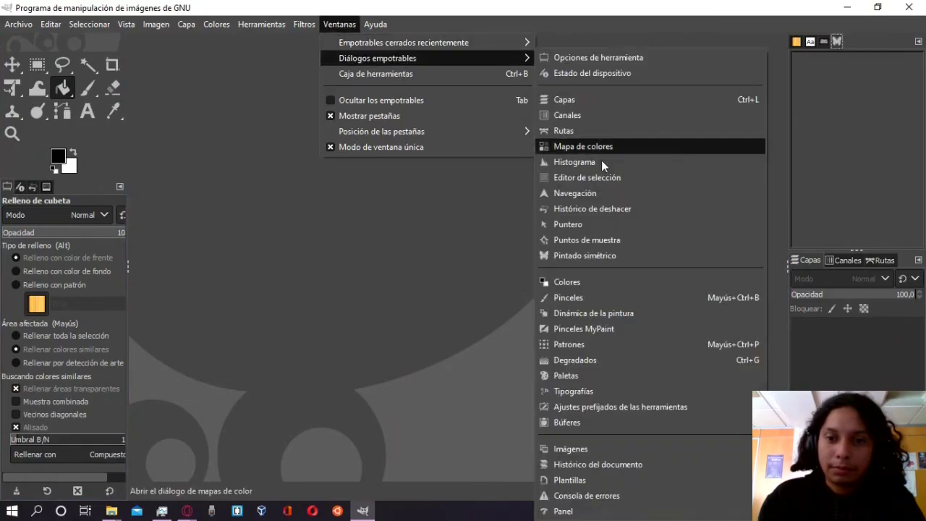
{"action": "mouse_move", "coordinate": [377, 58]}
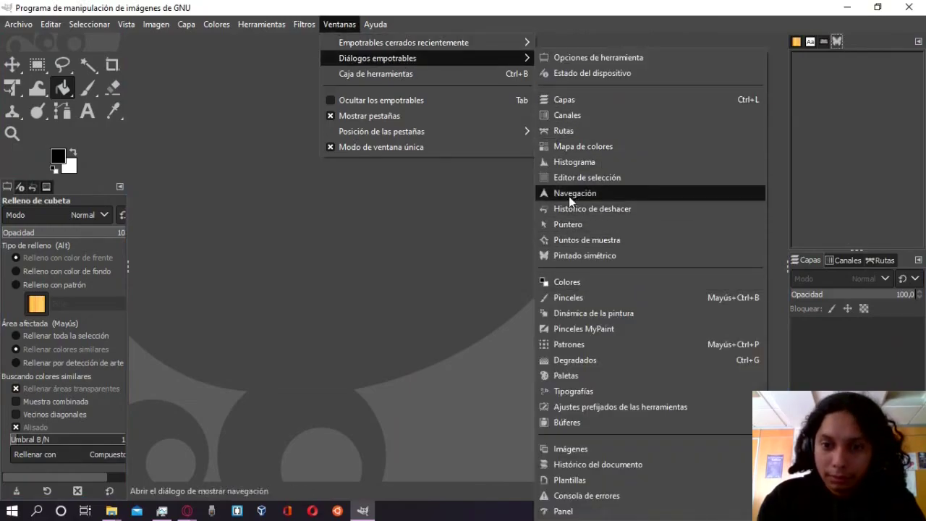
{"action": "left_click", "coordinate": [603, 299]}
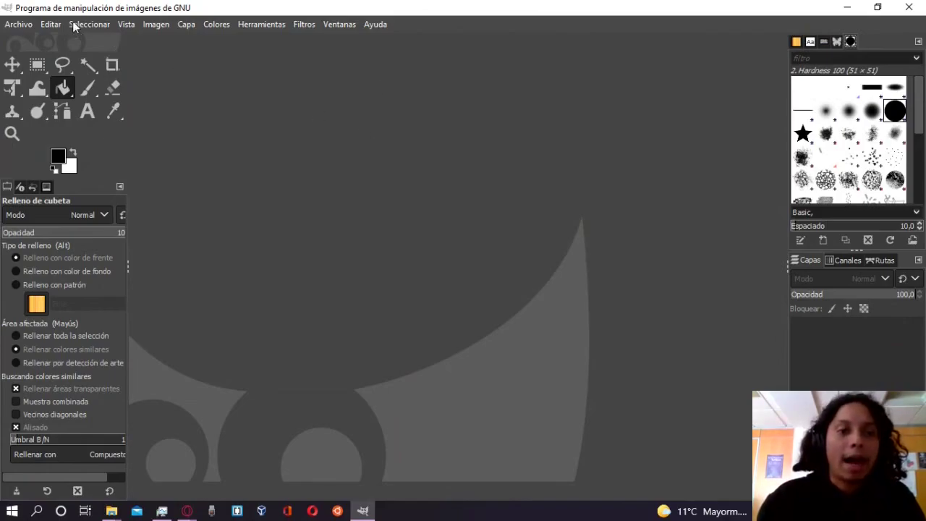
Step: Open Editar > Preferencias and go to Interfaz > Tema to view the theme list
{"action": "left_click", "coordinate": [51, 24]}
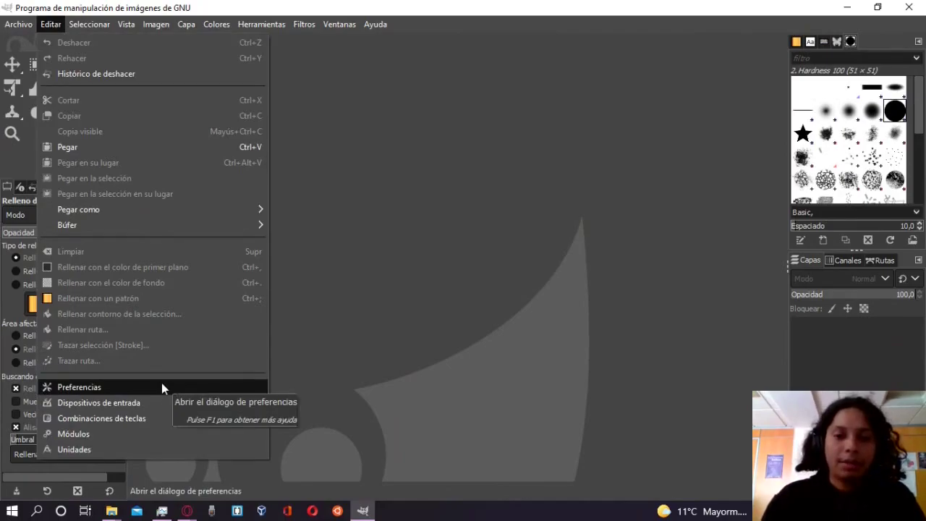
{"action": "left_click", "coordinate": [123, 393]}
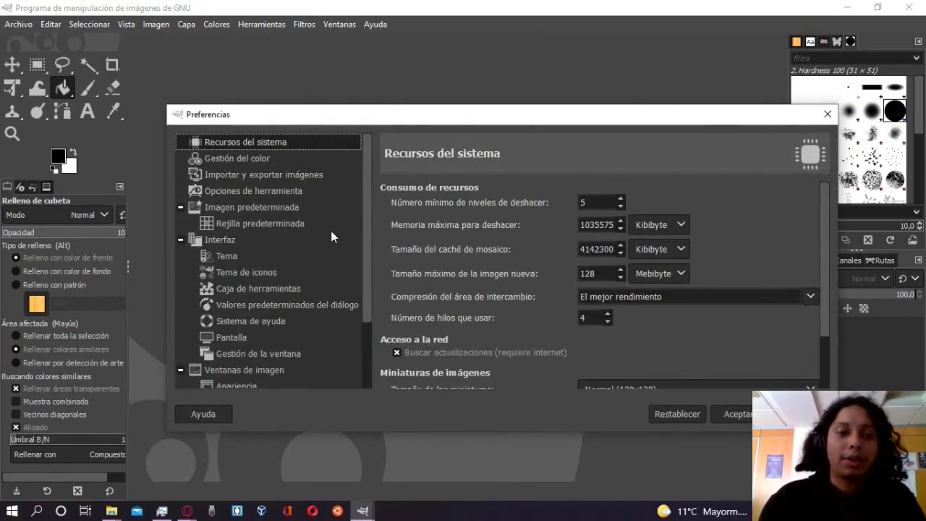
{"action": "left_click", "coordinate": [215, 243]}
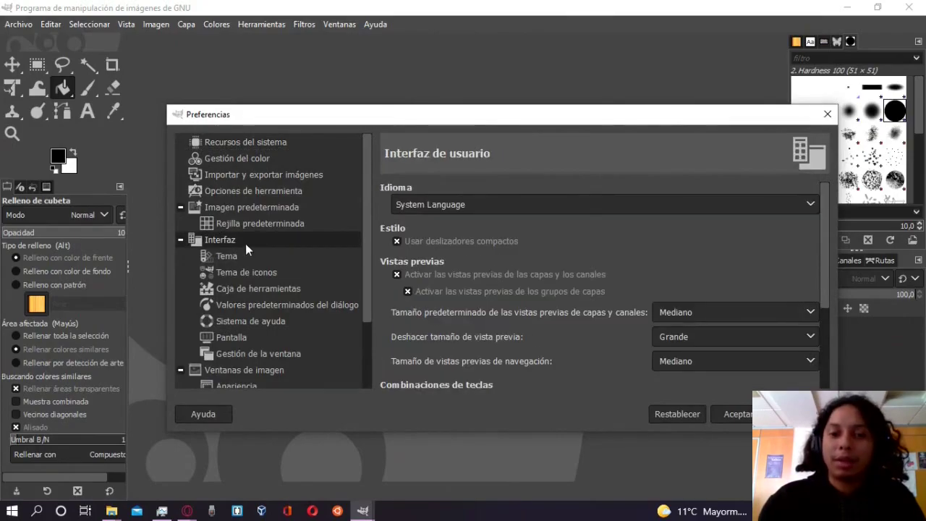
{"action": "left_click", "coordinate": [232, 254]}
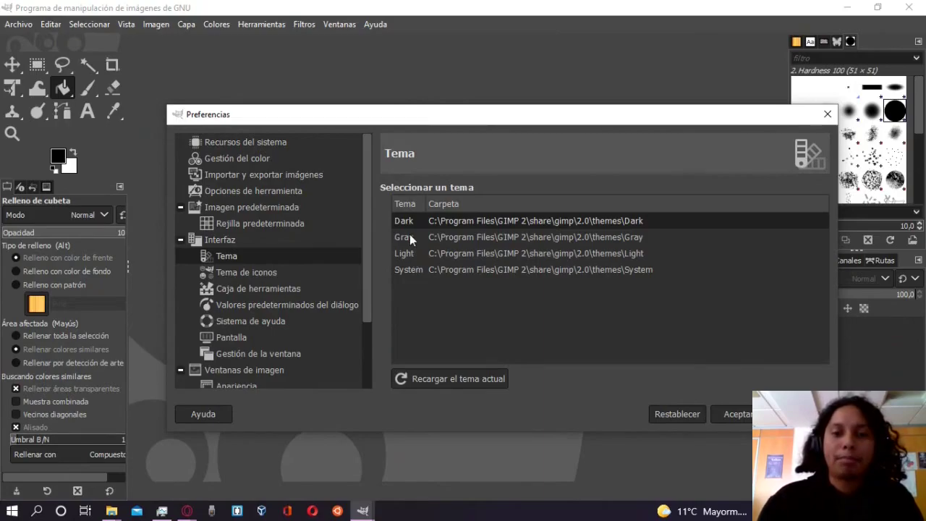
Step: Select the Dark interface theme, then go to the Tema de iconos page
{"action": "left_click", "coordinate": [482, 272]}
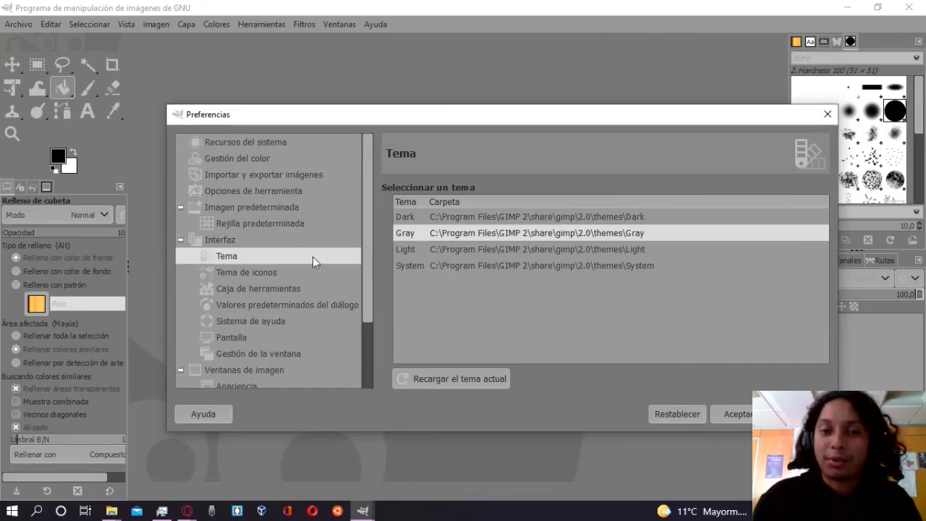
{"action": "left_click", "coordinate": [422, 220]}
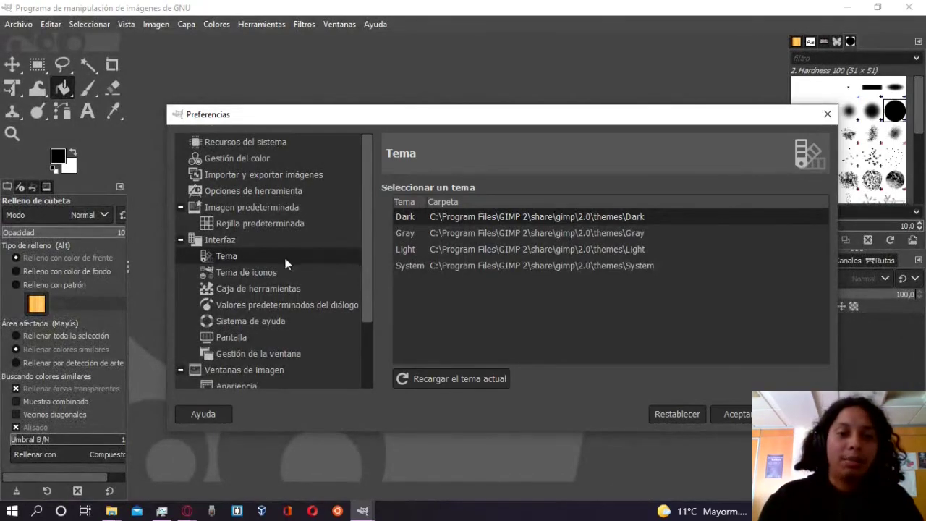
{"action": "left_click", "coordinate": [250, 274]}
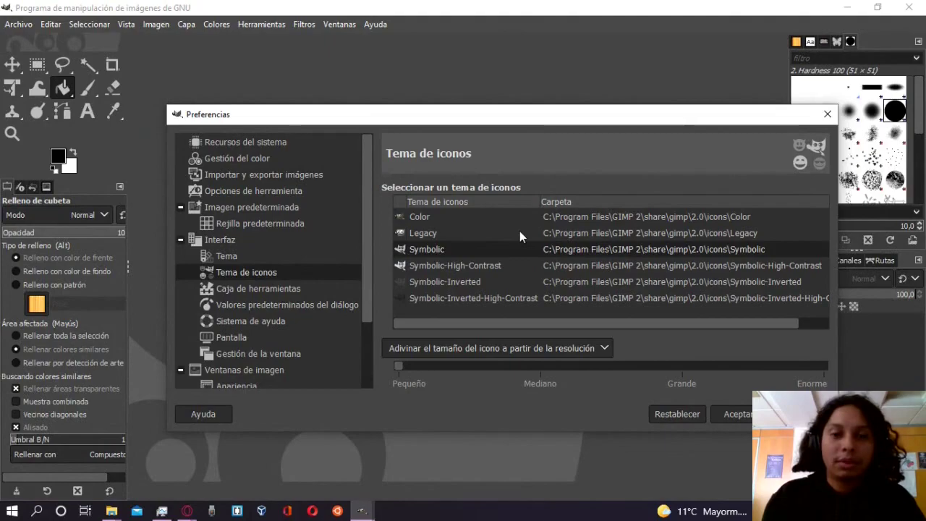
Step: Choose the Symbolic-High-Contrast icon theme and confirm Preferences with Aceptar
{"action": "left_click", "coordinate": [429, 267]}
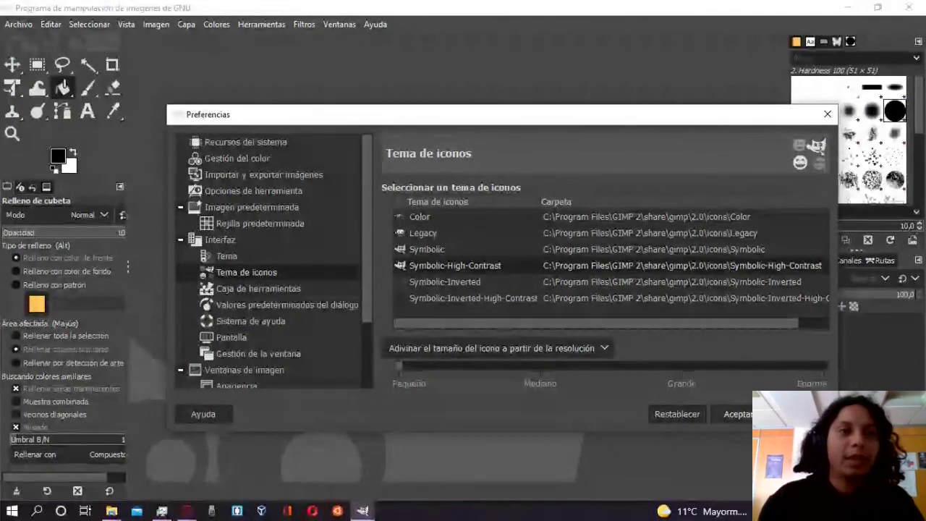
{"action": "left_click", "coordinate": [735, 414]}
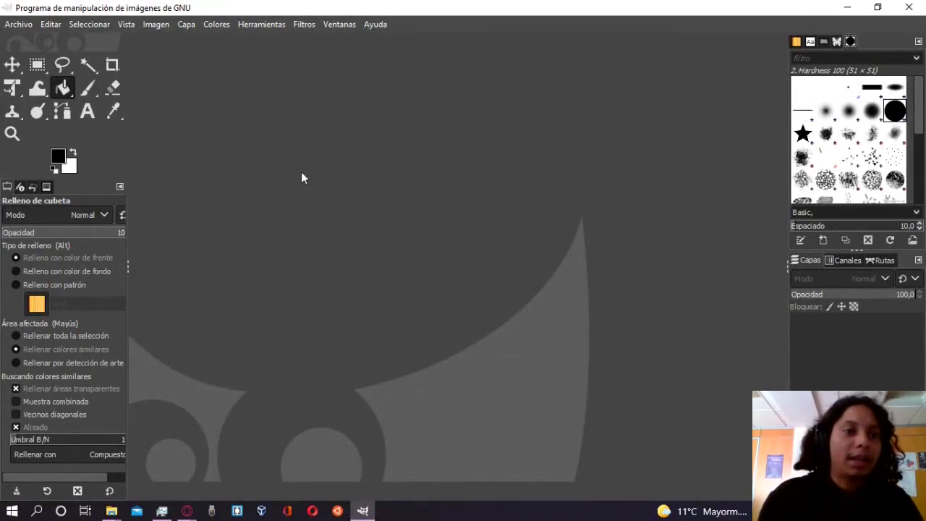
Step: Open the new-image dialog at 1920 × 1080, 300 ppi, and browse templates without picking one
{"action": "left_click", "coordinate": [20, 26]}
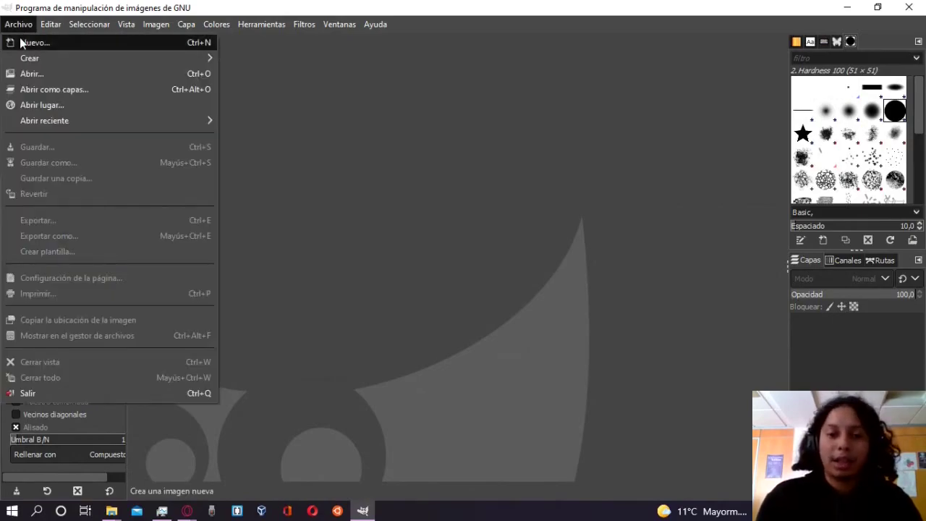
{"action": "left_click", "coordinate": [21, 43]}
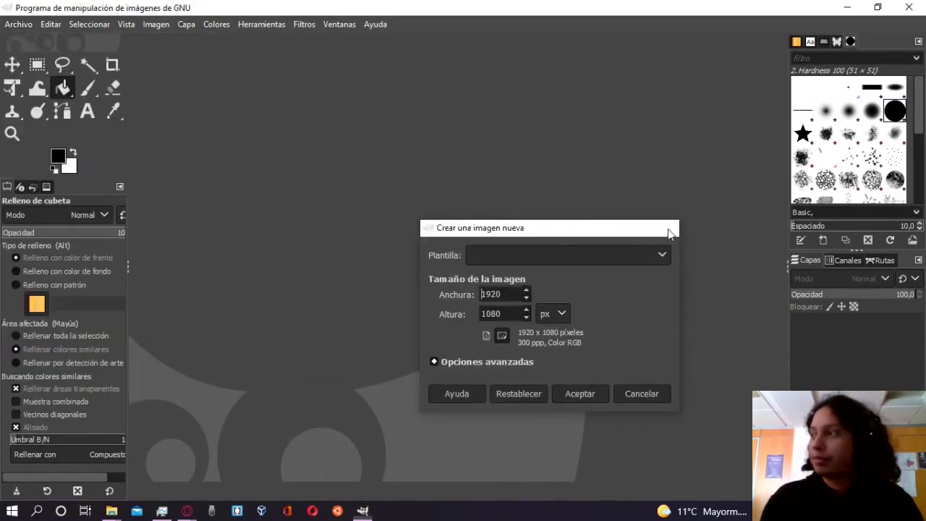
{"action": "left_click", "coordinate": [669, 230]}
{"action": "key", "text": "ctrl+n"}
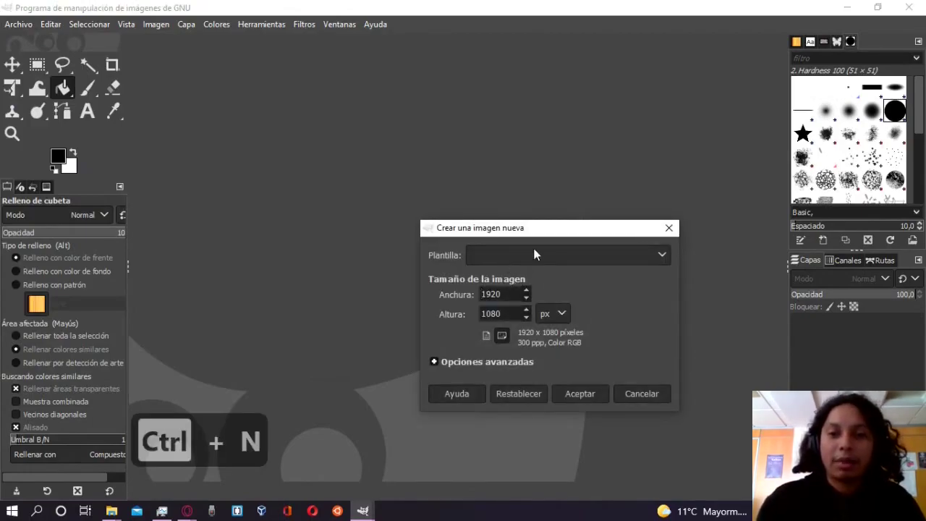
{"action": "left_click_drag", "start_coordinate": [544, 230], "coordinate": [433, 182]}
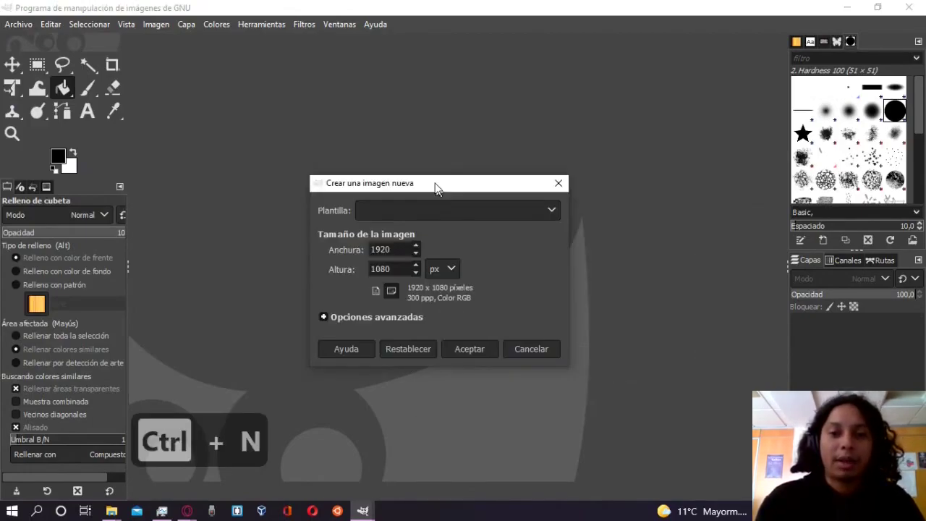
{"action": "left_click", "coordinate": [549, 208]}
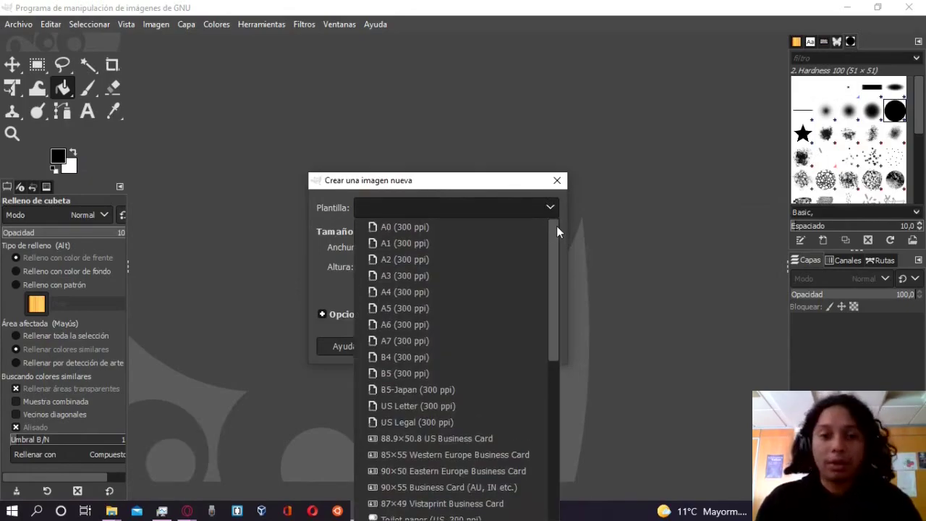
{"action": "left_click_drag", "start_coordinate": [557, 221], "coordinate": [563, 403]}
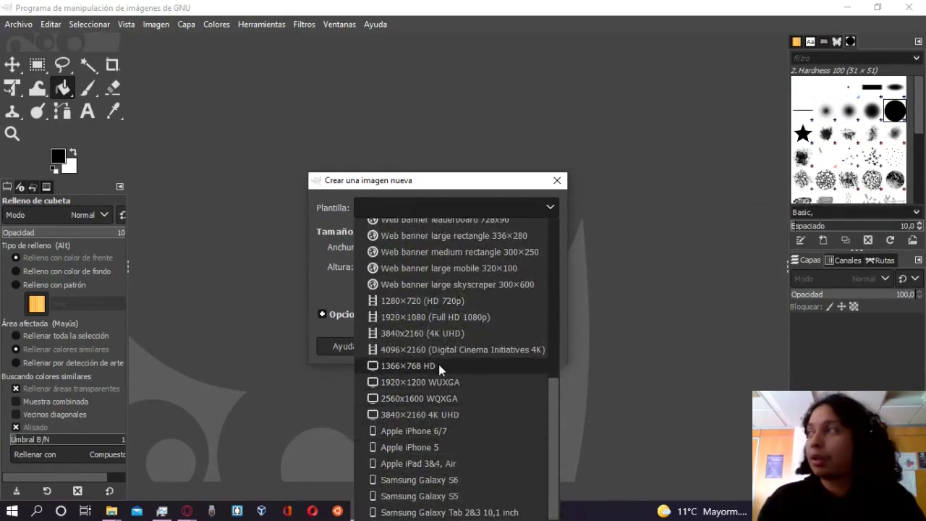
{"action": "left_click", "coordinate": [552, 208]}
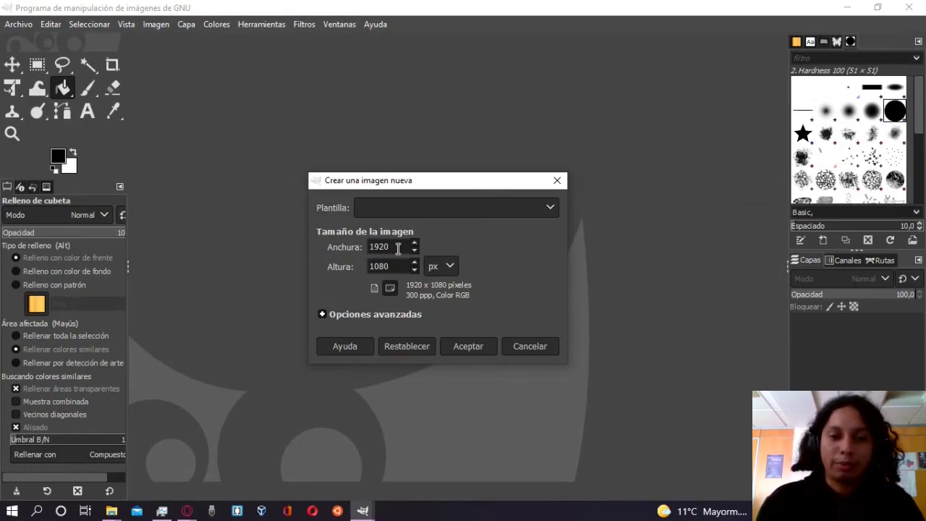
Step: Check the 1920 × 1080 width and height values, keeping pixels as the unit
{"action": "left_click_drag", "start_coordinate": [397, 248], "coordinate": [362, 248]}
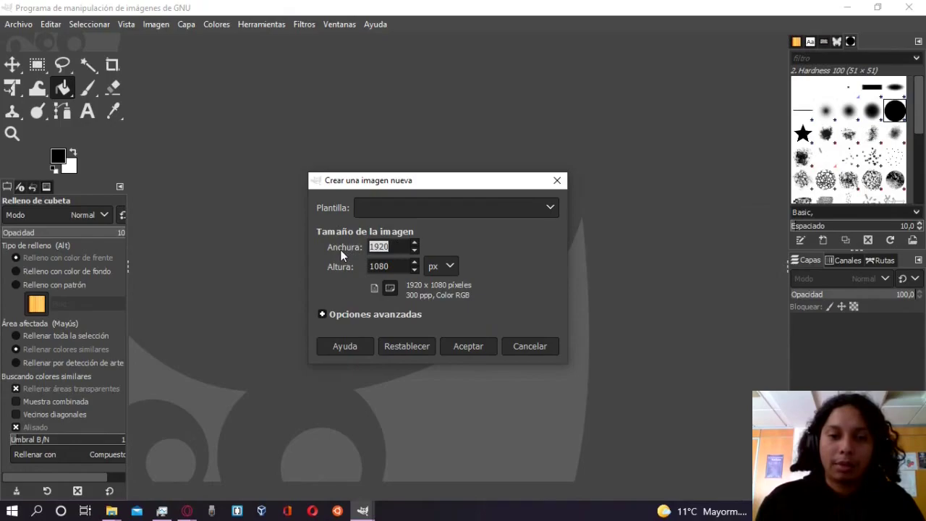
{"action": "left_click", "coordinate": [390, 267]}
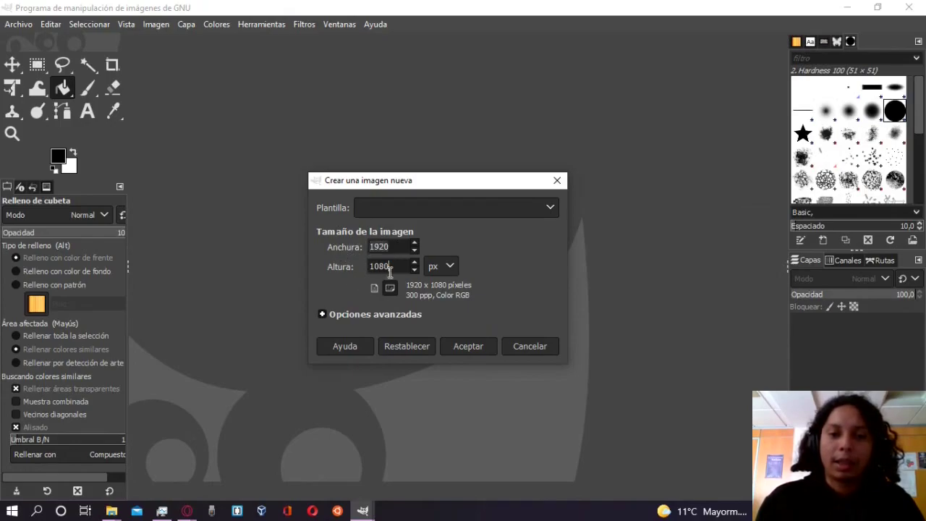
{"action": "left_click_drag", "start_coordinate": [390, 267], "coordinate": [352, 265]}
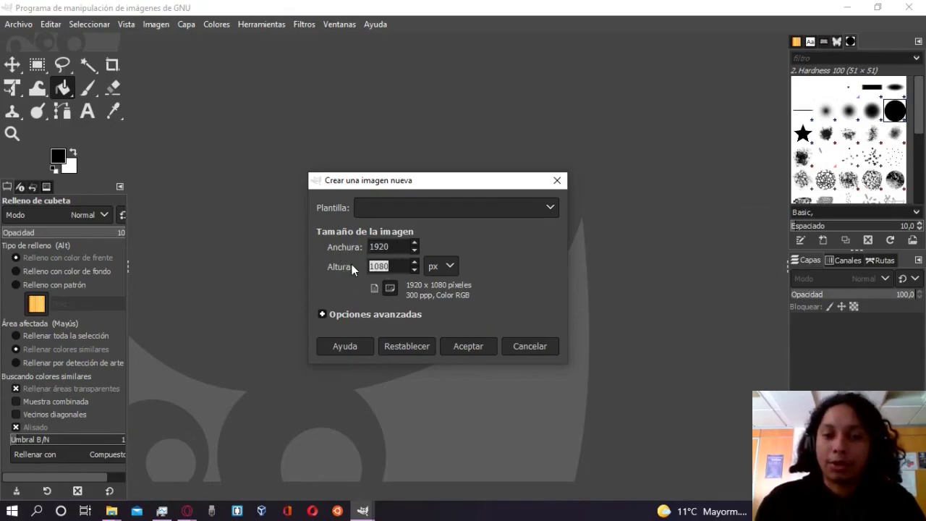
{"action": "left_click", "coordinate": [383, 266]}
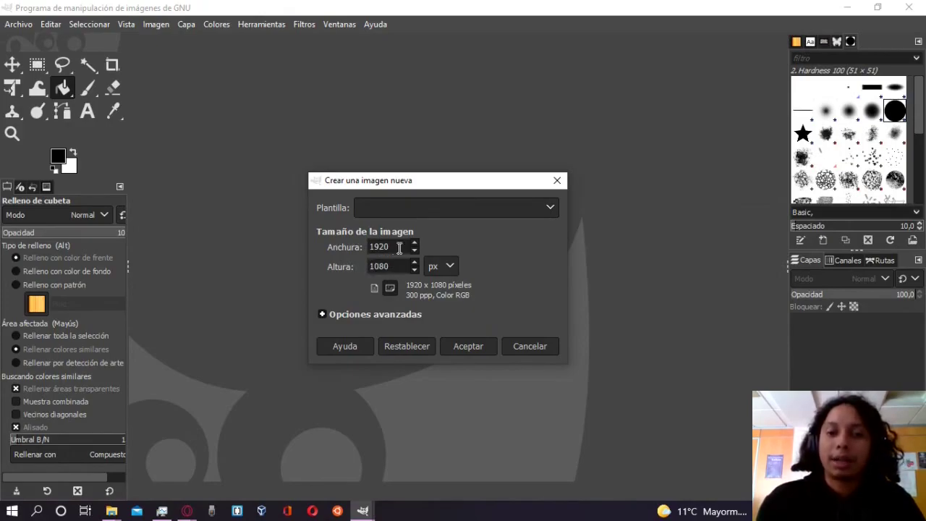
{"action": "left_click", "coordinate": [400, 246]}
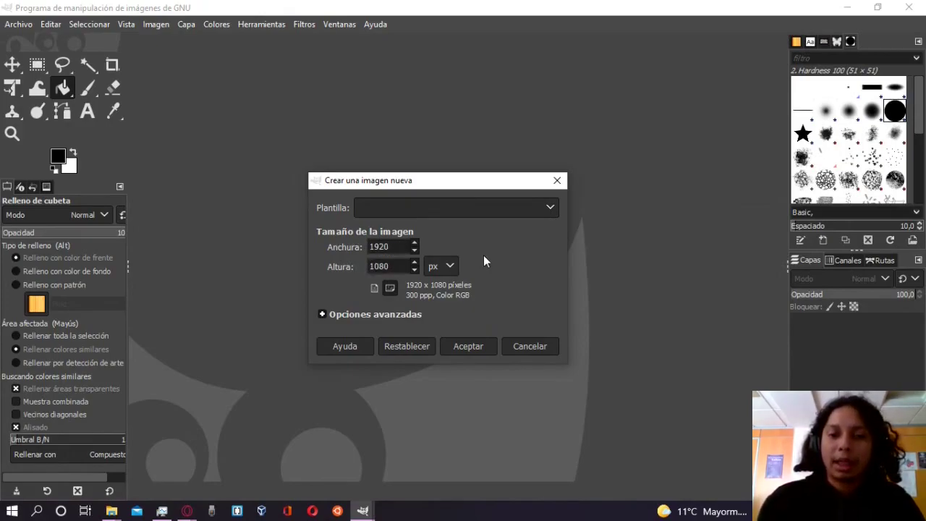
{"action": "left_click", "coordinate": [452, 265]}
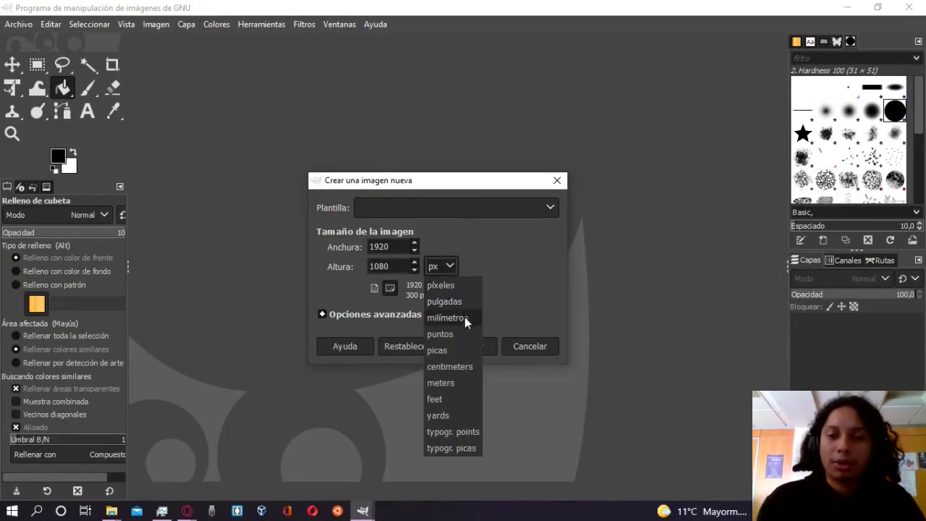
{"action": "left_click", "coordinate": [500, 304]}
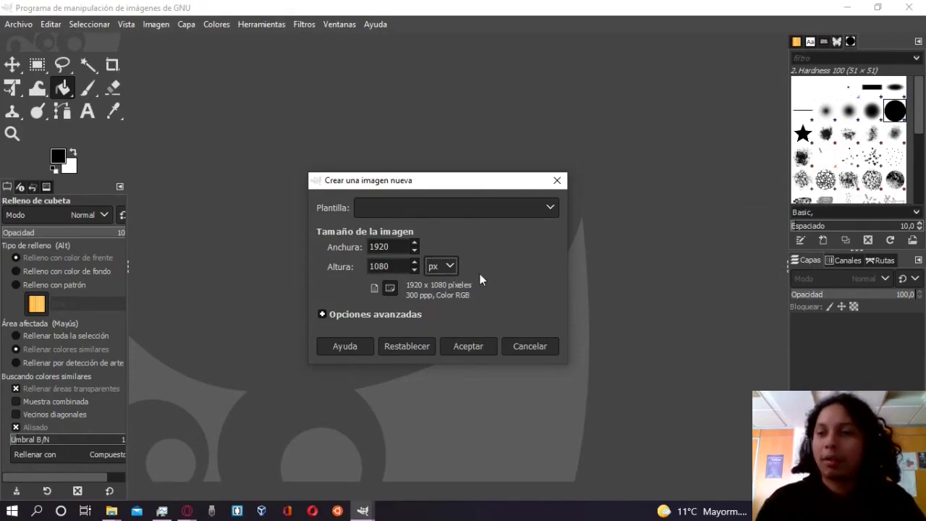
{"action": "left_click", "coordinate": [455, 268]}
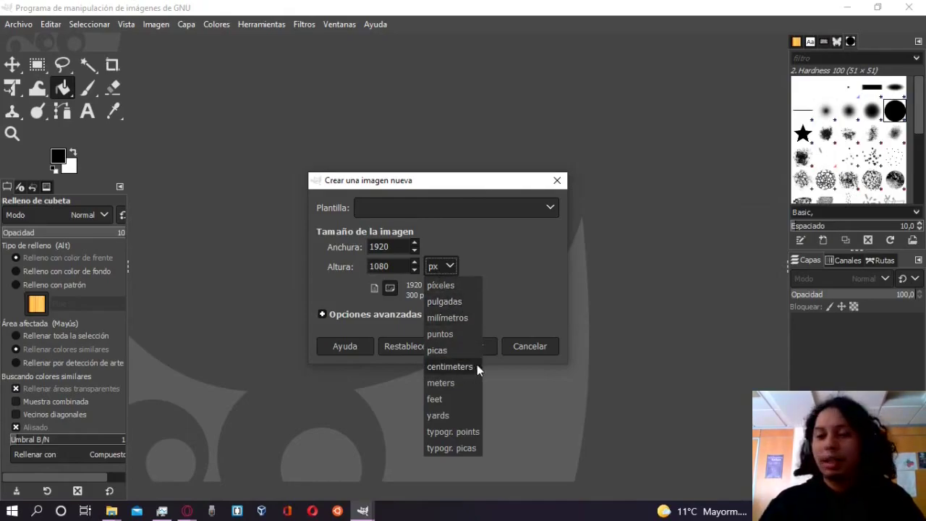
{"action": "left_click", "coordinate": [508, 287]}
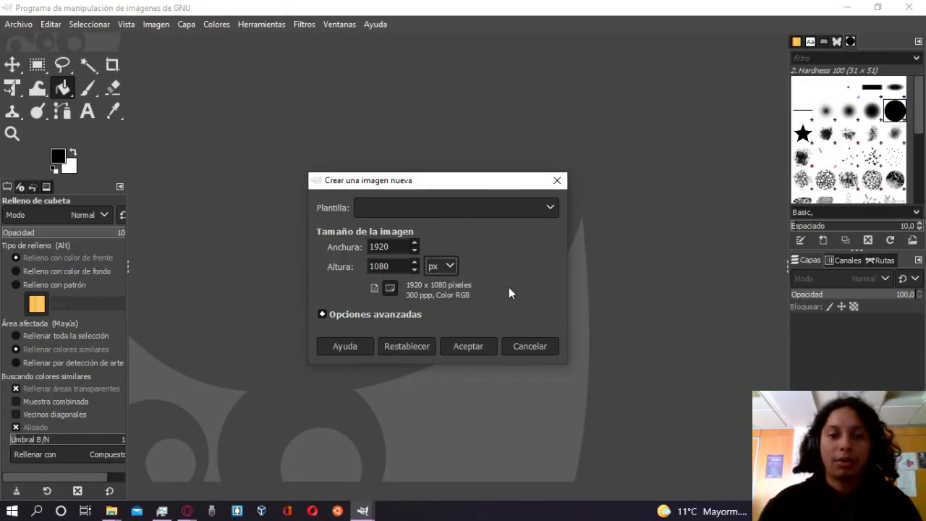
Step: Toggle to portrait and back to landscape, then expand Opciones avanzadas
{"action": "left_click", "coordinate": [375, 290]}
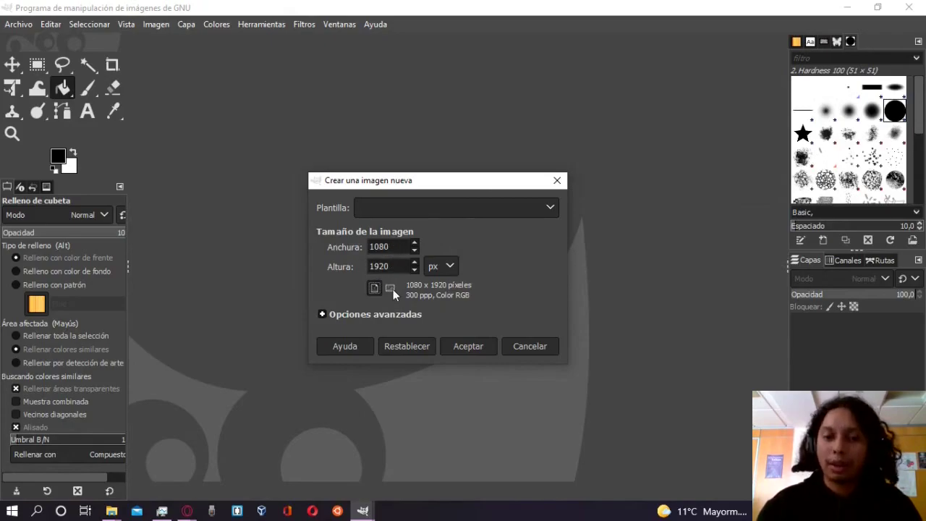
{"action": "left_click", "coordinate": [393, 289]}
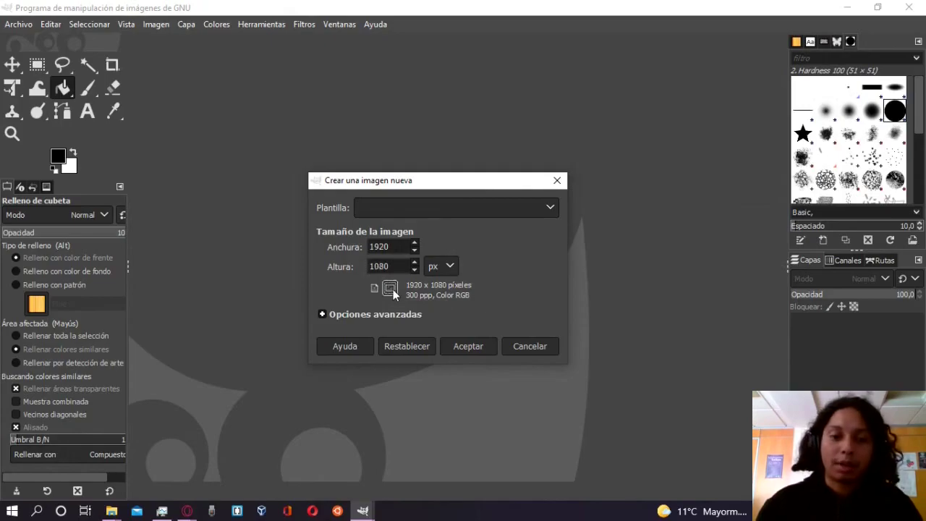
{"action": "left_click", "coordinate": [376, 313]}
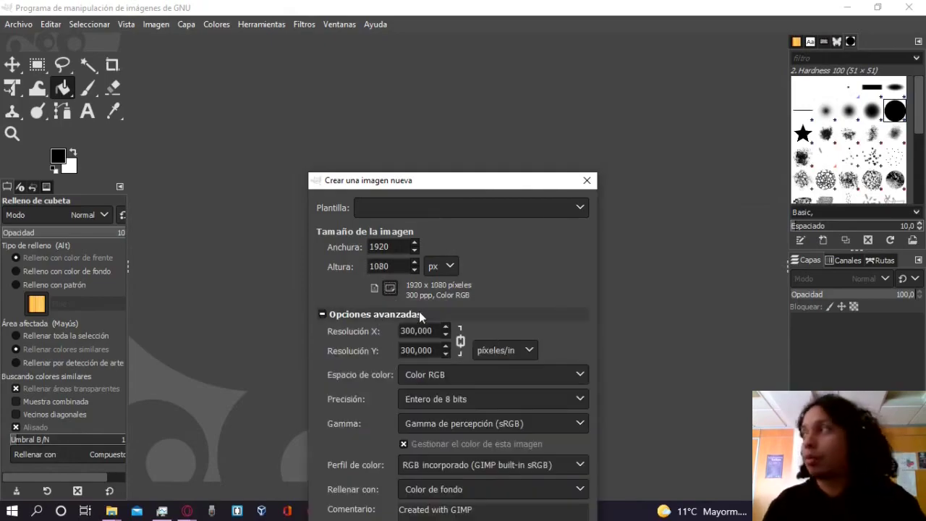
Step: Keep Color RGB and background-colour fill, and create the 1920 × 1080 image
{"action": "mouse_move", "coordinate": [448, 181]}
{"action": "left_mouse_down"}
{"action": "mouse_move", "coordinate": [463, 89]}
{"action": "mouse_move", "coordinate": [456, 85]}
{"action": "left_mouse_up"}
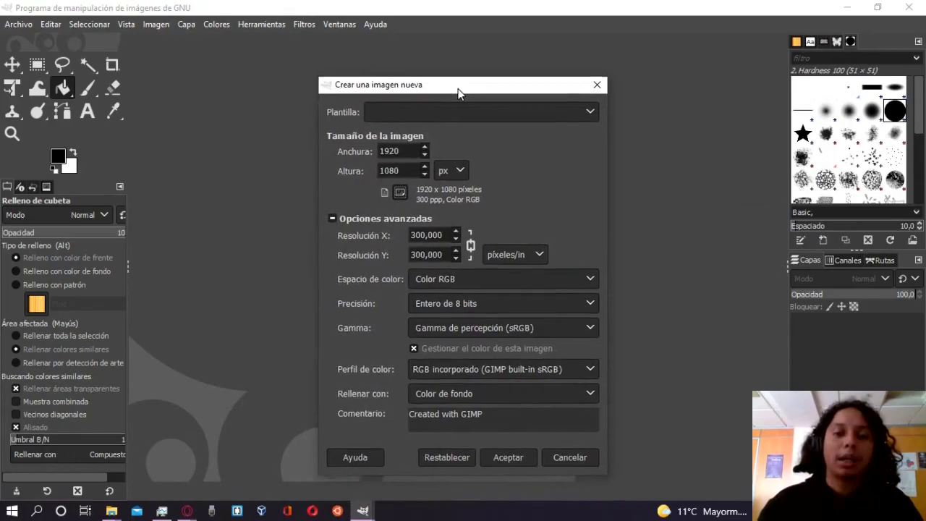
{"action": "left_click", "coordinate": [429, 278]}
{"action": "left_click", "coordinate": [434, 294]}
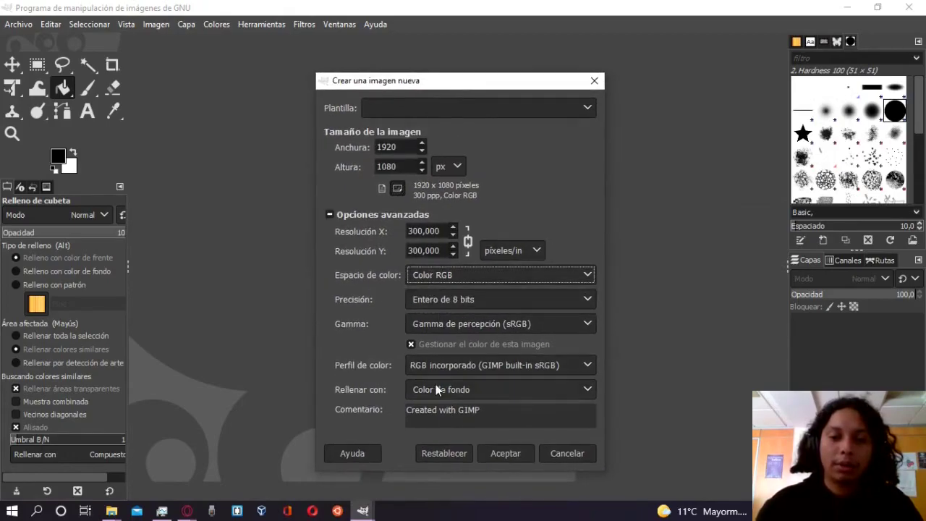
{"action": "left_click", "coordinate": [441, 390]}
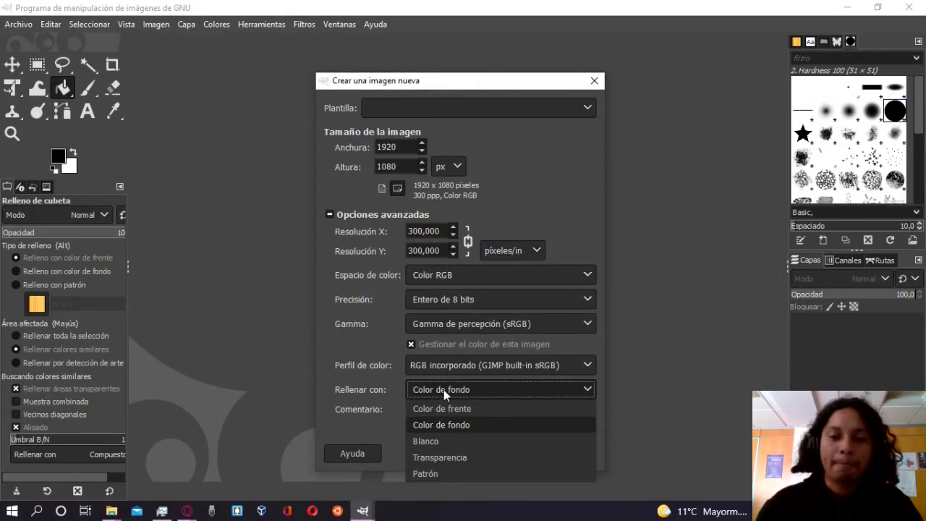
{"action": "left_click", "coordinate": [443, 389]}
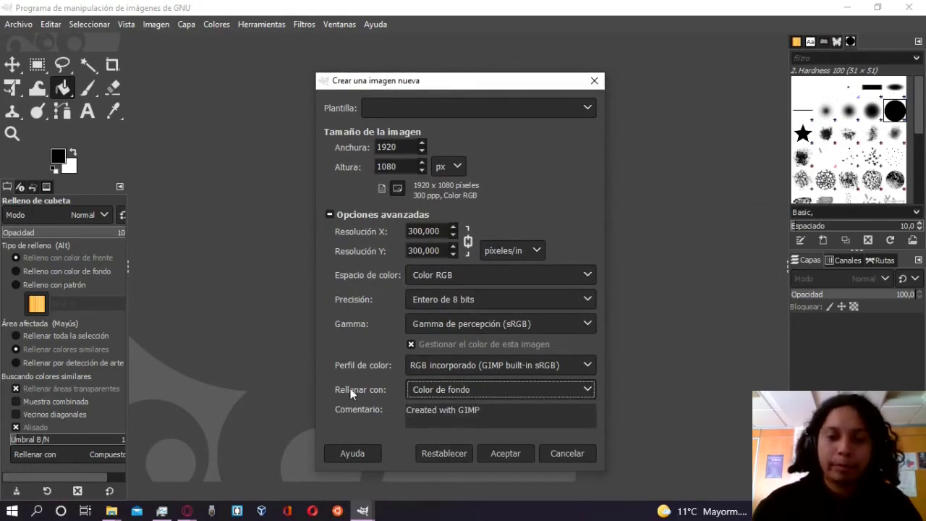
{"action": "left_click", "coordinate": [508, 456]}
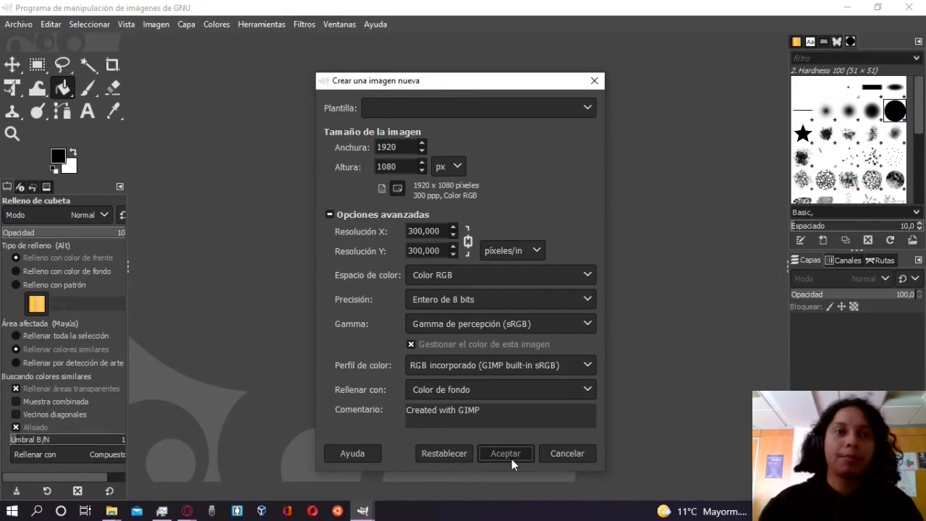
{"action": "left_click", "coordinate": [520, 461]}
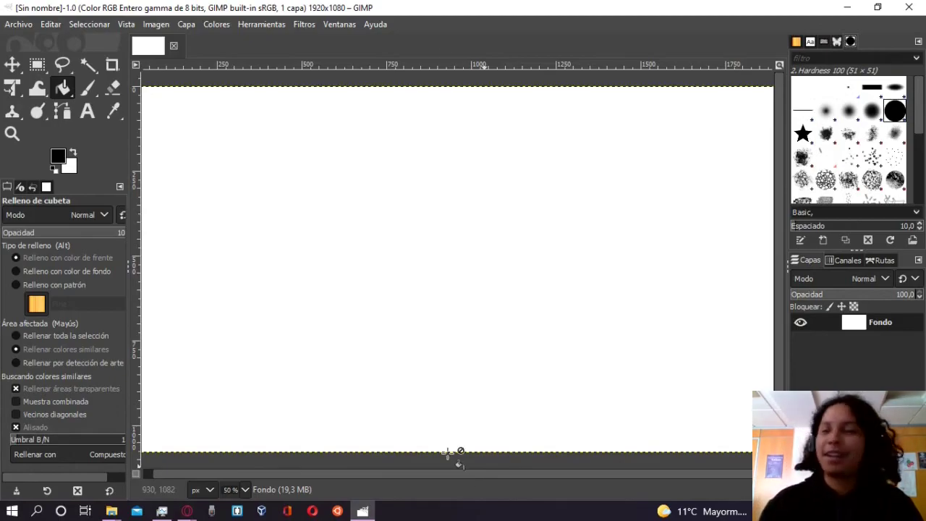
{"action": "key", "text": "minus"}
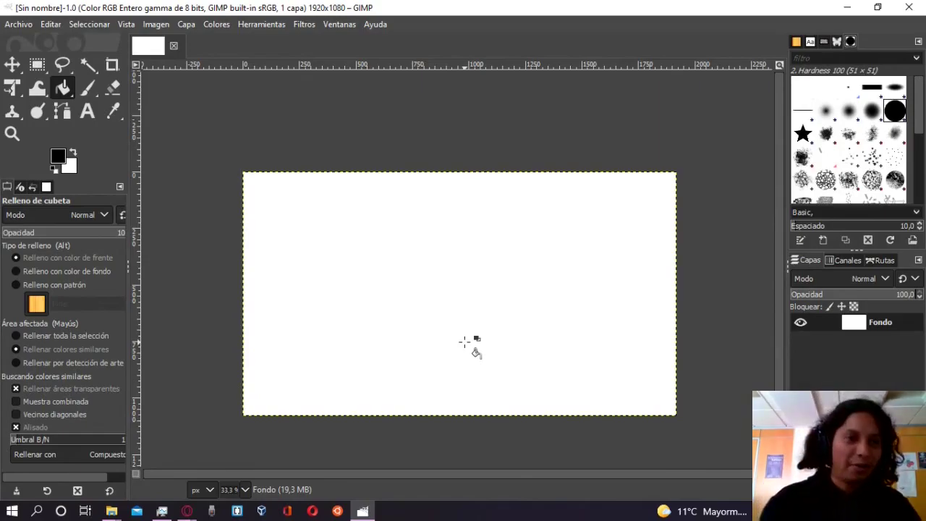
{"action": "scroll", "coordinate": [477, 325], "scroll_direction": "down", "scroll_amount": 1}
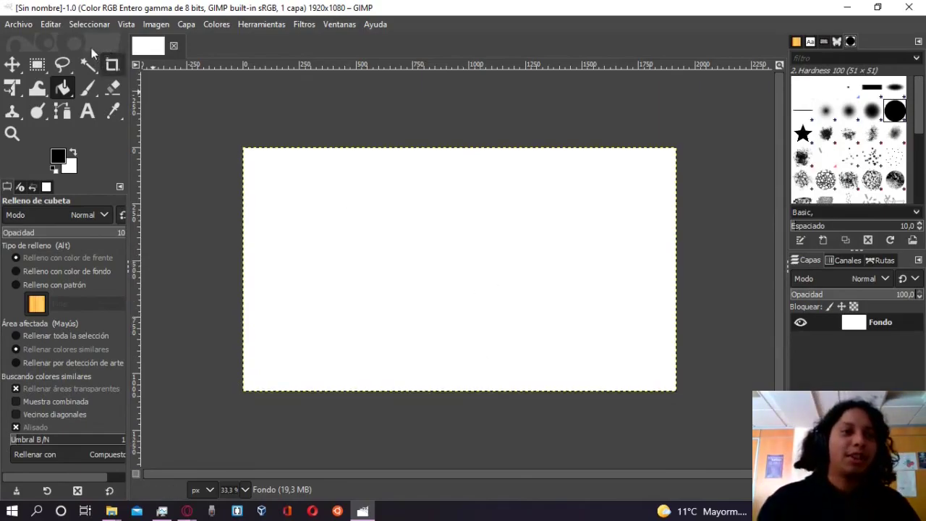
Step: Open the Guardar como dialog and move it fully into view
{"action": "left_click", "coordinate": [26, 27]}
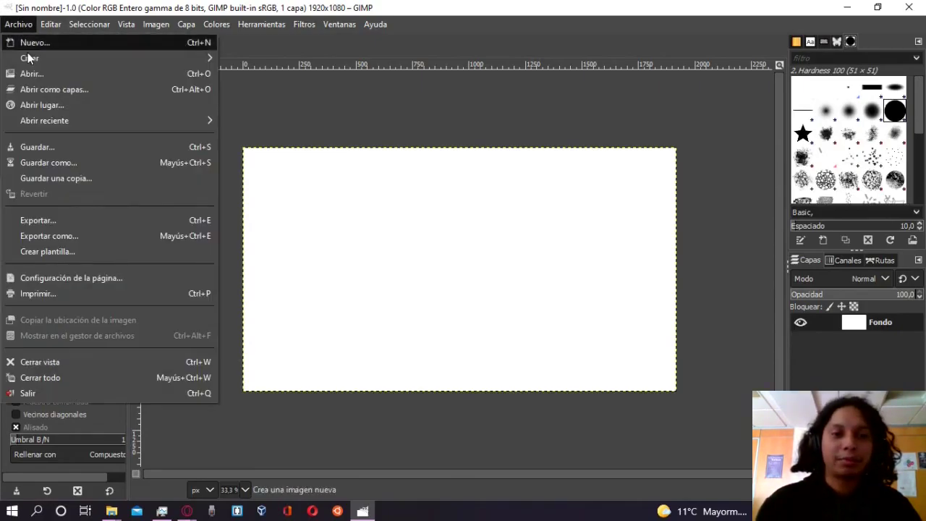
{"action": "left_click", "coordinate": [29, 162]}
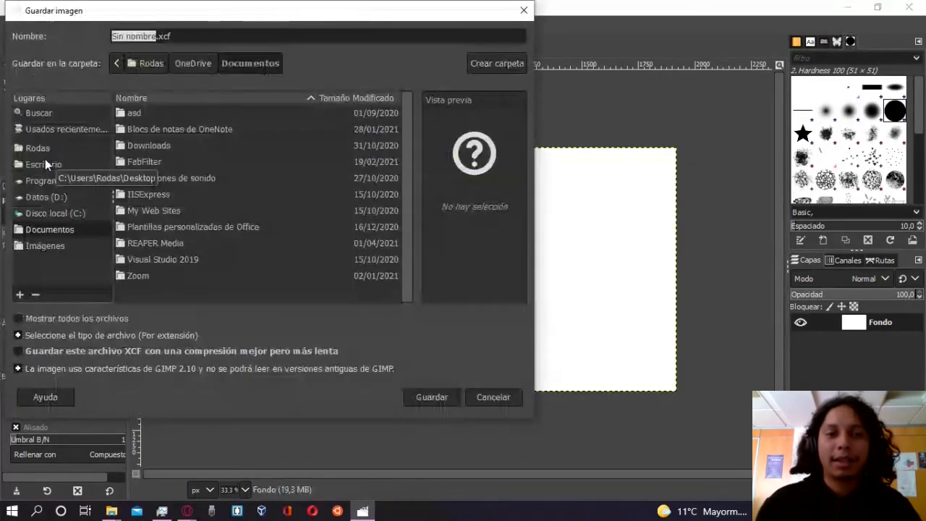
{"action": "mouse_move", "coordinate": [349, 17]}
{"action": "left_mouse_down"}
{"action": "mouse_move", "coordinate": [469, 60]}
{"action": "mouse_move", "coordinate": [504, 58]}
{"action": "left_mouse_up"}
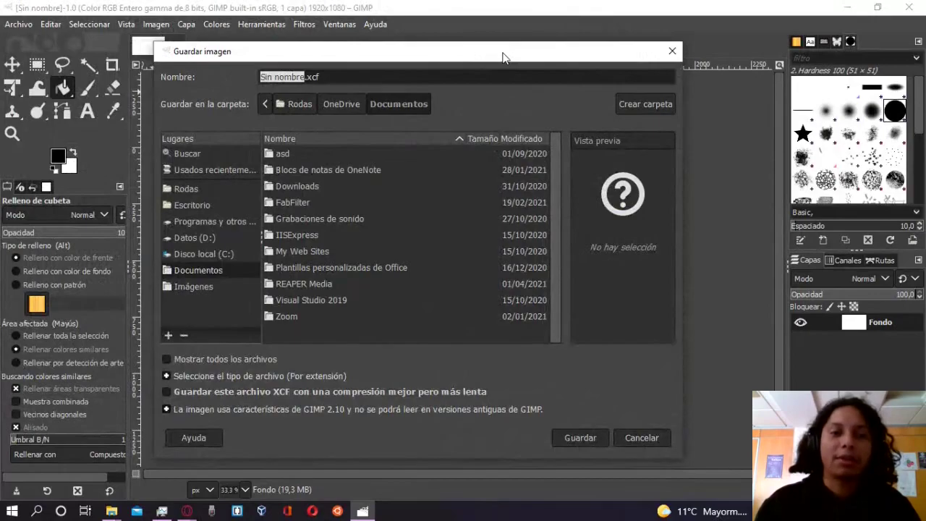
{"action": "left_click_drag", "start_coordinate": [504, 58], "coordinate": [522, 56]}
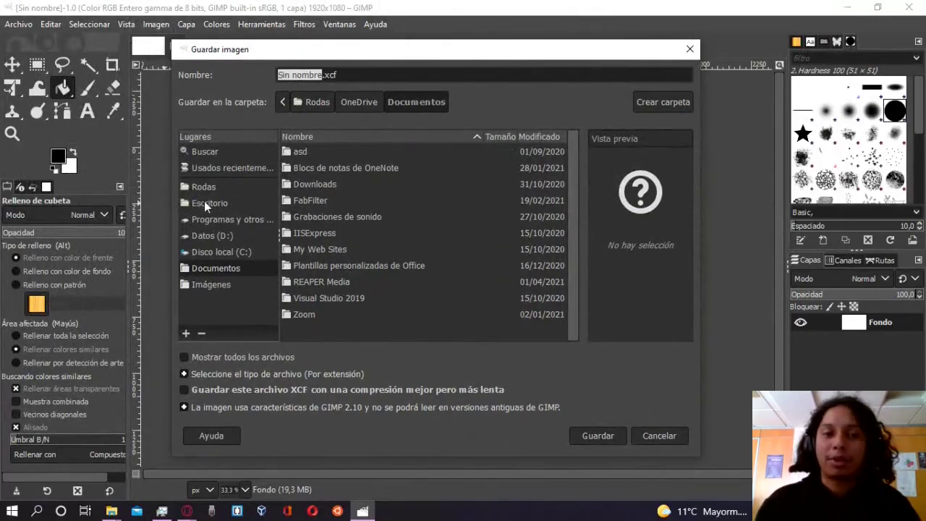
Step: Go into the Desktop's gimp folder and select the 'Sin nombre' file name for replacing
{"action": "left_click", "coordinate": [206, 202]}
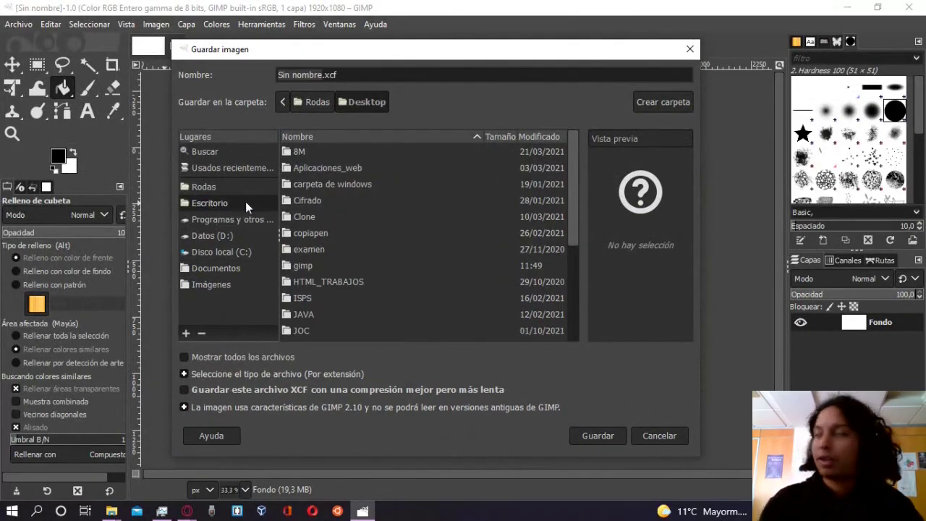
{"action": "left_click", "coordinate": [303, 267]}
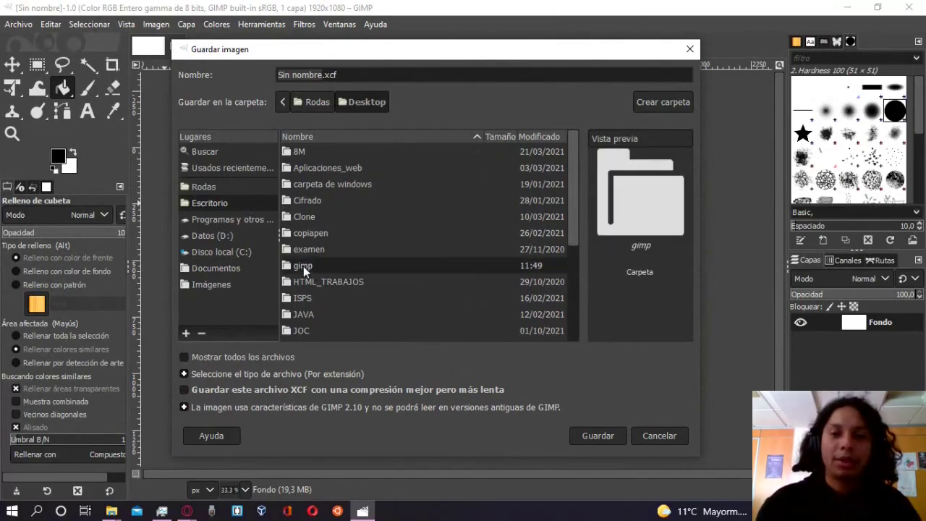
{"action": "double_click", "coordinate": [301, 268]}
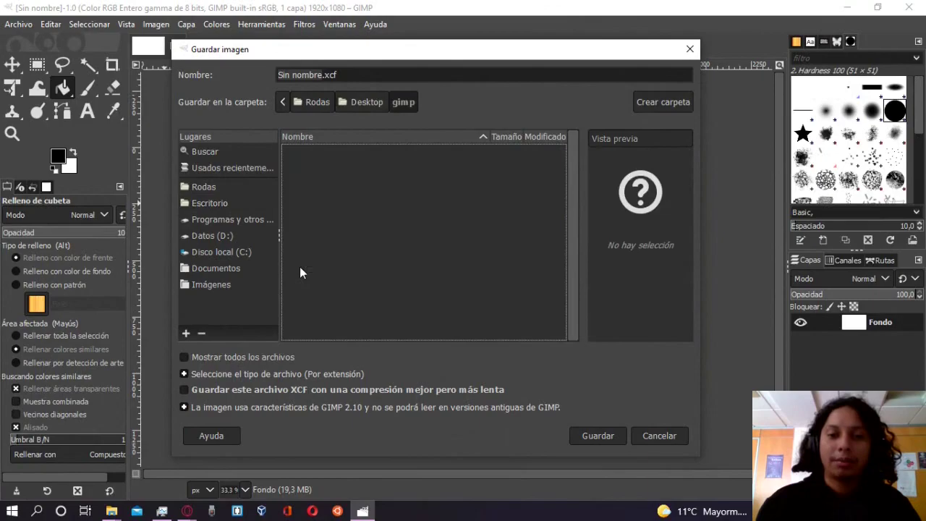
{"action": "right_click", "coordinate": [424, 243]}
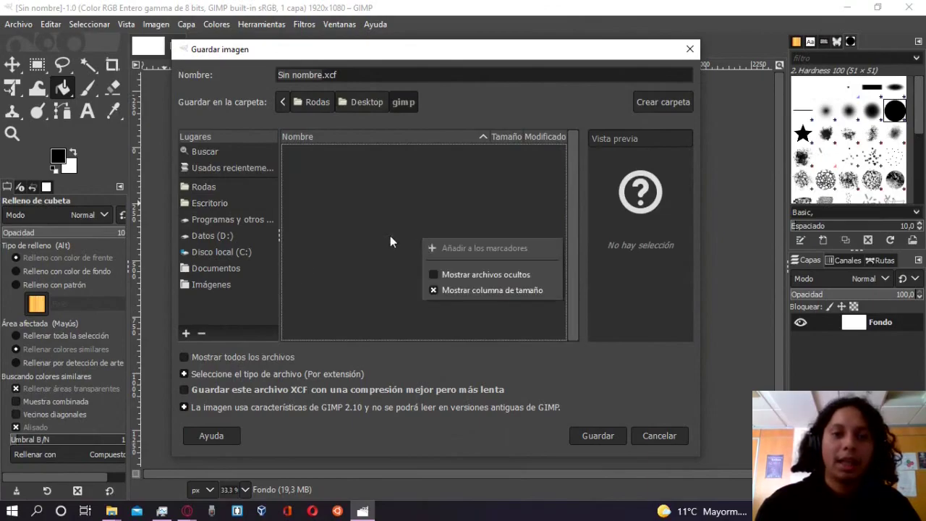
{"action": "left_click", "coordinate": [390, 235]}
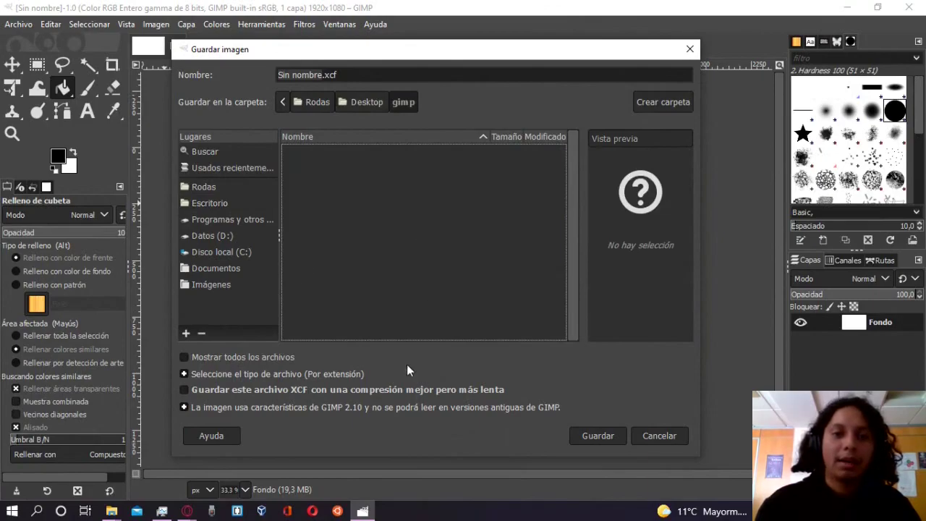
{"action": "left_click", "coordinate": [321, 75]}
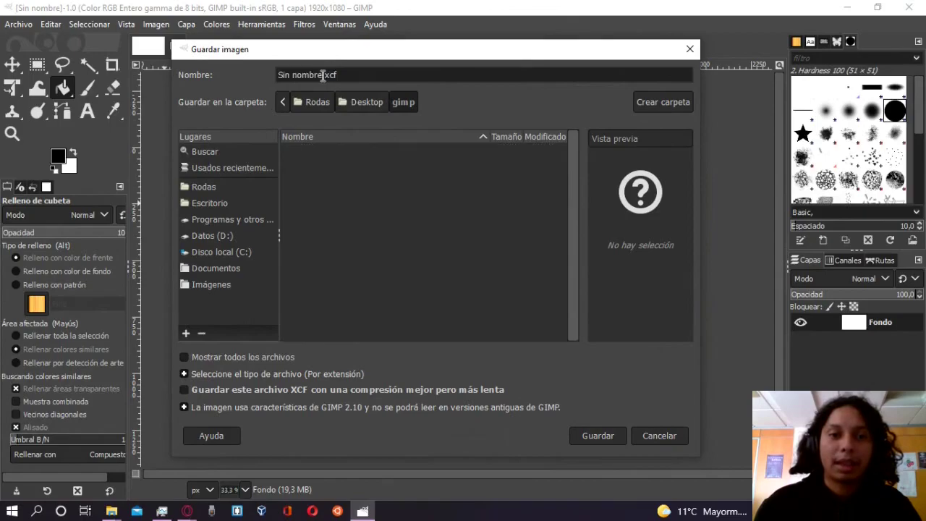
{"action": "left_click_drag", "start_coordinate": [323, 75], "coordinate": [278, 72]}
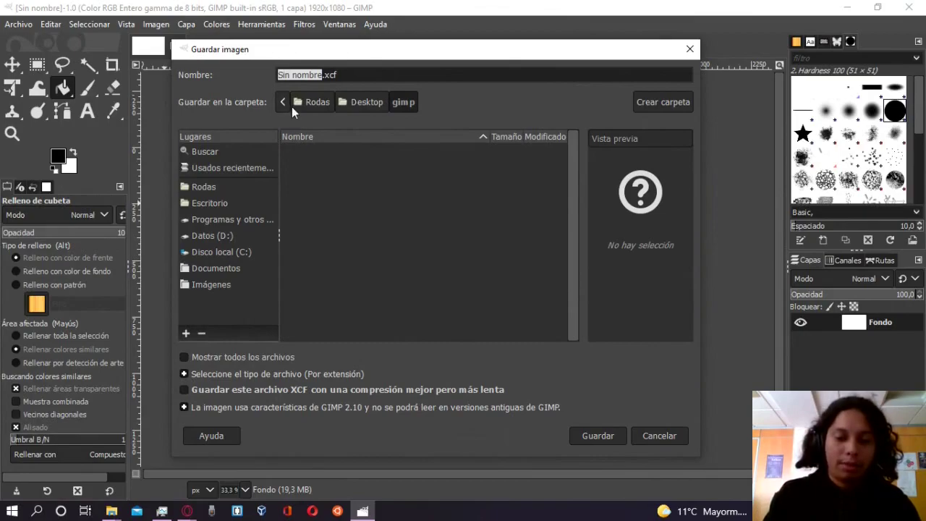
Step: Name the file miproyecto and save it as miproyecto.xcf in the gimp folder
{"action": "type", "text": "mipro"}
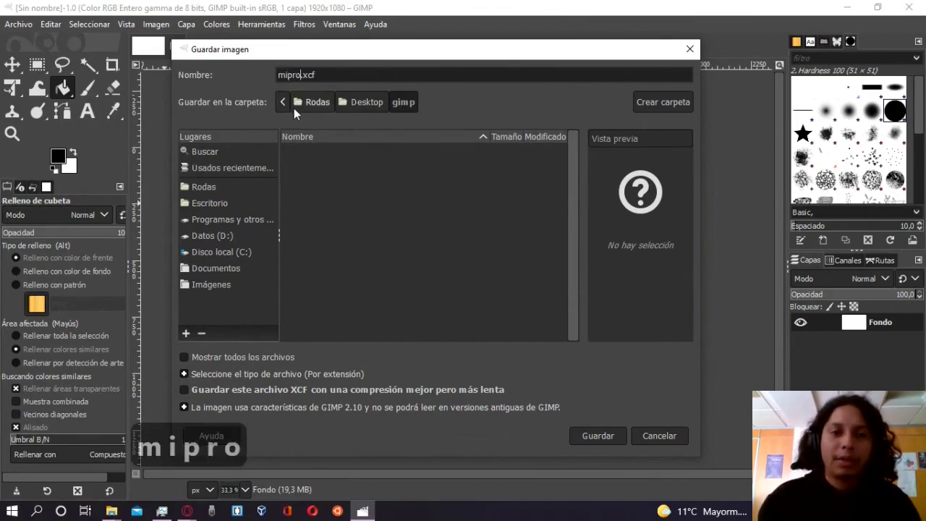
{"action": "type", "text": "yecto"}
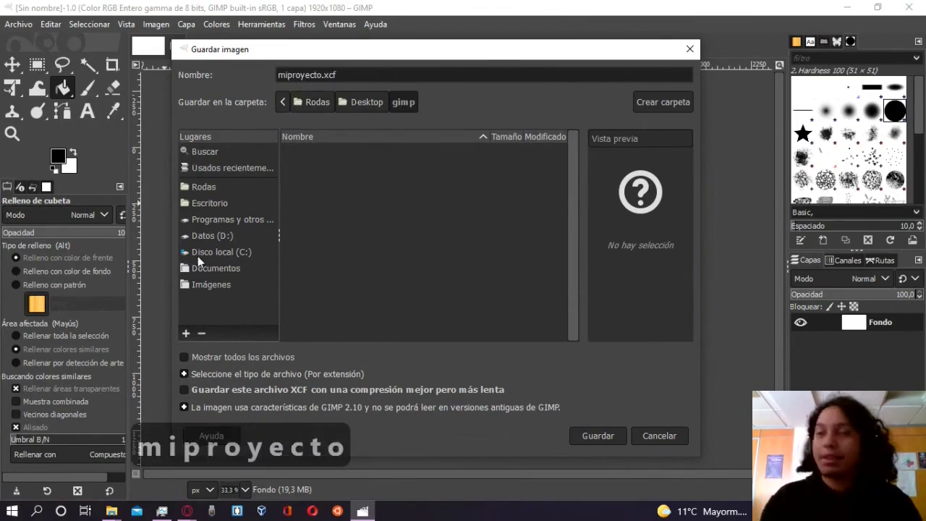
{"action": "left_click_drag", "start_coordinate": [338, 75], "coordinate": [260, 70]}
{"action": "left_click", "coordinate": [342, 78]}
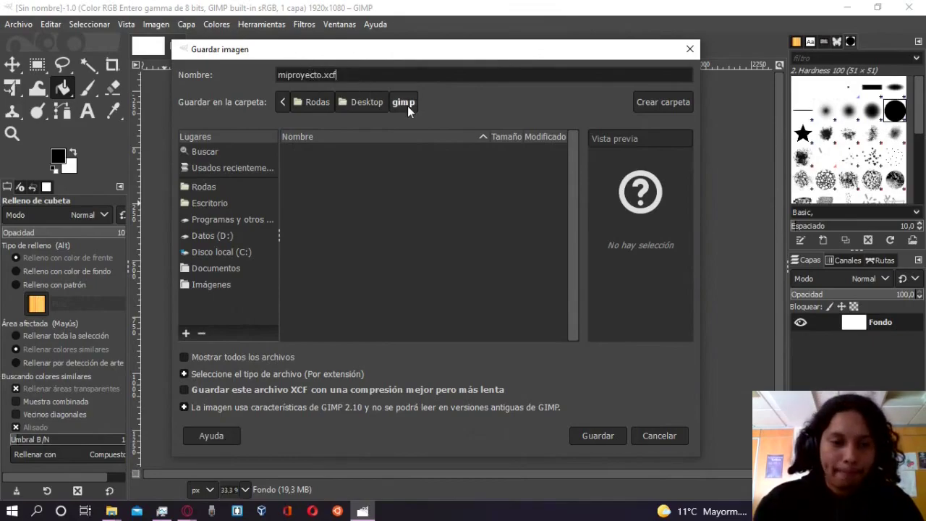
{"action": "left_click", "coordinate": [408, 197]}
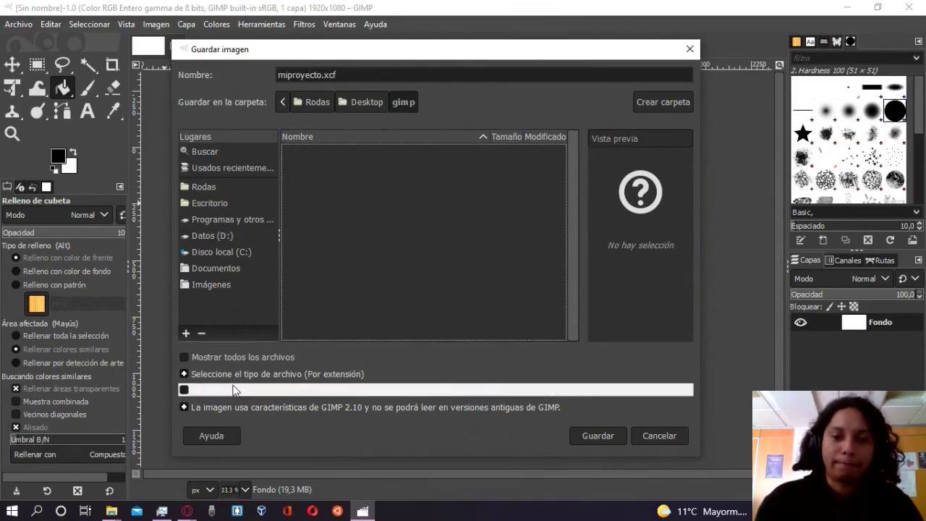
{"action": "left_click", "coordinate": [615, 436]}
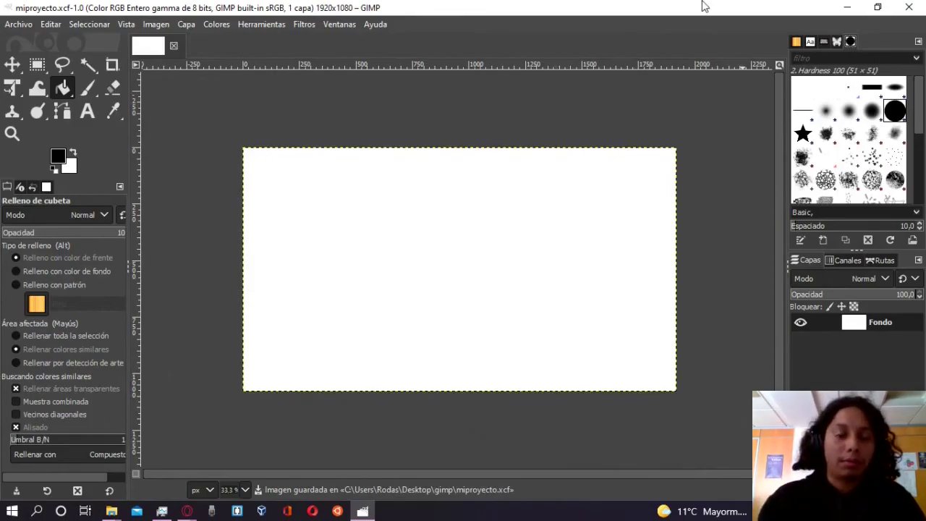
{"action": "right_click", "coordinate": [437, 6]}
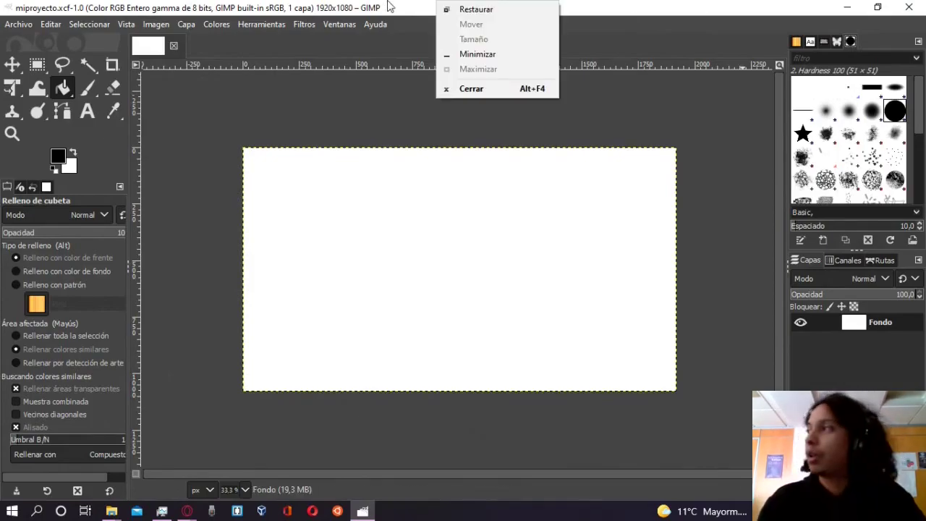
{"action": "left_click", "coordinate": [383, 5]}
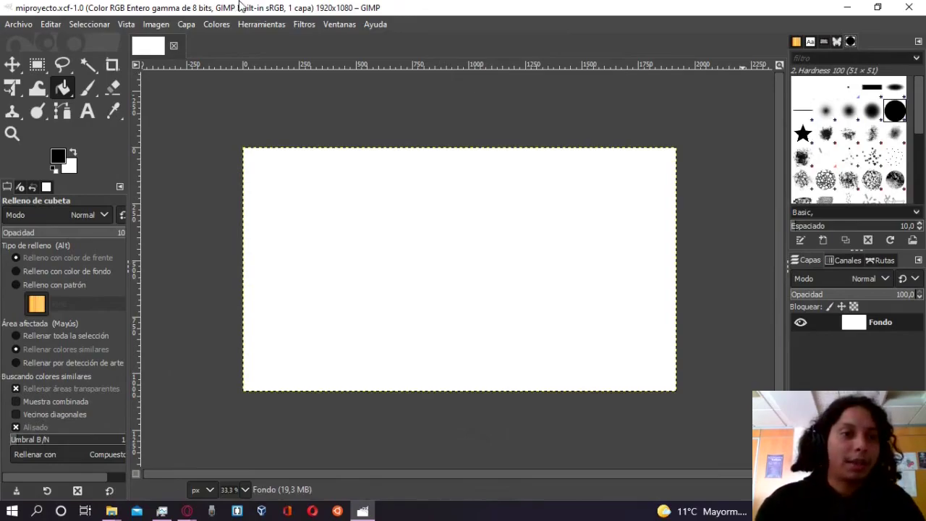
{"action": "left_click", "coordinate": [14, 24]}
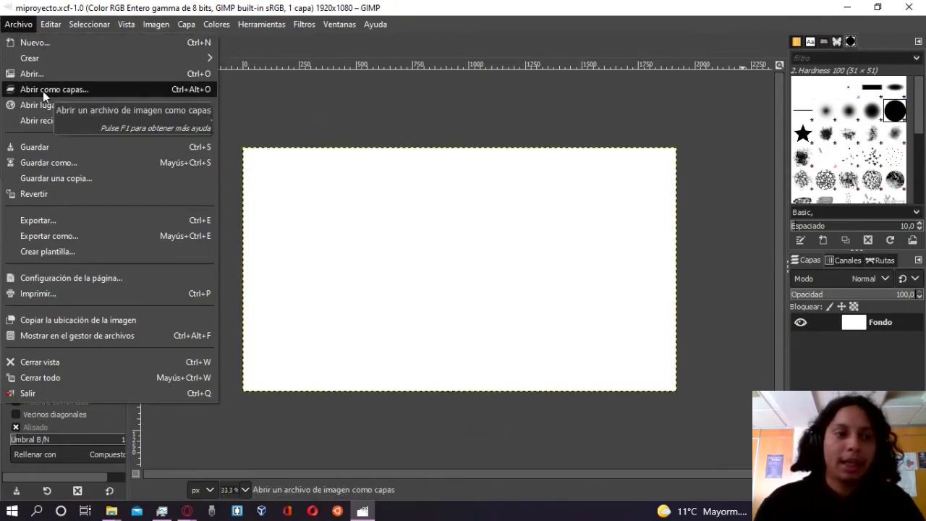
{"action": "left_click", "coordinate": [66, 163]}
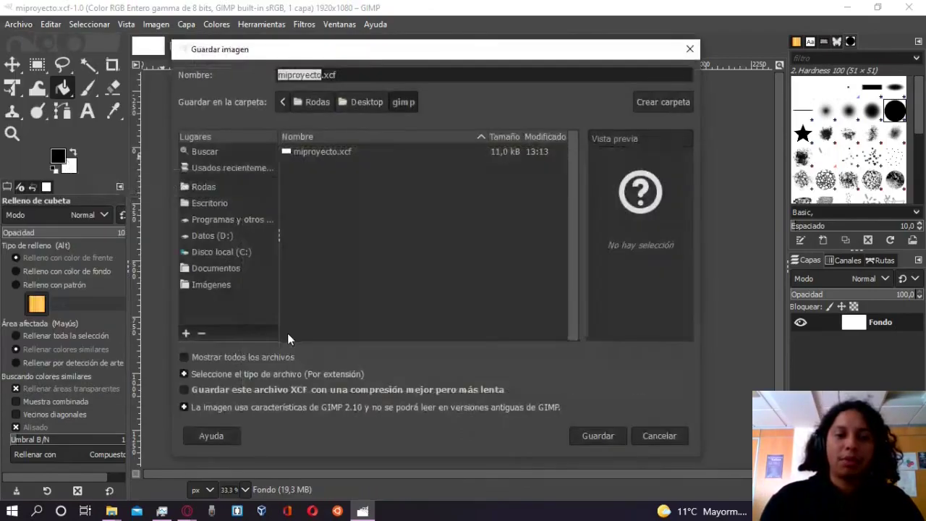
{"action": "left_click", "coordinate": [261, 374]}
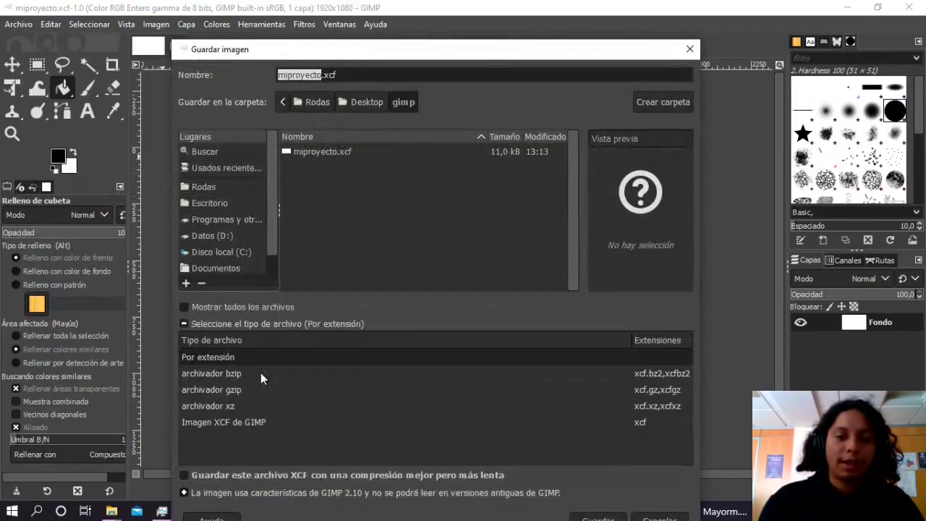
{"action": "left_click", "coordinate": [266, 434]}
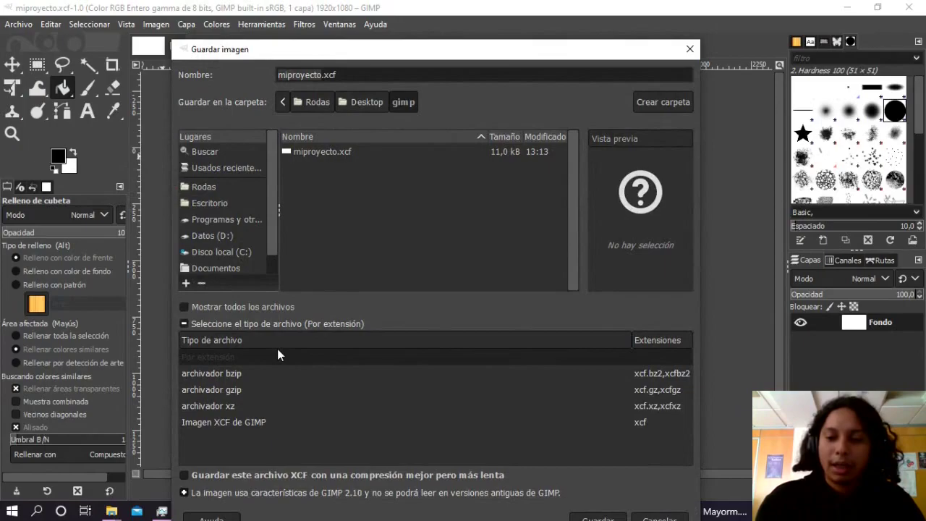
{"action": "left_click", "coordinate": [275, 327]}
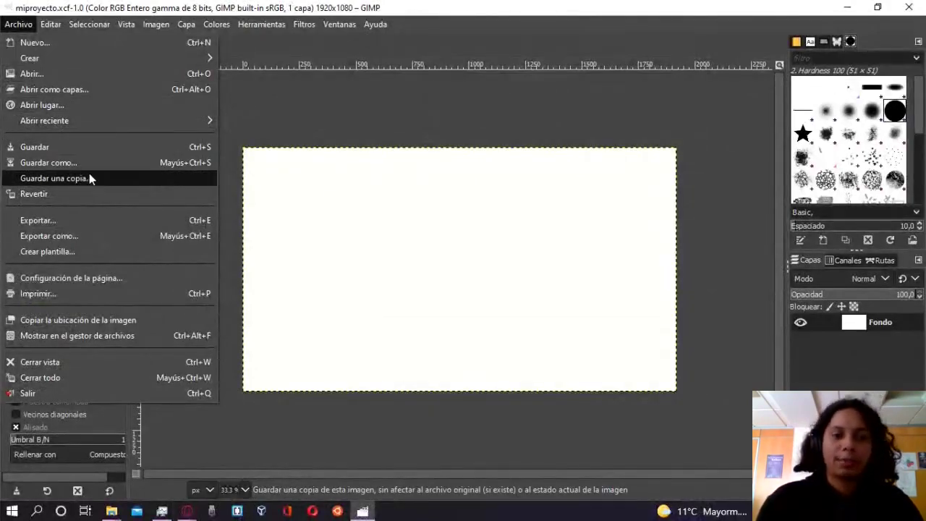
Step: Open the Export Image dialog and try the Photoshop psd and then eps file types
{"action": "left_click", "coordinate": [91, 236]}
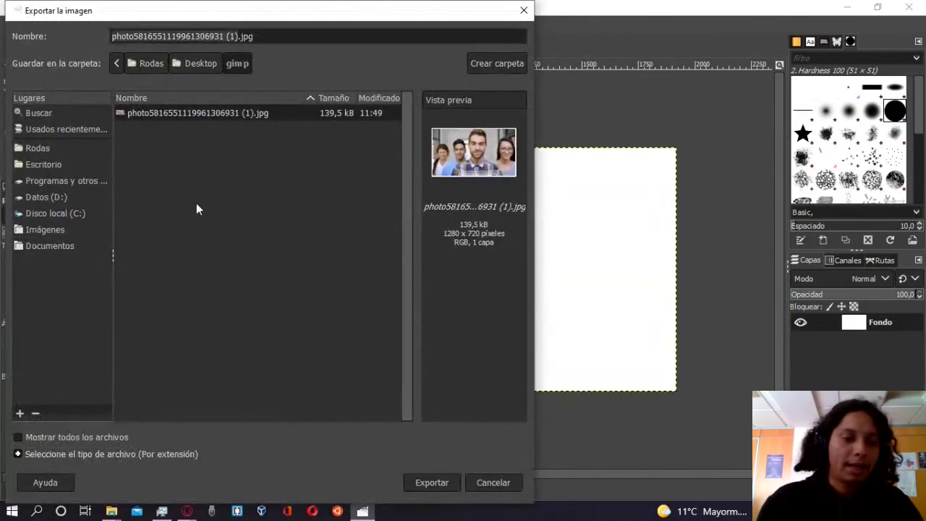
{"action": "left_click", "coordinate": [60, 457]}
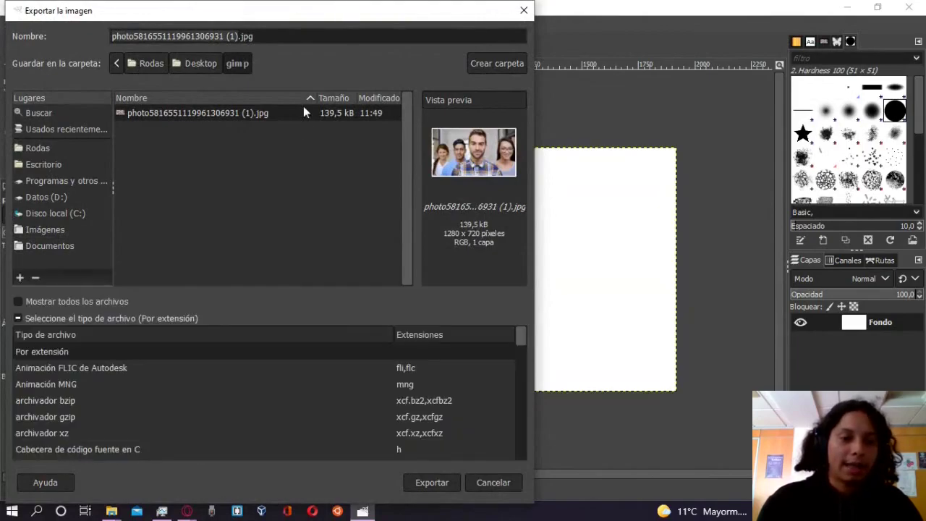
{"action": "scroll", "coordinate": [175, 394], "scroll_direction": "down", "scroll_amount": 2}
{"action": "scroll", "coordinate": [175, 395], "scroll_direction": "down", "scroll_amount": 2}
{"action": "scroll", "coordinate": [174, 395], "scroll_direction": "down", "scroll_amount": 3}
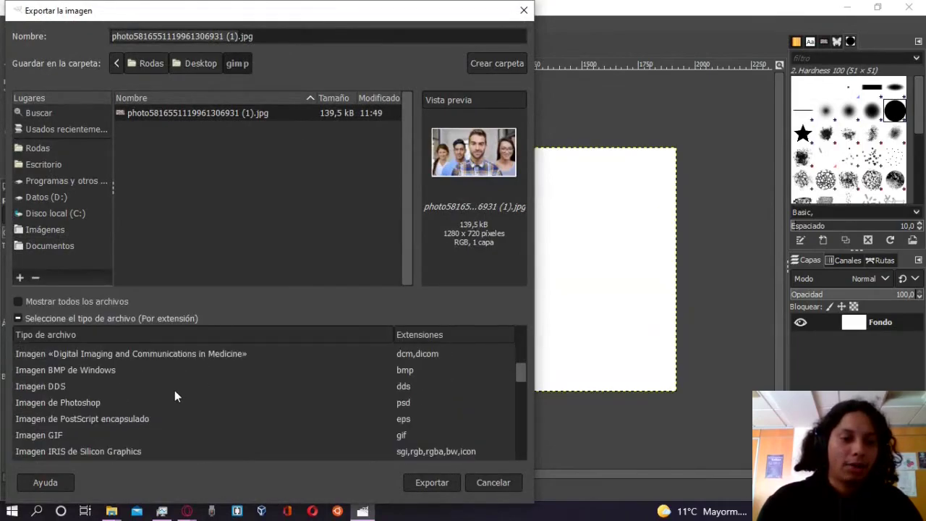
{"action": "scroll", "coordinate": [144, 395], "scroll_direction": "down", "scroll_amount": 1}
{"action": "scroll", "coordinate": [102, 404], "scroll_direction": "down", "scroll_amount": 3}
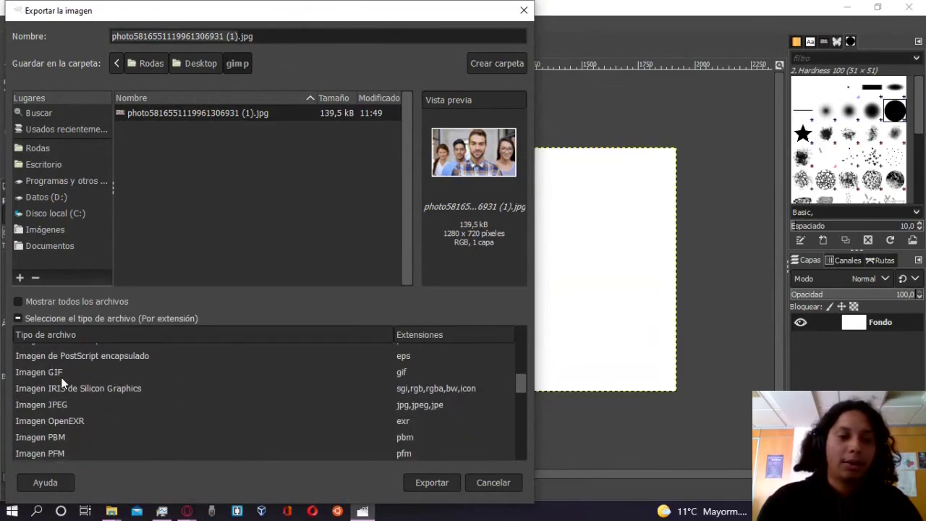
{"action": "scroll", "coordinate": [136, 428], "scroll_direction": "up", "scroll_amount": 1}
{"action": "scroll", "coordinate": [135, 427], "scroll_direction": "up", "scroll_amount": 2}
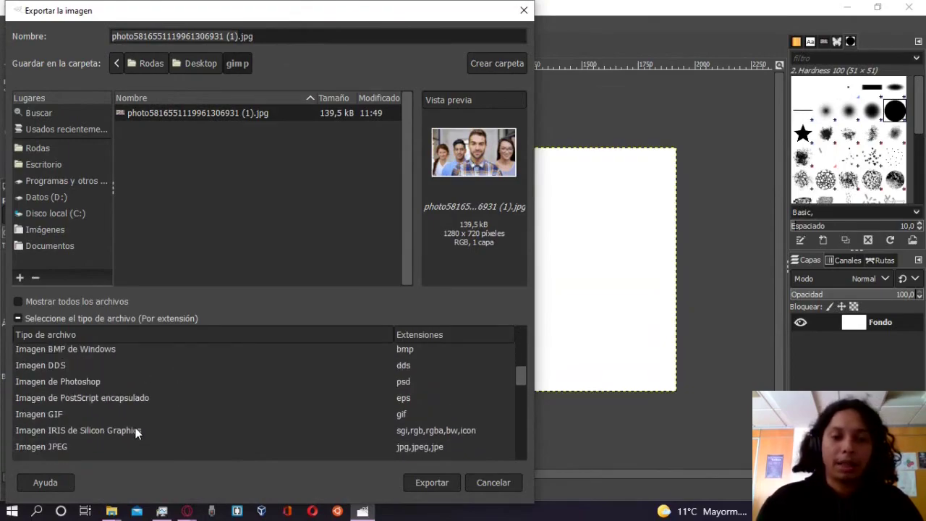
{"action": "scroll", "coordinate": [135, 428], "scroll_direction": "up", "scroll_amount": 1}
{"action": "left_click", "coordinate": [77, 404]}
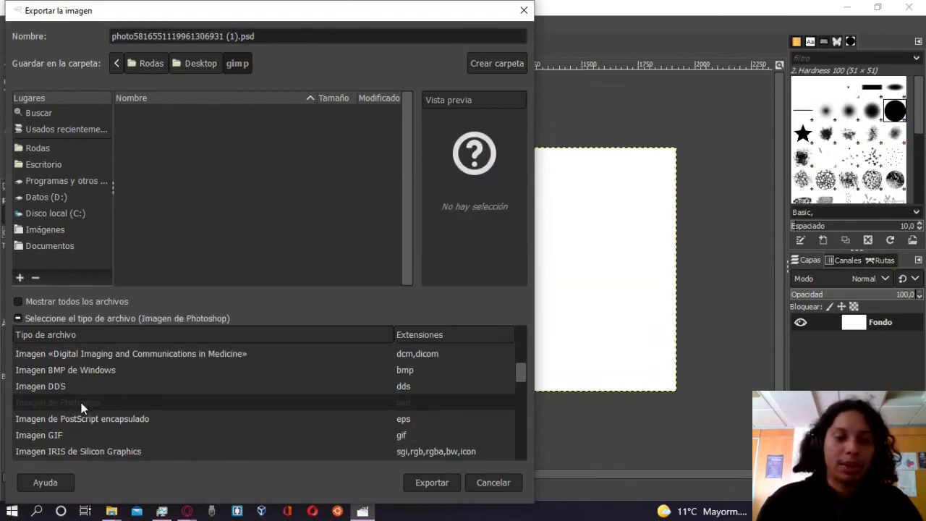
{"action": "left_click", "coordinate": [99, 419]}
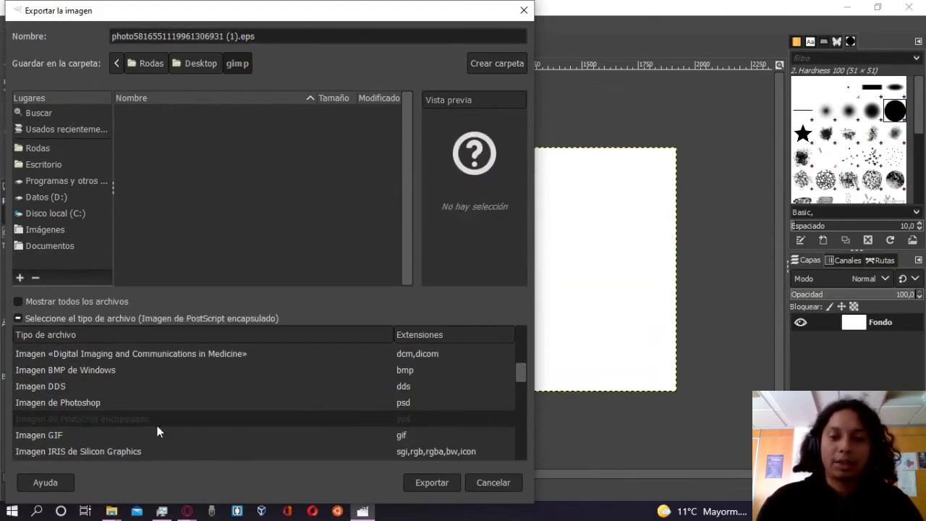
Step: Scroll the file type list and choose Imagen PNG
{"action": "scroll", "coordinate": [394, 420], "scroll_direction": "up", "scroll_amount": 4}
{"action": "scroll", "coordinate": [394, 421], "scroll_direction": "up", "scroll_amount": 1}
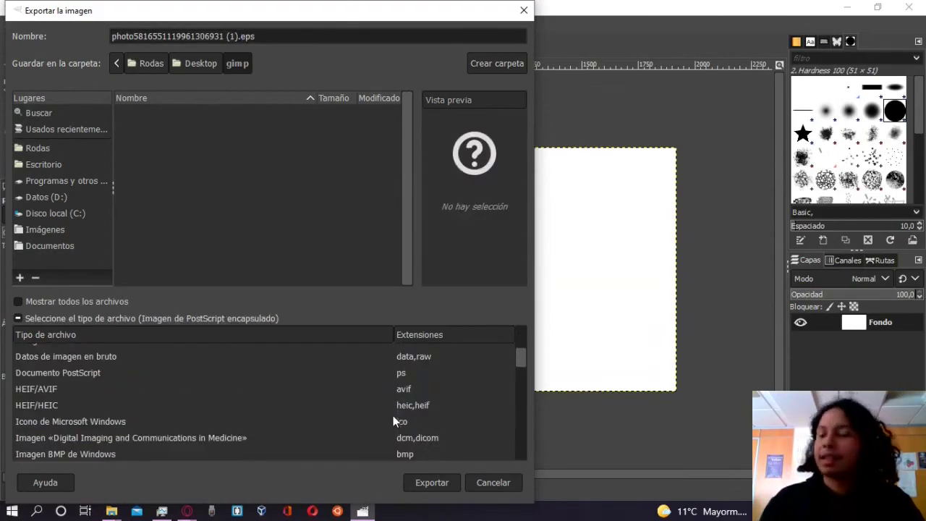
{"action": "scroll", "coordinate": [392, 416], "scroll_direction": "down", "scroll_amount": 1}
{"action": "scroll", "coordinate": [391, 409], "scroll_direction": "down", "scroll_amount": 1}
{"action": "scroll", "coordinate": [387, 405], "scroll_direction": "down", "scroll_amount": 2}
{"action": "scroll", "coordinate": [385, 402], "scroll_direction": "down", "scroll_amount": 1}
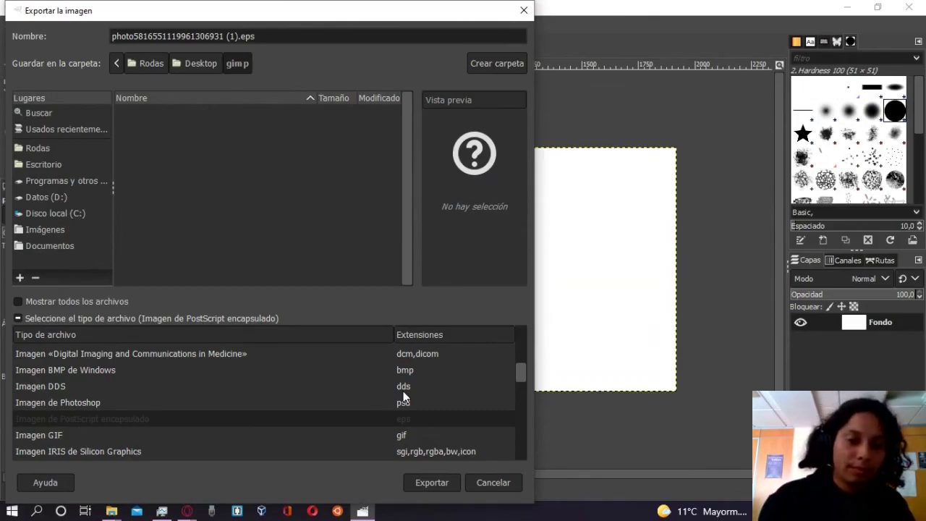
{"action": "scroll", "coordinate": [498, 449], "scroll_direction": "down", "scroll_amount": 2}
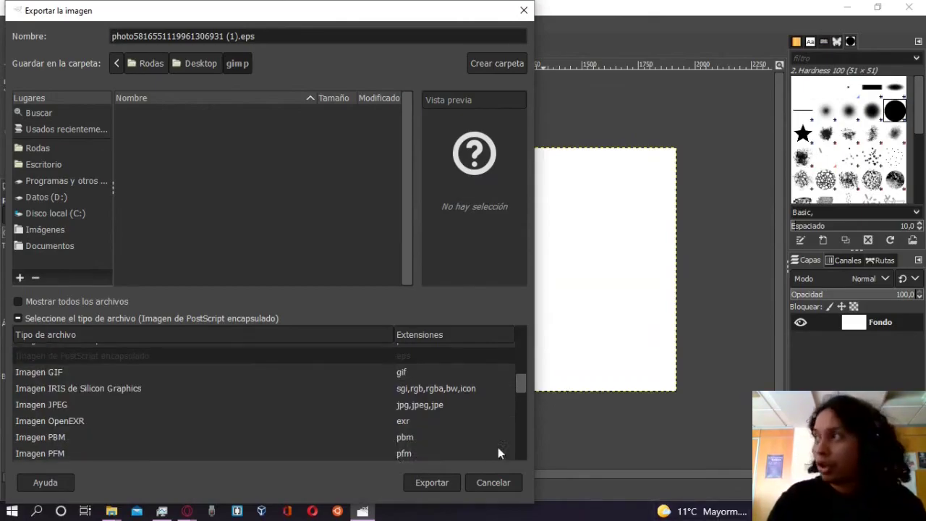
{"action": "scroll", "coordinate": [405, 441], "scroll_direction": "down", "scroll_amount": 1}
{"action": "scroll", "coordinate": [347, 434], "scroll_direction": "down", "scroll_amount": 3}
{"action": "scroll", "coordinate": [352, 412], "scroll_direction": "up", "scroll_amount": 3}
{"action": "scroll", "coordinate": [354, 391], "scroll_direction": "up", "scroll_amount": 1}
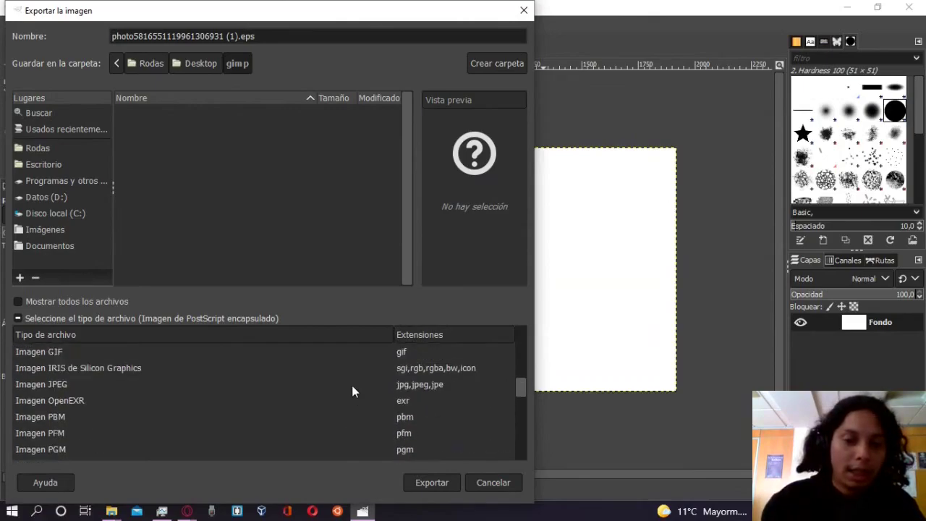
{"action": "scroll", "coordinate": [349, 392], "scroll_direction": "down", "scroll_amount": 1}
{"action": "scroll", "coordinate": [346, 402], "scroll_direction": "down", "scroll_amount": 1}
{"action": "scroll", "coordinate": [371, 401], "scroll_direction": "down", "scroll_amount": 1}
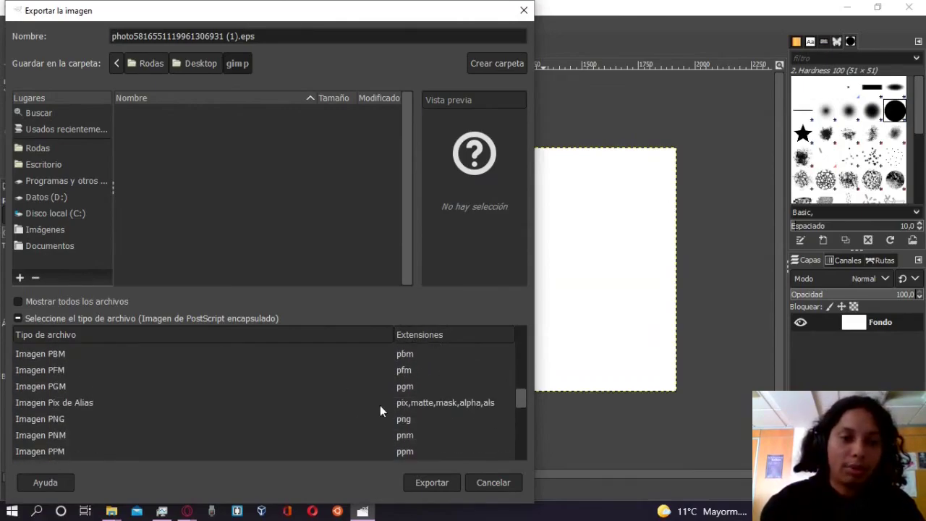
{"action": "left_click", "coordinate": [402, 419]}
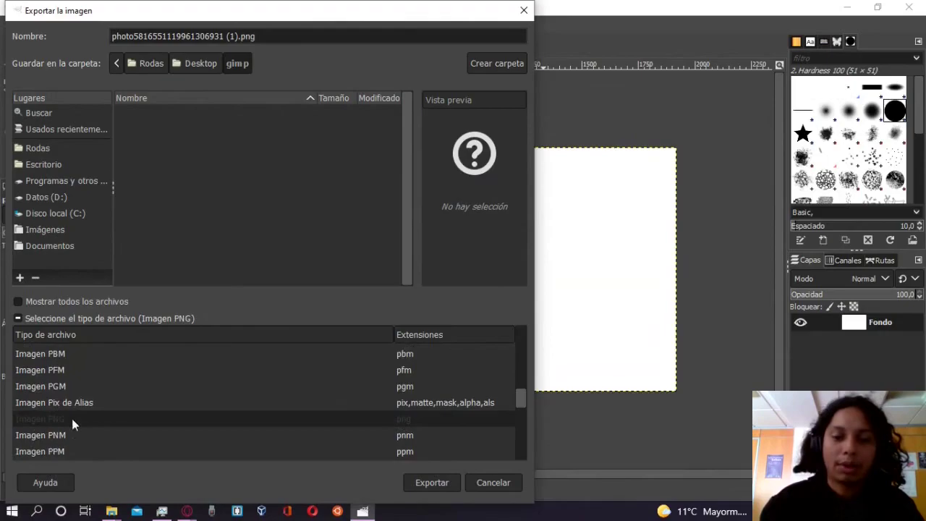
Step: Cancel the export, then erase once on the white canvas with the Eraser
{"action": "left_click", "coordinate": [499, 483]}
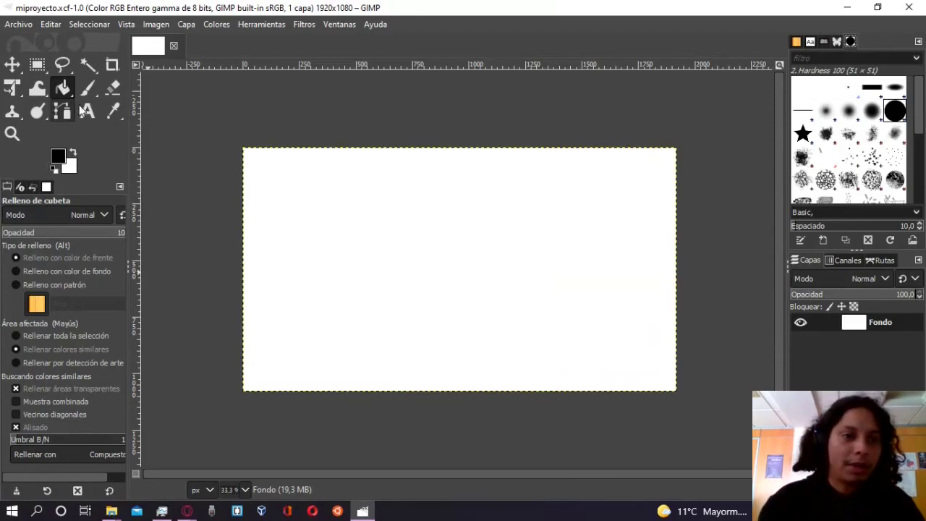
{"action": "left_click", "coordinate": [112, 88]}
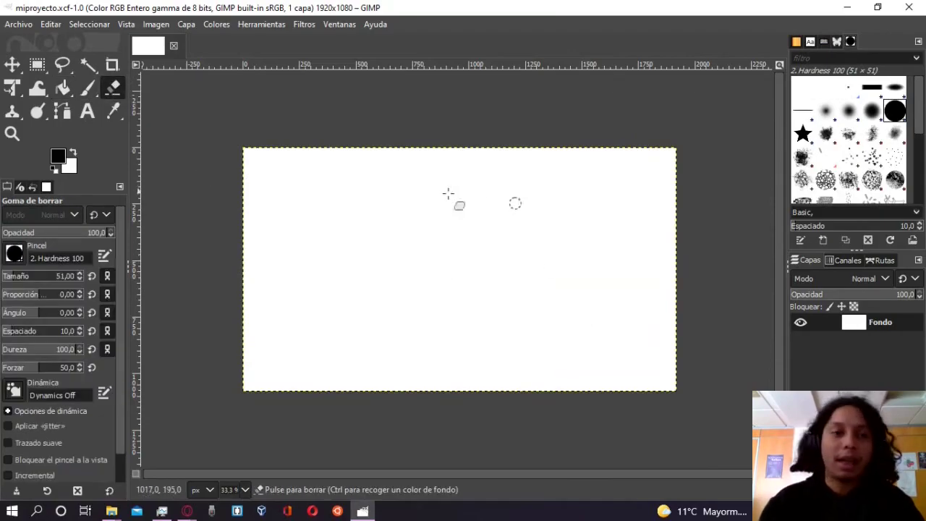
{"action": "left_click", "coordinate": [646, 264]}
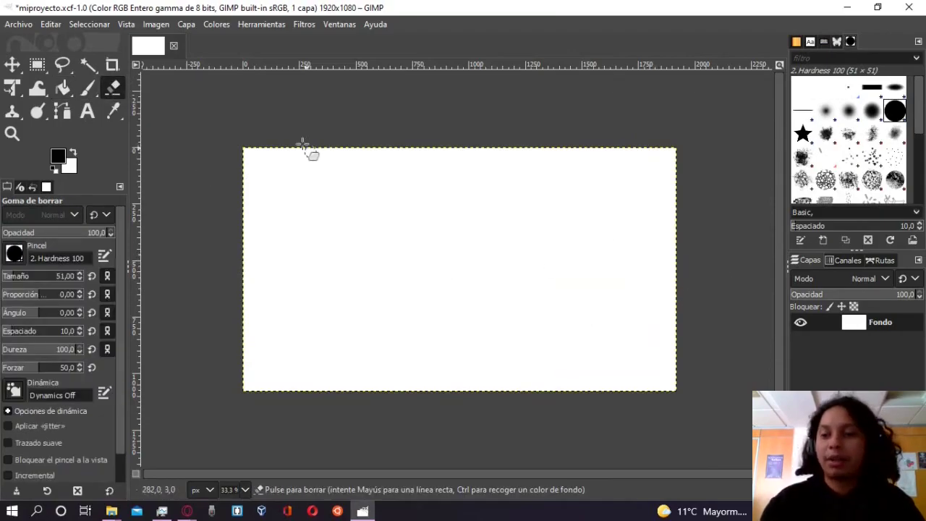
Step: Add an alpha channel to Fondo and erase a zigzag stroke through it
{"action": "right_click", "coordinate": [879, 327]}
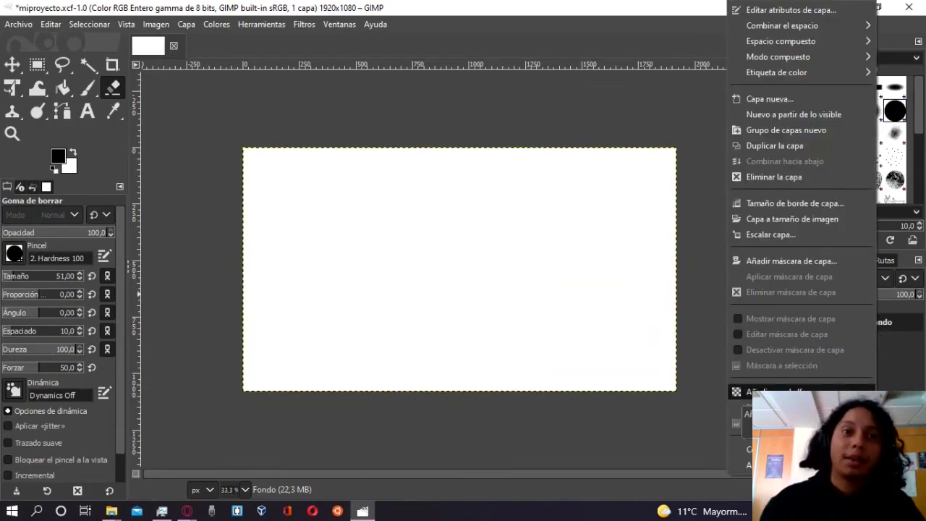
{"action": "left_click", "coordinate": [774, 391]}
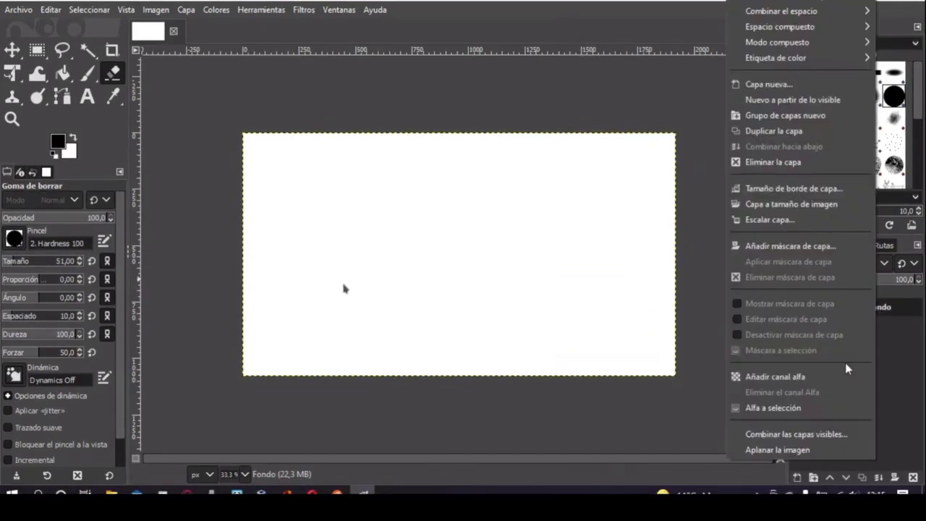
{"action": "left_click", "coordinate": [838, 377]}
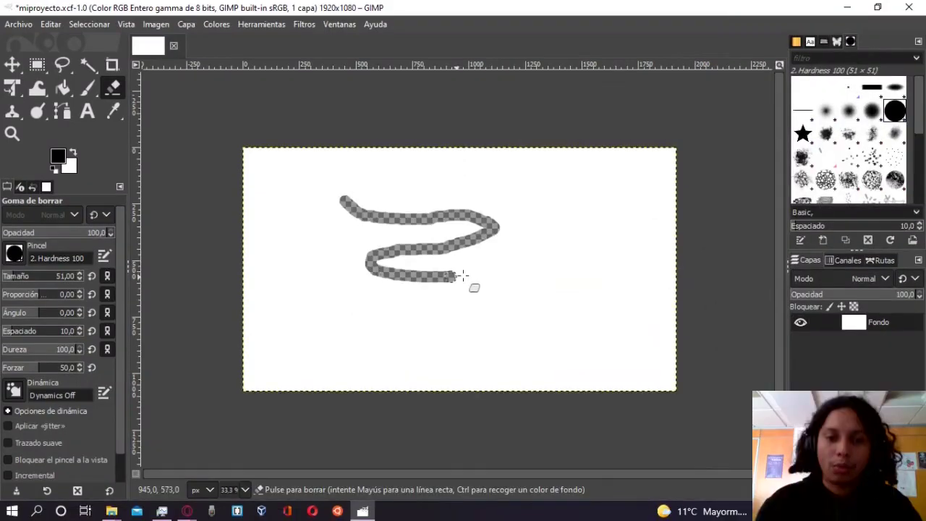
{"action": "mouse_move", "coordinate": [458, 271]}
{"action": "left_mouse_down"}
{"action": "mouse_move", "coordinate": [533, 294]}
{"action": "mouse_move", "coordinate": [360, 329]}
{"action": "mouse_move", "coordinate": [379, 339]}
{"action": "mouse_move", "coordinate": [531, 346]}
{"action": "mouse_move", "coordinate": [394, 351]}
{"action": "left_mouse_up"}
Step: Make Fondo visible again and erase a diagonal stroke across the zigzag
{"action": "left_click", "coordinate": [800, 323]}
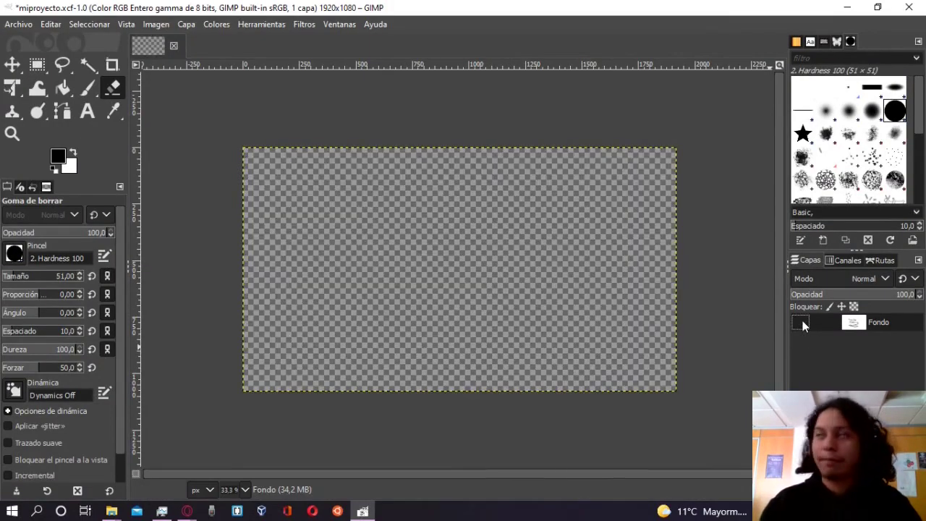
{"action": "left_click", "coordinate": [800, 323]}
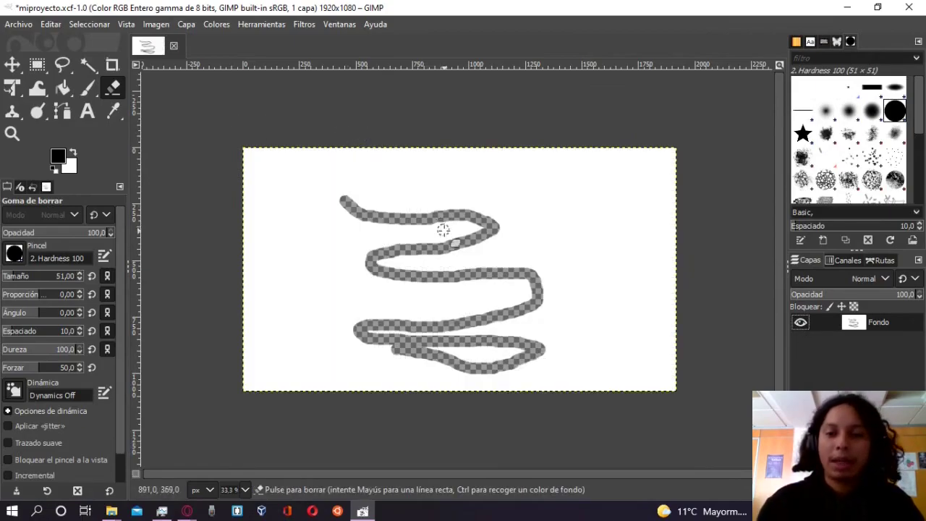
{"action": "left_click_drag", "start_coordinate": [382, 209], "coordinate": [434, 321]}
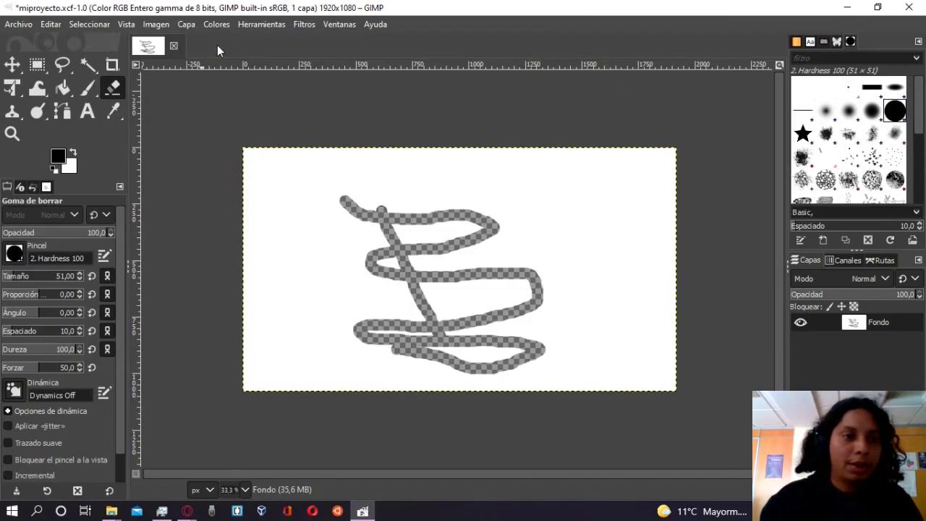
Step: Open the group photo JPG as a separate image
{"action": "left_click", "coordinate": [18, 24]}
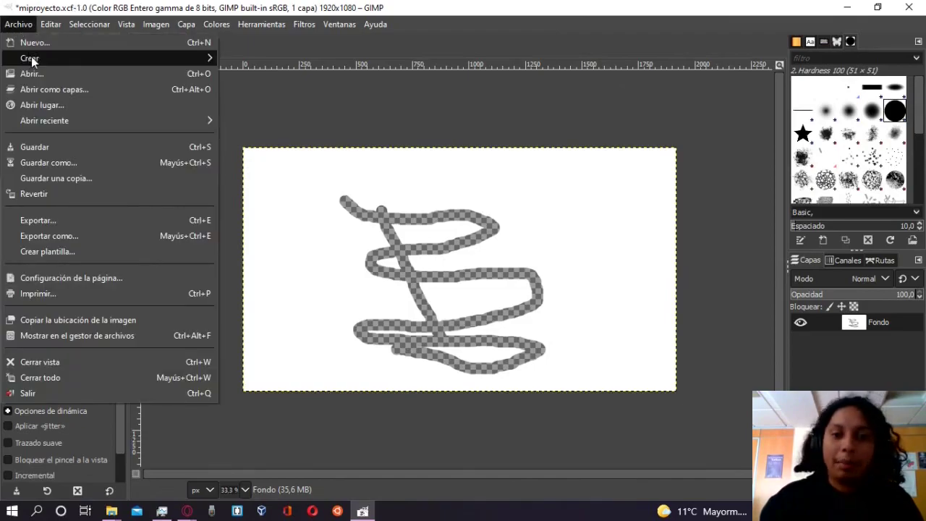
{"action": "left_click", "coordinate": [37, 75]}
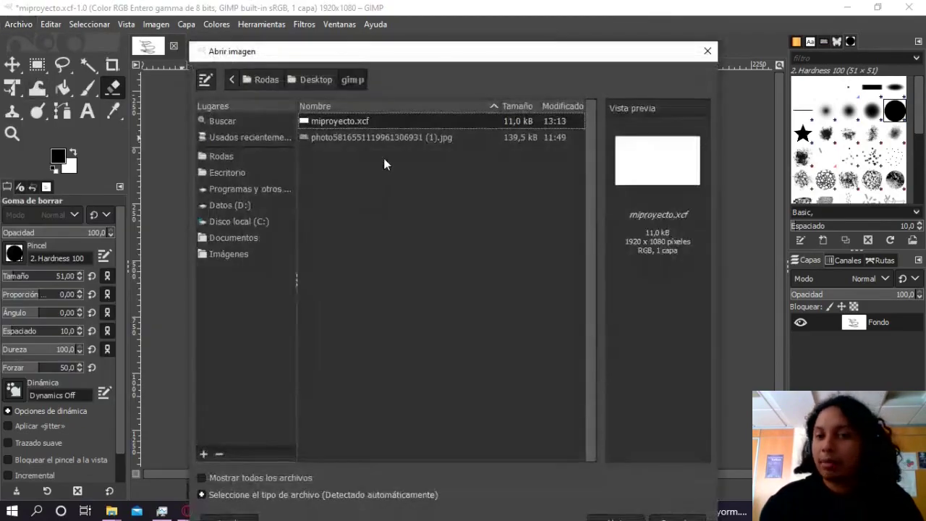
{"action": "left_click", "coordinate": [392, 138]}
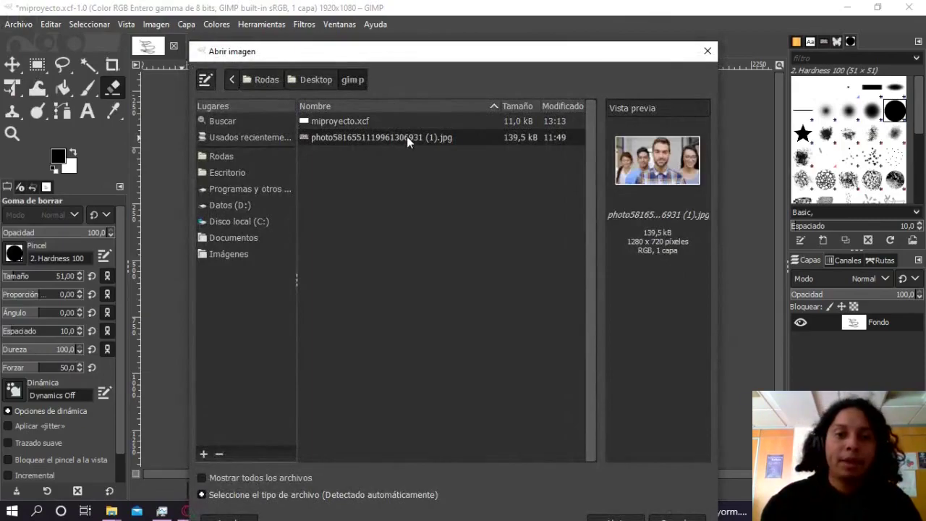
{"action": "double_click", "coordinate": [407, 138]}
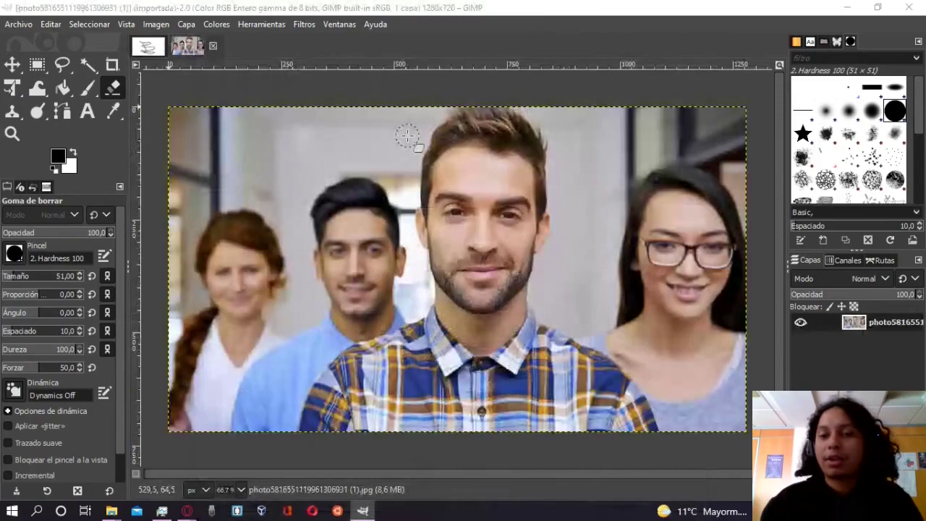
Step: Undo both erased strokes on miproyecto with Ctrl+Z, comparing it against the photo tab
{"action": "left_click", "coordinate": [152, 50]}
{"action": "key", "text": "ctrl+z"}
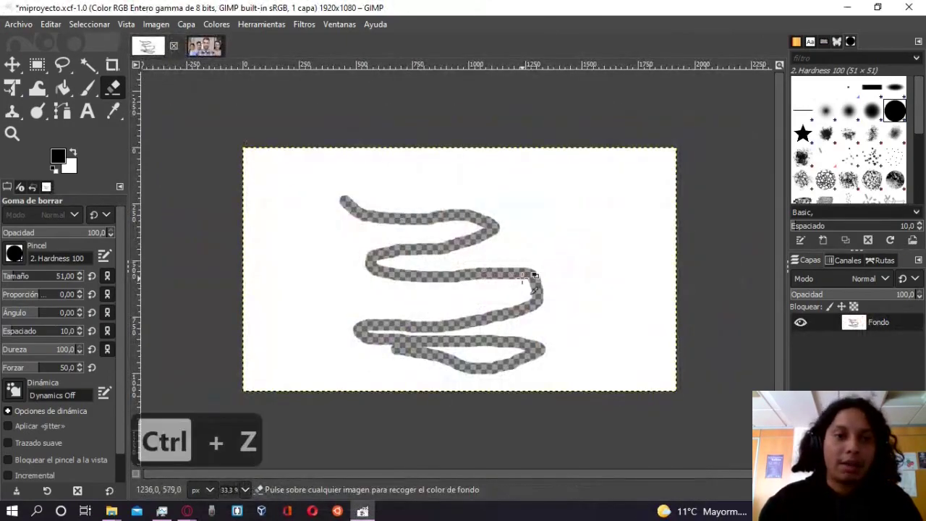
{"action": "key", "text": "ctrl+z"}
{"action": "key", "text": "ctrl+z"}
{"action": "left_click", "coordinate": [190, 45]}
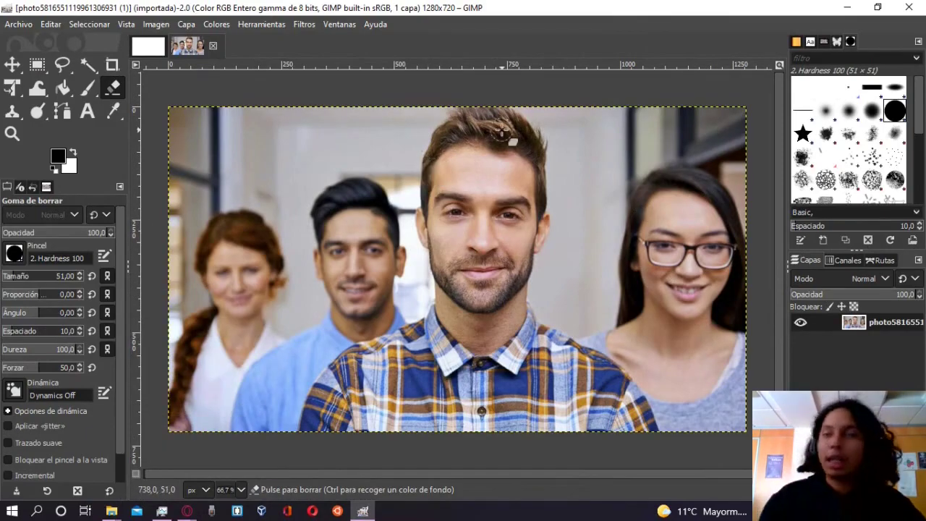
{"action": "left_click", "coordinate": [155, 50]}
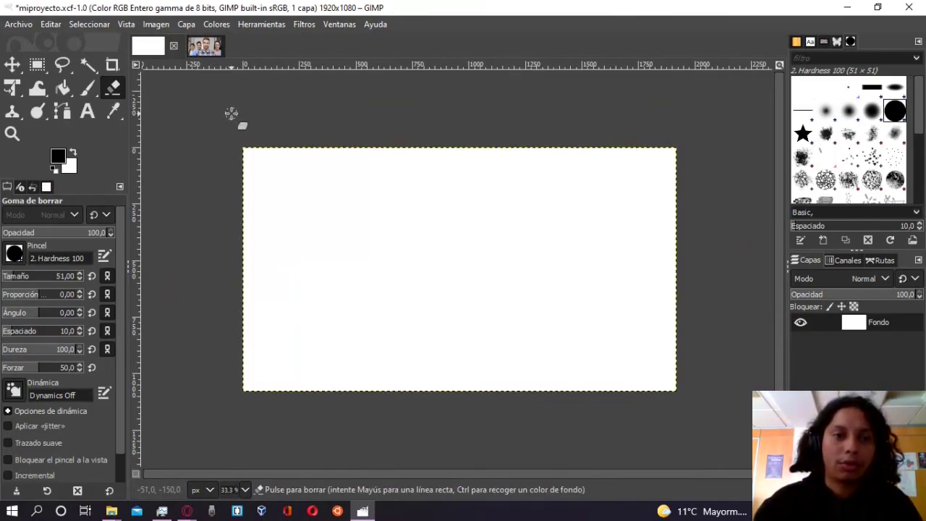
{"action": "left_click", "coordinate": [204, 48]}
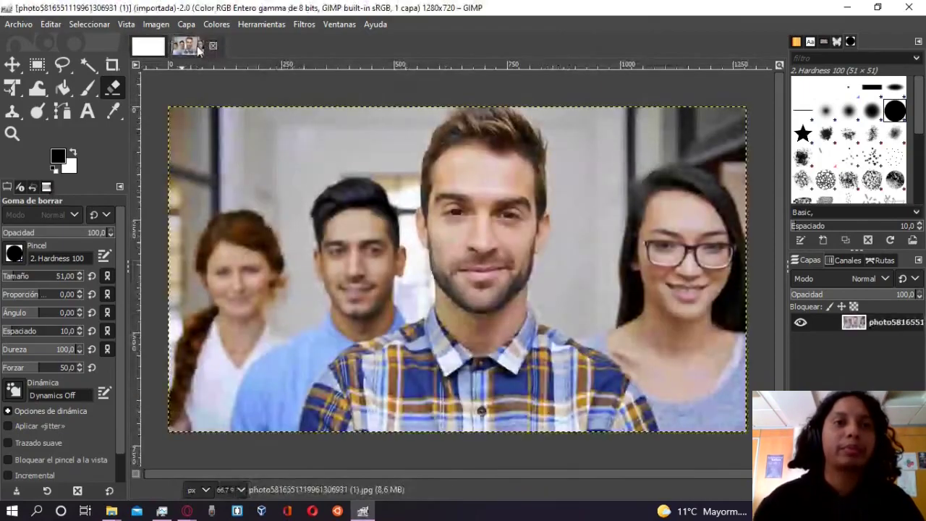
{"action": "left_click", "coordinate": [155, 48]}
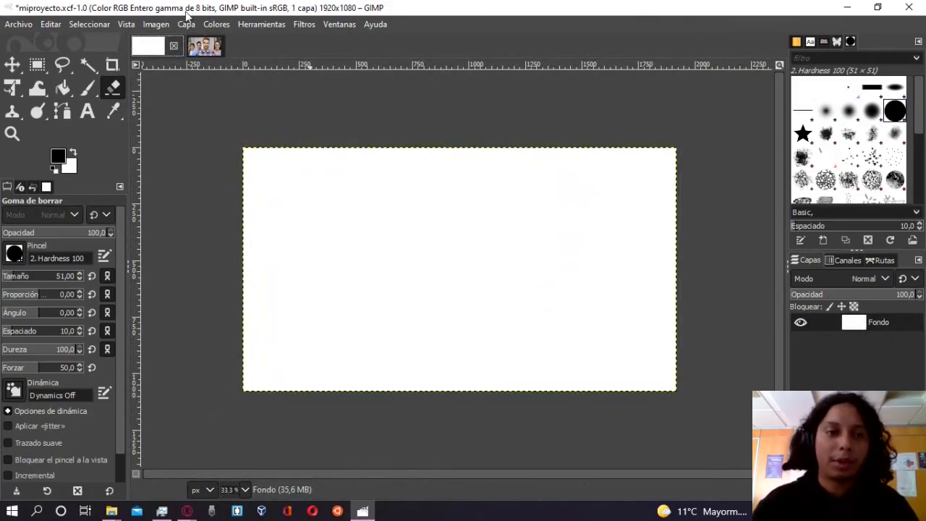
Step: Close the photo's tab and add the group photo JPG to miproyecto via Open as Layers
{"action": "left_click", "coordinate": [203, 48]}
{"action": "left_click", "coordinate": [214, 46]}
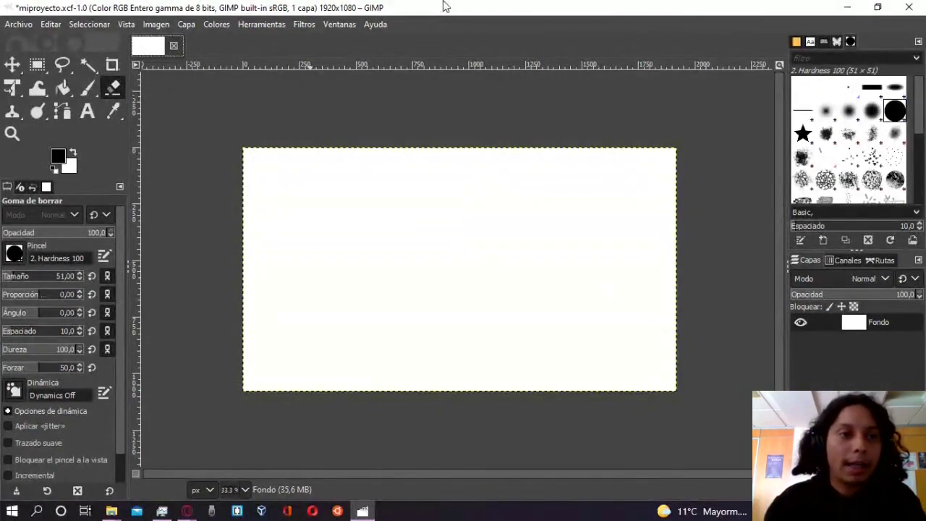
{"action": "left_click", "coordinate": [11, 26]}
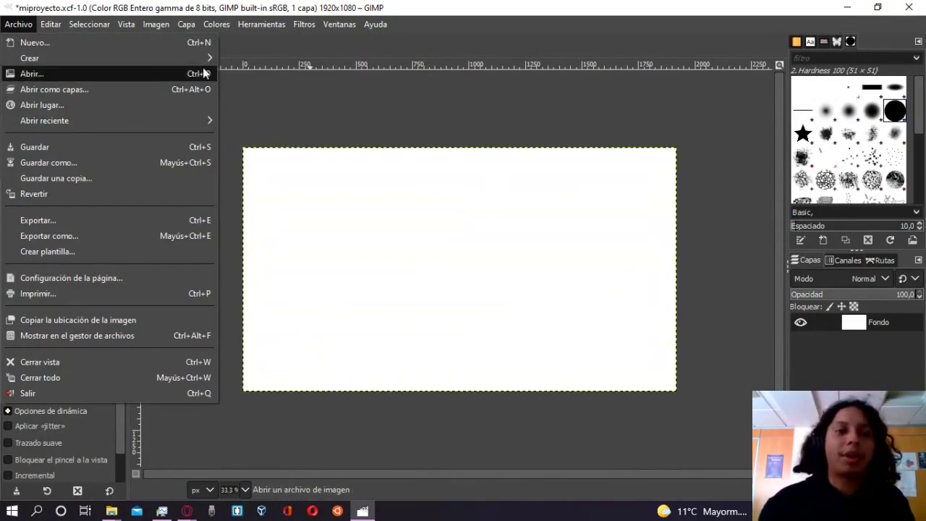
{"action": "left_click", "coordinate": [168, 89]}
{"action": "left_click", "coordinate": [351, 136]}
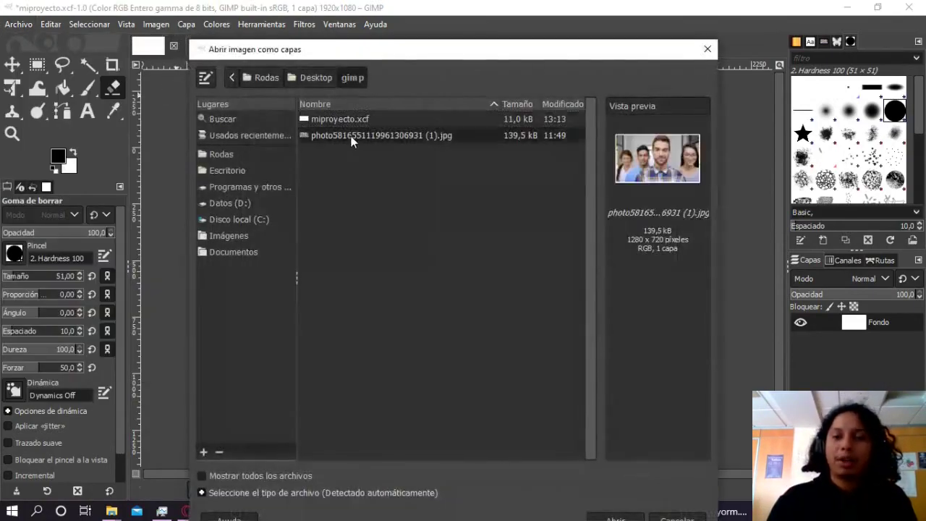
{"action": "double_click", "coordinate": [353, 136]}
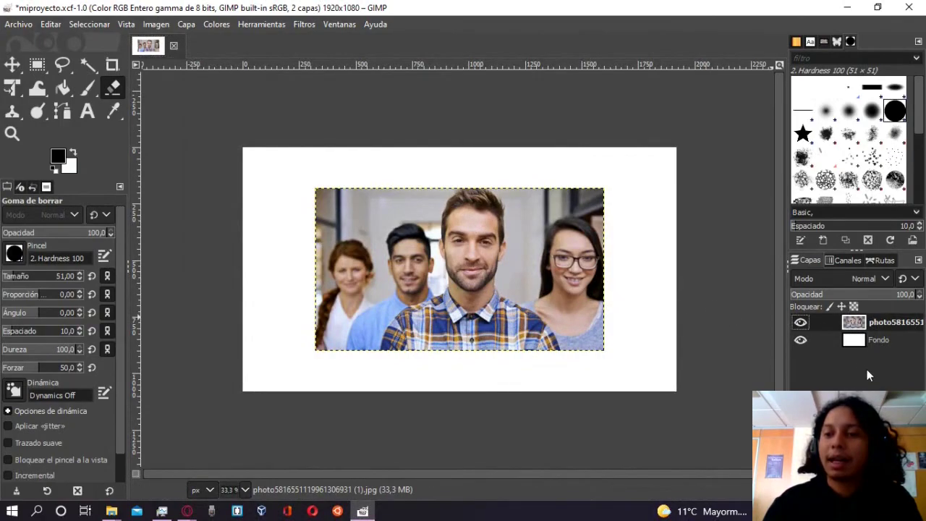
Step: Move the photo layer below Fondo, then open the New Layer dialog from the Layers panel
{"action": "mouse_move", "coordinate": [868, 343]}
{"action": "left_mouse_down"}
{"action": "mouse_move", "coordinate": [876, 330]}
{"action": "mouse_move", "coordinate": [868, 354]}
{"action": "left_mouse_up"}
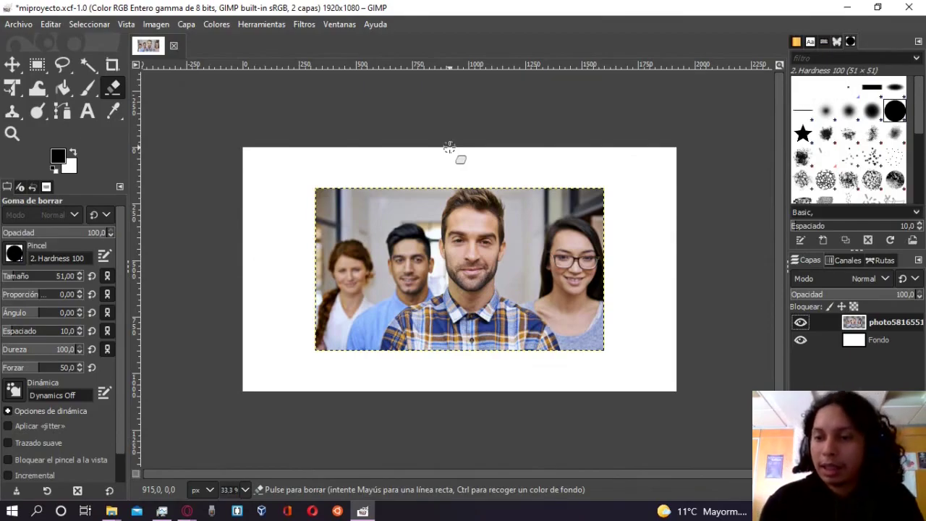
{"action": "left_click", "coordinate": [879, 339]}
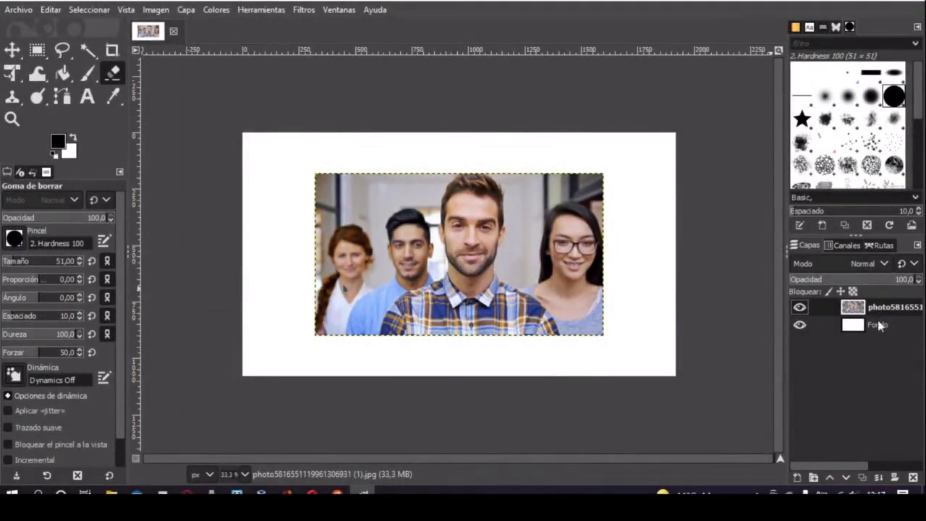
{"action": "left_click", "coordinate": [879, 325]}
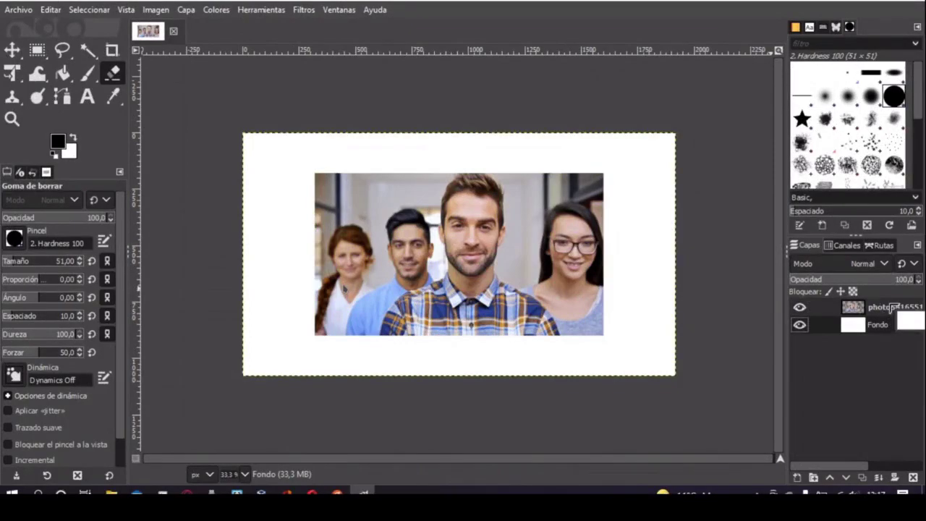
{"action": "mouse_move", "coordinate": [888, 307]}
{"action": "left_mouse_down"}
{"action": "mouse_move", "coordinate": [885, 335]}
{"action": "mouse_move", "coordinate": [874, 328]}
{"action": "left_mouse_up"}
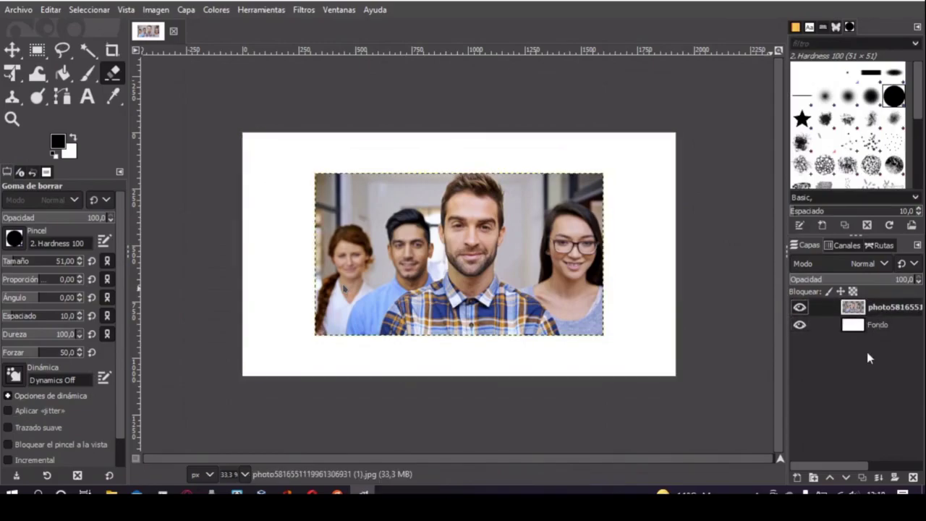
{"action": "key", "text": "Return"}
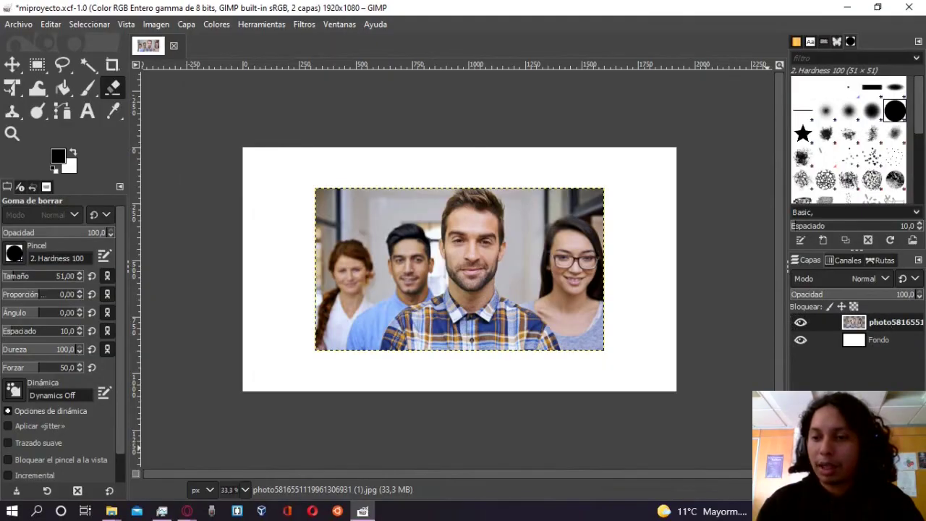
{"action": "double_click", "coordinate": [823, 389]}
Step: Create the transparent layer Capa above the group photo
{"action": "left_click", "coordinate": [826, 474]}
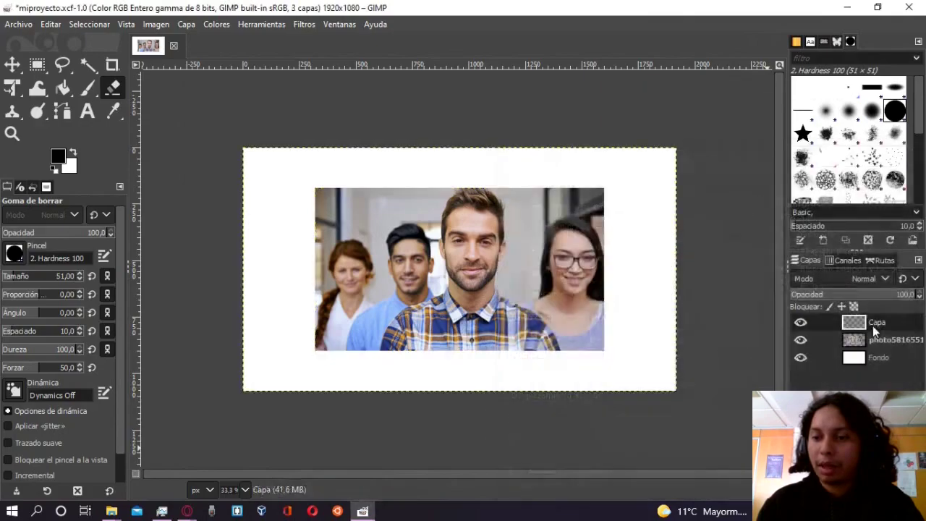
{"action": "mouse_move", "coordinate": [874, 340]}
{"action": "left_mouse_down"}
{"action": "mouse_move", "coordinate": [873, 352]}
{"action": "mouse_move", "coordinate": [879, 322]}
{"action": "left_mouse_up"}
{"action": "left_click", "coordinate": [875, 355]}
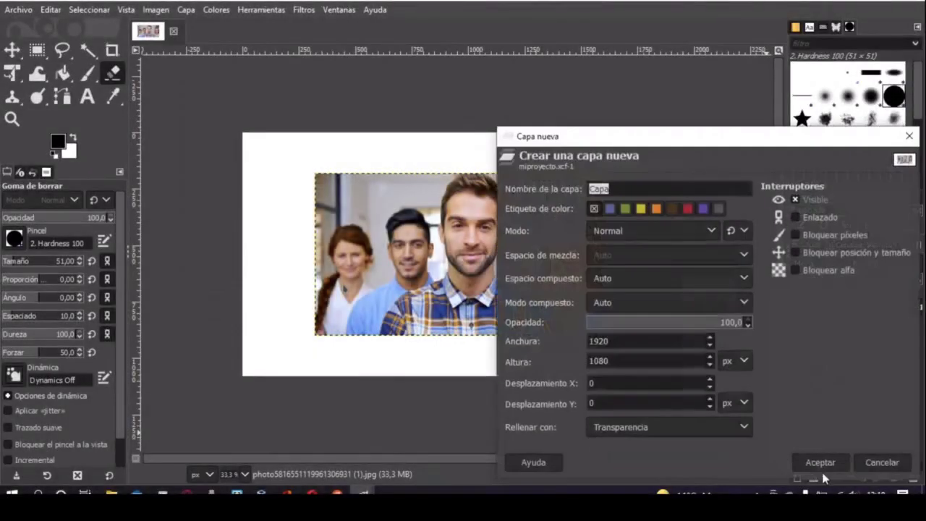
{"action": "left_click", "coordinate": [825, 463]}
{"action": "mouse_move", "coordinate": [876, 312]}
{"action": "left_mouse_down"}
{"action": "mouse_move", "coordinate": [876, 334]}
{"action": "mouse_move", "coordinate": [878, 300]}
{"action": "mouse_move", "coordinate": [873, 335]}
{"action": "mouse_move", "coordinate": [812, 303]}
{"action": "mouse_move", "coordinate": [829, 322]}
{"action": "left_mouse_up"}
Step: Make Capa the active layer and reopen the New Layer dialog, moving it aside
{"action": "left_click", "coordinate": [829, 324]}
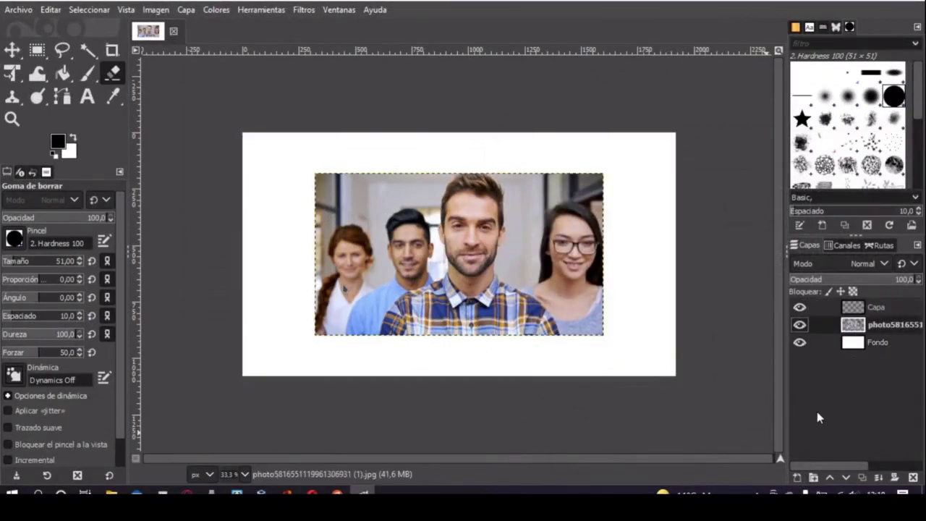
{"action": "left_click", "coordinate": [863, 312]}
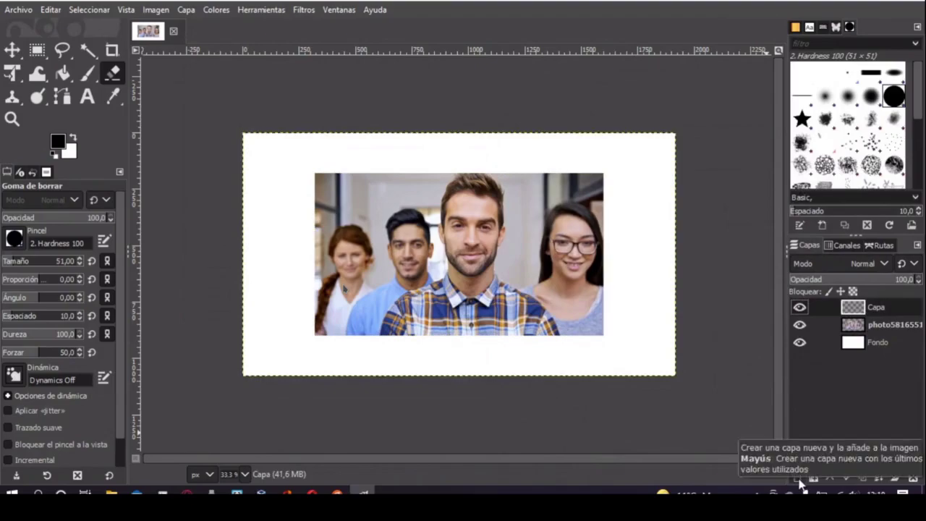
{"action": "left_click", "coordinate": [798, 480]}
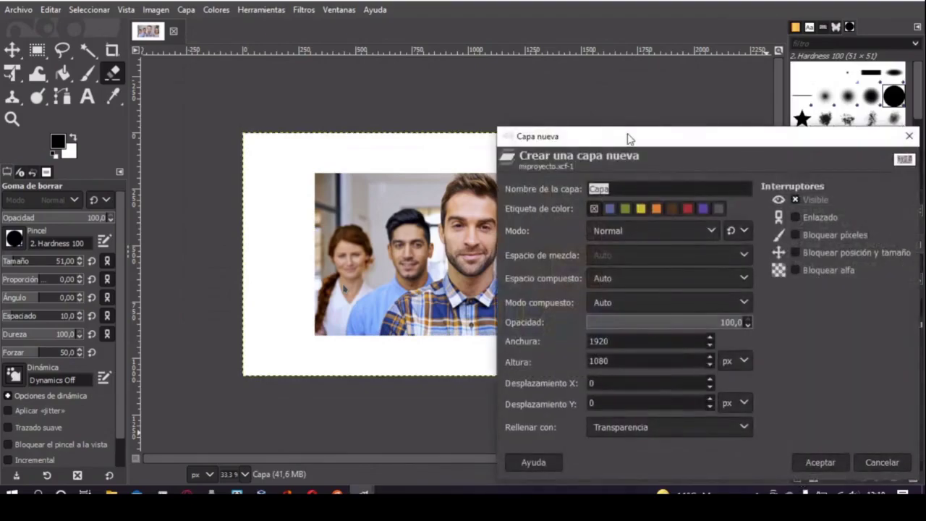
{"action": "mouse_move", "coordinate": [624, 137]}
{"action": "left_mouse_down"}
{"action": "mouse_move", "coordinate": [485, 69]}
{"action": "mouse_move", "coordinate": [452, 72]}
{"action": "left_mouse_up"}
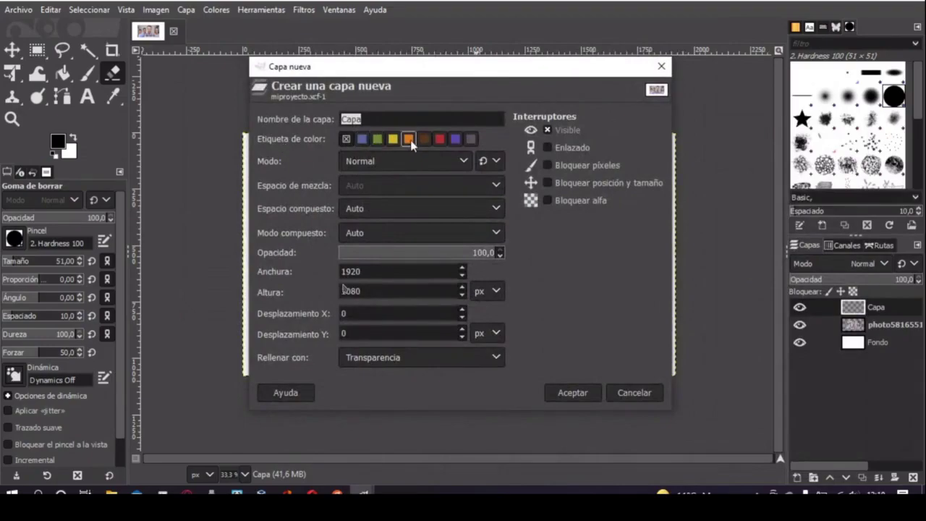
Step: Review the blend mode and composite space options, keeping Normal and Auto
{"action": "left_click", "coordinate": [460, 160]}
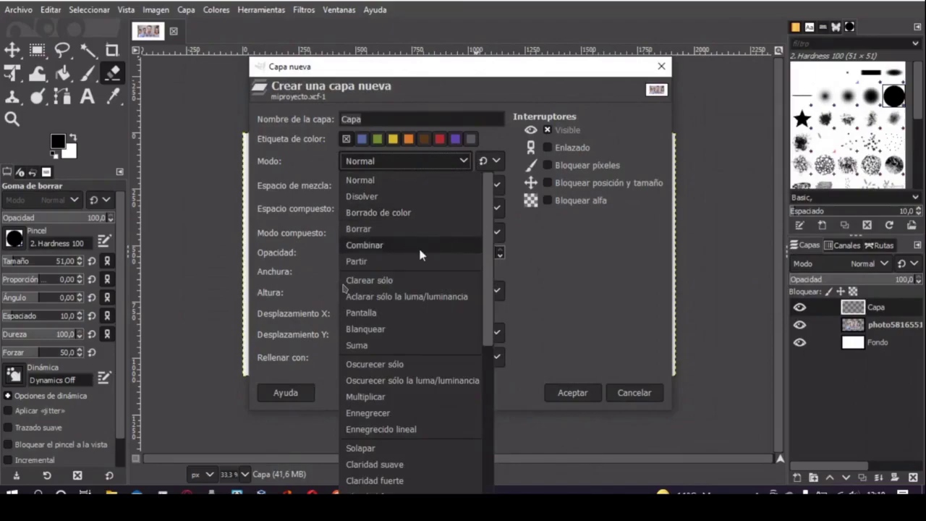
{"action": "left_click", "coordinate": [470, 159]}
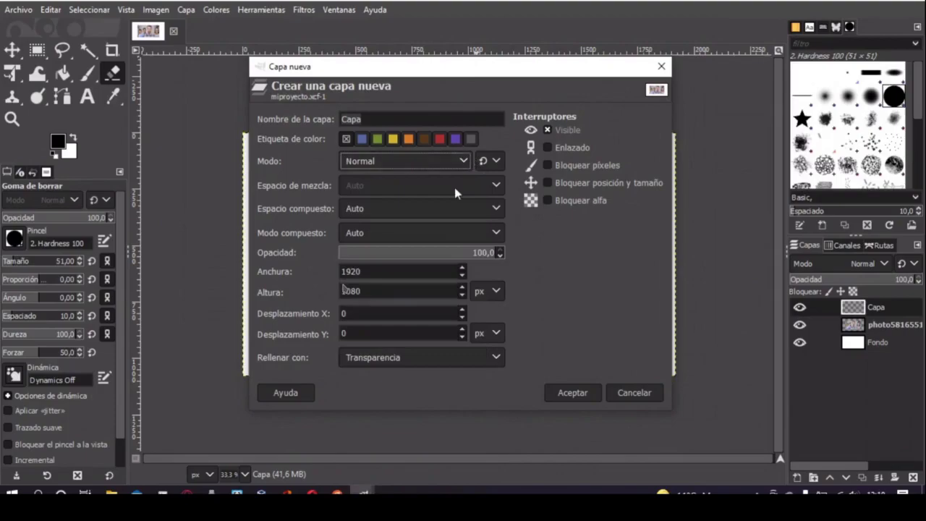
{"action": "left_click", "coordinate": [373, 209]}
{"action": "left_click", "coordinate": [373, 209]}
{"action": "left_click", "coordinate": [373, 209]}
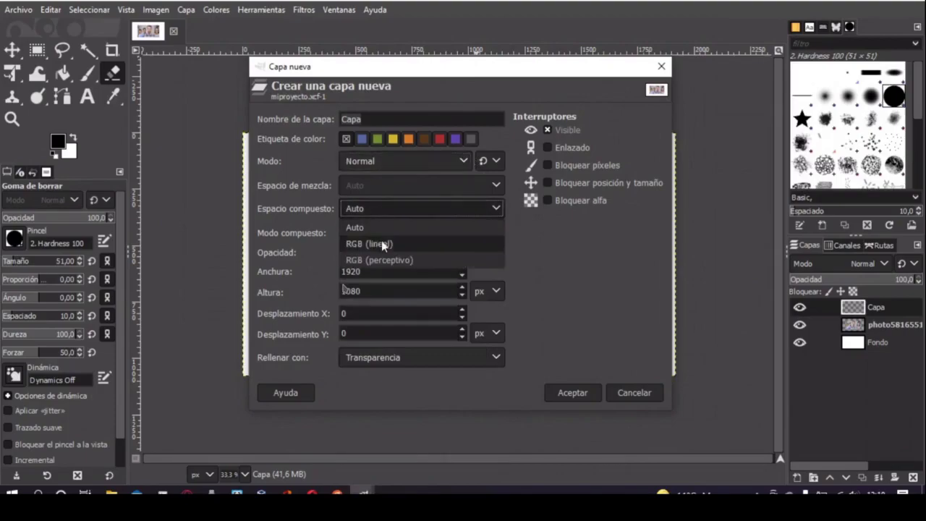
{"action": "left_click", "coordinate": [434, 208]}
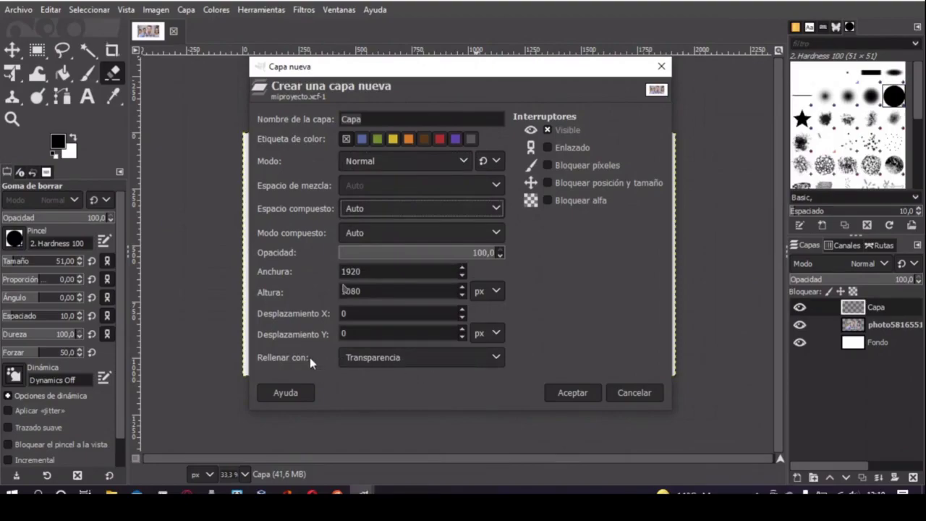
Step: Set the fill back to Transparencia and create the layer Capa #1
{"action": "left_click", "coordinate": [374, 357]}
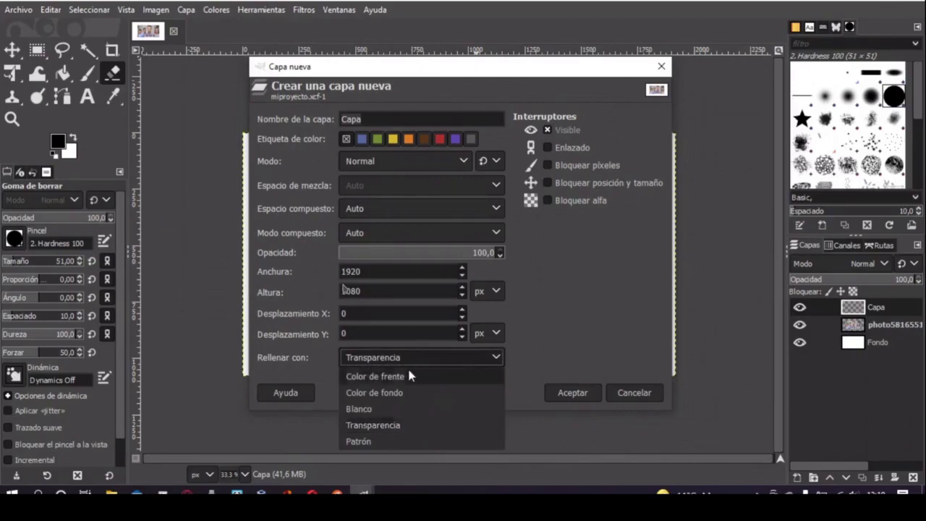
{"action": "left_click", "coordinate": [407, 366]}
{"action": "left_click", "coordinate": [412, 363]}
{"action": "left_click", "coordinate": [403, 389]}
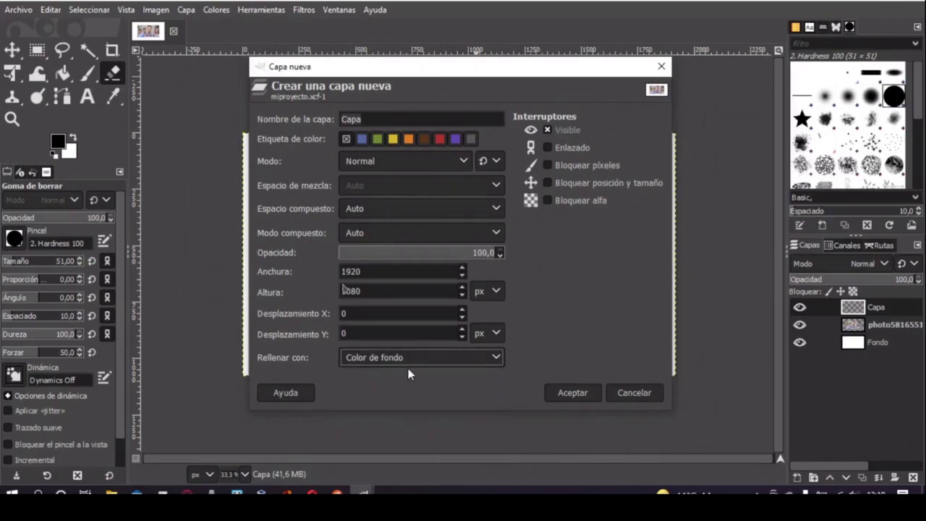
{"action": "left_click", "coordinate": [425, 360]}
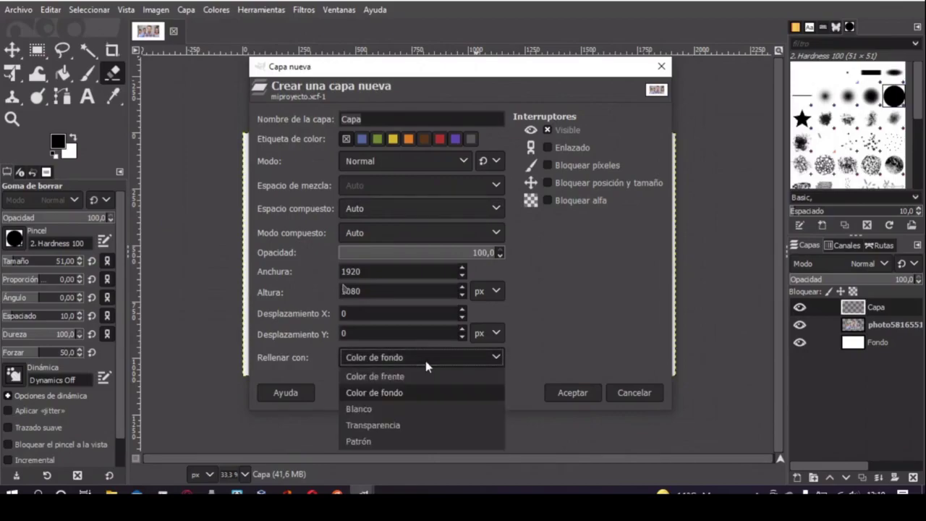
{"action": "left_click", "coordinate": [425, 426]}
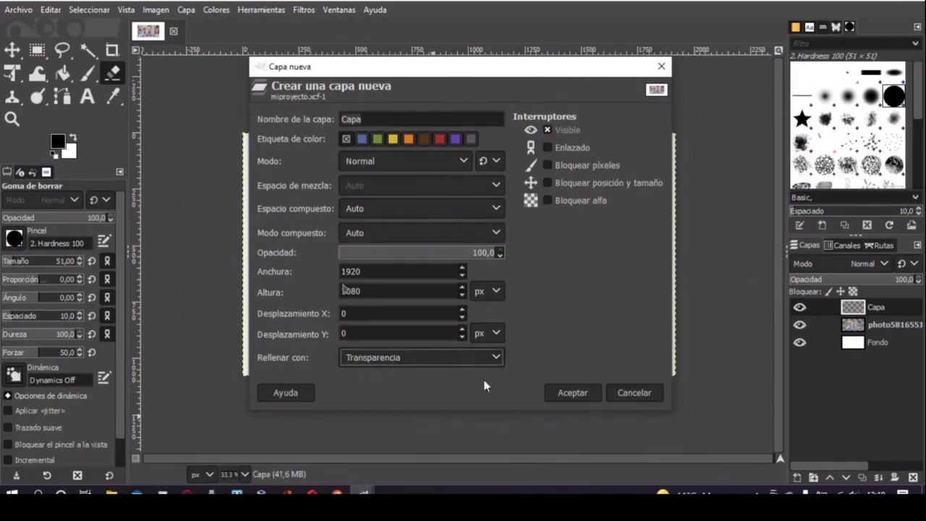
{"action": "left_click", "coordinate": [561, 392]}
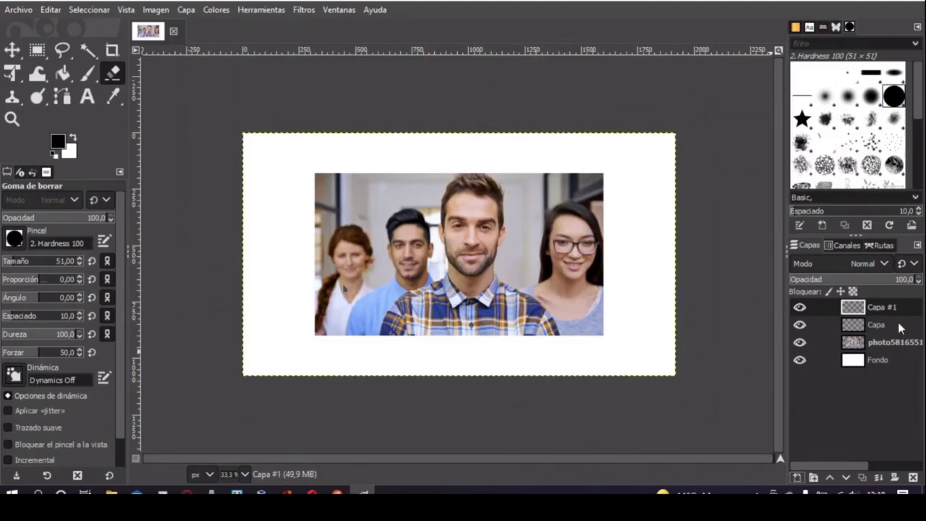
{"action": "left_click", "coordinate": [799, 325]}
{"action": "left_click", "coordinate": [800, 341]}
{"action": "left_click", "coordinate": [800, 360]}
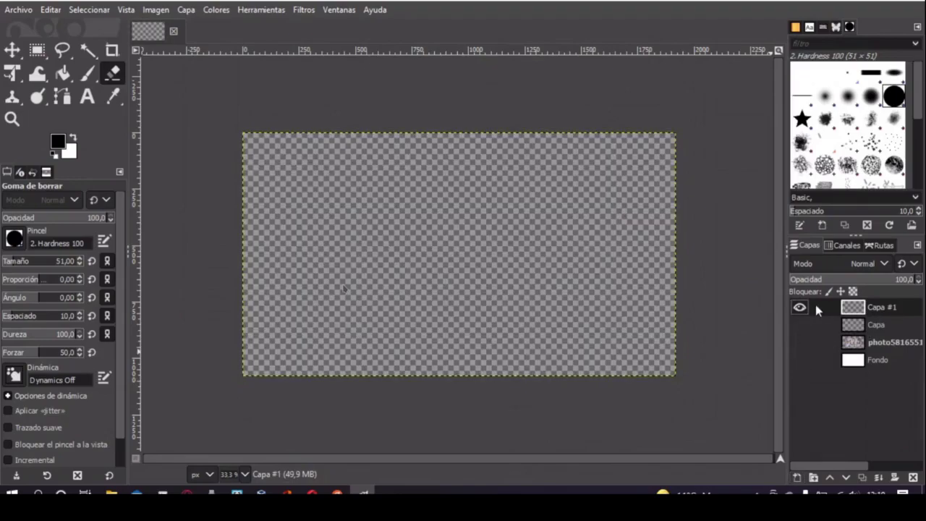
{"action": "left_click", "coordinate": [800, 341]}
{"action": "left_click", "coordinate": [800, 360]}
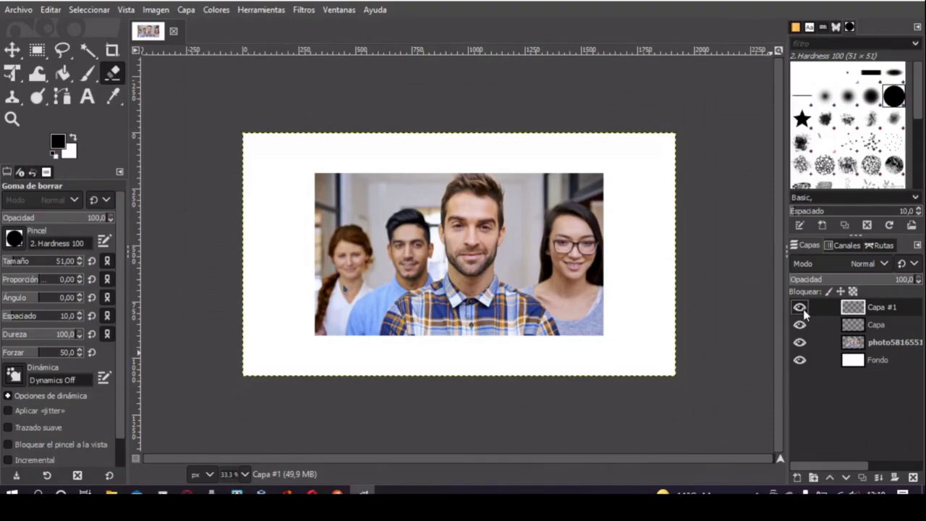
{"action": "left_click", "coordinate": [872, 344]}
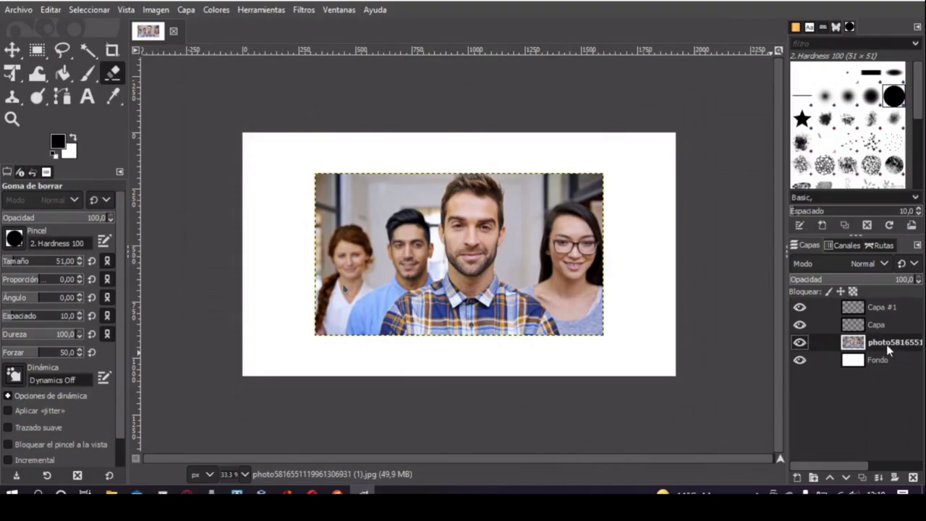
{"action": "left_click", "coordinate": [800, 343]}
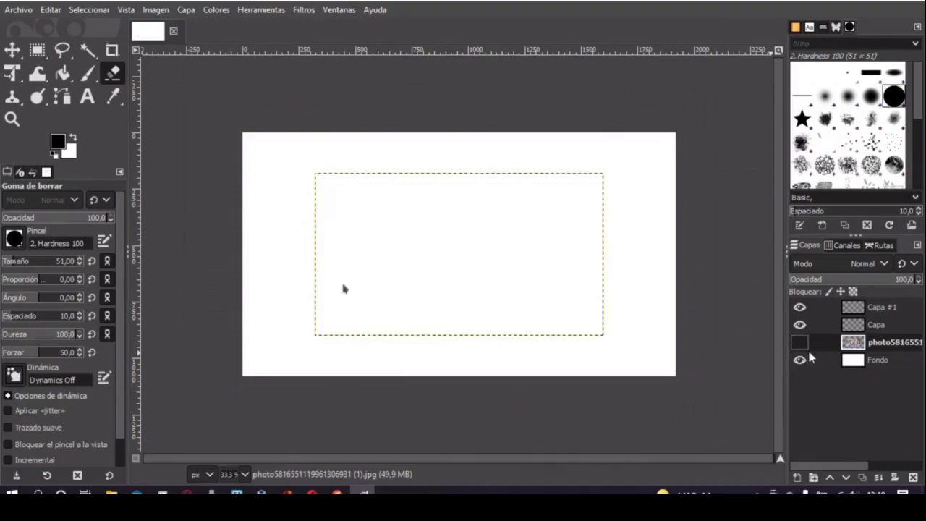
{"action": "left_click", "coordinate": [799, 342]}
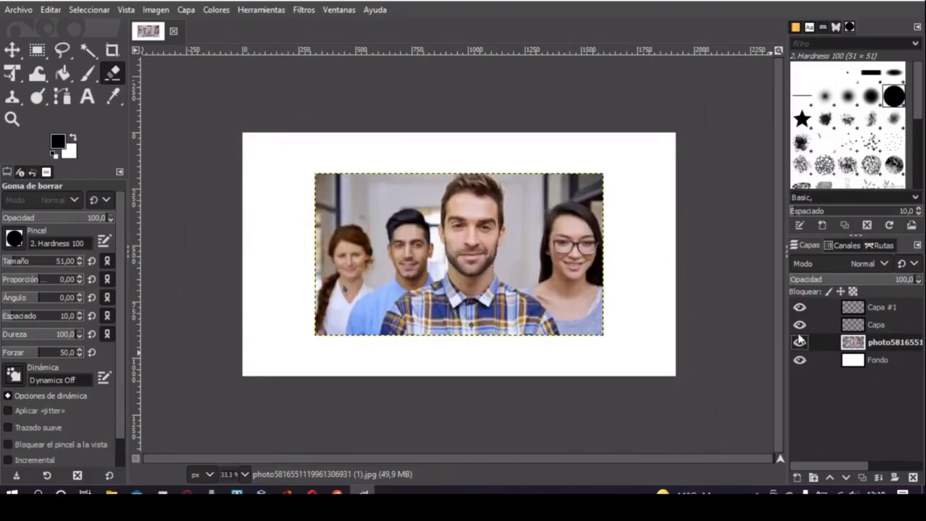
{"action": "left_click", "coordinate": [876, 311]}
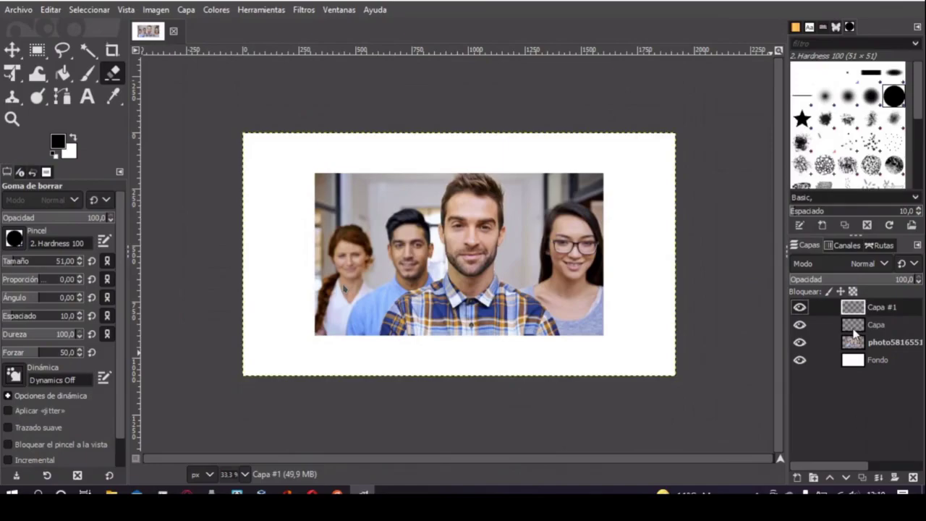
Step: Delete Capa #1, restore the accidentally deleted photo layer with Ctrl+Z, then hide the photo
{"action": "left_click", "coordinate": [913, 478]}
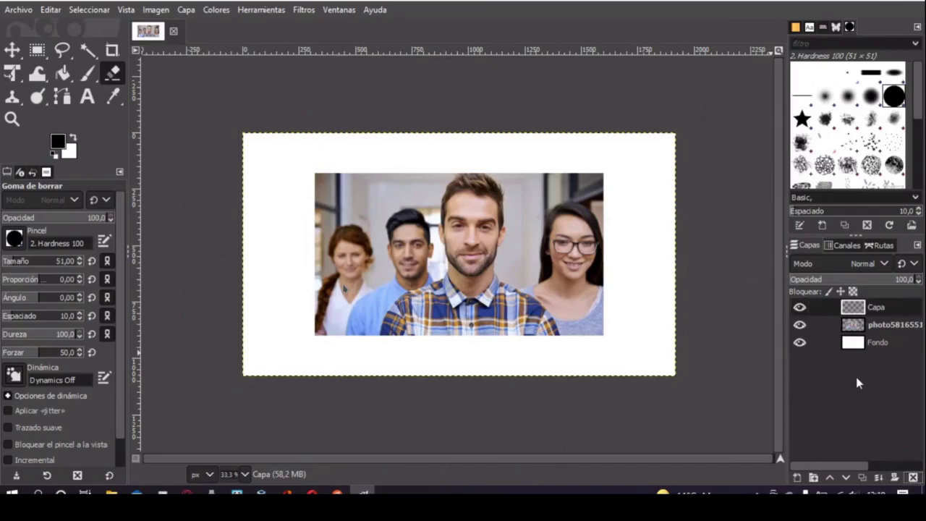
{"action": "left_click", "coordinate": [877, 308]}
{"action": "left_click", "coordinate": [877, 332]}
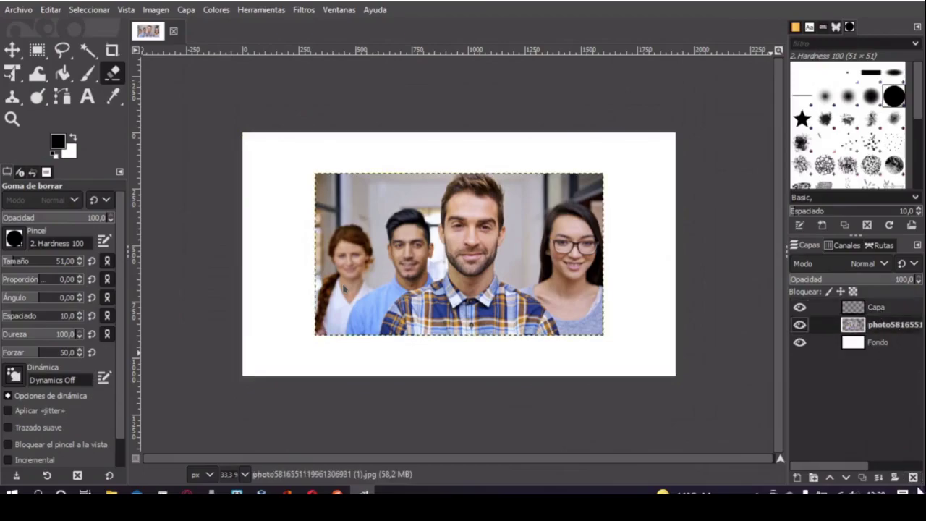
{"action": "left_click", "coordinate": [913, 478]}
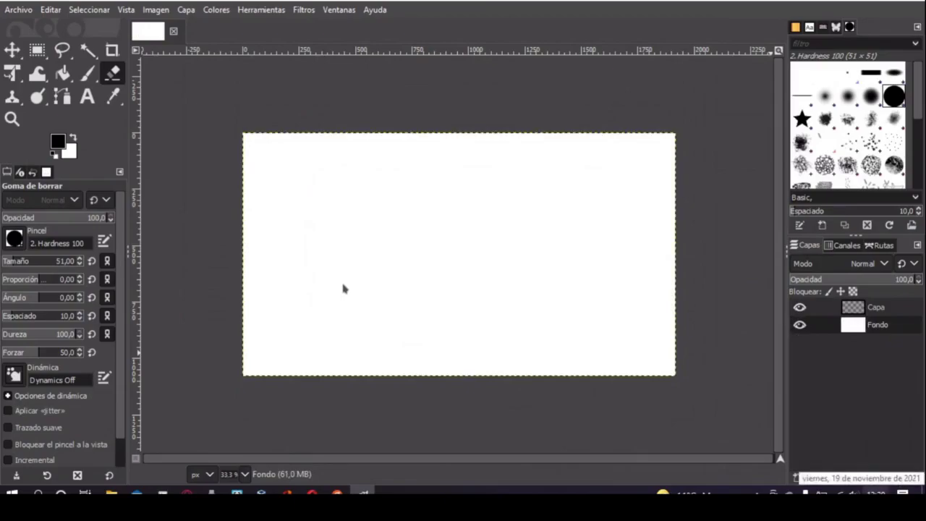
{"action": "key", "text": "ctrl+z"}
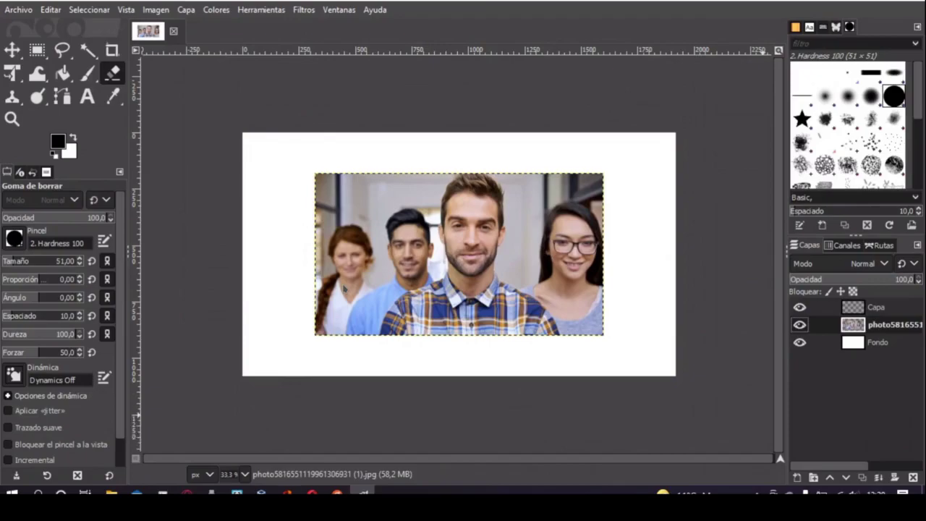
{"action": "left_click", "coordinate": [799, 324]}
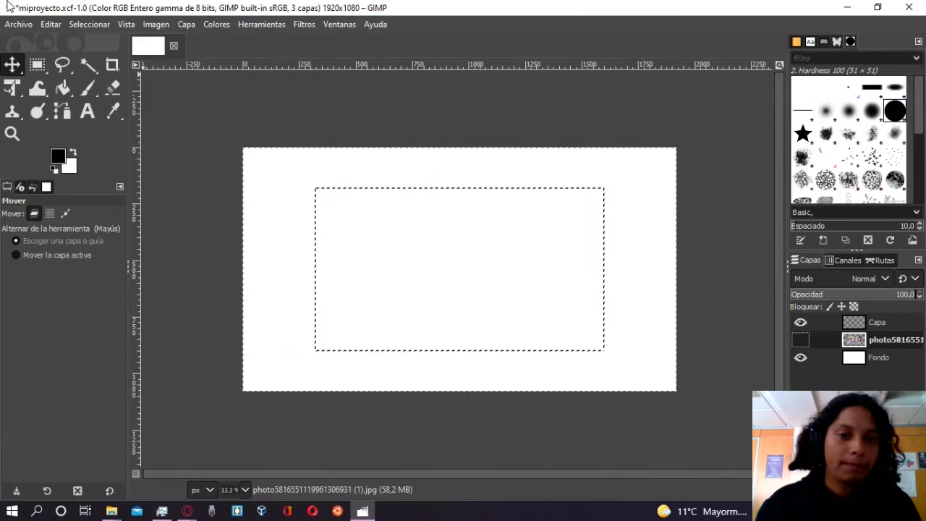
Step: Clear the selection and drag the white Fondo layer across the canvas
{"action": "left_click", "coordinate": [89, 24]}
{"action": "left_click", "coordinate": [93, 56]}
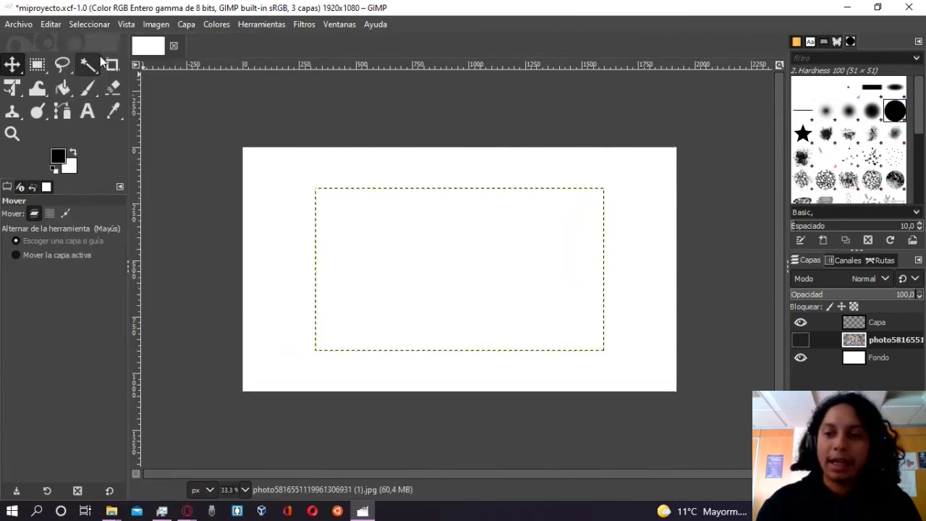
{"action": "left_click", "coordinate": [800, 323]}
{"action": "mouse_move", "coordinate": [334, 238]}
{"action": "left_mouse_down"}
{"action": "mouse_move", "coordinate": [413, 260]}
{"action": "mouse_move", "coordinate": [383, 219]}
{"action": "mouse_move", "coordinate": [425, 265]}
{"action": "left_mouse_up"}
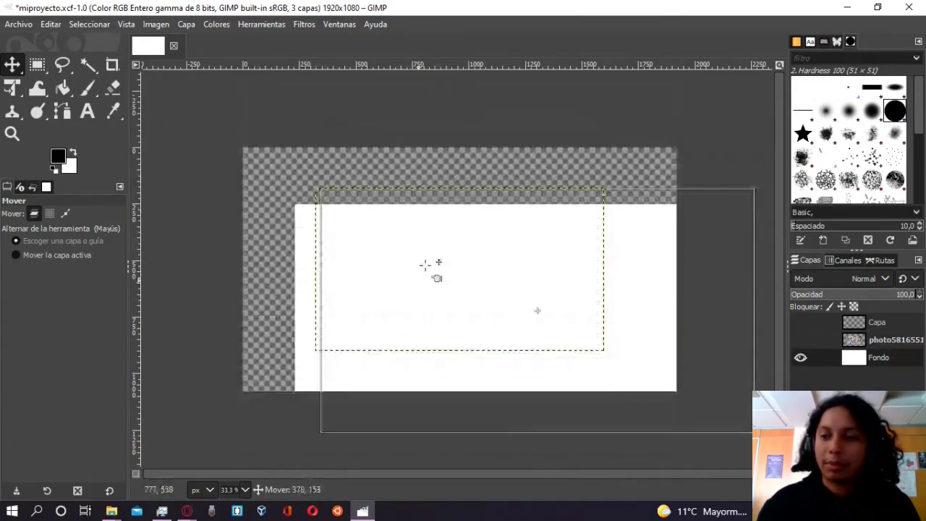
{"action": "left_click_drag", "start_coordinate": [424, 265], "coordinate": [399, 223]}
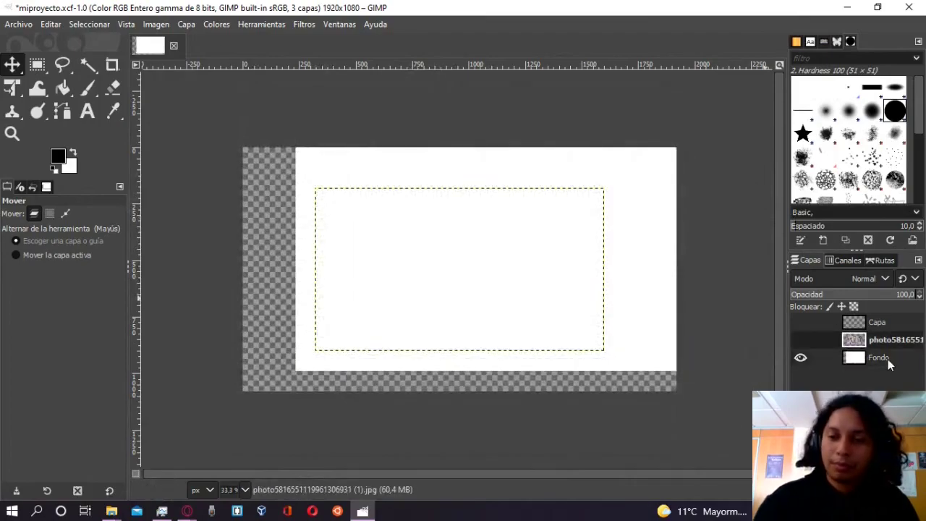
Step: Shift Fondo left to fill the canvas and make the group photo visible again
{"action": "left_click", "coordinate": [890, 362]}
{"action": "left_click", "coordinate": [872, 340]}
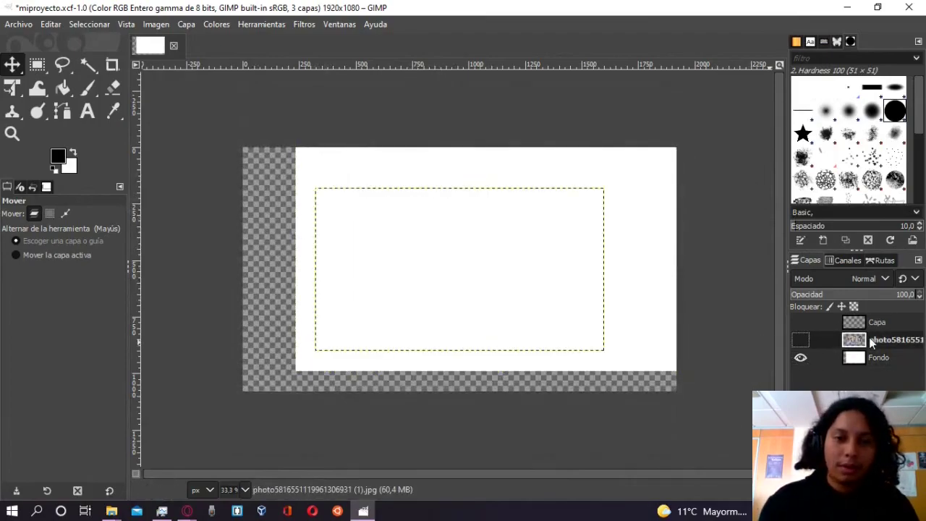
{"action": "left_click_drag", "start_coordinate": [528, 265], "coordinate": [541, 272]}
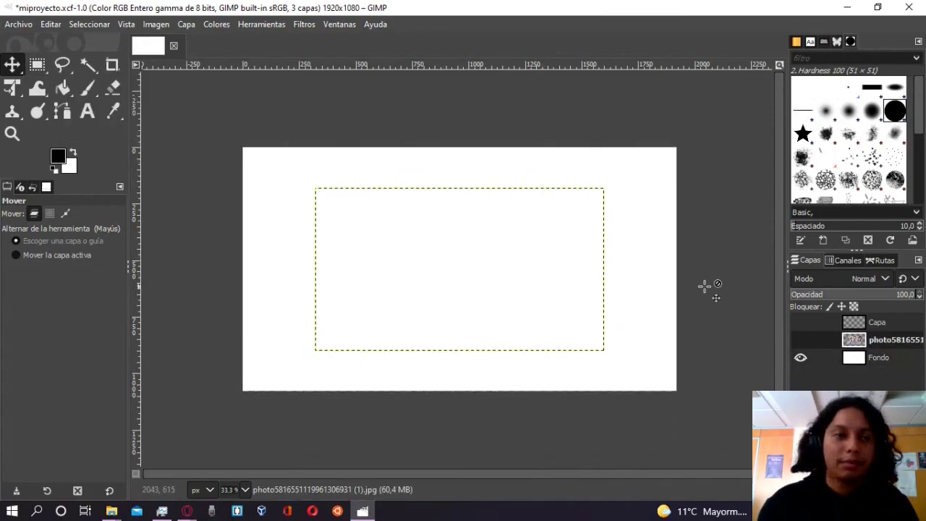
{"action": "left_click", "coordinate": [800, 339]}
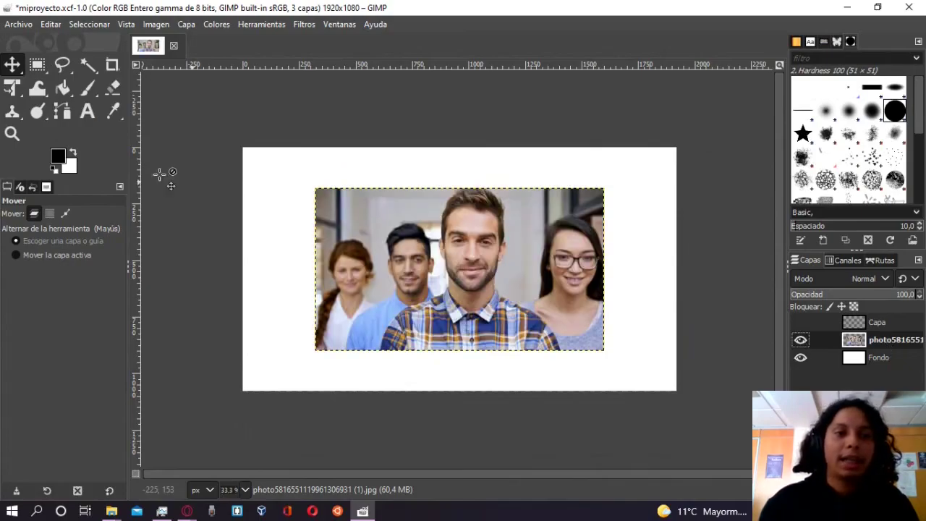
{"action": "left_click", "coordinate": [11, 90]}
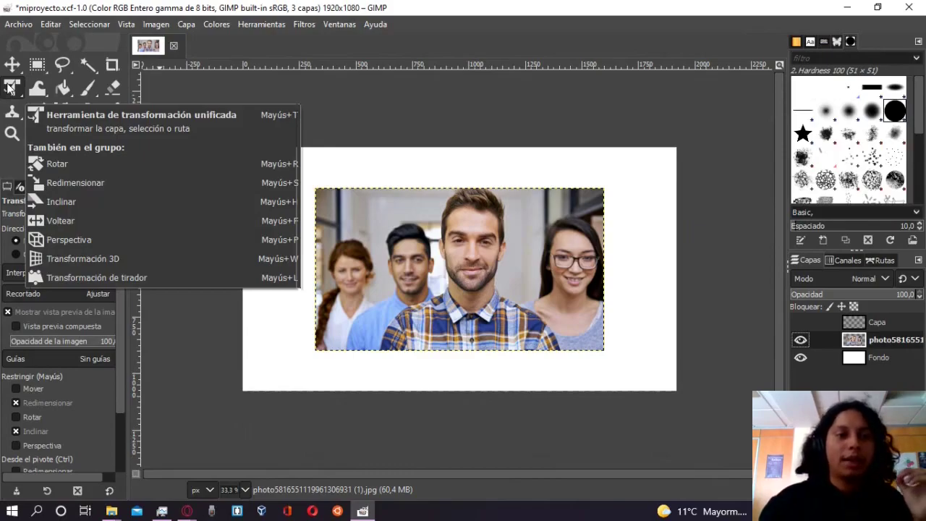
{"action": "left_click", "coordinate": [9, 88]}
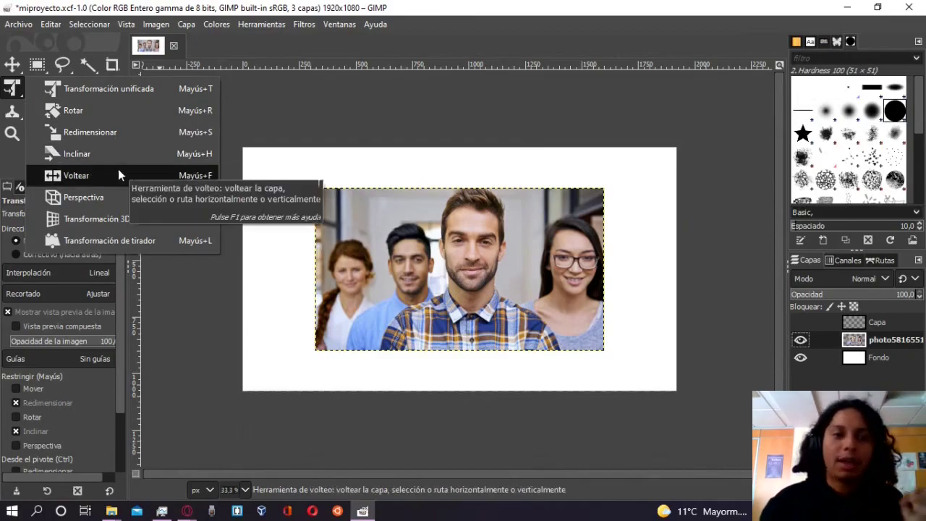
{"action": "left_click", "coordinate": [190, 89]}
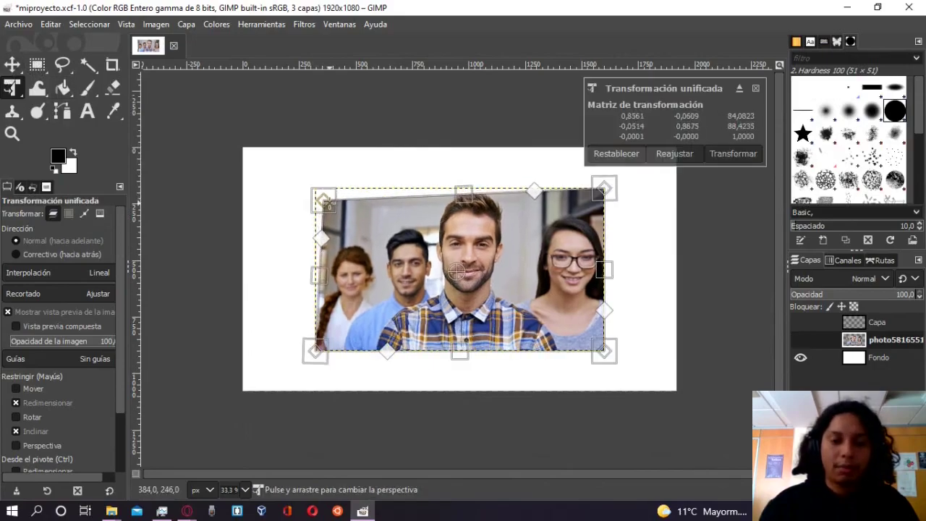
{"action": "left_click_drag", "start_coordinate": [319, 188], "coordinate": [329, 210]}
{"action": "key", "text": "ctrl+z"}
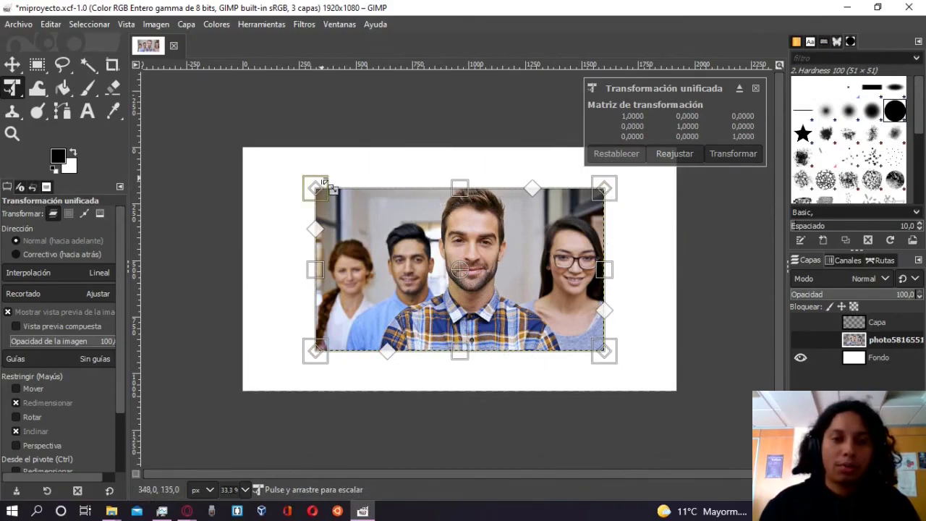
{"action": "scroll", "coordinate": [322, 180], "scroll_direction": "up", "scroll_amount": 1}
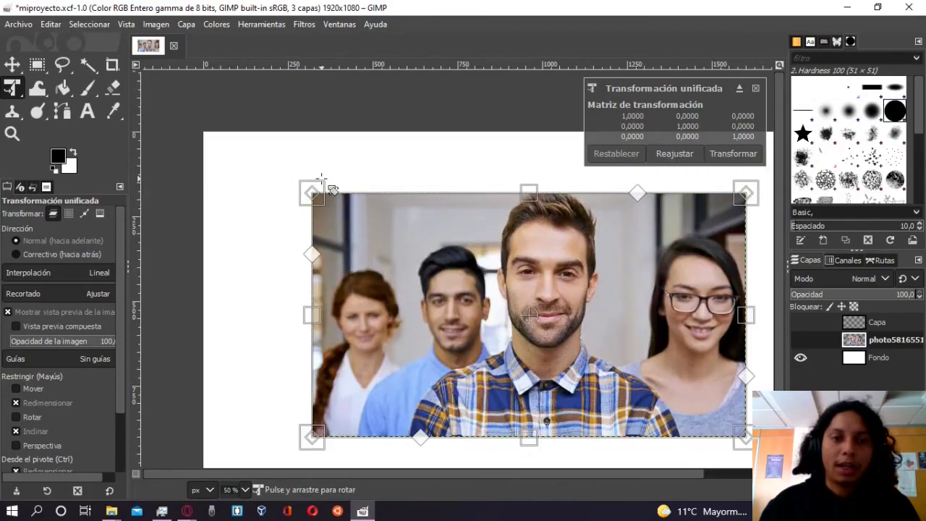
{"action": "scroll", "coordinate": [323, 180], "scroll_direction": "up", "scroll_amount": 2}
{"action": "scroll", "coordinate": [323, 196], "scroll_direction": "up", "scroll_amount": 3}
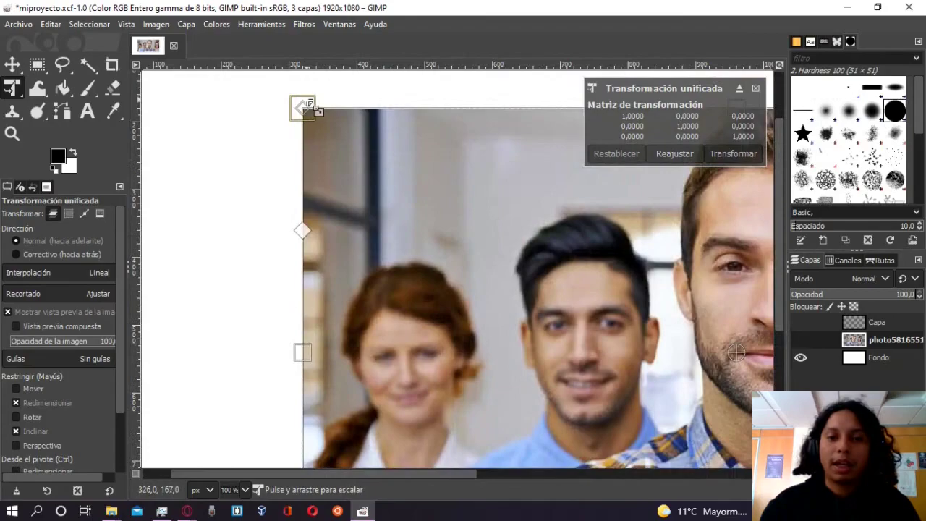
{"action": "mouse_move", "coordinate": [307, 104]}
{"action": "left_mouse_down"}
{"action": "mouse_move", "coordinate": [586, 302]}
{"action": "mouse_move", "coordinate": [378, 200]}
{"action": "mouse_move", "coordinate": [391, 192]}
{"action": "left_mouse_up"}
{"action": "scroll", "coordinate": [411, 190], "scroll_direction": "down", "scroll_amount": 3}
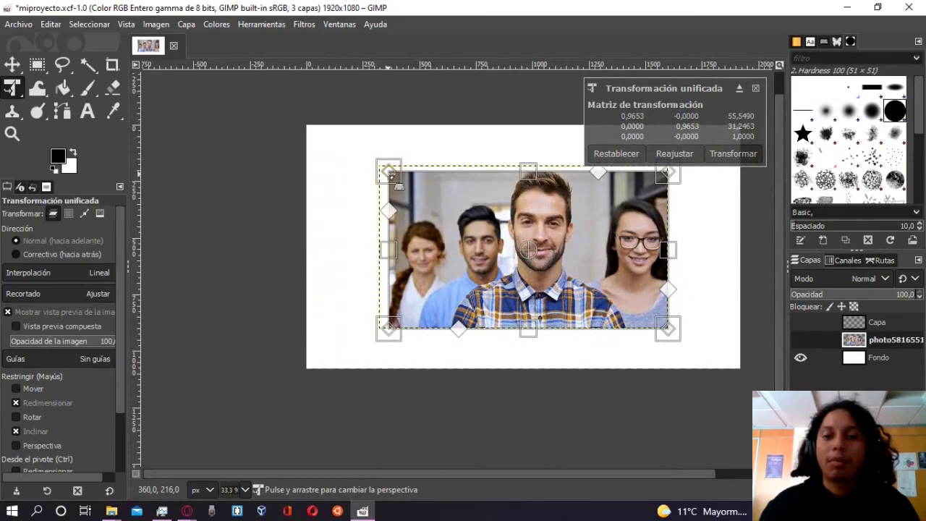
{"action": "mouse_move", "coordinate": [388, 172]}
{"action": "left_mouse_down"}
{"action": "mouse_move", "coordinate": [388, 215]}
{"action": "mouse_move", "coordinate": [417, 167]}
{"action": "left_mouse_up"}
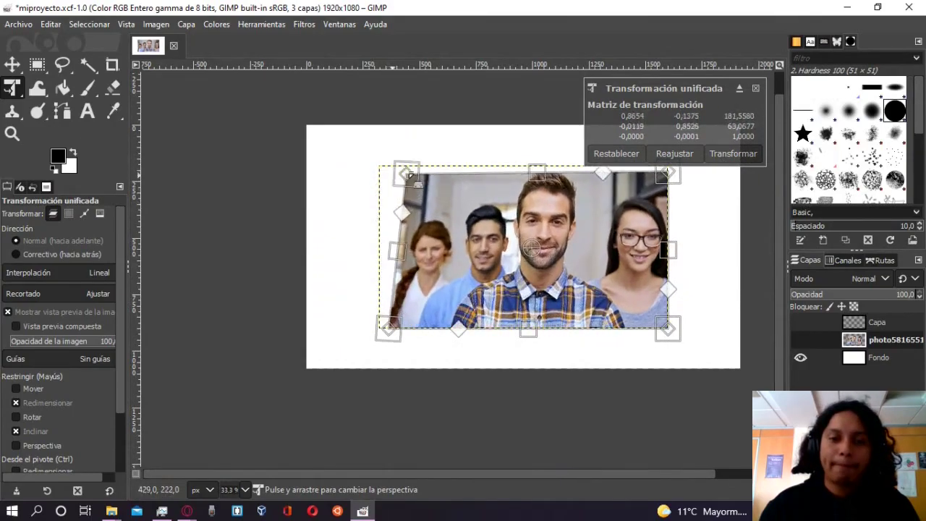
{"action": "key", "text": "ctrl+z"}
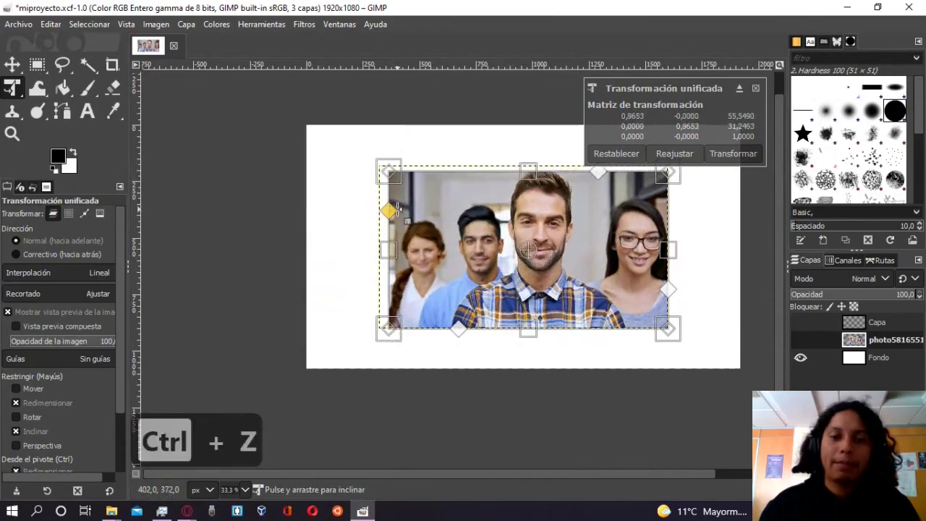
{"action": "mouse_move", "coordinate": [397, 207]}
{"action": "left_mouse_down"}
{"action": "mouse_move", "coordinate": [411, 208]}
{"action": "mouse_move", "coordinate": [425, 169]}
{"action": "mouse_move", "coordinate": [462, 159]}
{"action": "mouse_move", "coordinate": [484, 216]}
{"action": "left_mouse_up"}
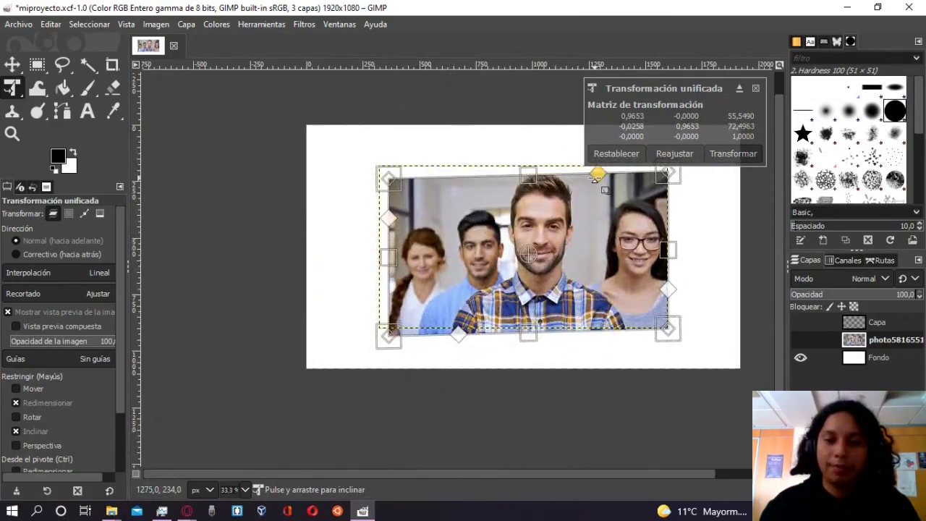
{"action": "left_click_drag", "start_coordinate": [597, 174], "coordinate": [600, 177]}
{"action": "key", "text": "ctrl+z"}
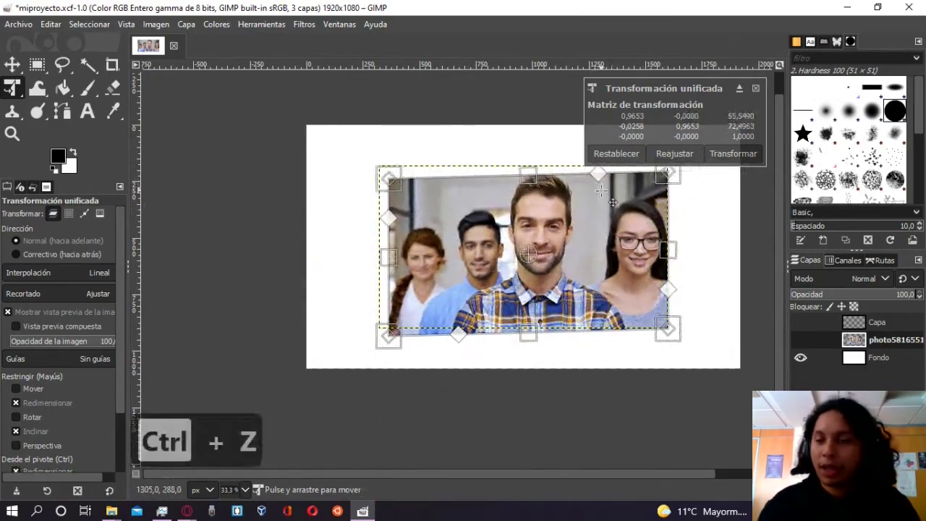
{"action": "key", "text": "ctrl+z"}
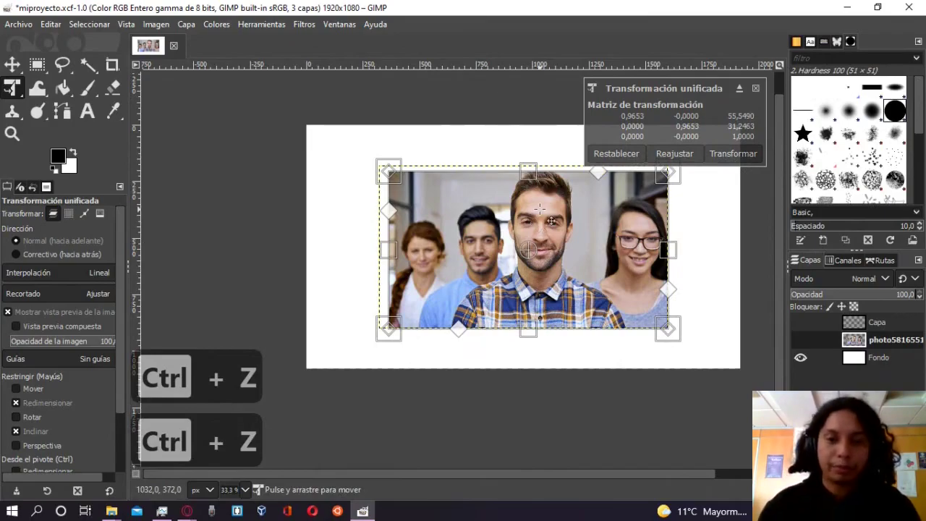
{"action": "key", "text": "Escape"}
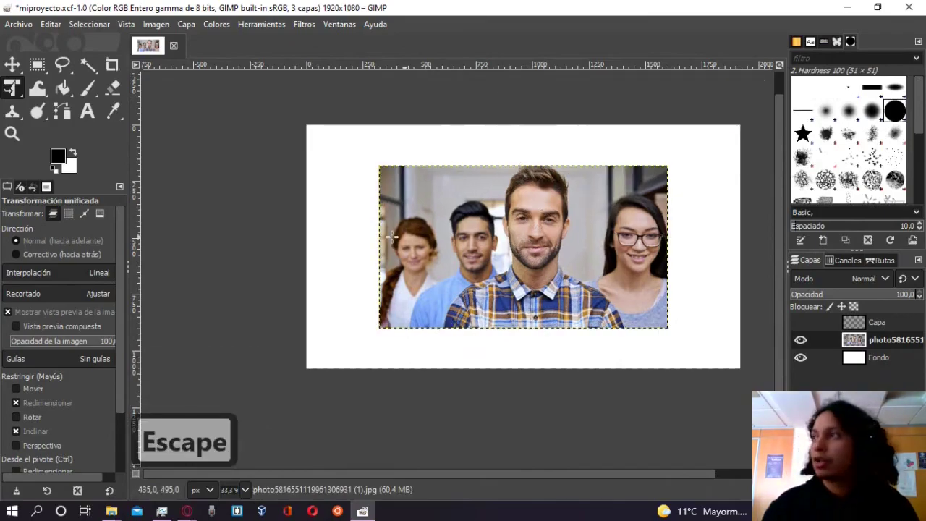
{"action": "left_click", "coordinate": [13, 91]}
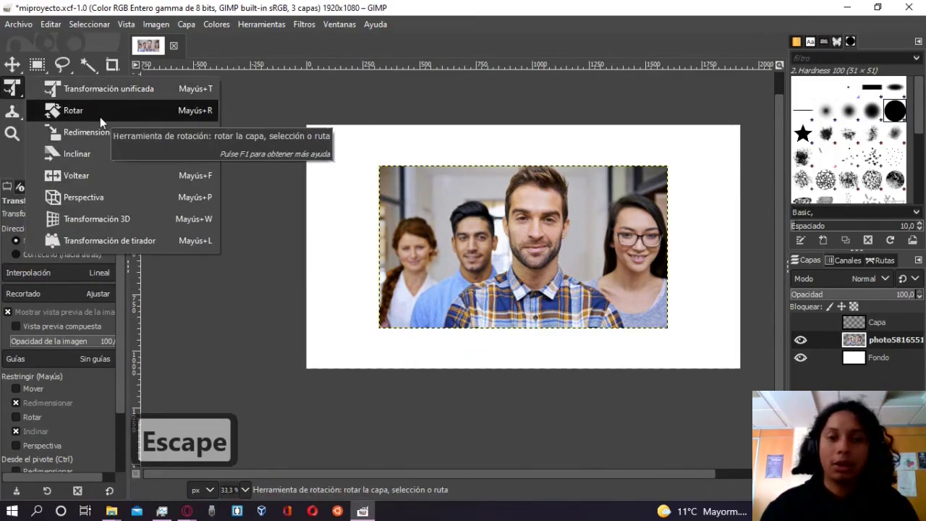
{"action": "left_click", "coordinate": [101, 116]}
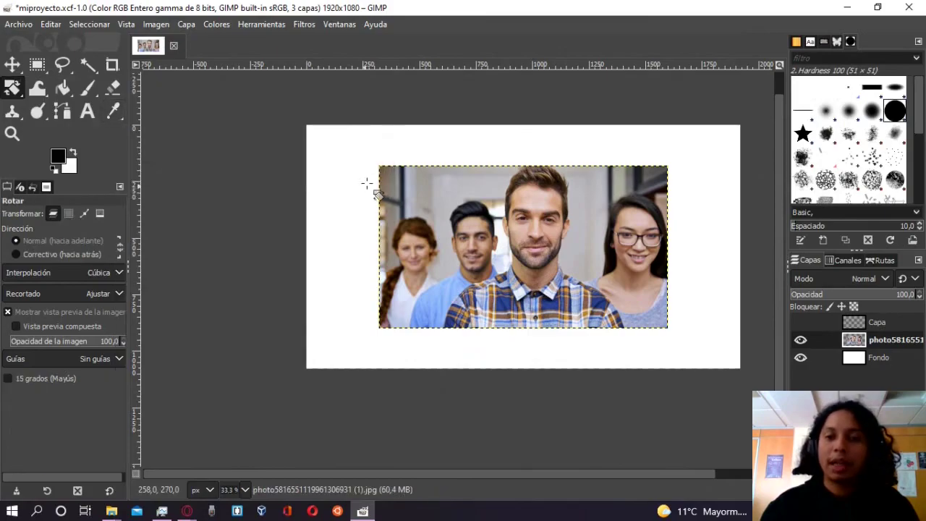
{"action": "mouse_move", "coordinate": [376, 159]}
{"action": "left_mouse_down"}
{"action": "mouse_move", "coordinate": [364, 209]}
{"action": "mouse_move", "coordinate": [385, 159]}
{"action": "mouse_move", "coordinate": [314, 286]}
{"action": "mouse_move", "coordinate": [378, 214]}
{"action": "left_mouse_up"}
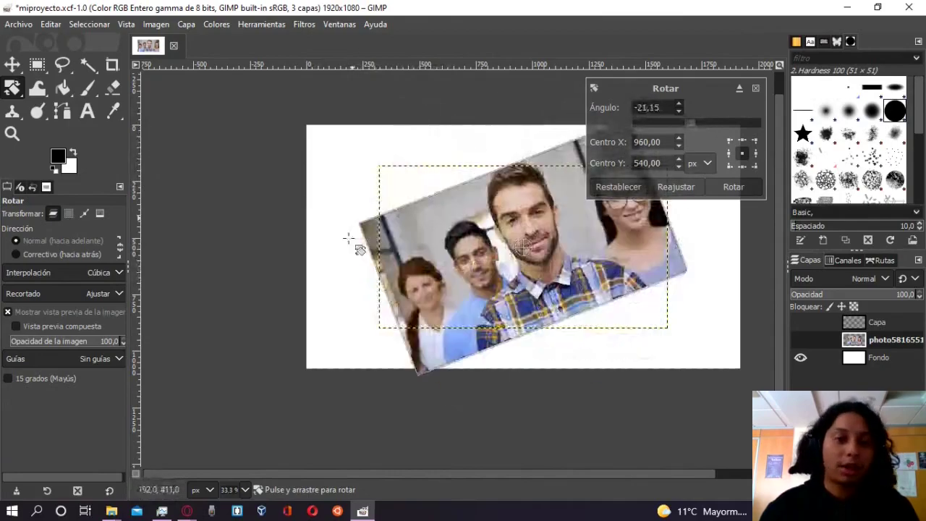
{"action": "key", "text": "ctrl+z"}
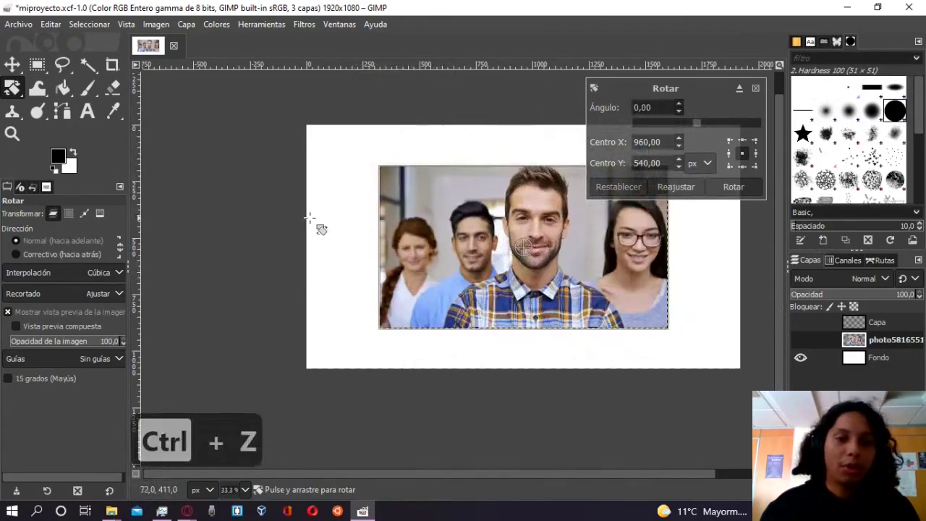
{"action": "left_click", "coordinate": [20, 89]}
{"action": "left_click", "coordinate": [94, 153]}
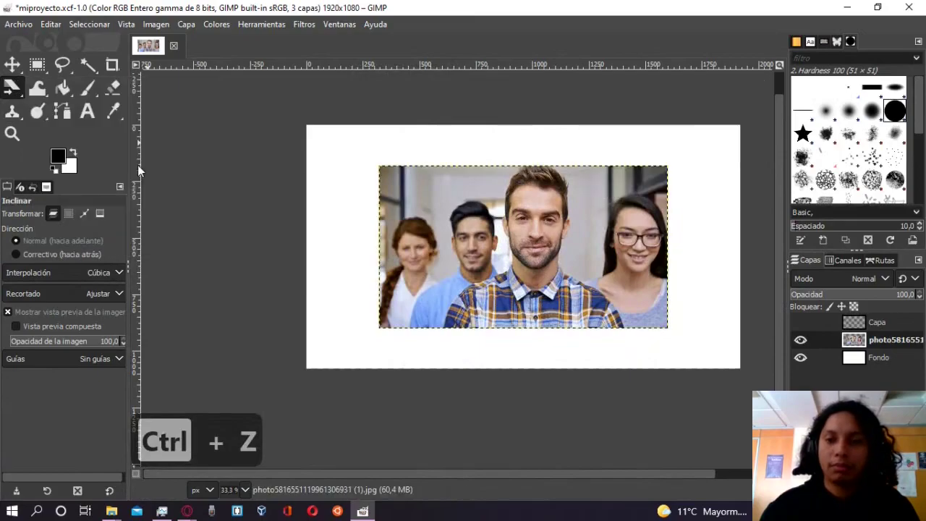
{"action": "left_click_drag", "start_coordinate": [474, 209], "coordinate": [861, 280]}
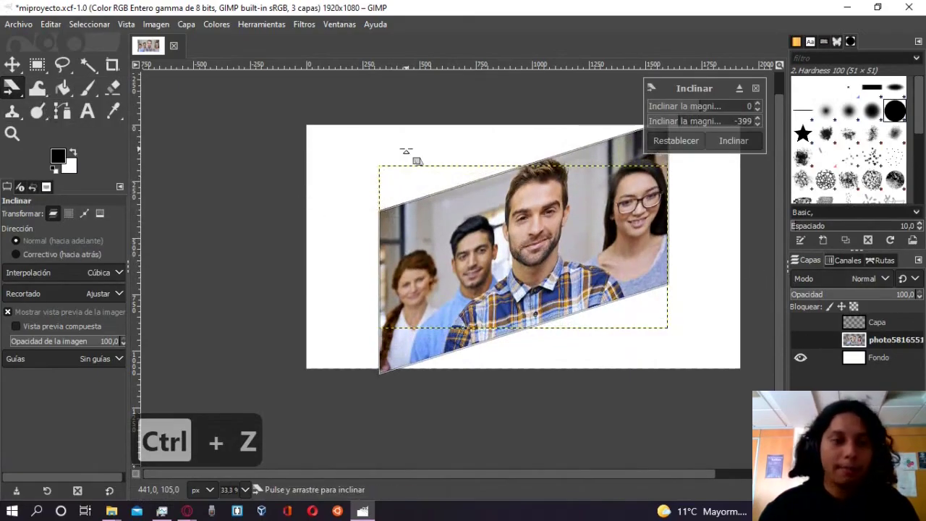
{"action": "key", "text": "ctrl+z"}
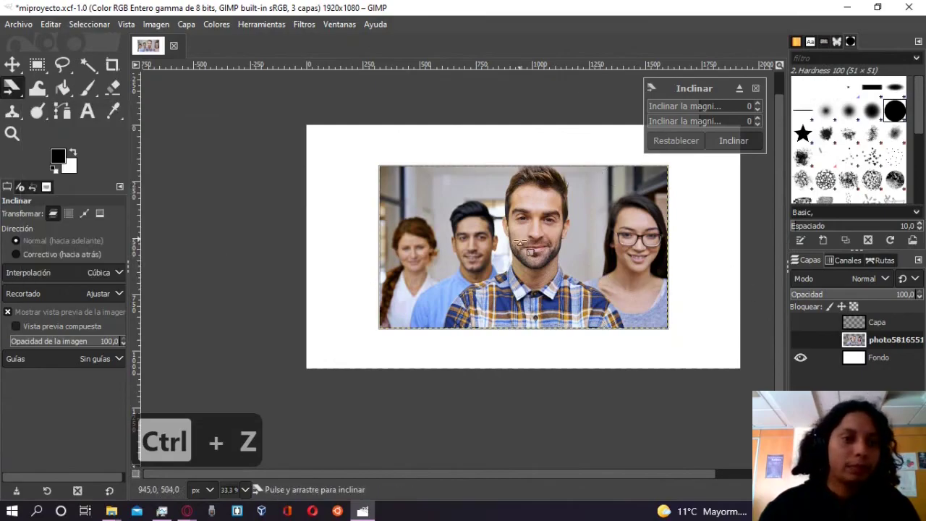
{"action": "scroll", "coordinate": [569, 253], "scroll_direction": "up", "scroll_amount": 2}
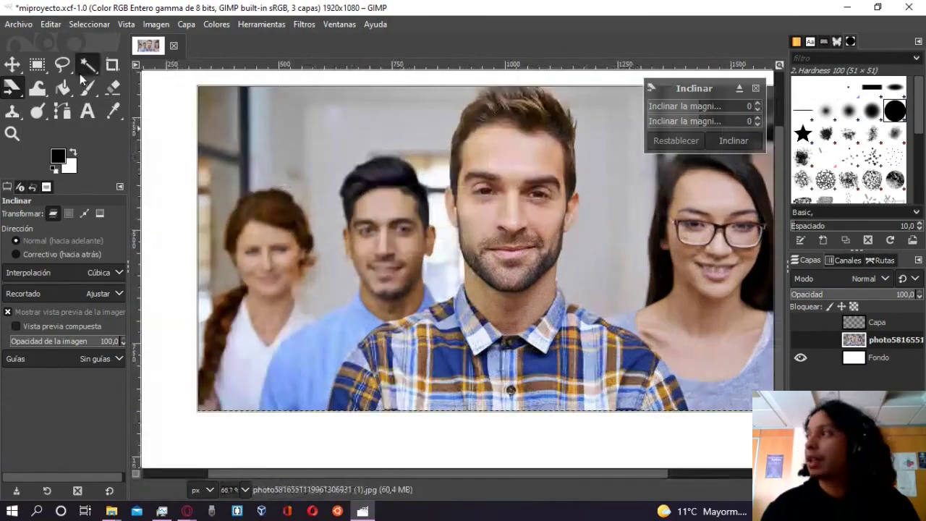
Step: Use Fuzzy Select on the shirt, then on the man's forehead skin
{"action": "left_click", "coordinate": [88, 64]}
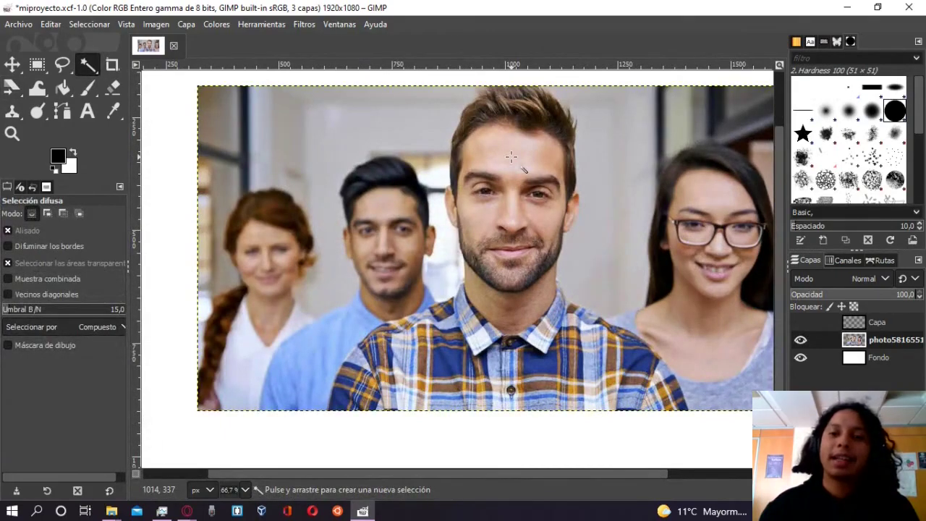
{"action": "scroll", "coordinate": [513, 157], "scroll_direction": "up", "scroll_amount": 2}
{"action": "scroll", "coordinate": [513, 160], "scroll_direction": "down", "scroll_amount": 3}
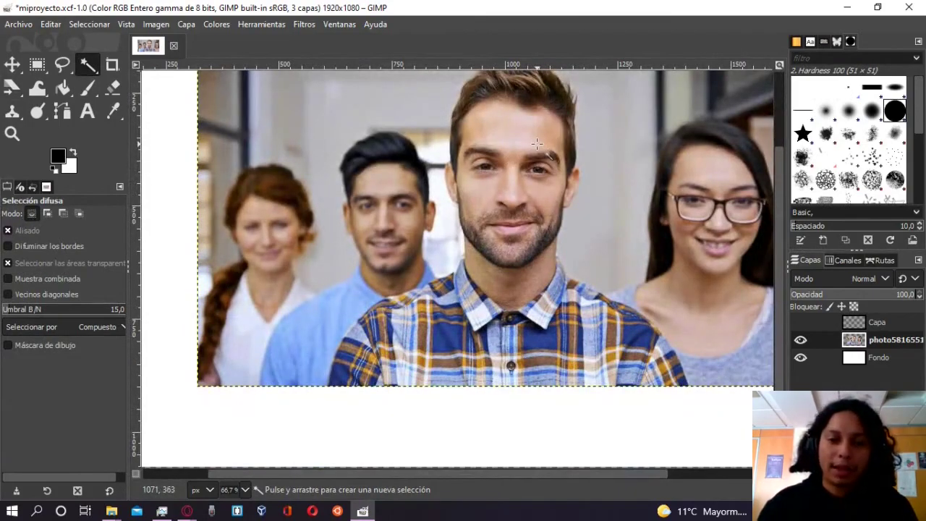
{"action": "left_click", "coordinate": [450, 331]}
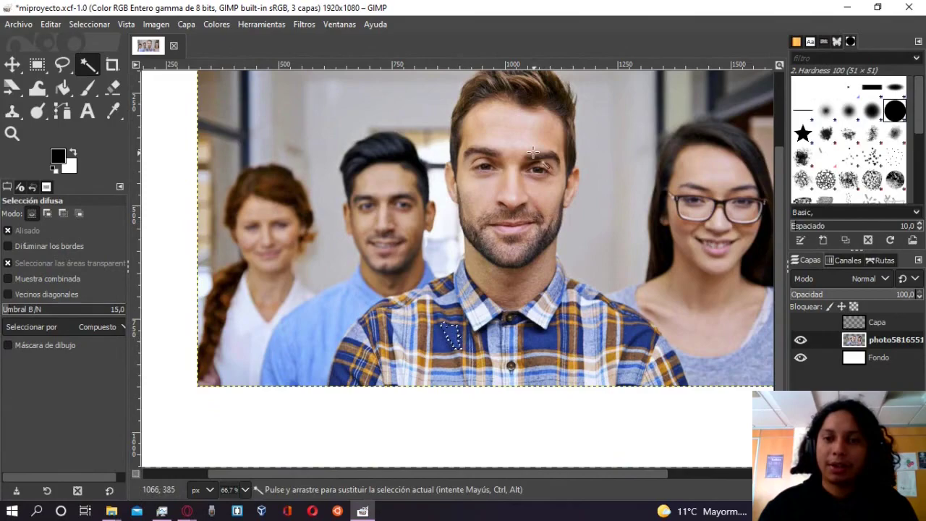
{"action": "left_click", "coordinate": [493, 116]}
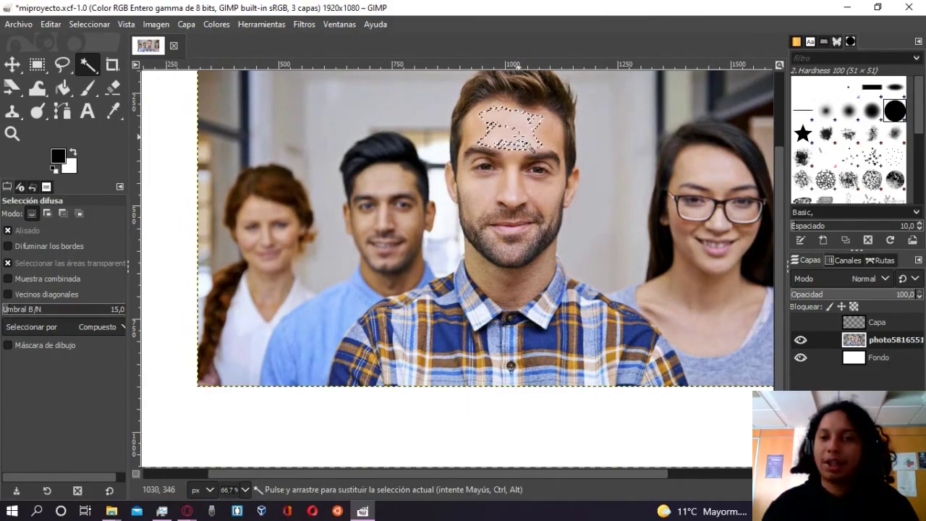
Step: Add the face skin, subtract around the eyes, and drag on the cheek to adjust the threshold
{"action": "key", "text": "shift"}
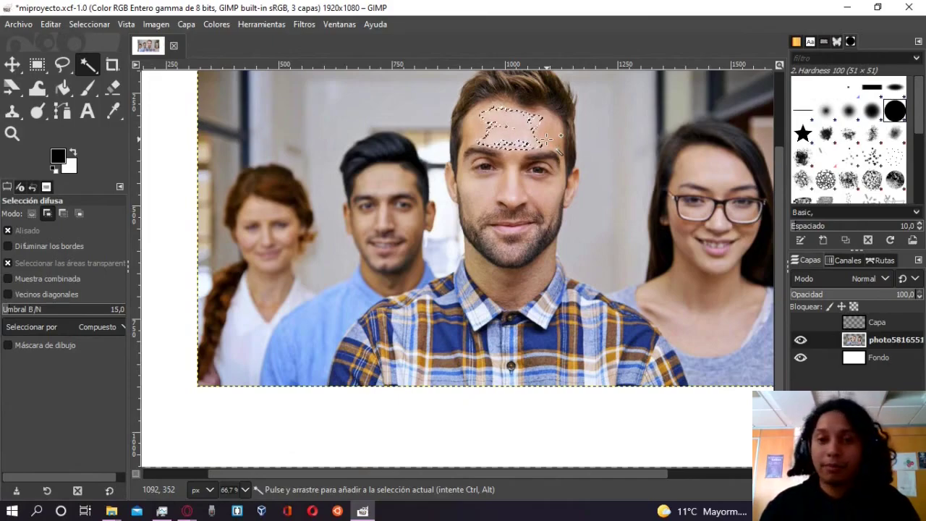
{"action": "left_click", "coordinate": [554, 136]}
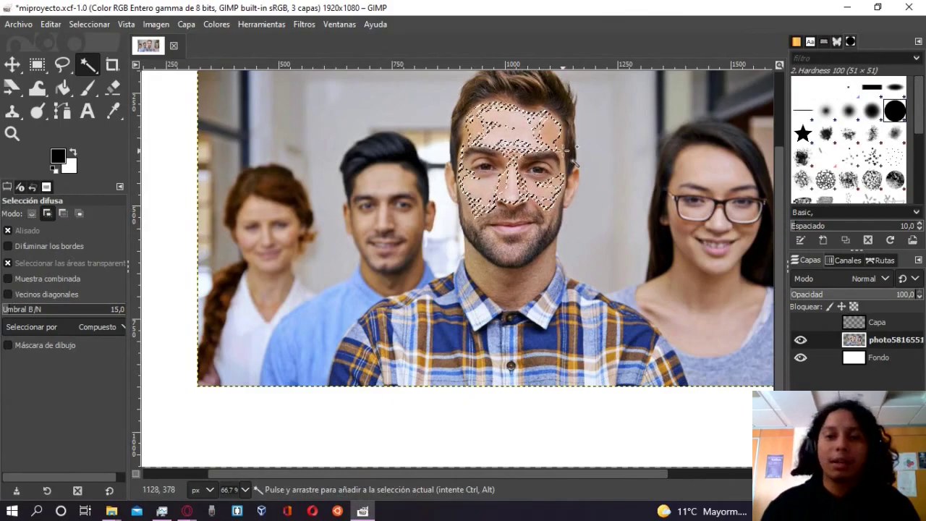
{"action": "key", "text": "ctrl"}
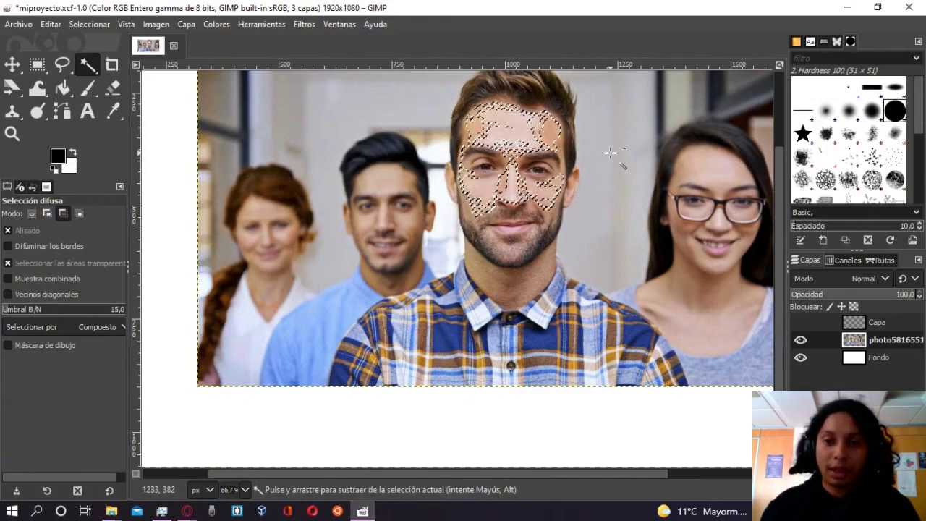
{"action": "left_click", "coordinate": [552, 133], "text": "ctrl"}
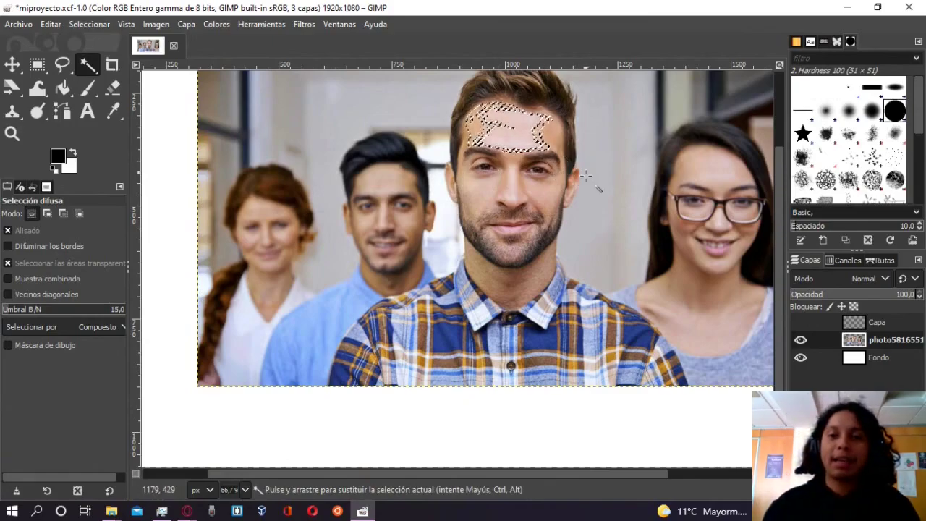
{"action": "left_click_drag", "start_coordinate": [560, 155], "coordinate": [557, 161]}
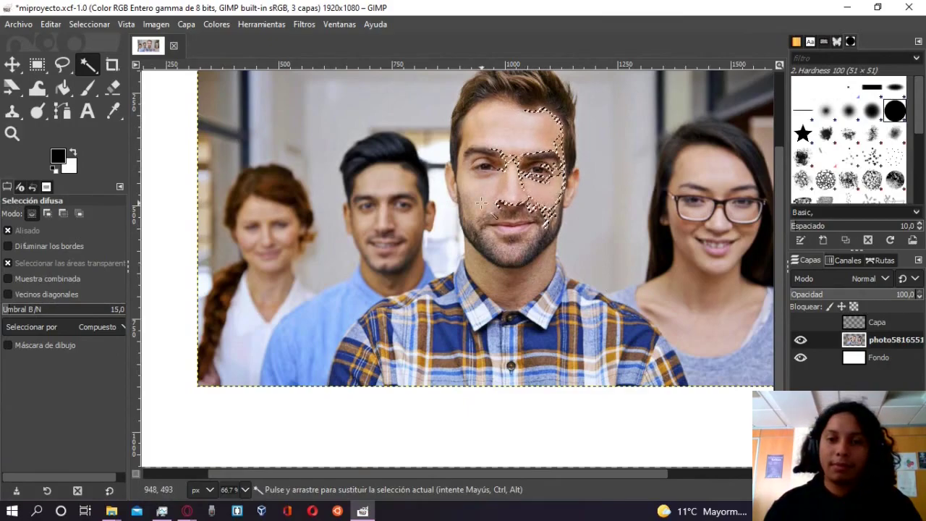
{"action": "left_click_drag", "start_coordinate": [550, 172], "coordinate": [554, 177]}
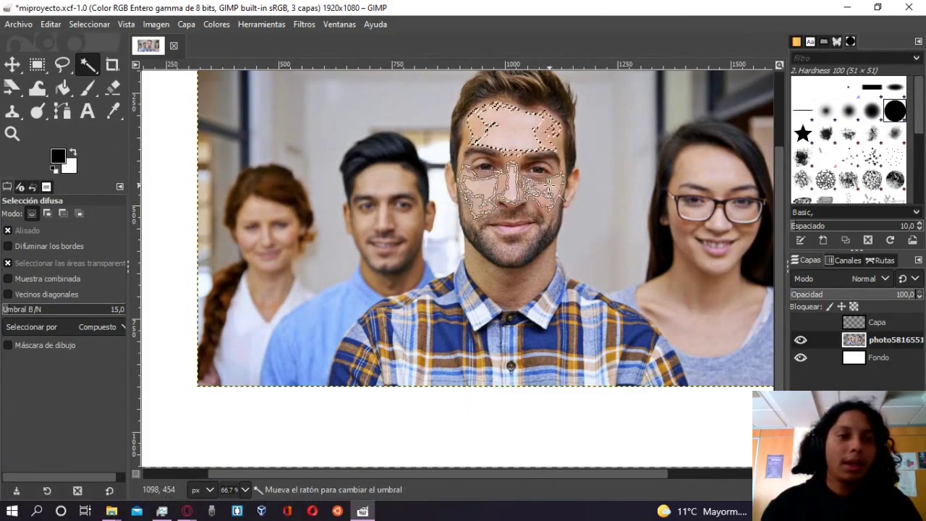
{"action": "left_click", "coordinate": [87, 65]}
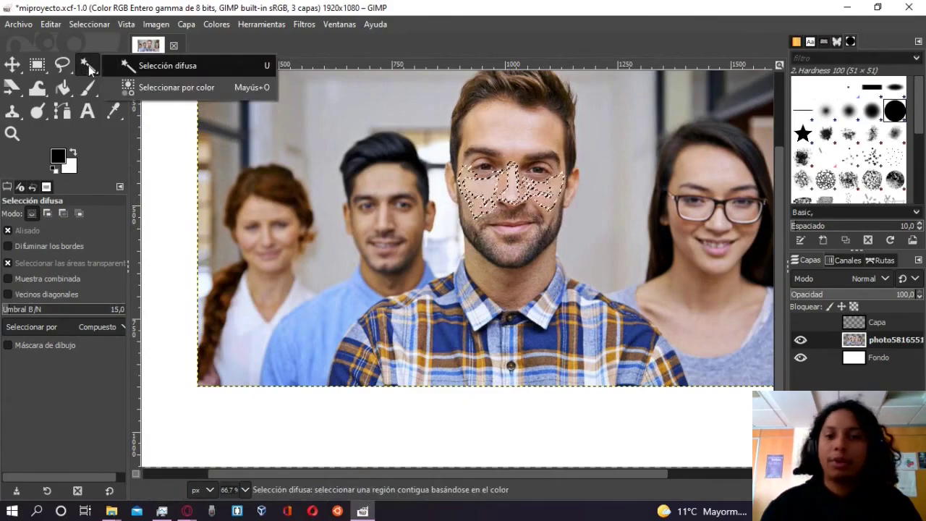
Step: Switch to the Select by Color tool and open the Select menu
{"action": "left_click", "coordinate": [133, 87]}
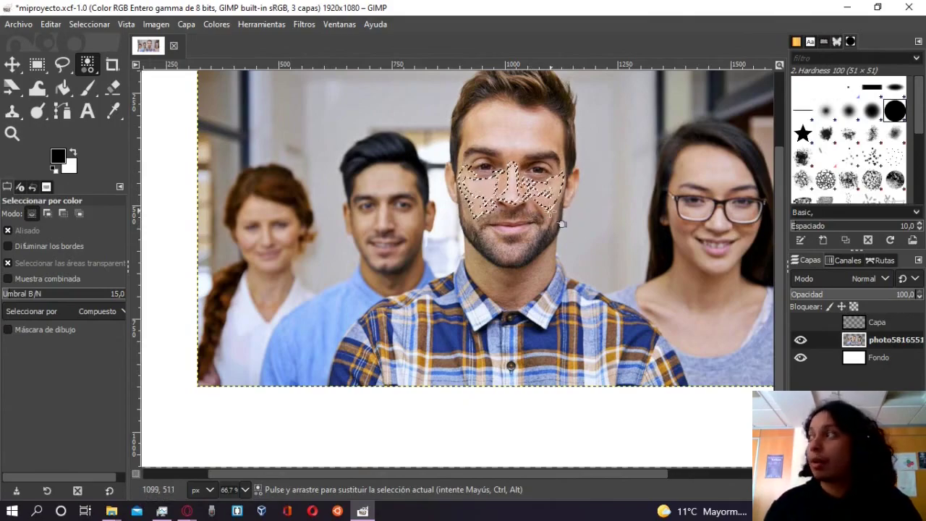
{"action": "left_click", "coordinate": [97, 26]}
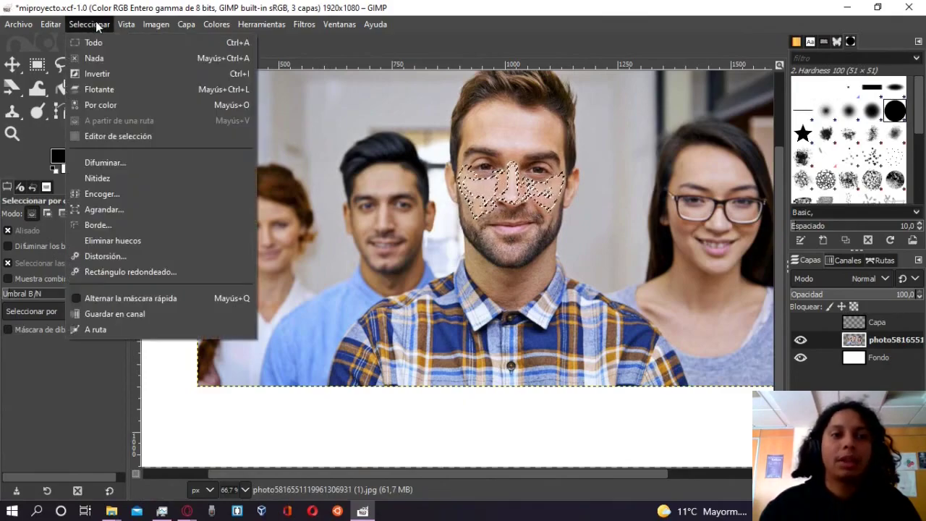
Step: Drop the face selection, then select by colour across the photo, including skin on all faces
{"action": "left_click", "coordinate": [115, 55]}
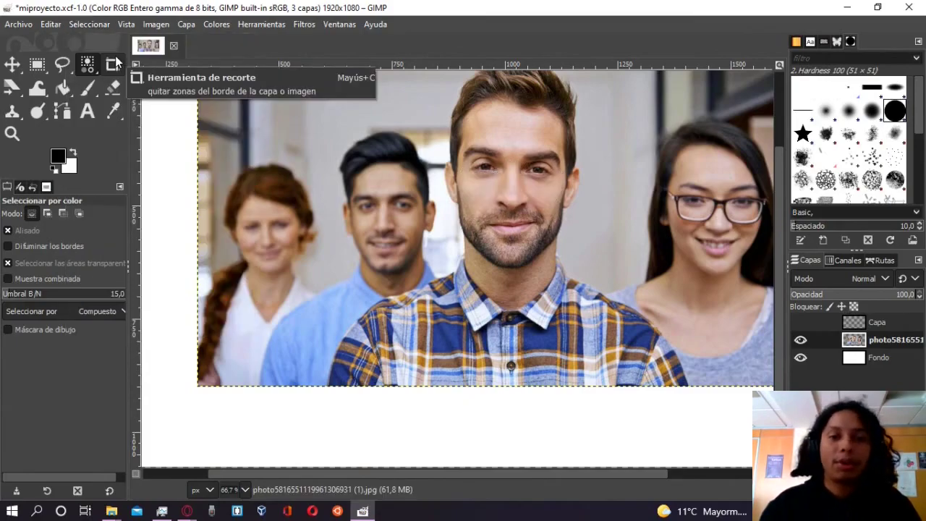
{"action": "left_click", "coordinate": [92, 66]}
{"action": "left_click", "coordinate": [174, 86]}
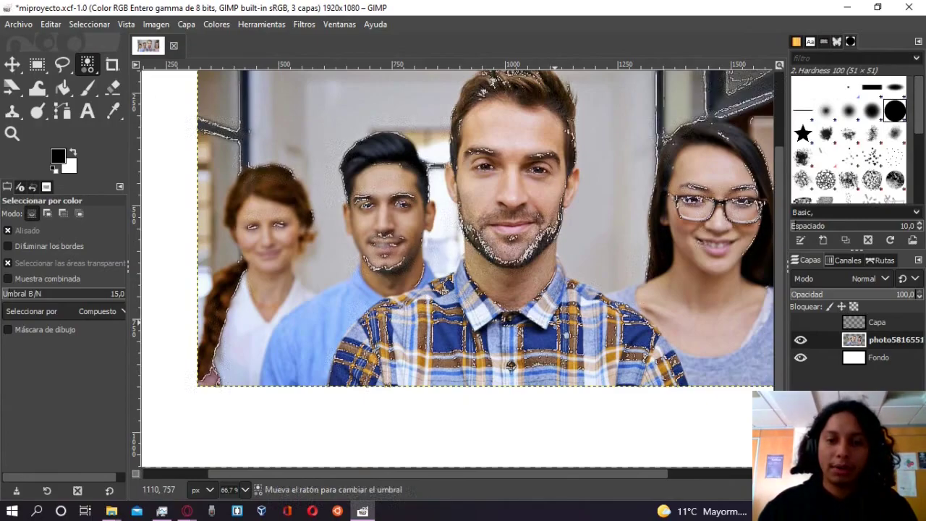
{"action": "left_click_drag", "start_coordinate": [510, 365], "coordinate": [710, 374]}
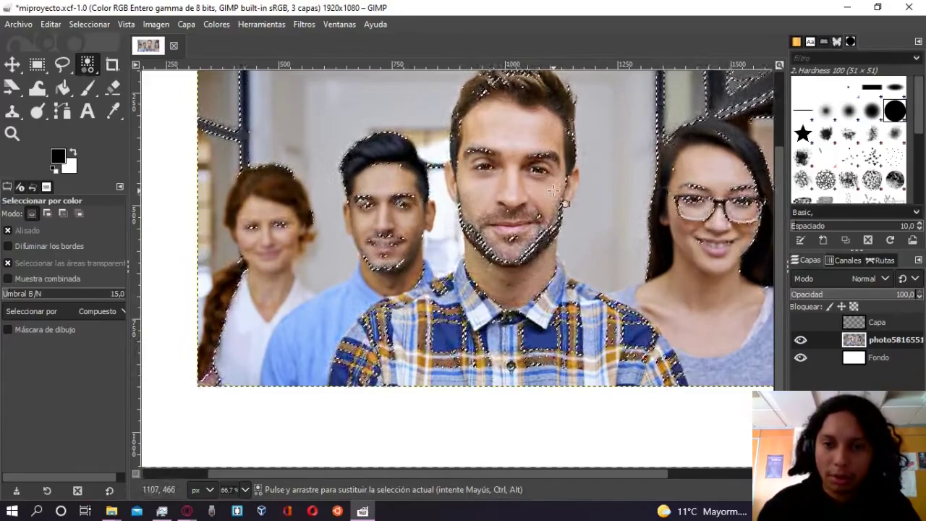
{"action": "left_click", "coordinate": [552, 191]}
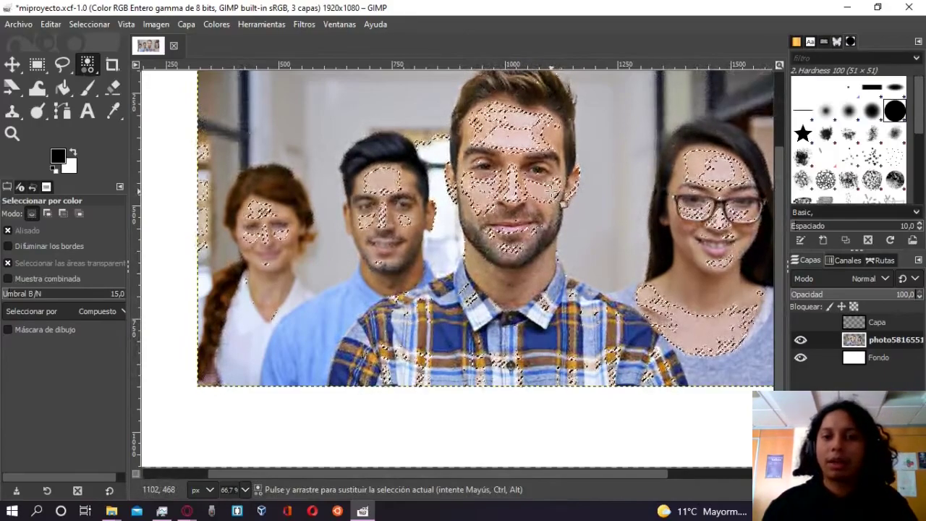
Step: Select the dark hair, beards and window frames by colour, then Select > None
{"action": "left_click", "coordinate": [382, 147]}
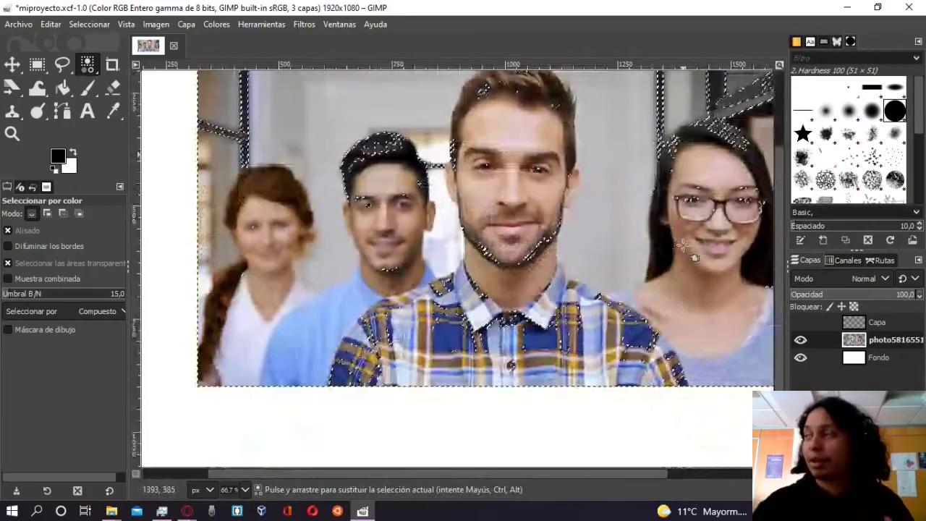
{"action": "scroll", "coordinate": [684, 247], "scroll_direction": "up", "scroll_amount": 3}
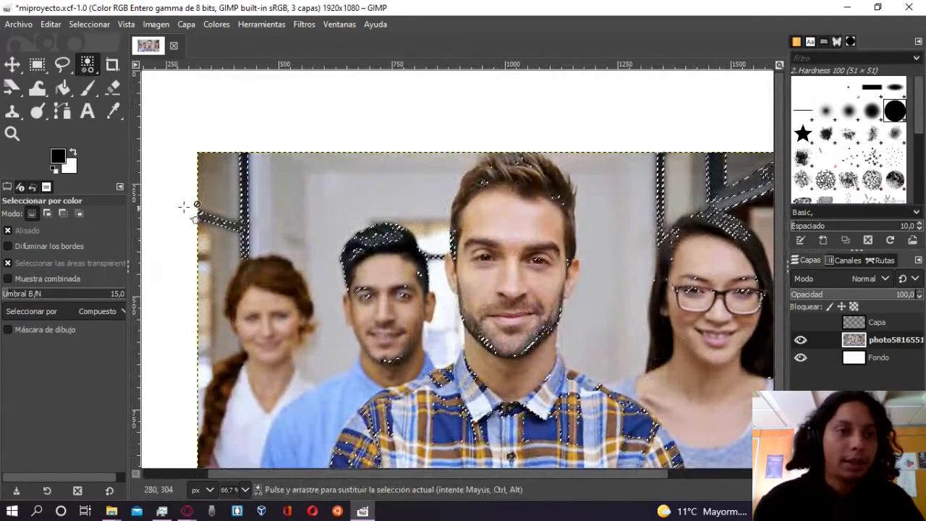
{"action": "left_click", "coordinate": [101, 25]}
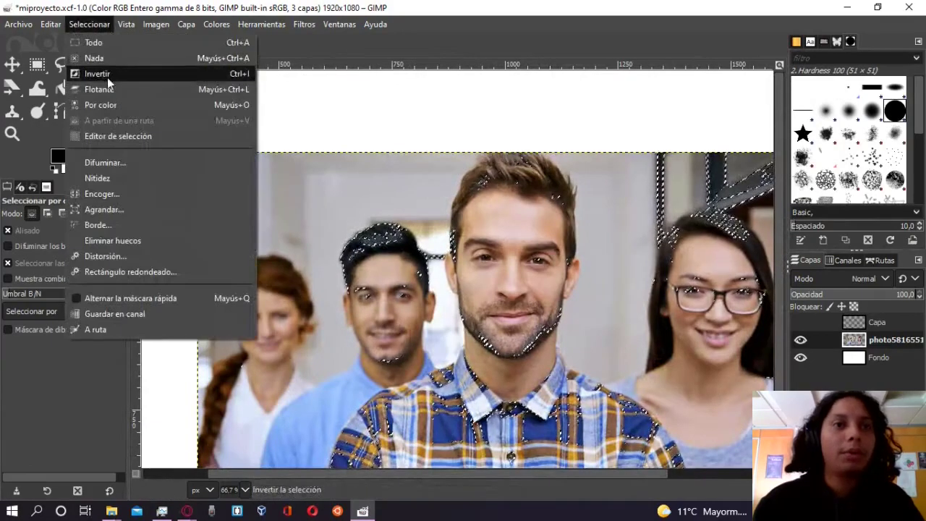
{"action": "left_click", "coordinate": [117, 59]}
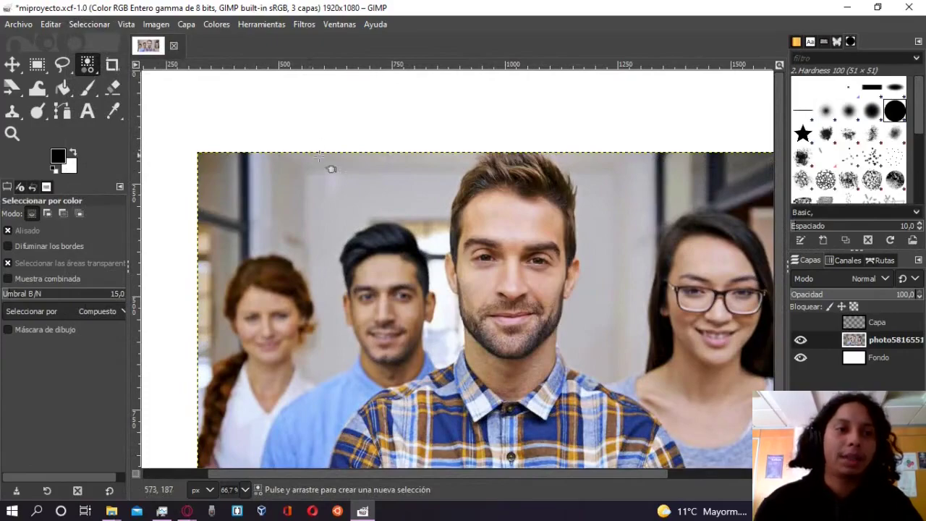
Step: Select a rectangle over both faces, add the central man's lower face, test Delete and undo
{"action": "left_click", "coordinate": [39, 67]}
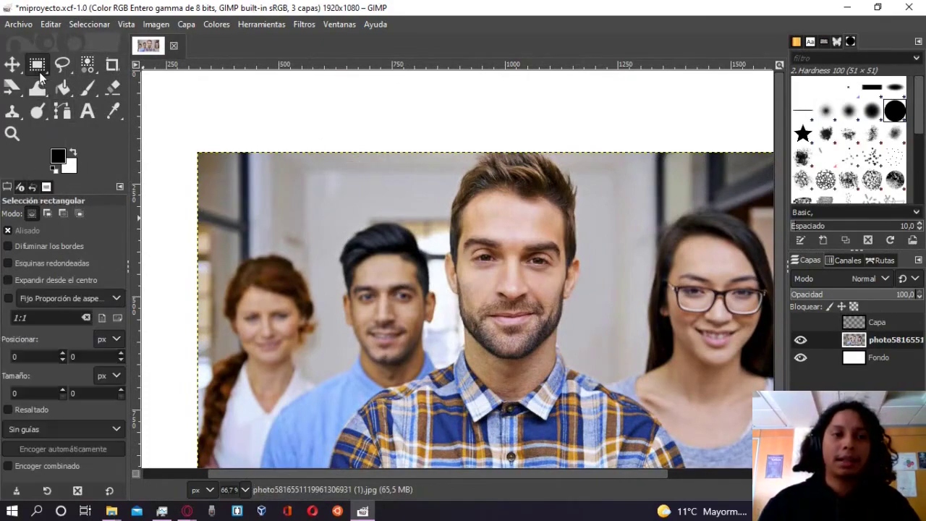
{"action": "right_click", "coordinate": [32, 69]}
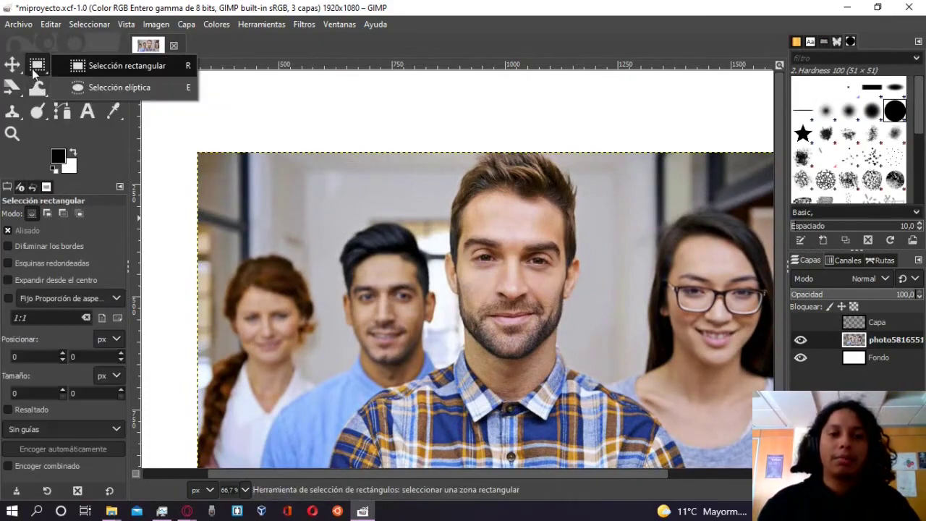
{"action": "mouse_move", "coordinate": [277, 185]}
{"action": "left_mouse_down"}
{"action": "mouse_move", "coordinate": [376, 266]}
{"action": "mouse_move", "coordinate": [19, 45]}
{"action": "left_mouse_up"}
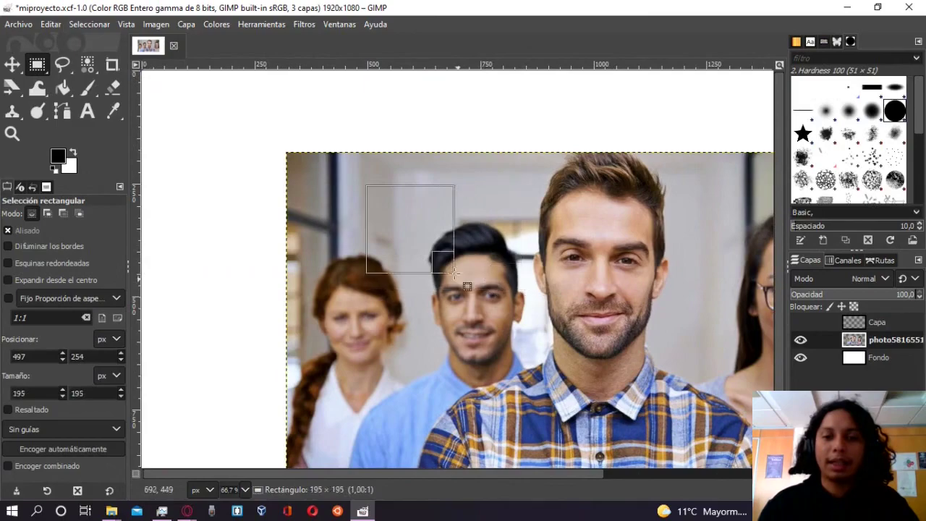
{"action": "mouse_move", "coordinate": [19, 45]}
{"action": "left_mouse_down"}
{"action": "mouse_move", "coordinate": [395, 211]}
{"action": "mouse_move", "coordinate": [590, 335]}
{"action": "mouse_move", "coordinate": [660, 346]}
{"action": "left_mouse_up"}
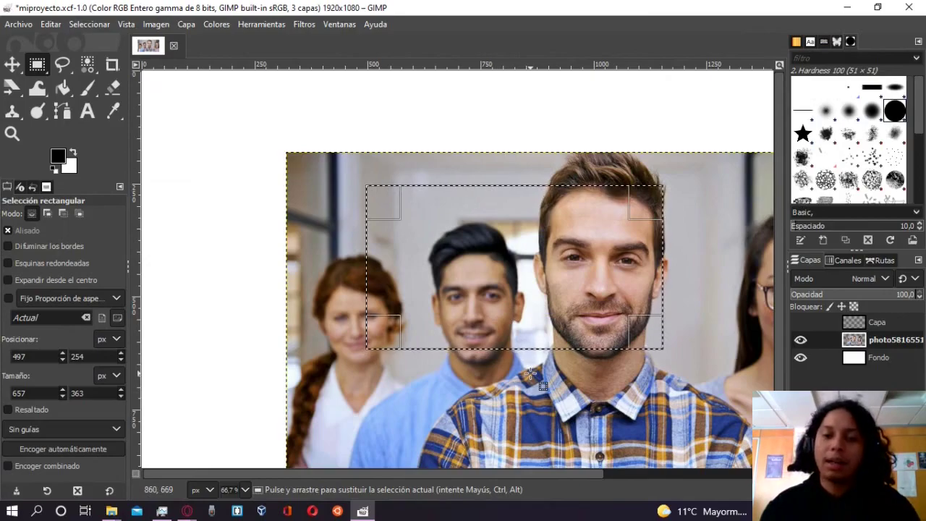
{"action": "key", "text": "shift"}
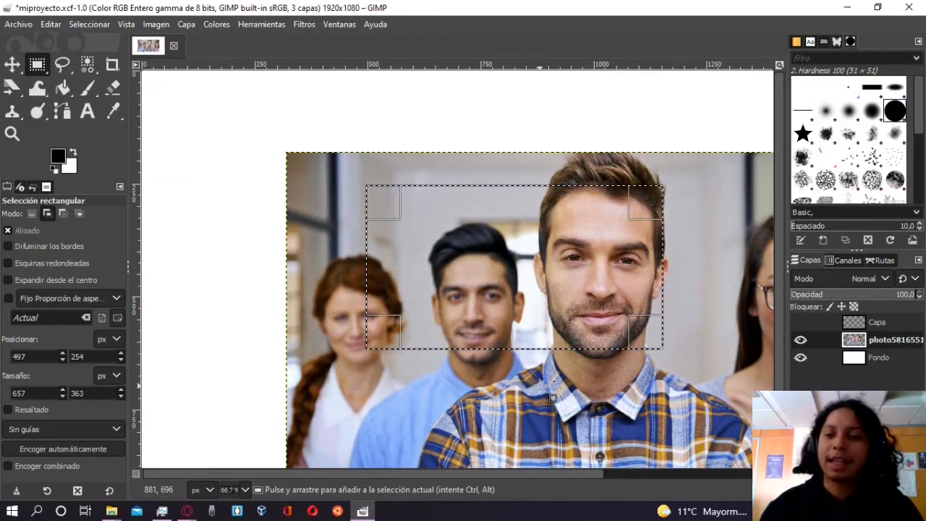
{"action": "left_click_drag", "start_coordinate": [539, 384], "coordinate": [648, 301]}
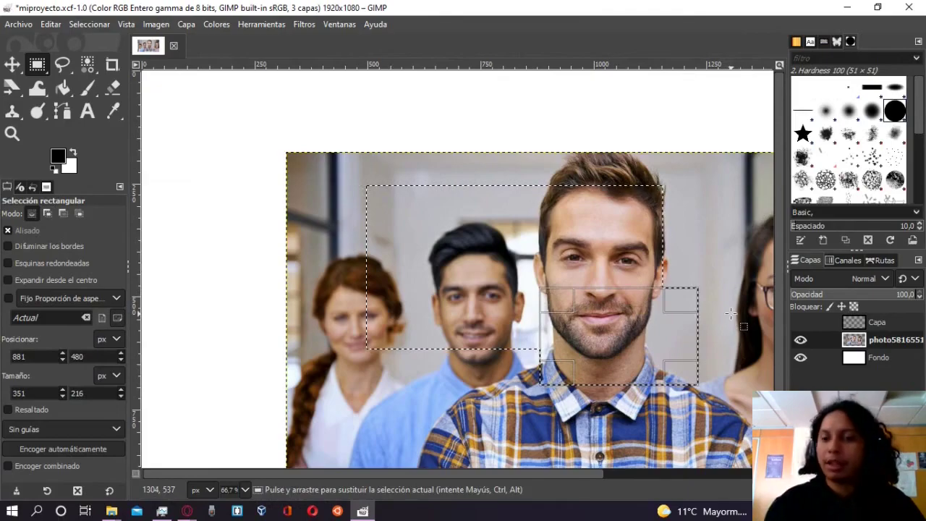
{"action": "key", "text": "Delete"}
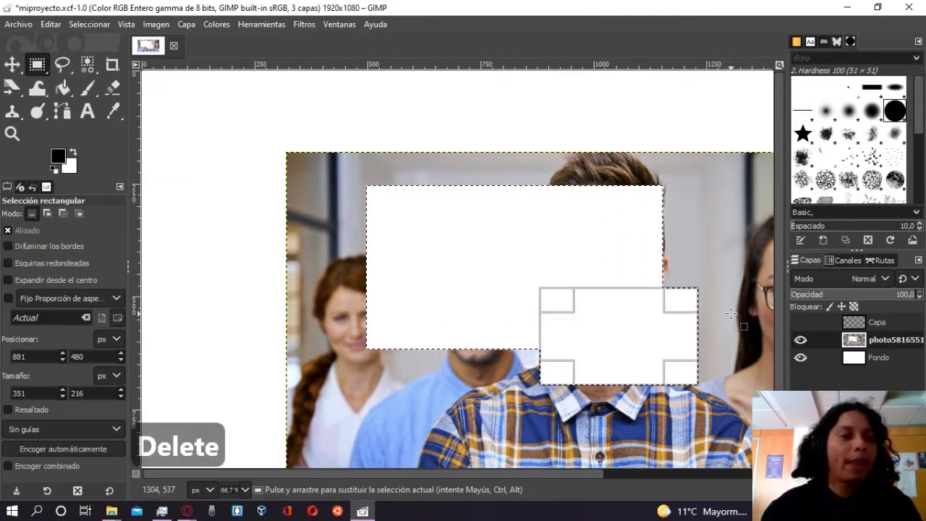
{"action": "key", "text": "ctrl+z"}
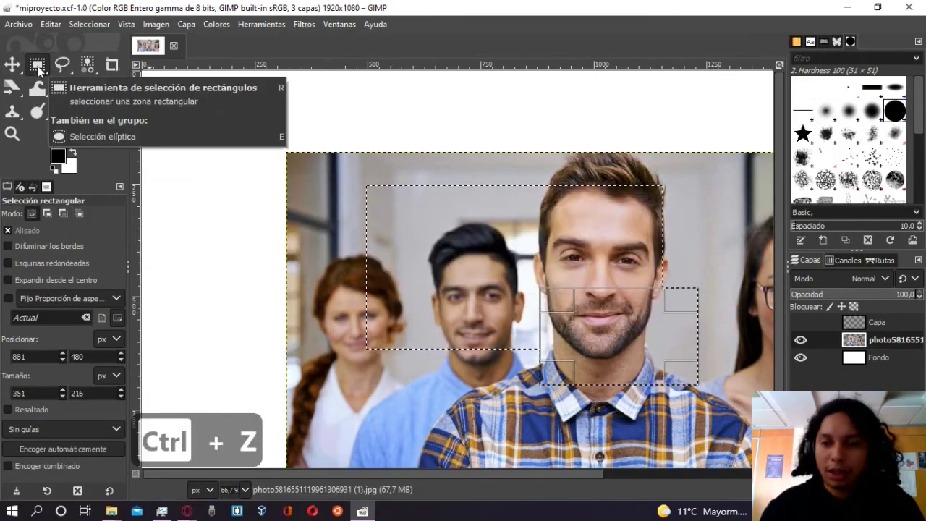
Step: Subtract the central man's face from the selection, test clearing to white, then undo
{"action": "key", "text": "ctrl"}
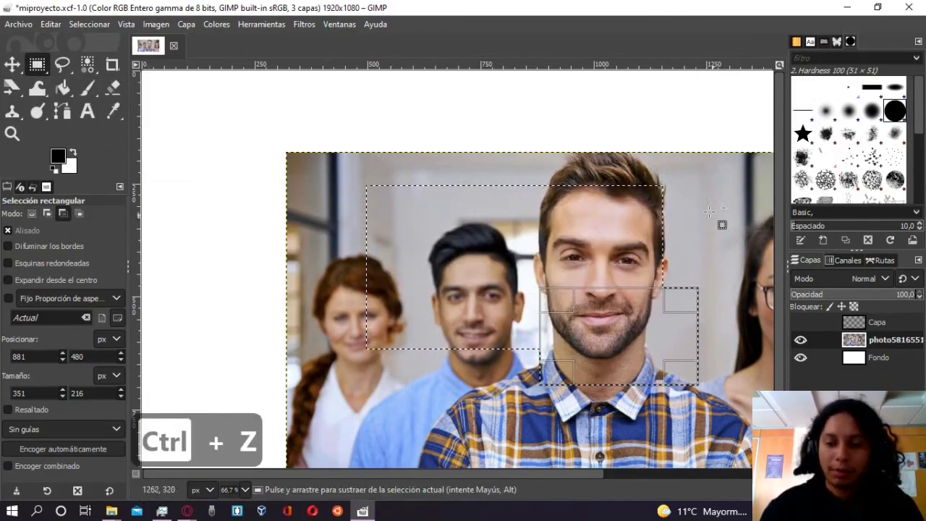
{"action": "left_click_drag", "start_coordinate": [729, 225], "coordinate": [583, 327]}
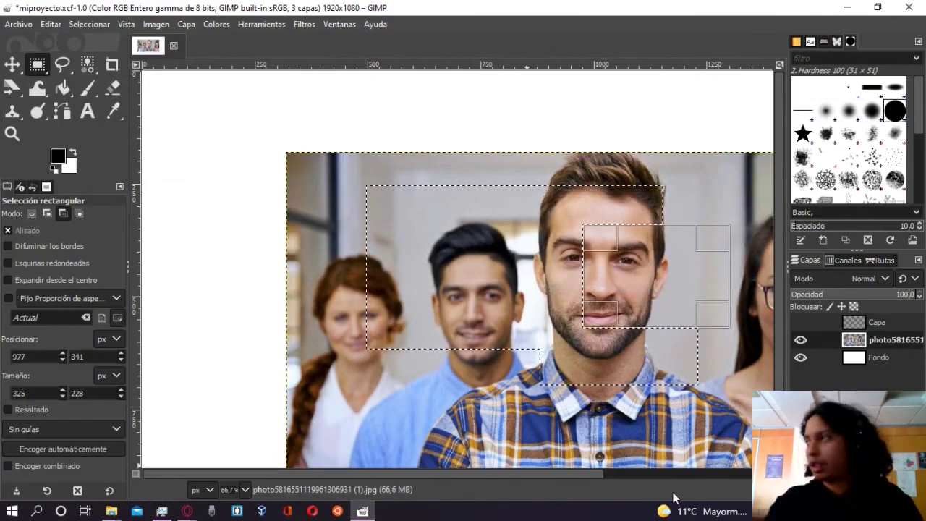
{"action": "key", "text": "Delete"}
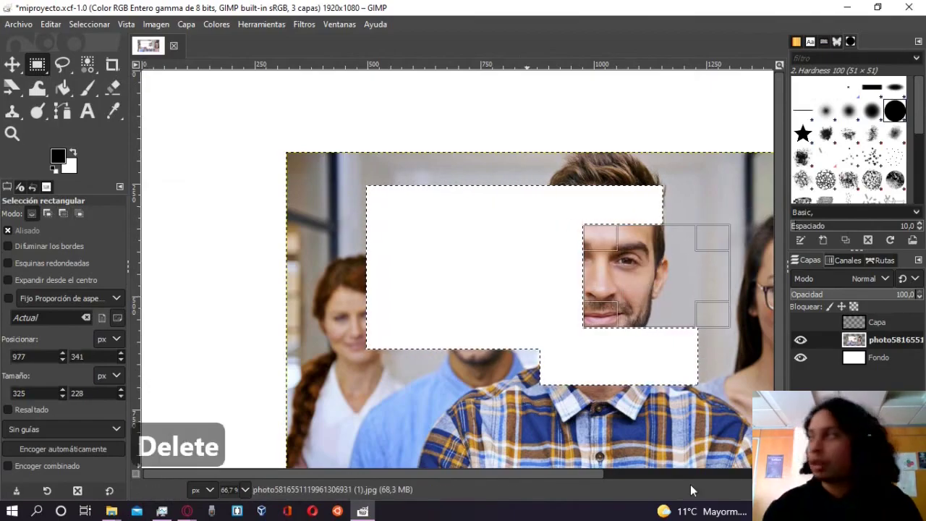
{"action": "key", "text": "ctrl"}
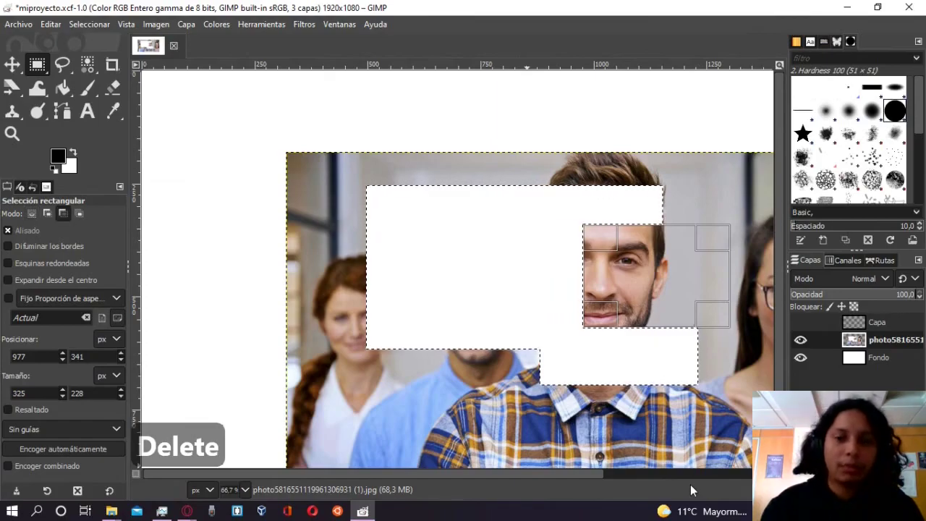
{"action": "key", "text": "ctrl+z"}
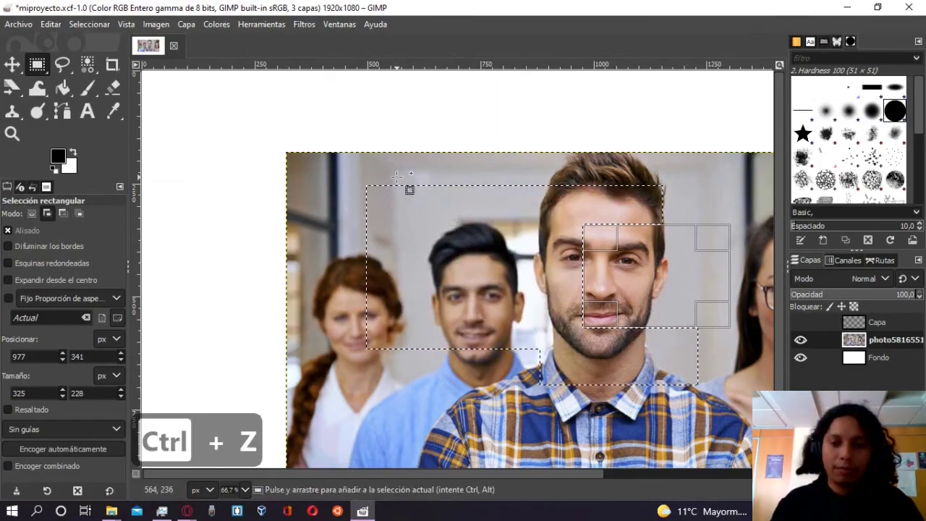
Step: Try rectangle selections around the second man's head, deselecting after each
{"action": "mouse_move", "coordinate": [395, 178]}
{"action": "left_mouse_down"}
{"action": "mouse_move", "coordinate": [525, 284]}
{"action": "mouse_move", "coordinate": [512, 298]}
{"action": "mouse_move", "coordinate": [576, 347]}
{"action": "left_mouse_up"}
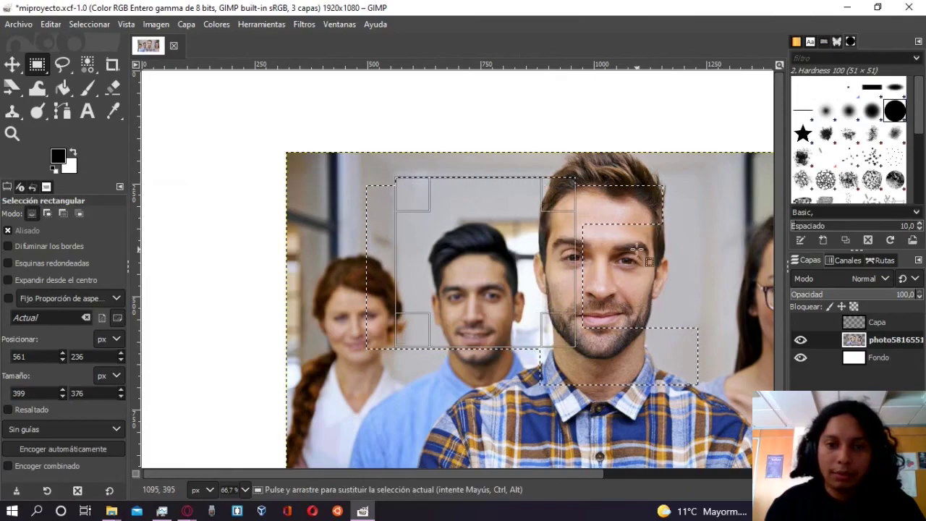
{"action": "mouse_move", "coordinate": [376, 166]}
{"action": "left_mouse_down"}
{"action": "mouse_move", "coordinate": [415, 222]}
{"action": "mouse_move", "coordinate": [418, 210]}
{"action": "left_mouse_up"}
{"action": "left_click", "coordinate": [508, 230]}
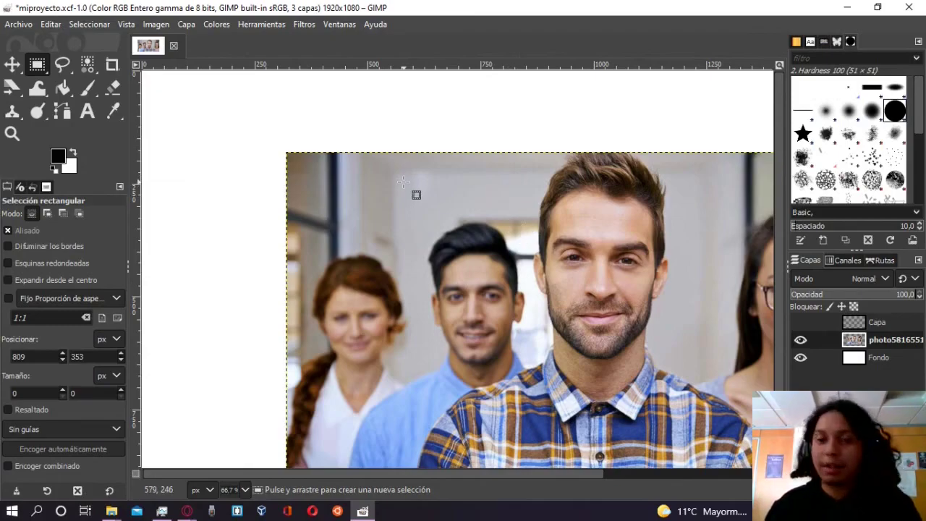
{"action": "key", "text": "shift"}
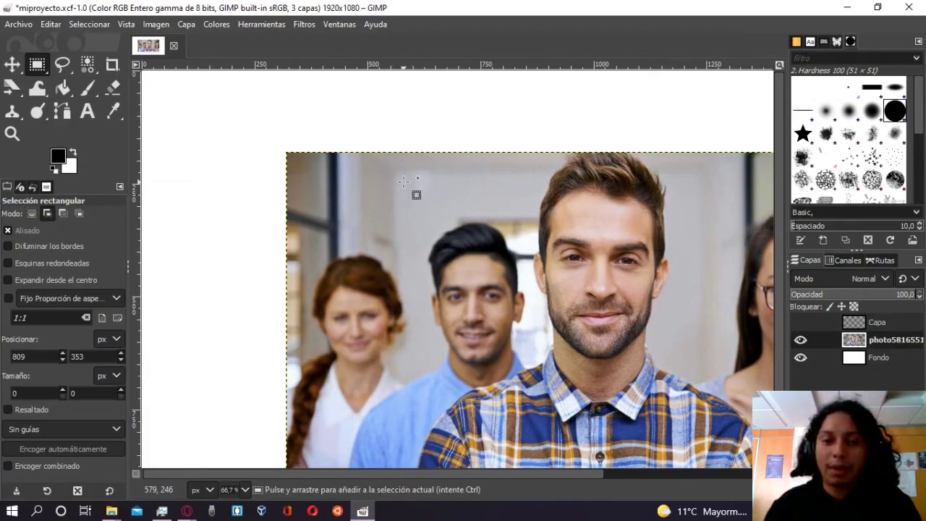
{"action": "left_click_drag", "start_coordinate": [403, 180], "coordinate": [524, 296]}
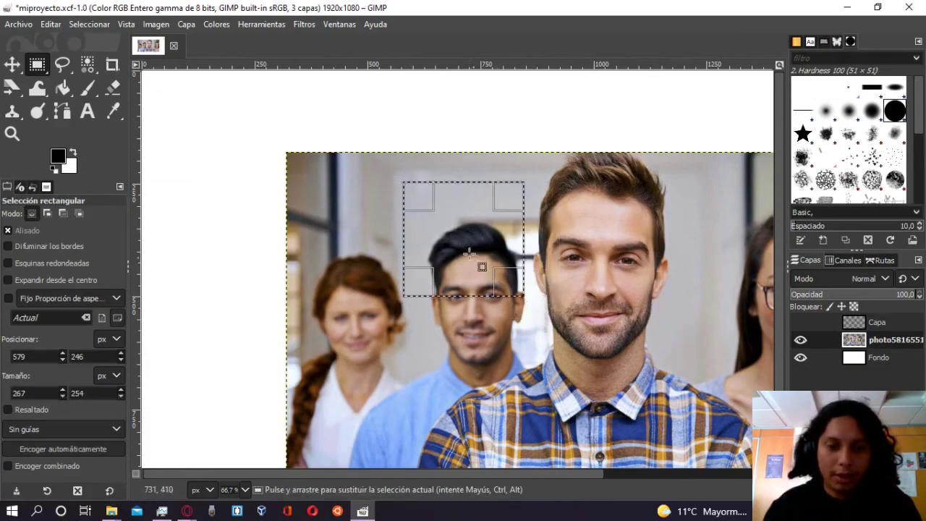
{"action": "left_click", "coordinate": [604, 239]}
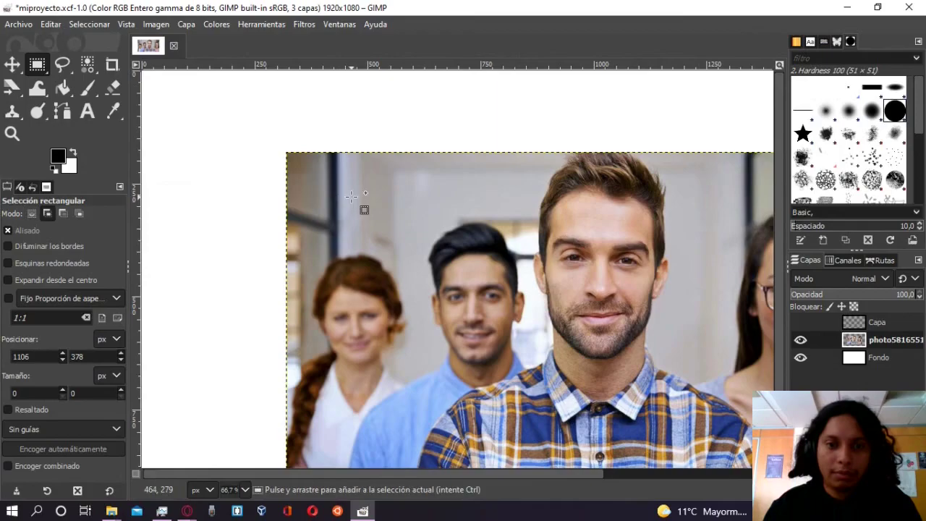
Step: Draw a 1:1 square over the middle man, then click to drop the selection
{"action": "mouse_move", "coordinate": [380, 200]}
{"action": "left_mouse_down"}
{"action": "mouse_move", "coordinate": [368, 180]}
{"action": "mouse_move", "coordinate": [412, 221]}
{"action": "mouse_move", "coordinate": [542, 206]}
{"action": "left_mouse_up"}
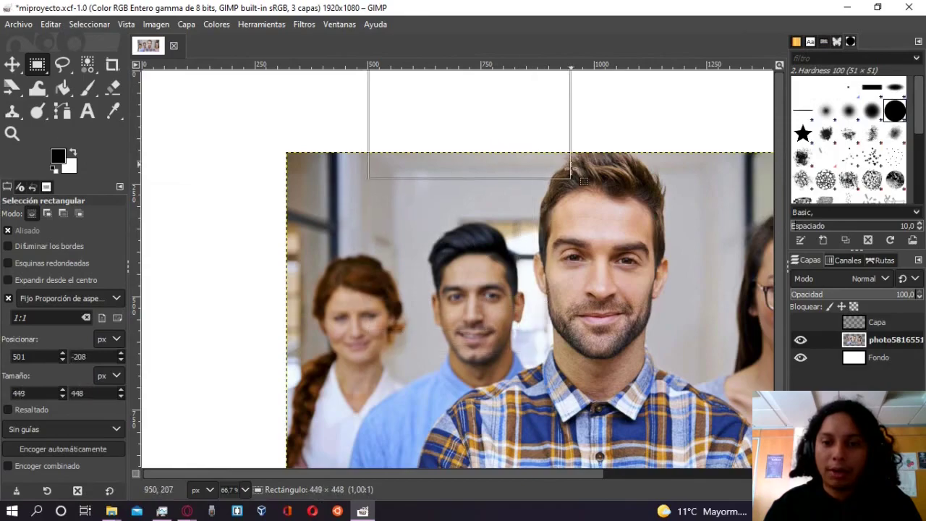
{"action": "mouse_move", "coordinate": [542, 207]}
{"action": "left_mouse_down"}
{"action": "mouse_move", "coordinate": [428, 257]}
{"action": "mouse_move", "coordinate": [519, 241]}
{"action": "mouse_move", "coordinate": [540, 250]}
{"action": "left_mouse_up"}
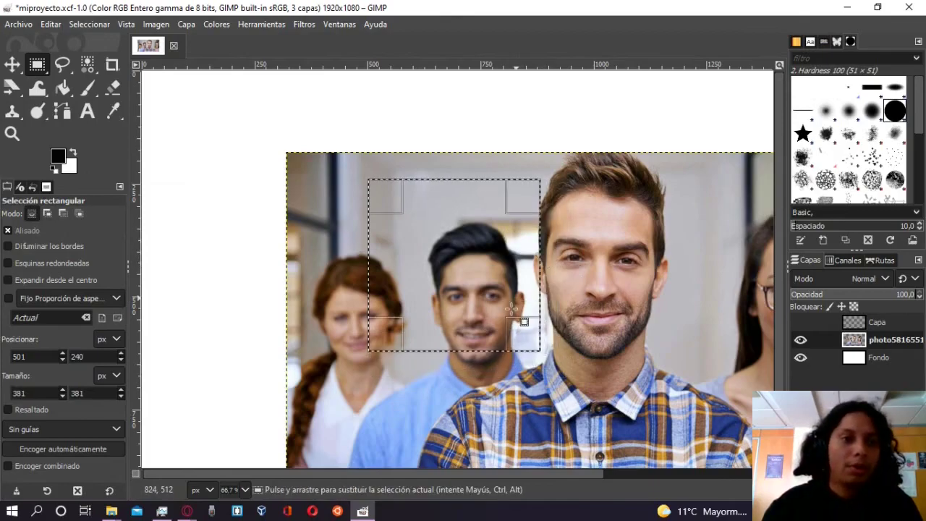
{"action": "left_click", "coordinate": [595, 287]}
Step: Switch to Ellipse Select, drag an oval selection on the photo, then clear it
{"action": "right_click", "coordinate": [40, 70]}
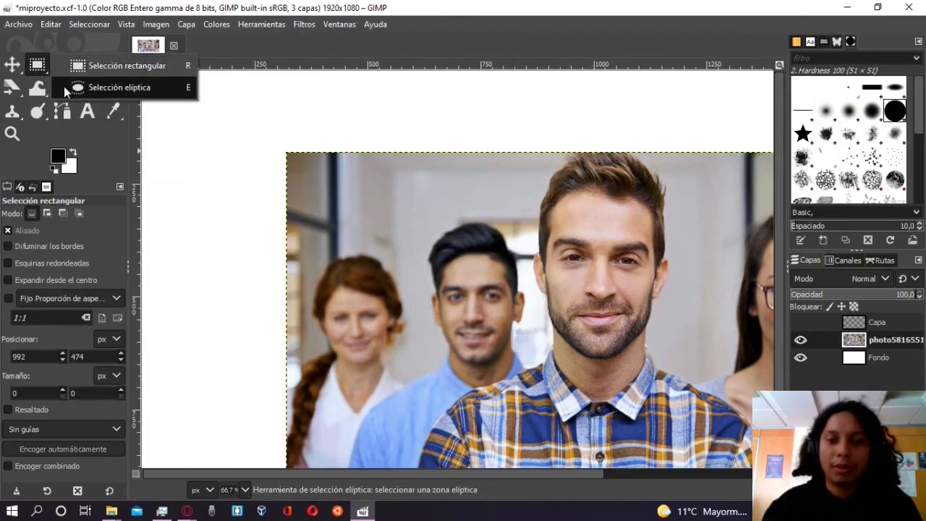
{"action": "left_click", "coordinate": [134, 87]}
{"action": "mouse_move", "coordinate": [345, 181]}
{"action": "left_mouse_down"}
{"action": "mouse_move", "coordinate": [500, 295]}
{"action": "mouse_move", "coordinate": [374, 230]}
{"action": "left_mouse_up"}
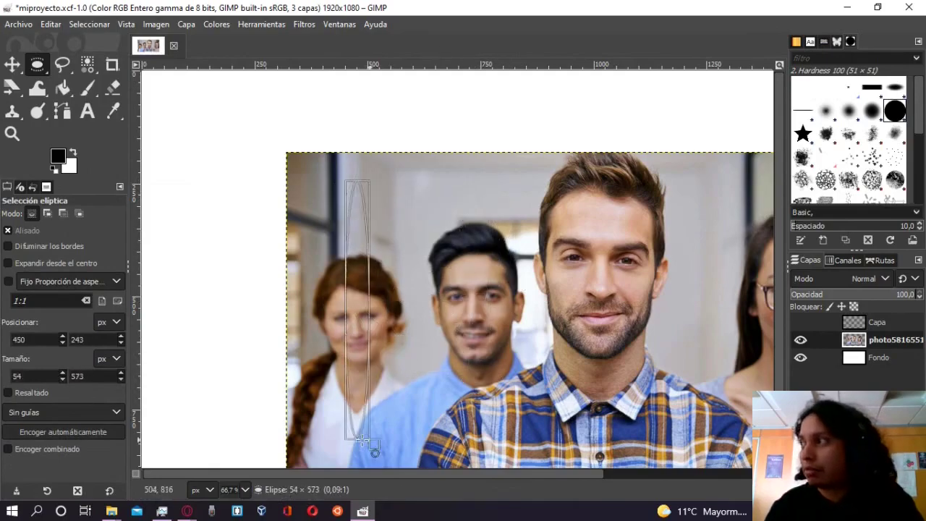
{"action": "mouse_move", "coordinate": [374, 229]}
{"action": "left_mouse_down"}
{"action": "mouse_move", "coordinate": [480, 387]}
{"action": "mouse_move", "coordinate": [506, 358]}
{"action": "left_mouse_up"}
{"action": "left_click", "coordinate": [584, 324]}
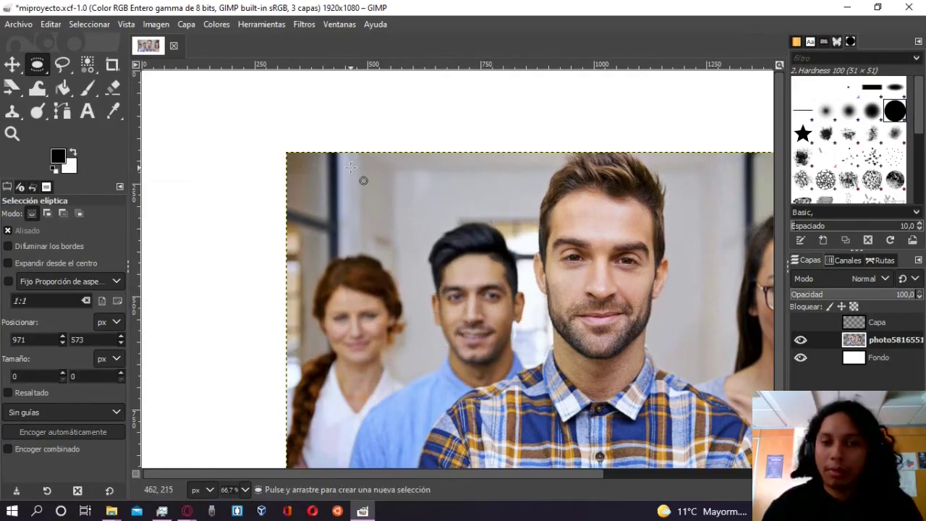
Step: Draw a roughly 299-pixel circular selection over the middle man's face, then deselect
{"action": "left_click_drag", "start_coordinate": [350, 167], "coordinate": [350, 167]}
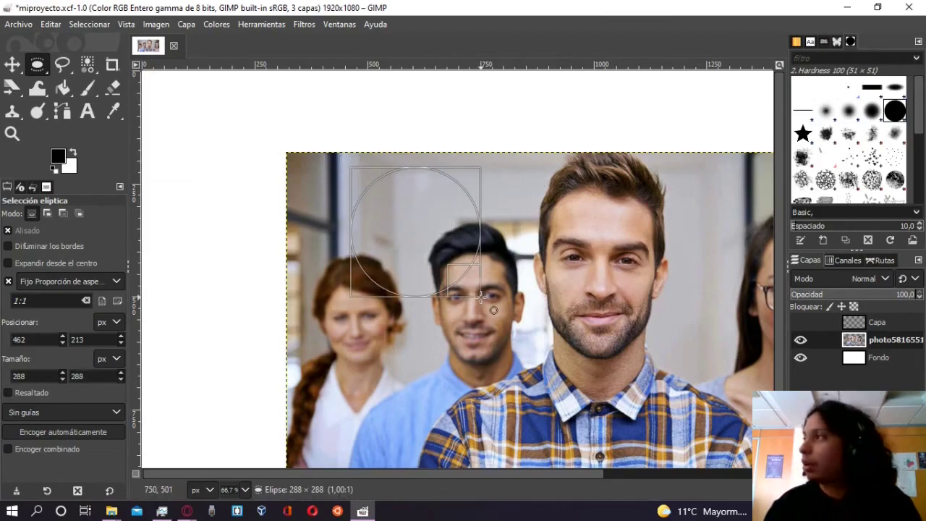
{"action": "left_click_drag", "start_coordinate": [350, 167], "coordinate": [489, 306]}
{"action": "left_click", "coordinate": [511, 278]}
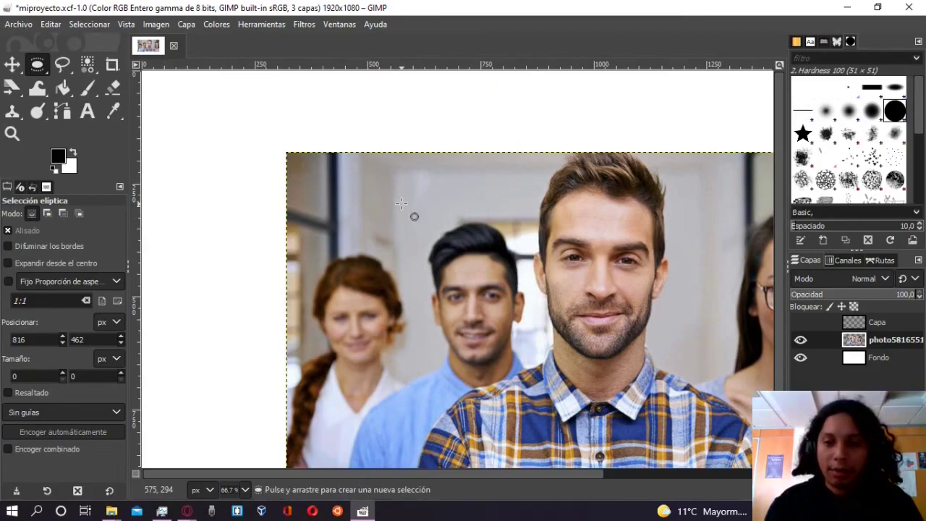
Step: Zoom out, hide the group photo layer, and make Capa the active layer with the Paintbrush
{"action": "scroll", "coordinate": [451, 196], "scroll_direction": "down", "scroll_amount": 3}
{"action": "scroll", "coordinate": [629, 313], "scroll_direction": "down", "scroll_amount": 1}
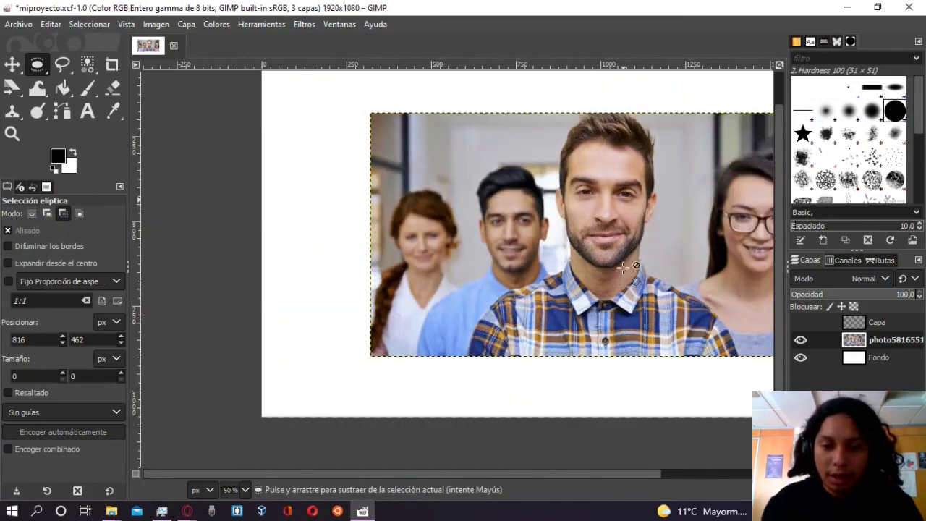
{"action": "scroll", "coordinate": [630, 313], "scroll_direction": "down", "scroll_amount": 1}
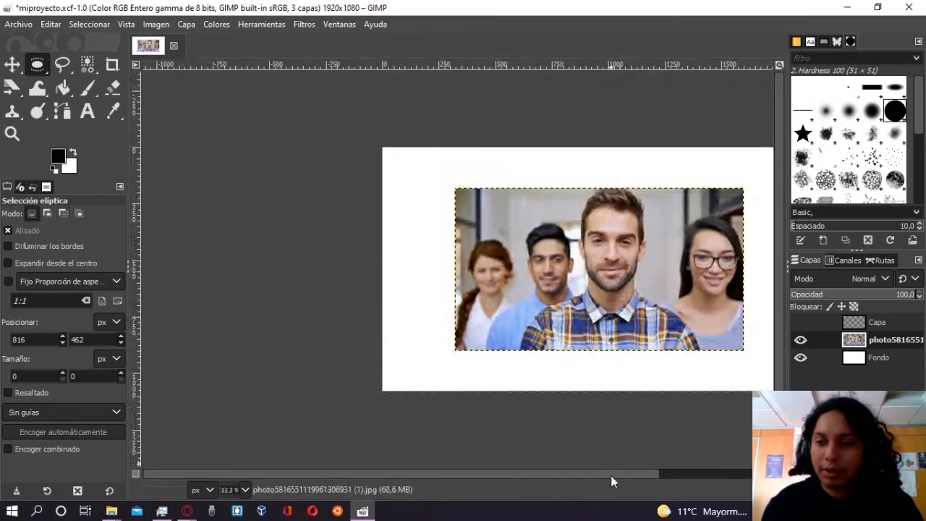
{"action": "scroll", "coordinate": [610, 476], "scroll_direction": "right", "scroll_amount": 3}
{"action": "left_click", "coordinate": [801, 340]}
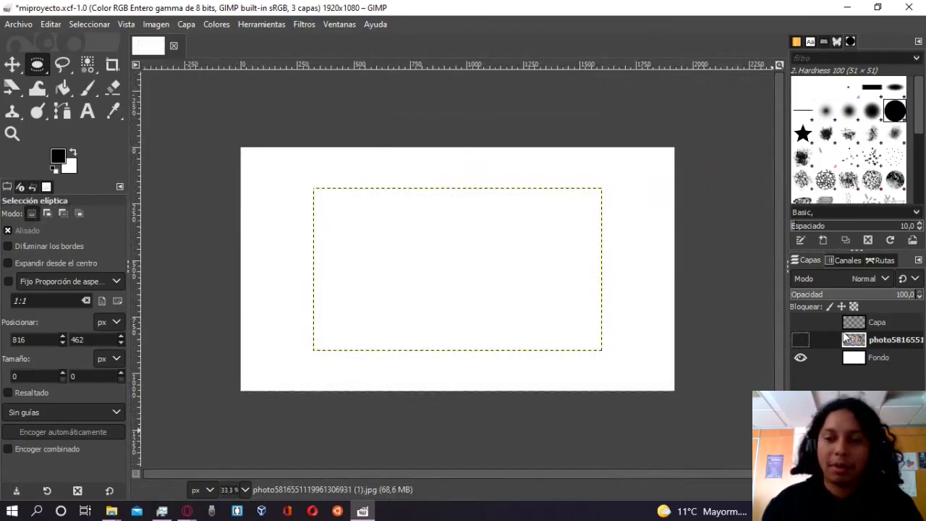
{"action": "left_click", "coordinate": [886, 323]}
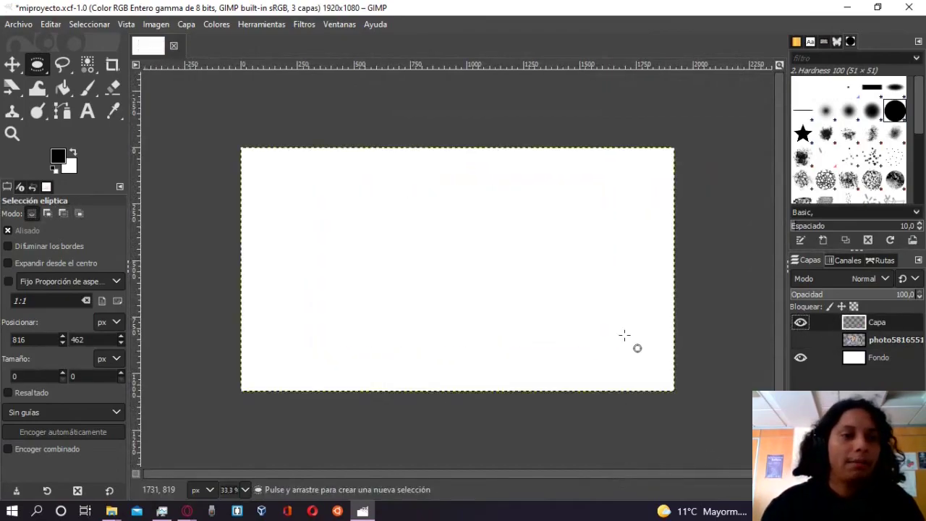
{"action": "left_click", "coordinate": [86, 91]}
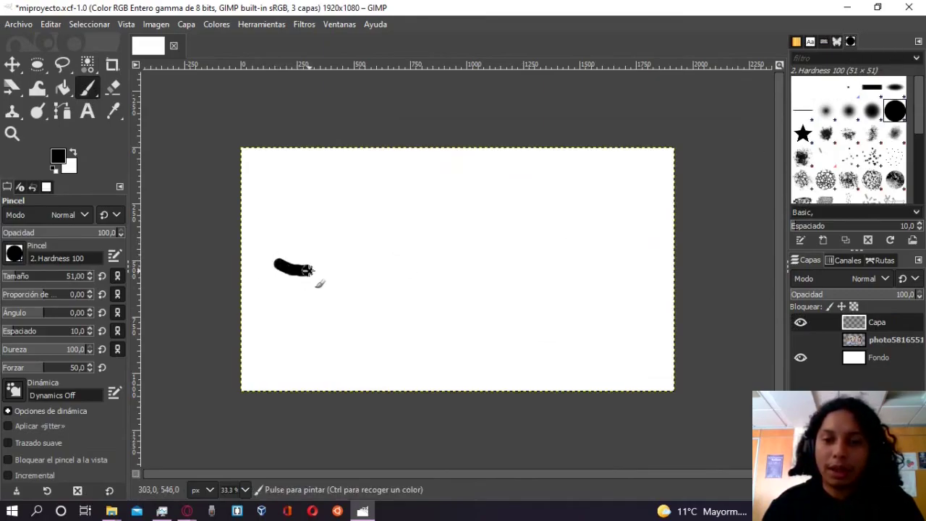
Step: Paint a black test stroke across the canvas, then undo it
{"action": "left_click_drag", "start_coordinate": [307, 270], "coordinate": [414, 231]}
{"action": "mouse_move", "coordinate": [464, 250]}
{"action": "left_mouse_down"}
{"action": "mouse_move", "coordinate": [545, 250]}
{"action": "mouse_move", "coordinate": [646, 279]}
{"action": "left_mouse_up"}
{"action": "key", "text": "ctrl+z"}
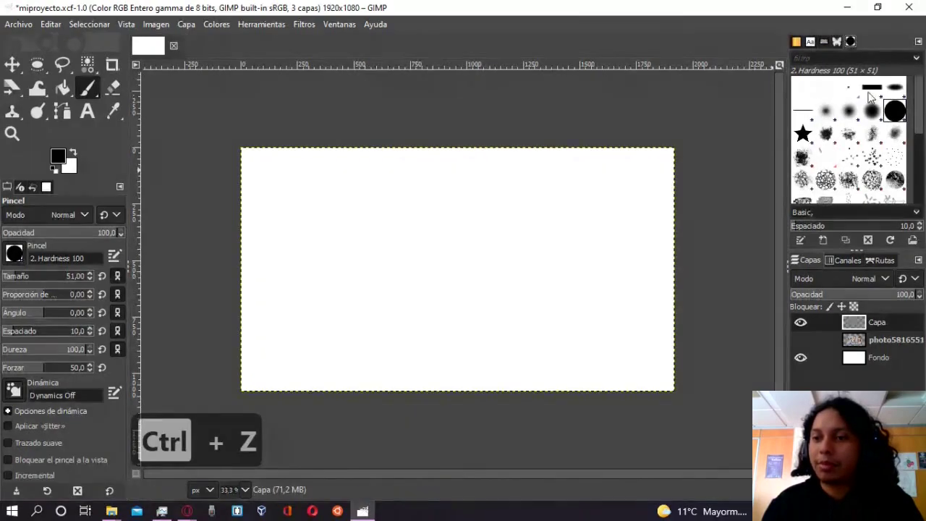
Step: Paint test strokes with the Chalk 03, Cell 01 and Cell 02 brushes
{"action": "scroll", "coordinate": [867, 109], "scroll_direction": "down", "scroll_amount": 1}
{"action": "scroll", "coordinate": [868, 116], "scroll_direction": "down", "scroll_amount": 1}
{"action": "left_click", "coordinate": [895, 142]}
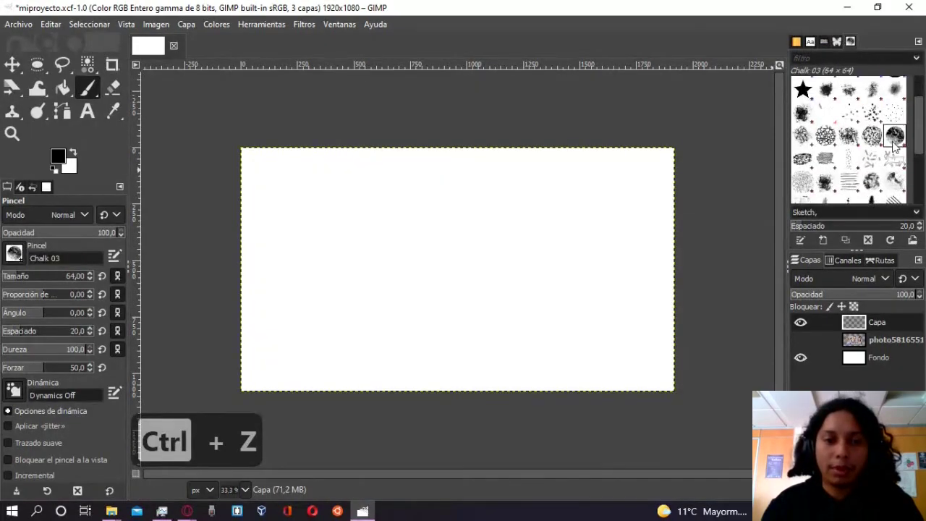
{"action": "mouse_move", "coordinate": [282, 210]}
{"action": "left_mouse_down"}
{"action": "mouse_move", "coordinate": [402, 253]}
{"action": "mouse_move", "coordinate": [458, 247]}
{"action": "left_mouse_up"}
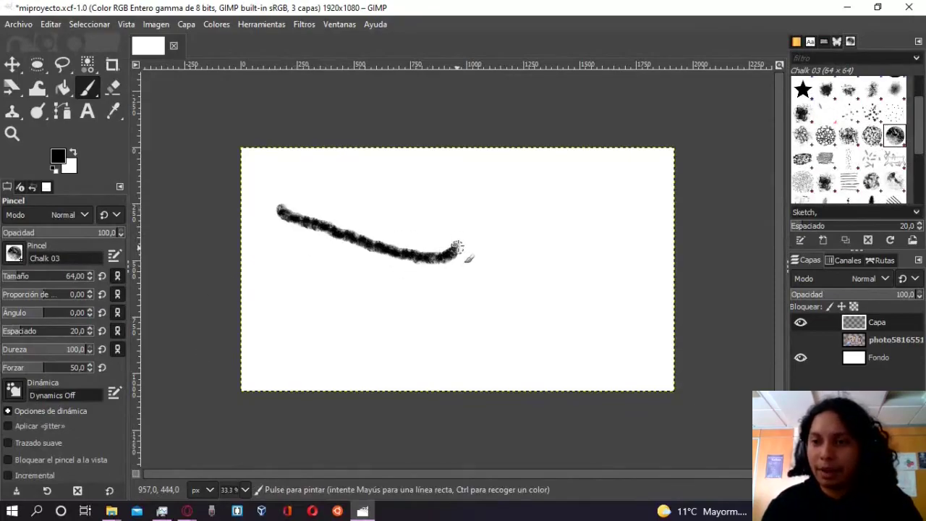
{"action": "left_click", "coordinate": [802, 136]}
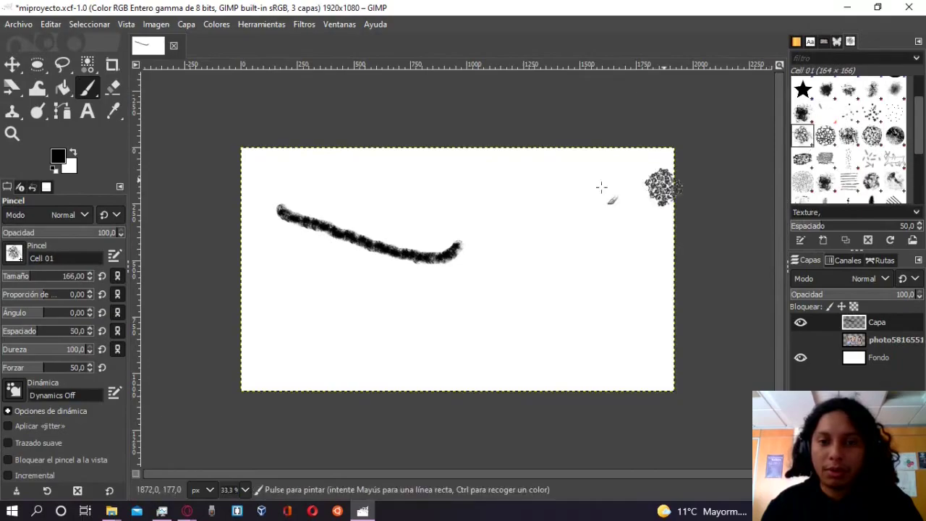
{"action": "mouse_move", "coordinate": [380, 183]}
{"action": "left_mouse_down"}
{"action": "mouse_move", "coordinate": [554, 207]}
{"action": "mouse_move", "coordinate": [585, 200]}
{"action": "left_mouse_up"}
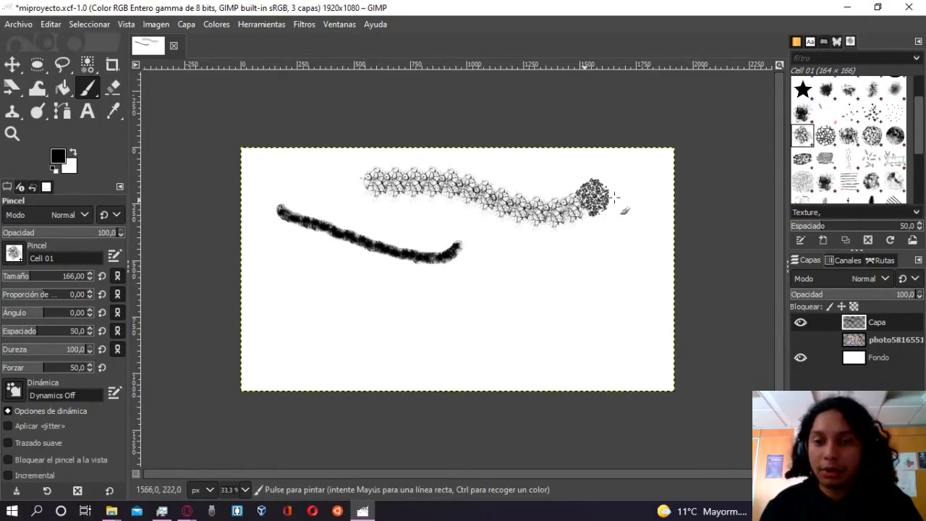
{"action": "left_click", "coordinate": [825, 138]}
{"action": "left_click_drag", "start_coordinate": [506, 255], "coordinate": [610, 243]}
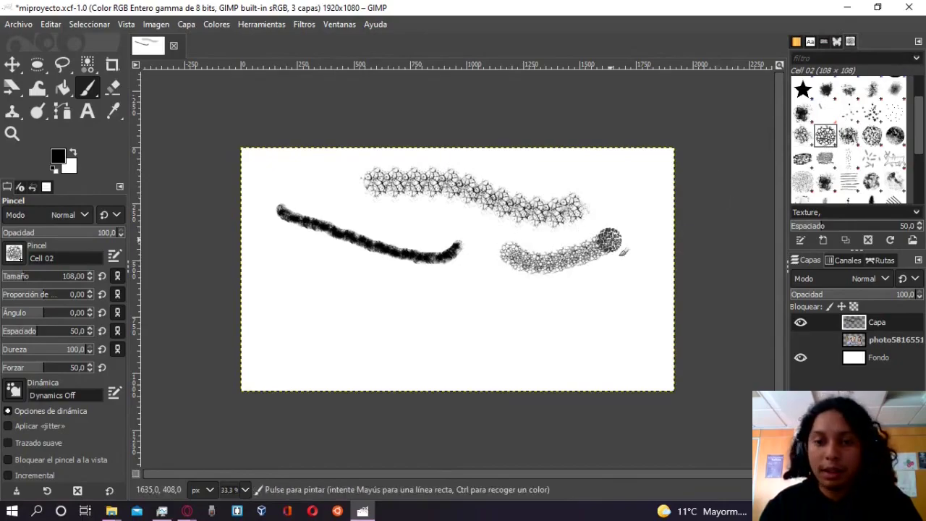
Step: Add a Hatch Pen 01 stroke and a 2. Star stroke near the bottom
{"action": "scroll", "coordinate": [848, 192], "scroll_direction": "up", "scroll_amount": 1}
{"action": "left_click", "coordinate": [850, 203]}
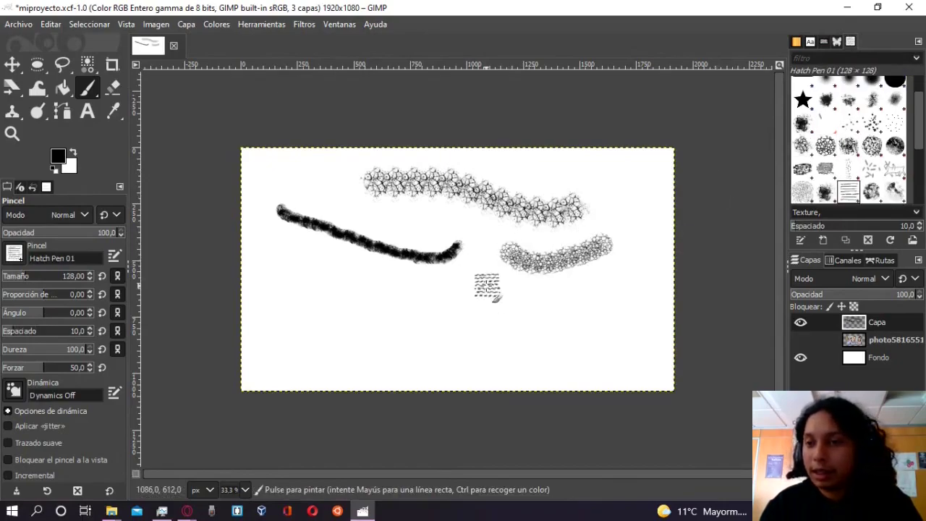
{"action": "left_click_drag", "start_coordinate": [486, 284], "coordinate": [652, 296]}
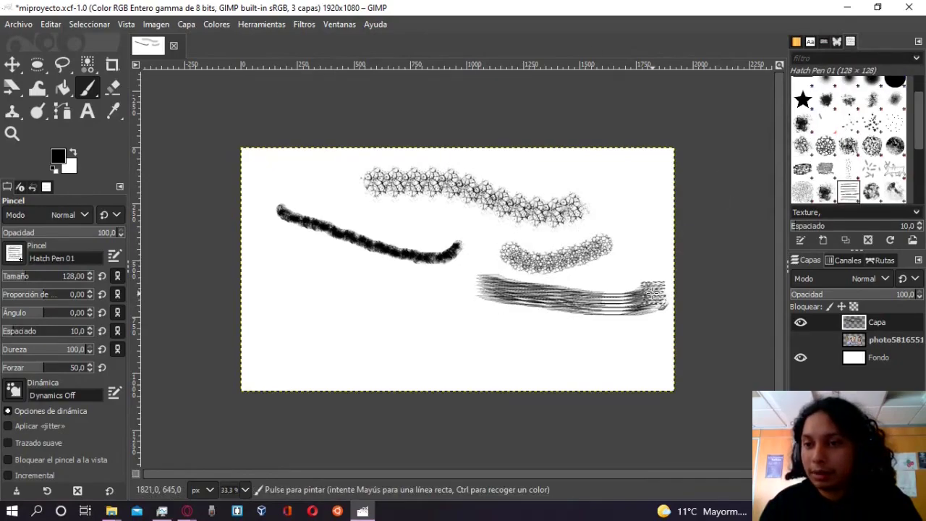
{"action": "scroll", "coordinate": [848, 145], "scroll_direction": "up", "scroll_amount": 5}
{"action": "left_click", "coordinate": [802, 133]}
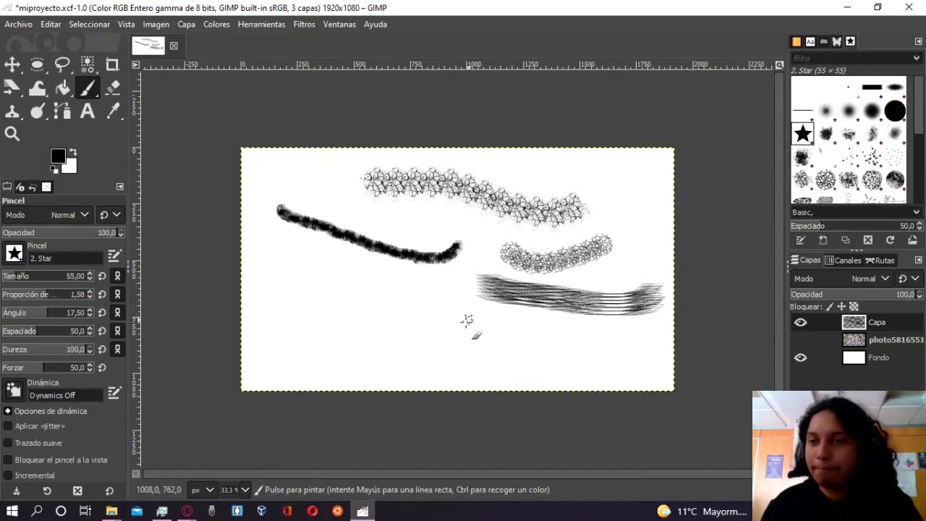
{"action": "left_click_drag", "start_coordinate": [461, 322], "coordinate": [605, 343]}
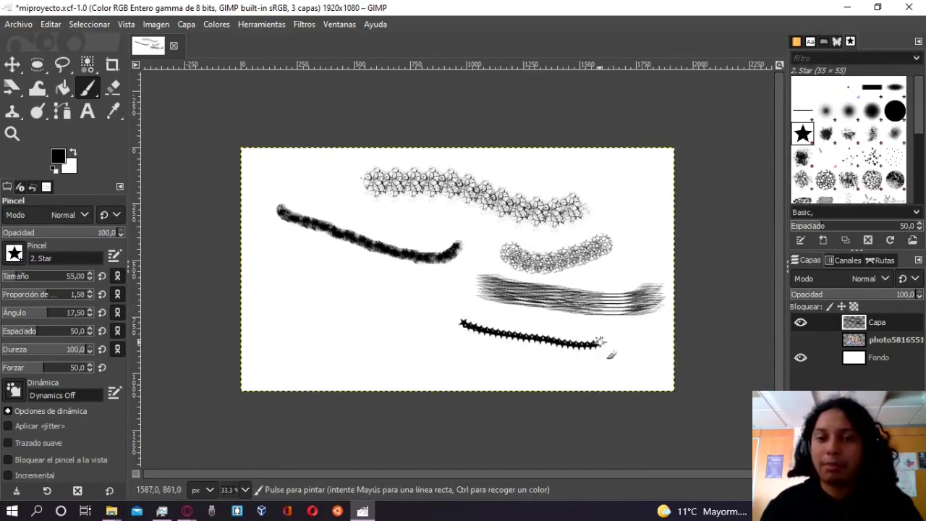
Step: Paint strokes with the 2. Block 01, 2. Block 03 and soft 2. Hardness 025 brushes
{"action": "left_click", "coordinate": [873, 88]}
{"action": "left_click_drag", "start_coordinate": [295, 180], "coordinate": [395, 216]}
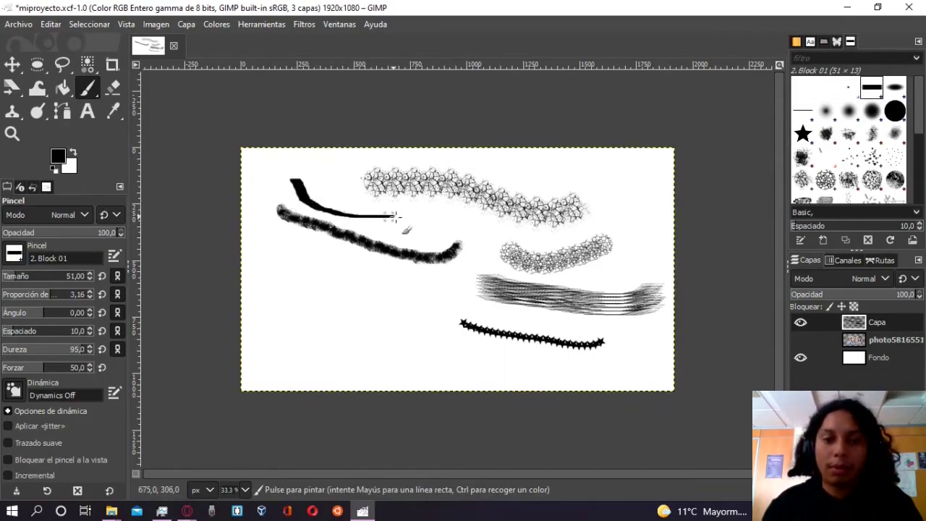
{"action": "left_click", "coordinate": [803, 110]}
{"action": "left_click_drag", "start_coordinate": [284, 256], "coordinate": [423, 317]}
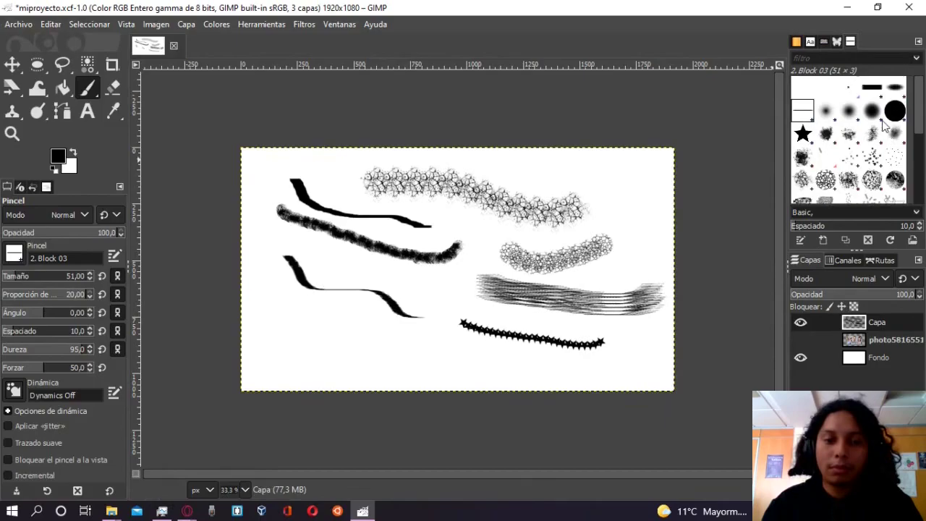
{"action": "left_click", "coordinate": [825, 110]}
{"action": "mouse_move", "coordinate": [267, 324]}
{"action": "left_mouse_down"}
{"action": "mouse_move", "coordinate": [424, 336]}
{"action": "mouse_move", "coordinate": [489, 355]}
{"action": "left_mouse_up"}
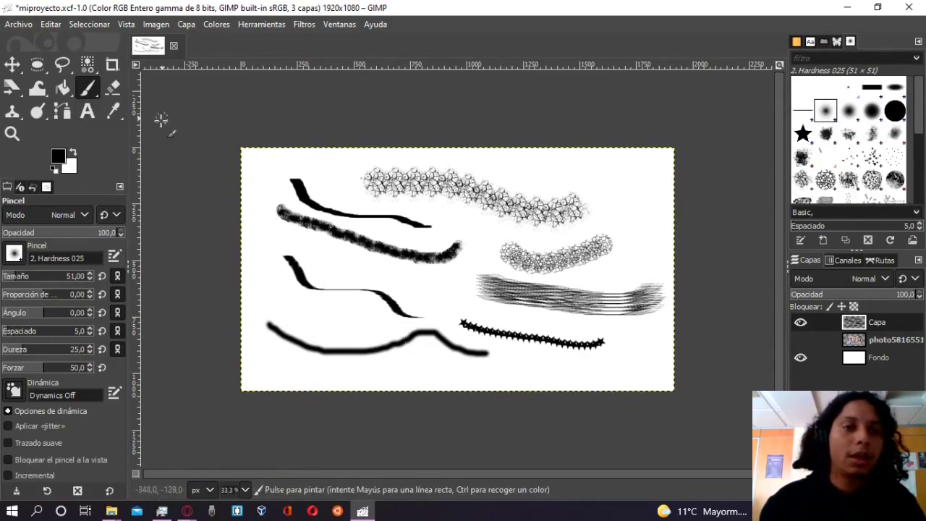
{"action": "left_click", "coordinate": [87, 88]}
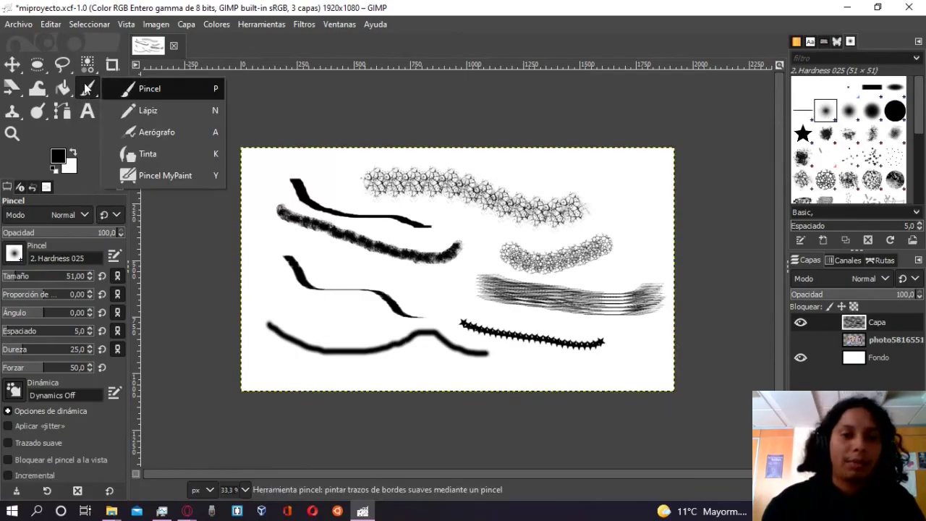
Step: With the Pencil, draw strokes using the default, 2. Hardness 100, 2. Star and Chalk 01 brushes
{"action": "left_click", "coordinate": [148, 110]}
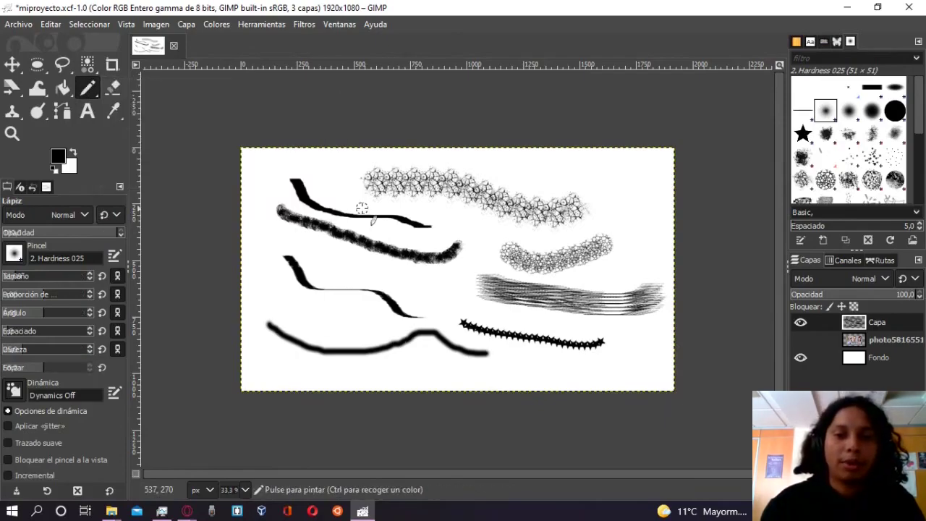
{"action": "mouse_move", "coordinate": [340, 172]}
{"action": "left_mouse_down"}
{"action": "mouse_move", "coordinate": [409, 205]}
{"action": "mouse_move", "coordinate": [492, 211]}
{"action": "mouse_move", "coordinate": [495, 232]}
{"action": "mouse_move", "coordinate": [571, 233]}
{"action": "left_mouse_up"}
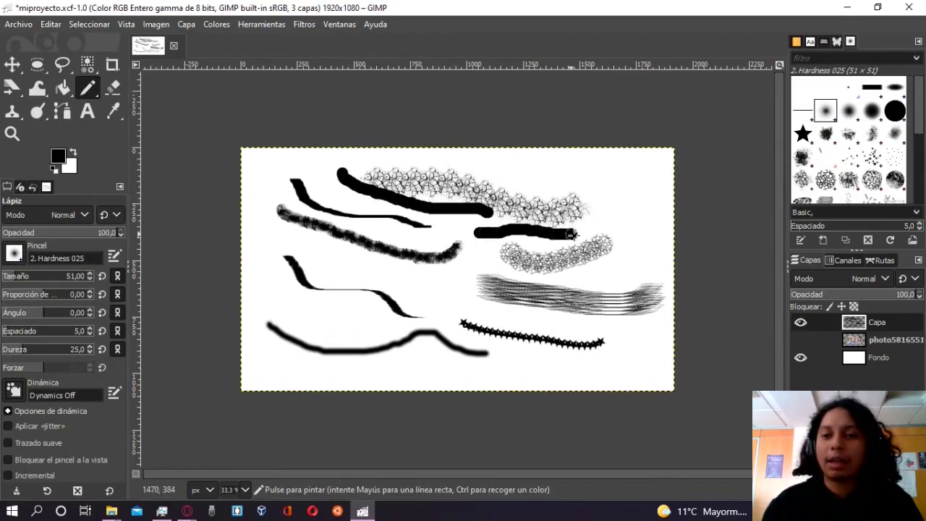
{"action": "left_click", "coordinate": [895, 115]}
{"action": "mouse_move", "coordinate": [576, 174]}
{"action": "left_mouse_down"}
{"action": "mouse_move", "coordinate": [639, 210]}
{"action": "mouse_move", "coordinate": [671, 262]}
{"action": "left_mouse_up"}
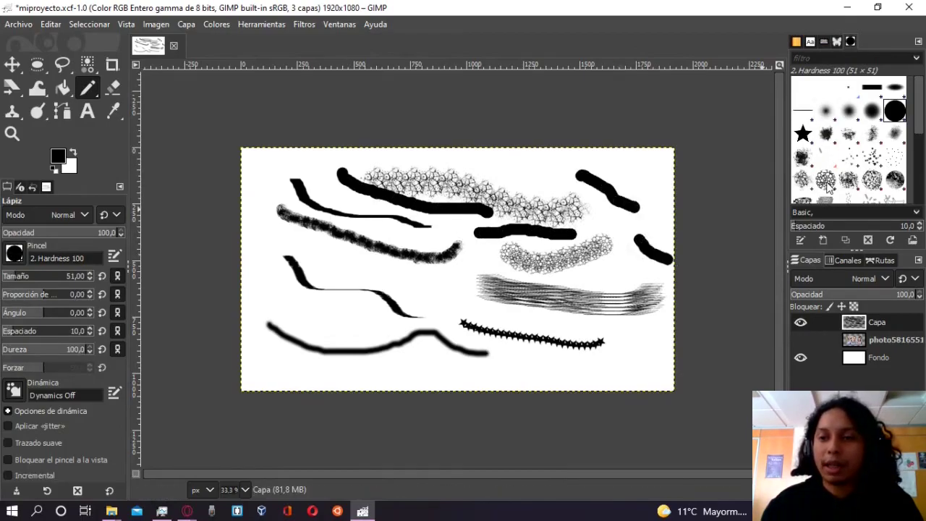
{"action": "left_click", "coordinate": [803, 134]}
{"action": "left_click_drag", "start_coordinate": [505, 158], "coordinate": [541, 174]}
{"action": "left_click", "coordinate": [848, 179]}
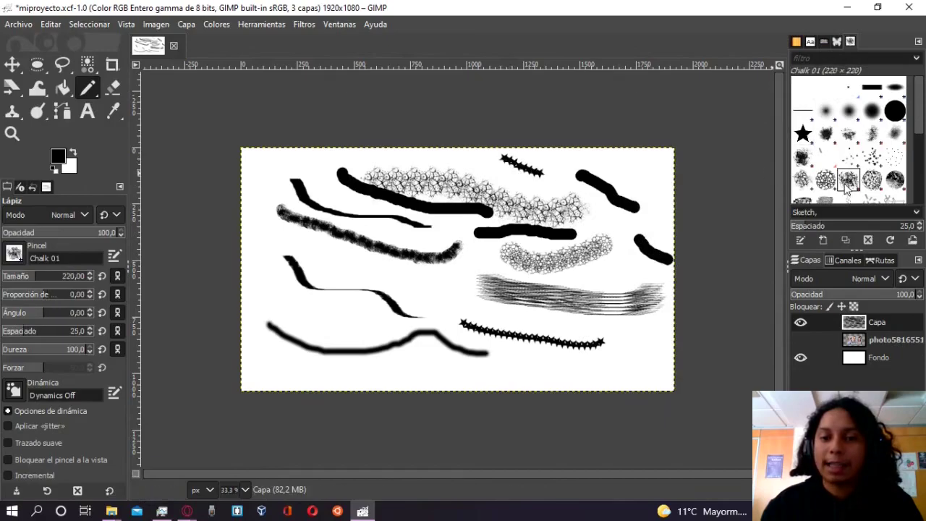
{"action": "mouse_move", "coordinate": [594, 156]}
{"action": "left_mouse_down"}
{"action": "mouse_move", "coordinate": [615, 184]}
{"action": "mouse_move", "coordinate": [615, 239]}
{"action": "left_mouse_up"}
{"action": "left_click_drag", "start_coordinate": [424, 306], "coordinate": [523, 324]}
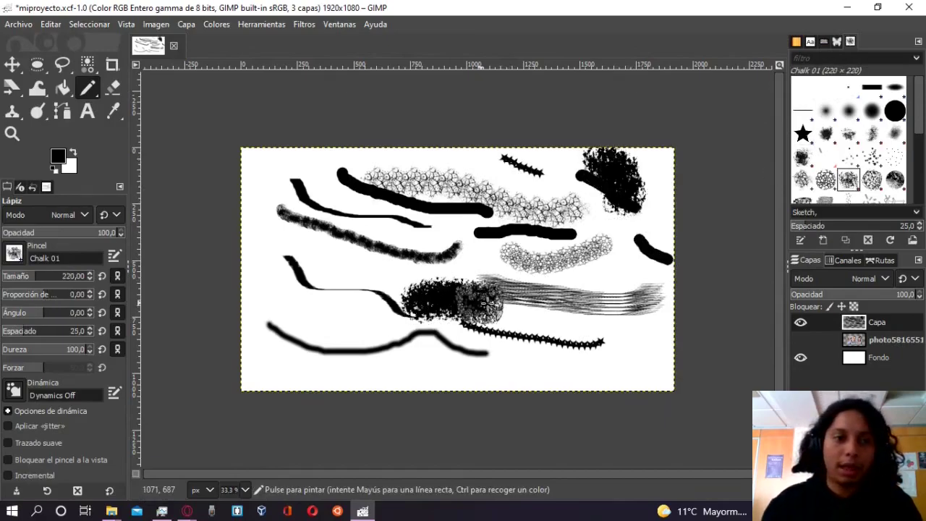
Step: Switch to the Paintbrush, back to the Pencil, and reopen the painting tool group
{"action": "left_click", "coordinate": [88, 87]}
{"action": "left_click", "coordinate": [148, 88]}
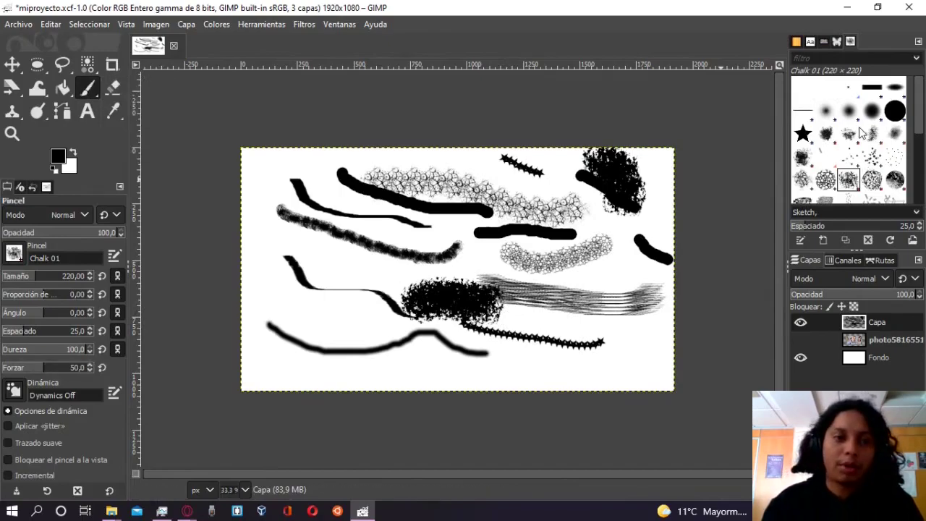
{"action": "left_click", "coordinate": [87, 87]}
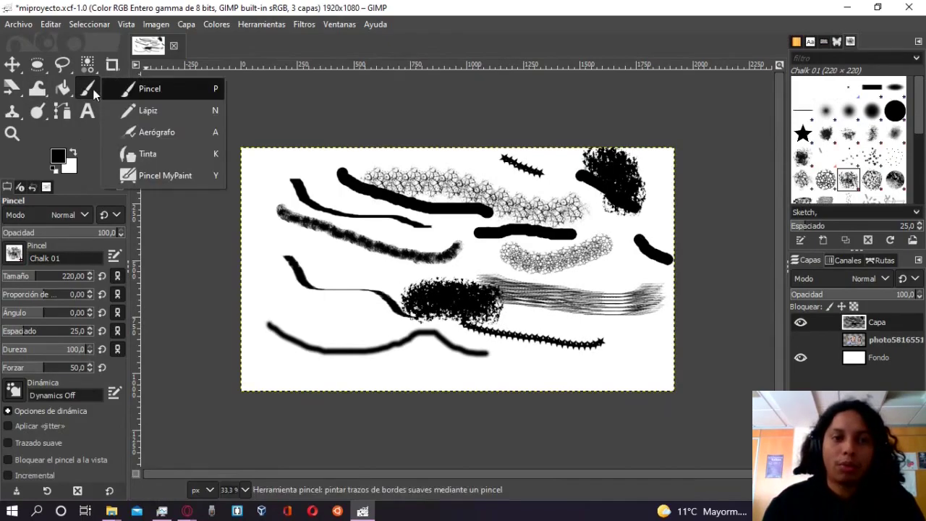
{"action": "left_click", "coordinate": [144, 108]}
{"action": "left_click", "coordinate": [87, 88]}
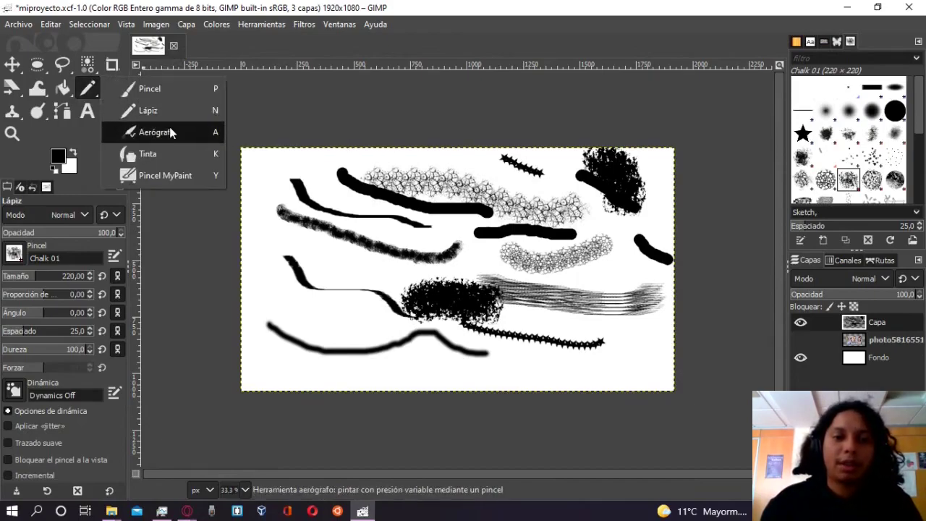
Step: Spray soft grey Airbrush paint diagonally and across the middle of the canvas
{"action": "left_click", "coordinate": [170, 129]}
{"action": "mouse_move", "coordinate": [258, 185]}
{"action": "left_mouse_down"}
{"action": "mouse_move", "coordinate": [610, 314]}
{"action": "mouse_move", "coordinate": [327, 231]}
{"action": "left_mouse_up"}
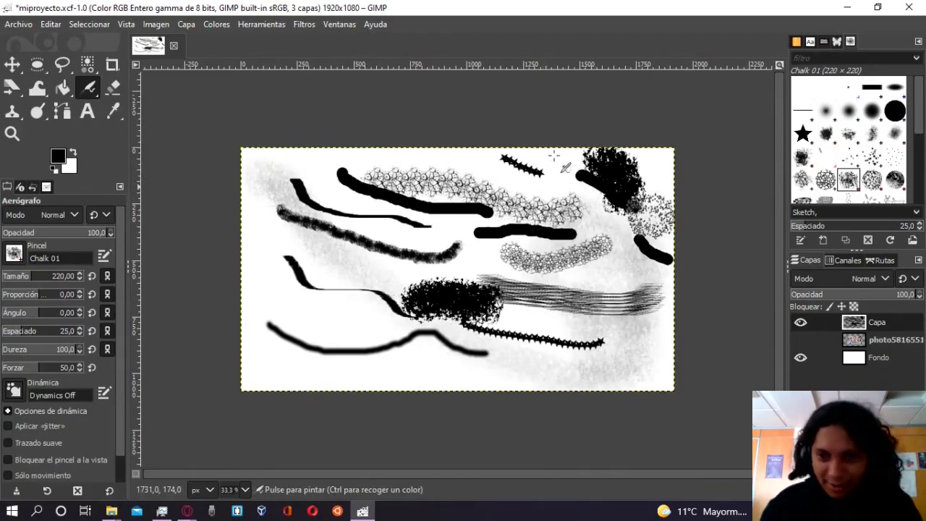
{"action": "left_click_drag", "start_coordinate": [481, 208], "coordinate": [631, 202]}
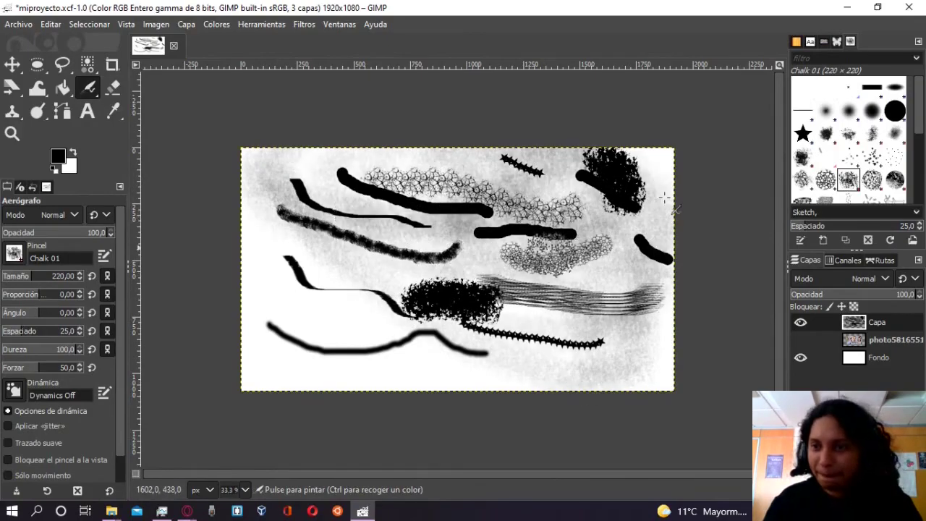
Step: Paint grey vertical strokes on the right with the 2. Hardness 100 brush
{"action": "left_click", "coordinate": [895, 110]}
{"action": "left_click_drag", "start_coordinate": [571, 233], "coordinate": [539, 322]}
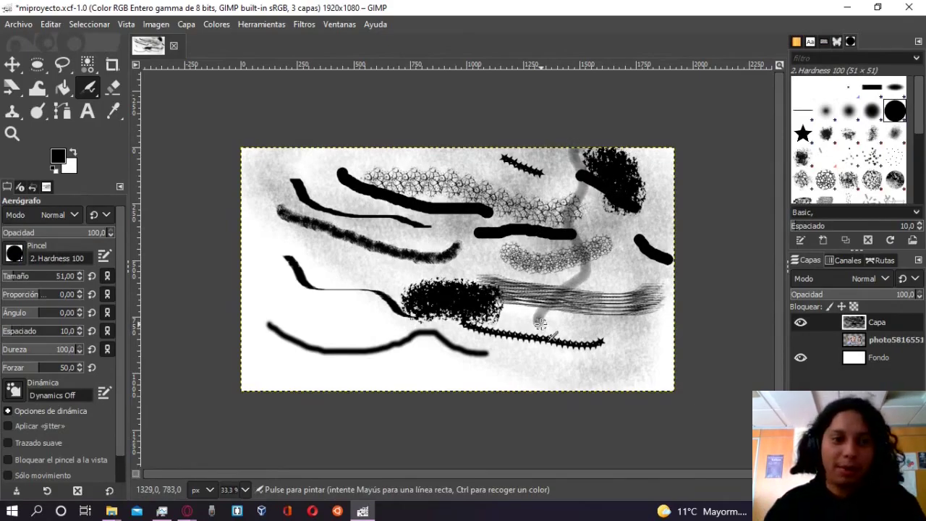
{"action": "left_click", "coordinate": [89, 91]}
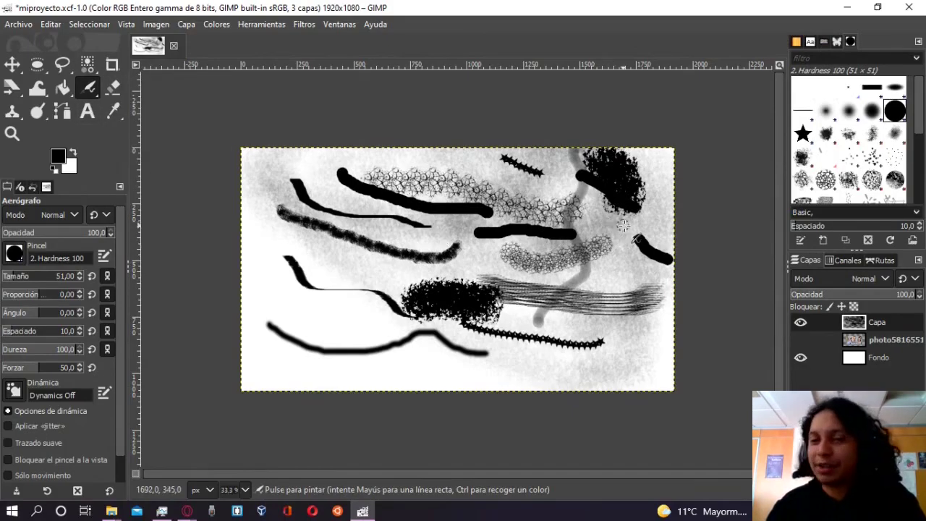
{"action": "mouse_move", "coordinate": [622, 222]}
{"action": "left_mouse_down"}
{"action": "mouse_move", "coordinate": [614, 329]}
{"action": "mouse_move", "coordinate": [622, 369]}
{"action": "left_mouse_up"}
{"action": "left_click_drag", "start_coordinate": [621, 275], "coordinate": [605, 363]}
{"action": "left_click", "coordinate": [89, 91]}
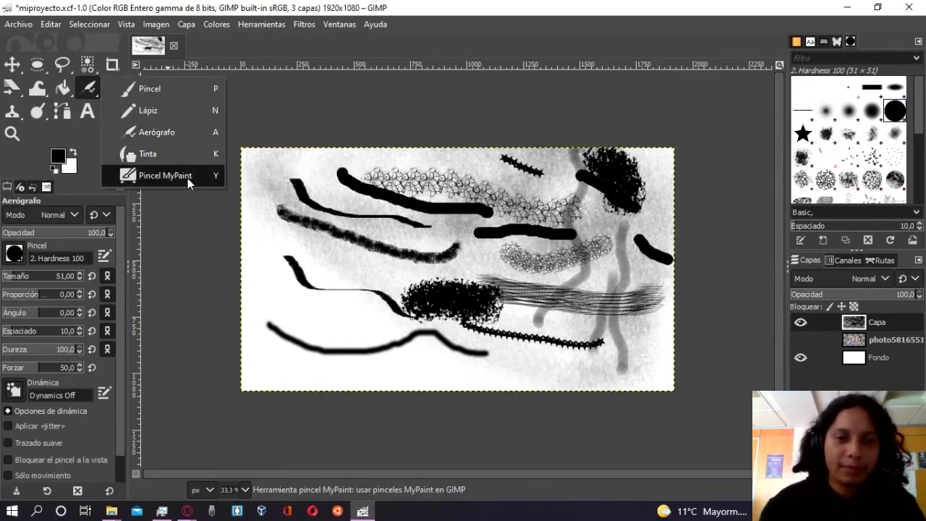
Step: Select the MyPaint brush and draw two curving black strokes on the canvas
{"action": "left_click", "coordinate": [155, 176]}
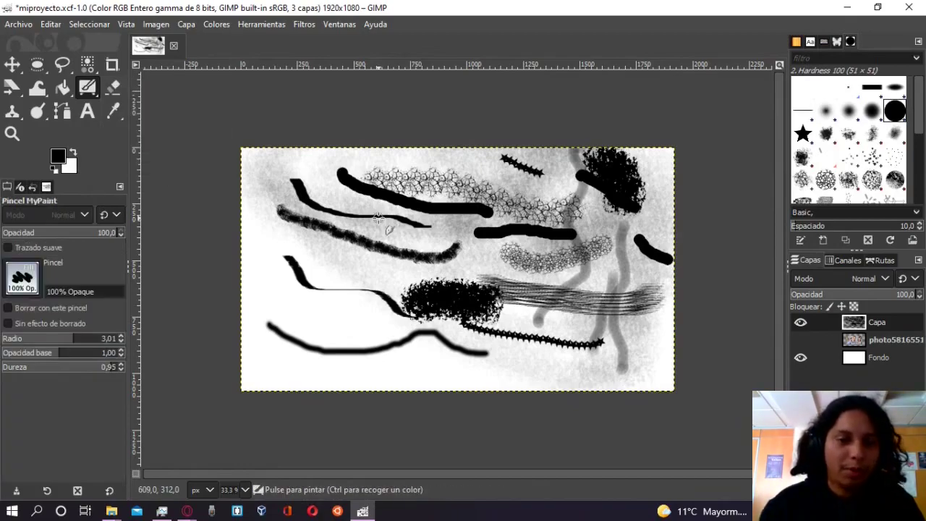
{"action": "left_click_drag", "start_coordinate": [377, 218], "coordinate": [499, 340]}
{"action": "left_click_drag", "start_coordinate": [346, 292], "coordinate": [450, 353]}
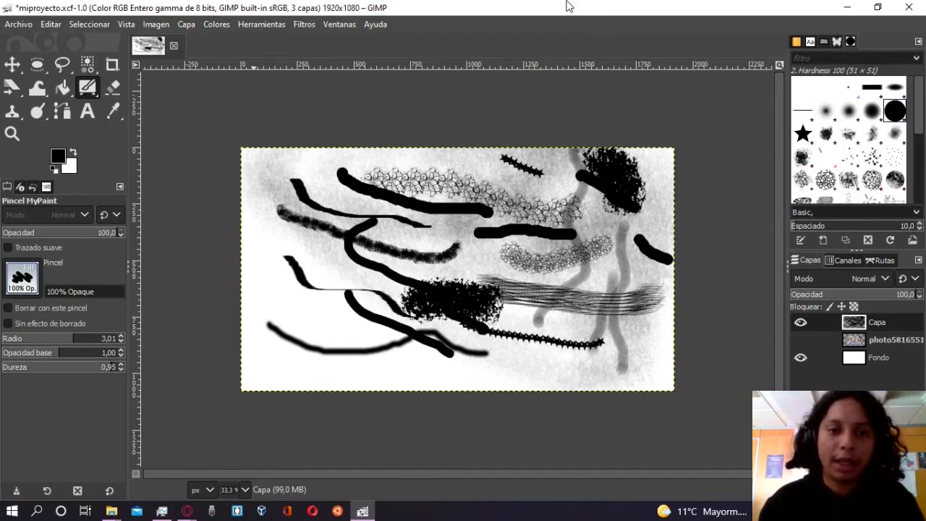
{"action": "right_click", "coordinate": [588, 6]}
{"action": "left_click", "coordinate": [588, 6]}
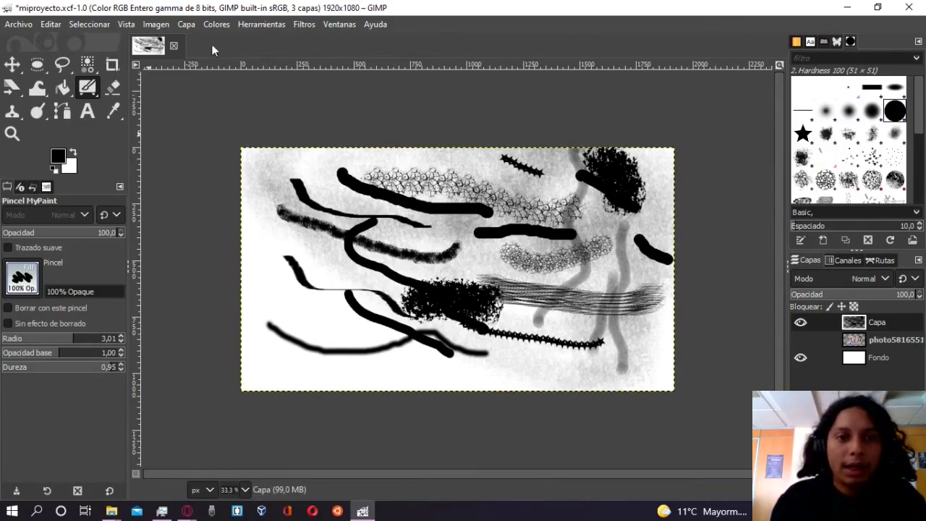
Step: Browse Ventanas > Diálogos empotrables and switch the dock to the Patterns and Document History tabs
{"action": "left_click", "coordinate": [253, 26]}
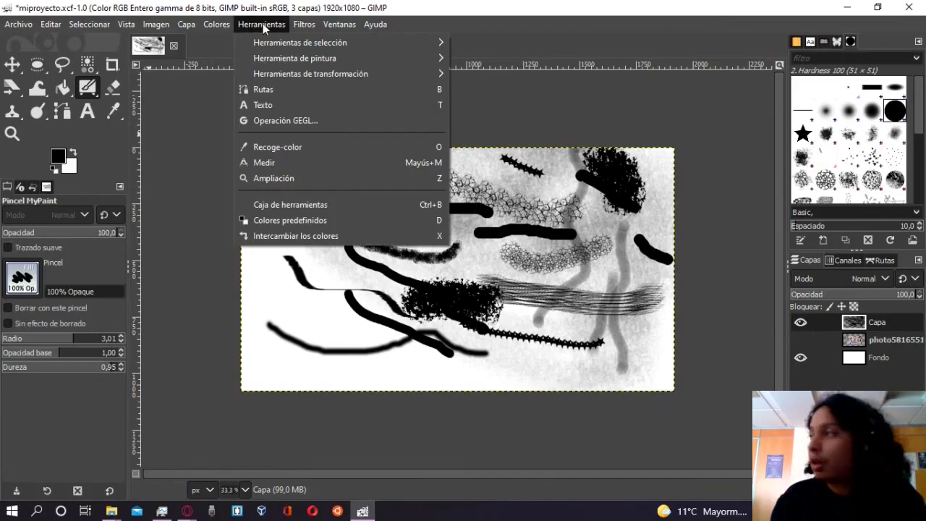
{"action": "left_click", "coordinate": [340, 26]}
{"action": "left_click", "coordinate": [338, 27]}
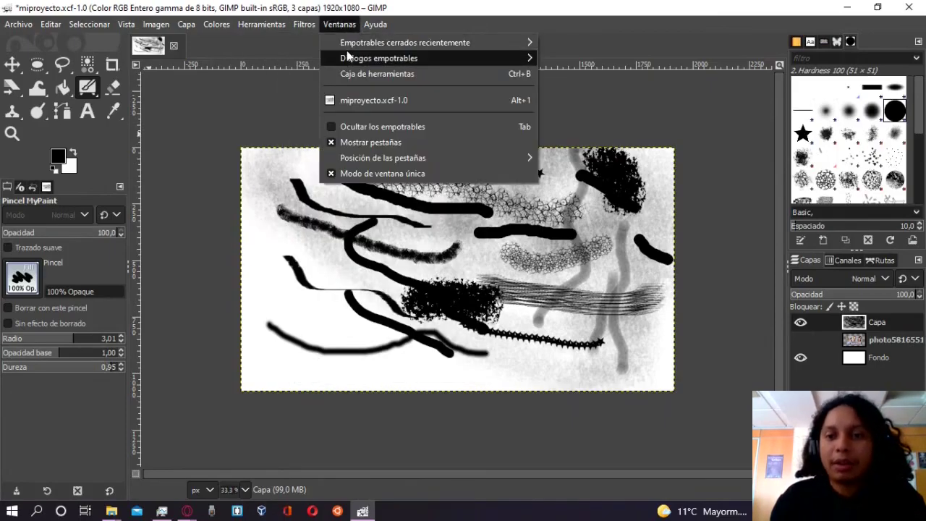
{"action": "mouse_move", "coordinate": [379, 58]}
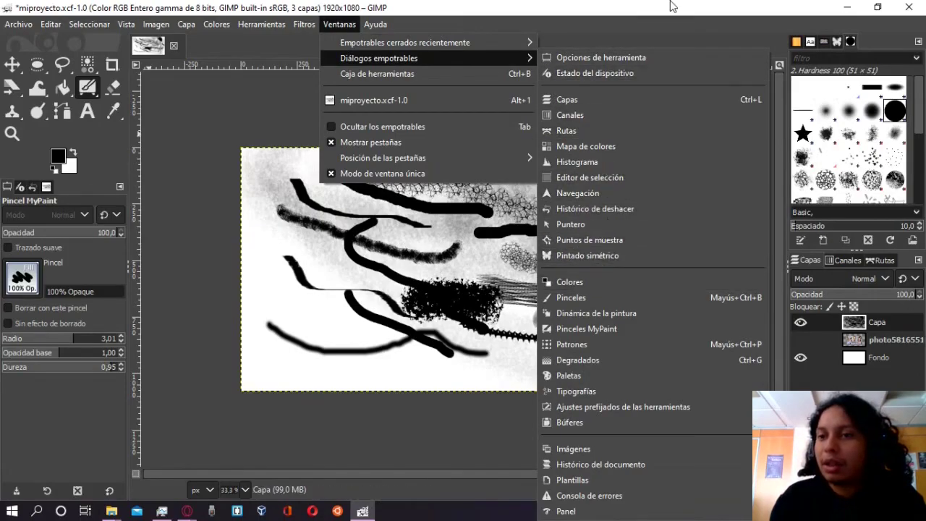
{"action": "left_click", "coordinate": [815, 47]}
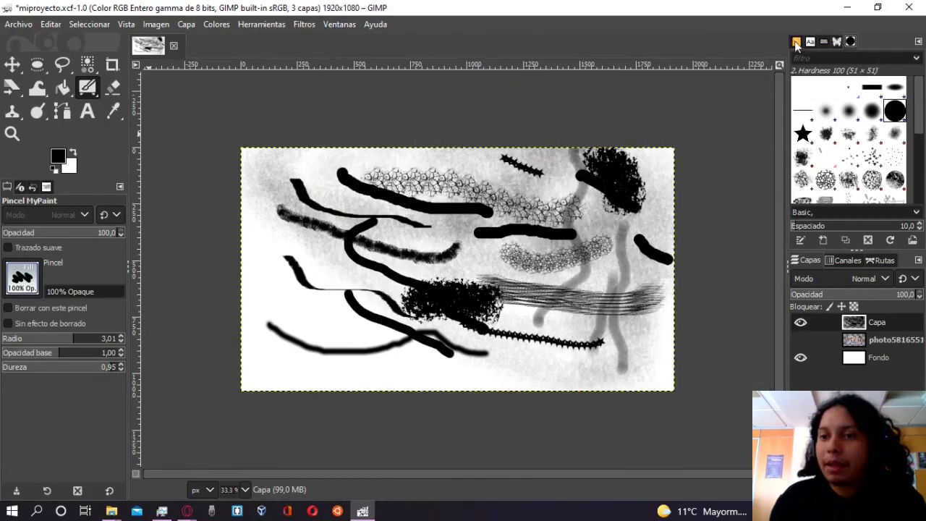
{"action": "left_click", "coordinate": [797, 43]}
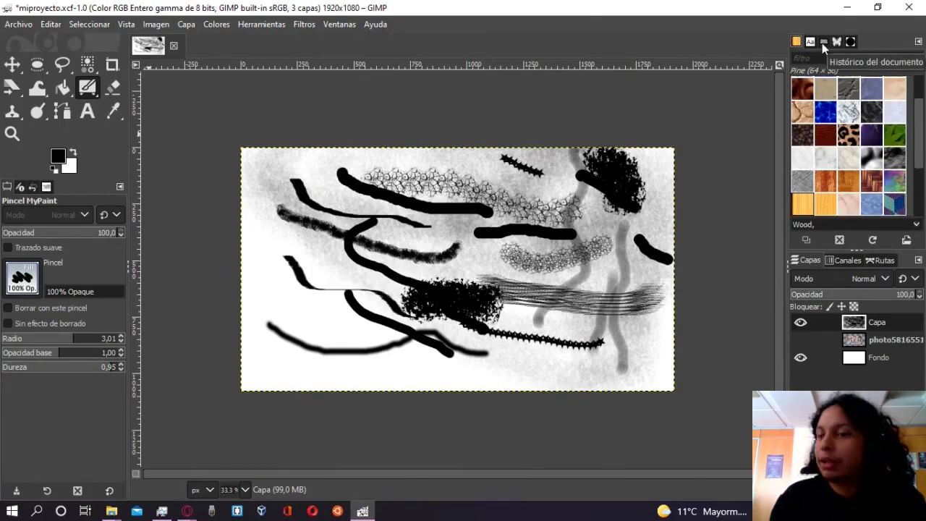
{"action": "left_click", "coordinate": [822, 42]}
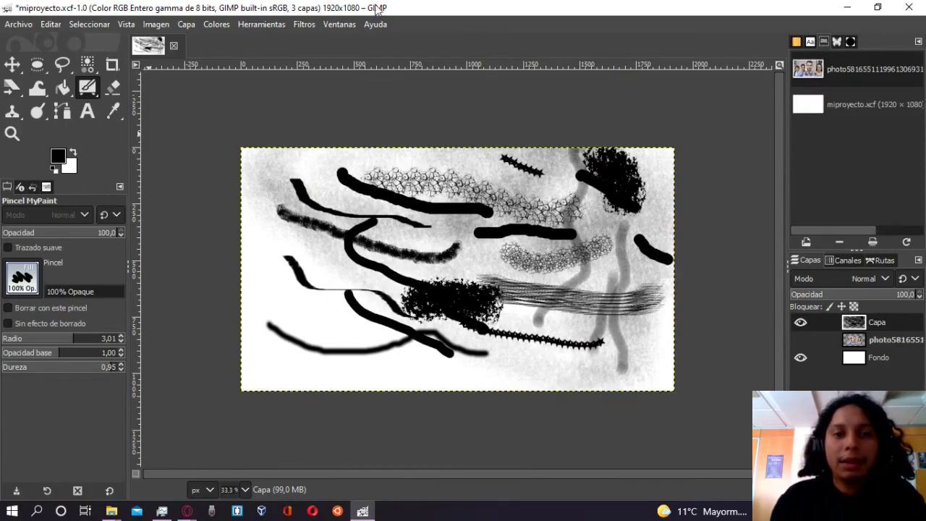
Step: Close the miproyecto.xcf image, saving the brush-test changes
{"action": "left_click", "coordinate": [349, 23]}
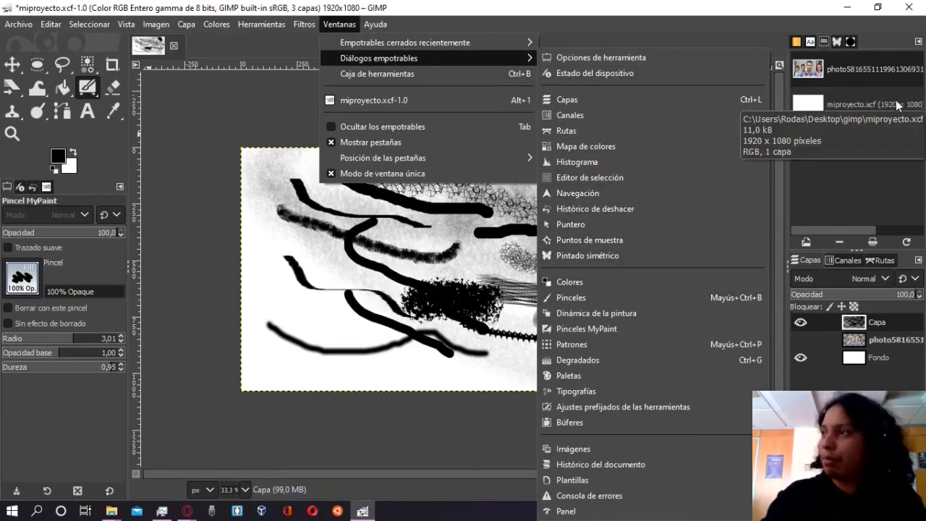
{"action": "left_click", "coordinate": [650, 17]}
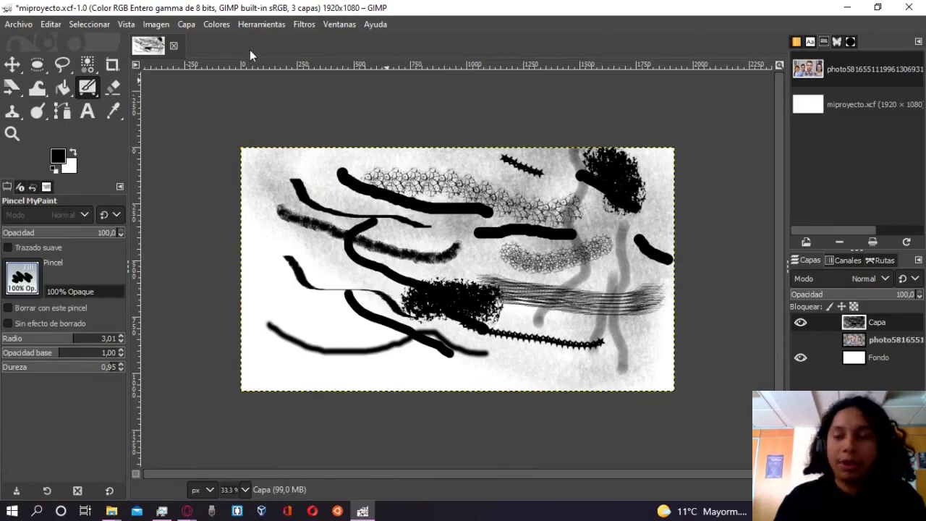
{"action": "left_click", "coordinate": [173, 45]}
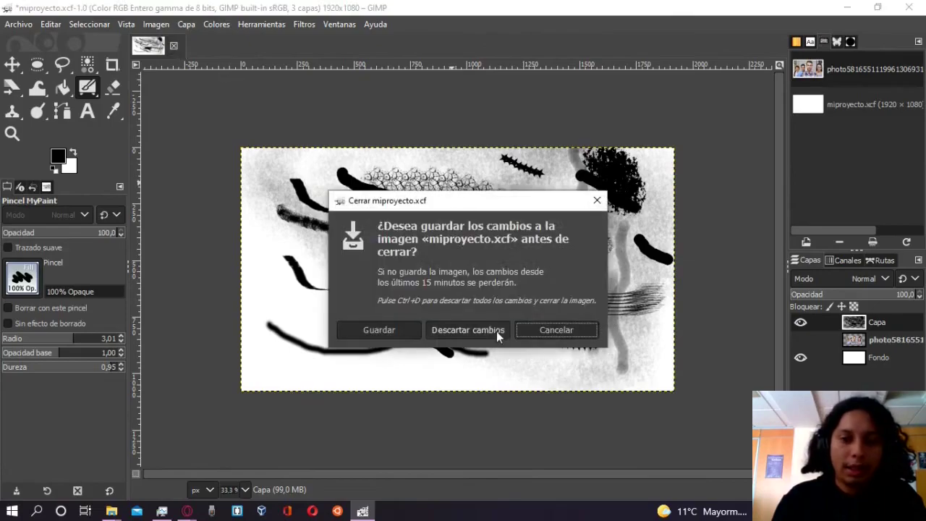
{"action": "left_click", "coordinate": [409, 327]}
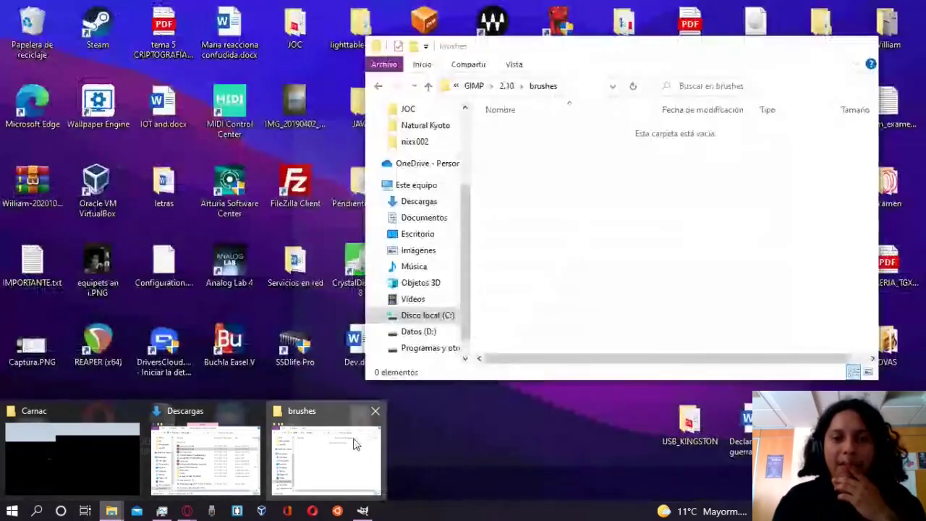
Step: In File Explorer, go to Escritorio, open the gimp folder and select the group photo JPG
{"action": "left_click", "coordinate": [362, 441]}
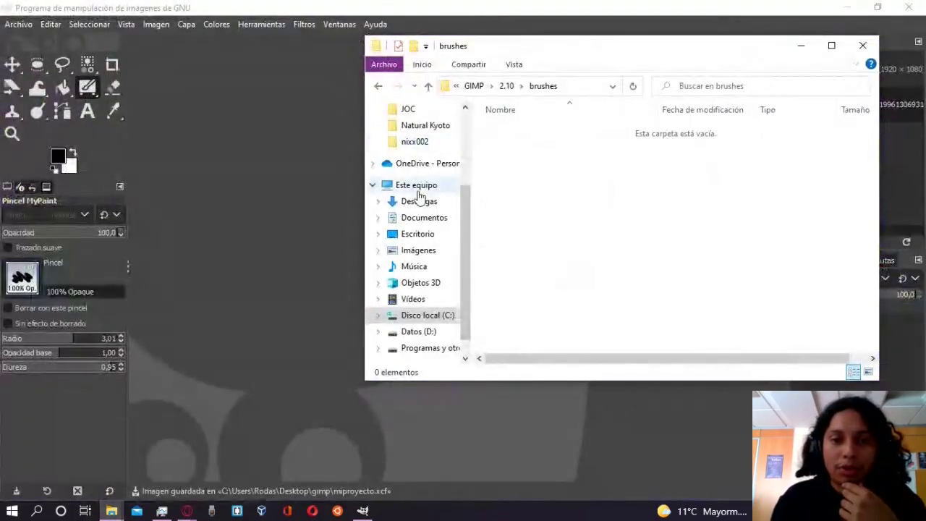
{"action": "scroll", "coordinate": [419, 195], "scroll_direction": "up", "scroll_amount": 2}
{"action": "scroll", "coordinate": [416, 197], "scroll_direction": "up", "scroll_amount": 2}
{"action": "left_click", "coordinate": [423, 137]}
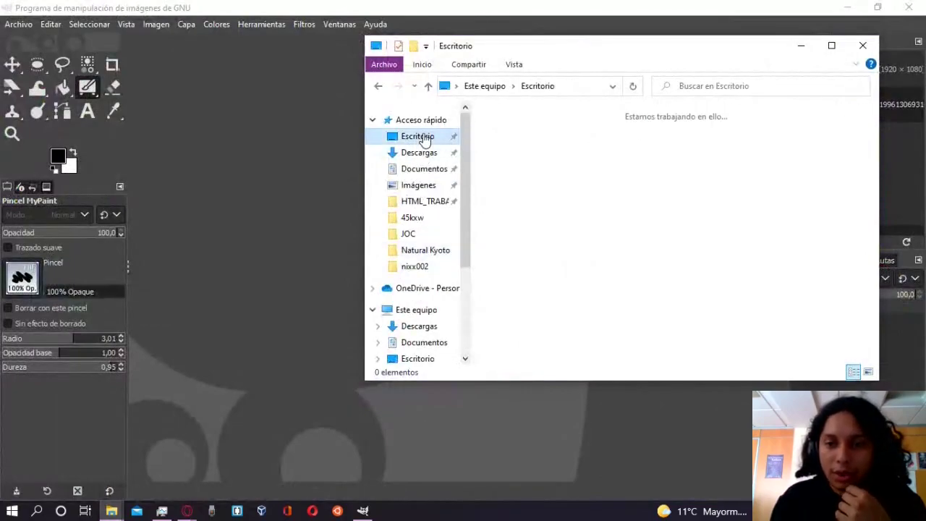
{"action": "scroll", "coordinate": [714, 227], "scroll_direction": "down", "scroll_amount": 5}
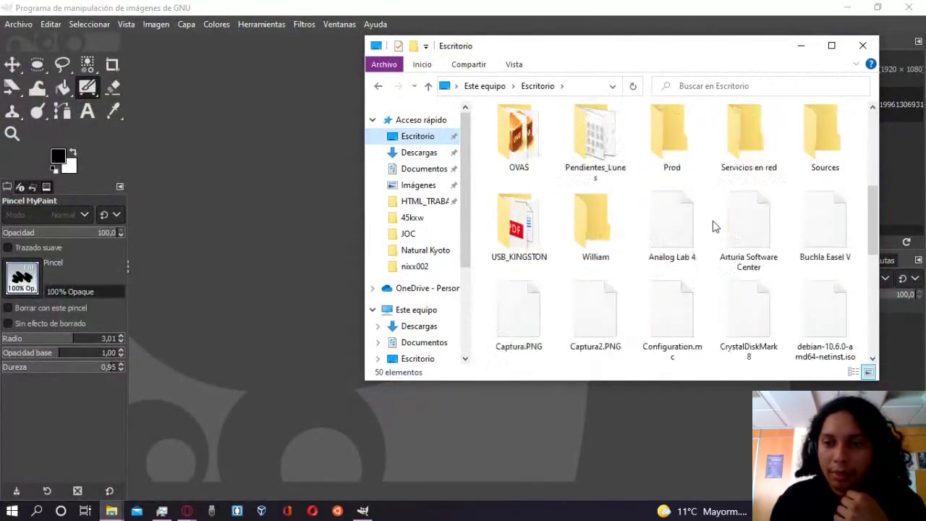
{"action": "scroll", "coordinate": [715, 224], "scroll_direction": "down", "scroll_amount": 1}
{"action": "scroll", "coordinate": [713, 223], "scroll_direction": "up", "scroll_amount": 2}
{"action": "scroll", "coordinate": [713, 221], "scroll_direction": "up", "scroll_amount": 1}
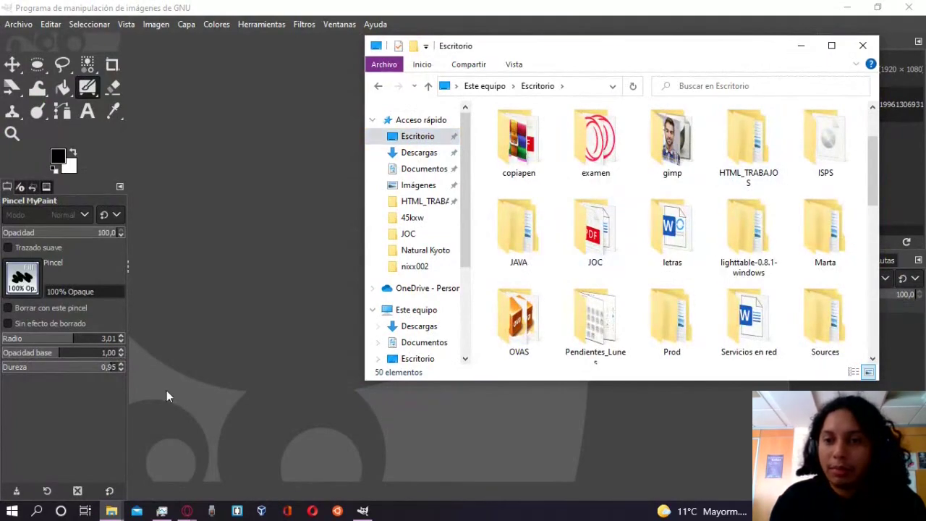
{"action": "key", "text": "g"}
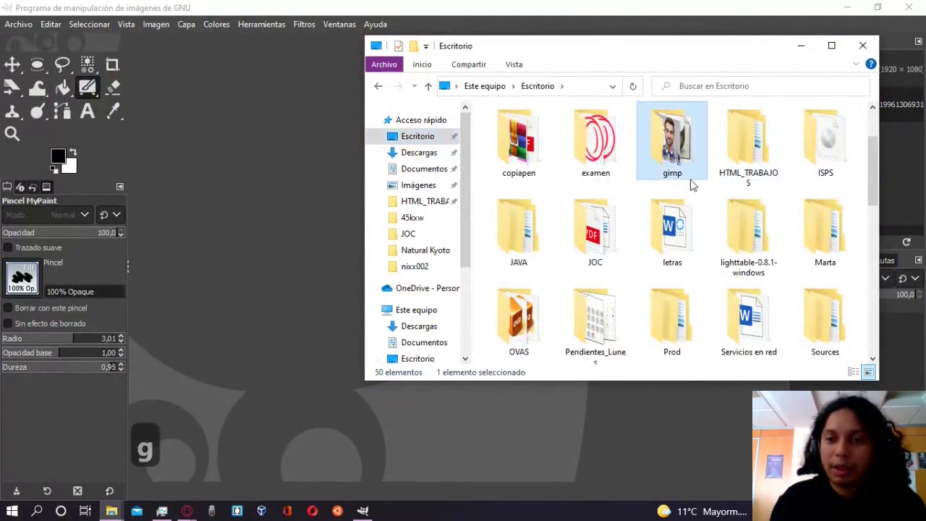
{"action": "double_click", "coordinate": [669, 143]}
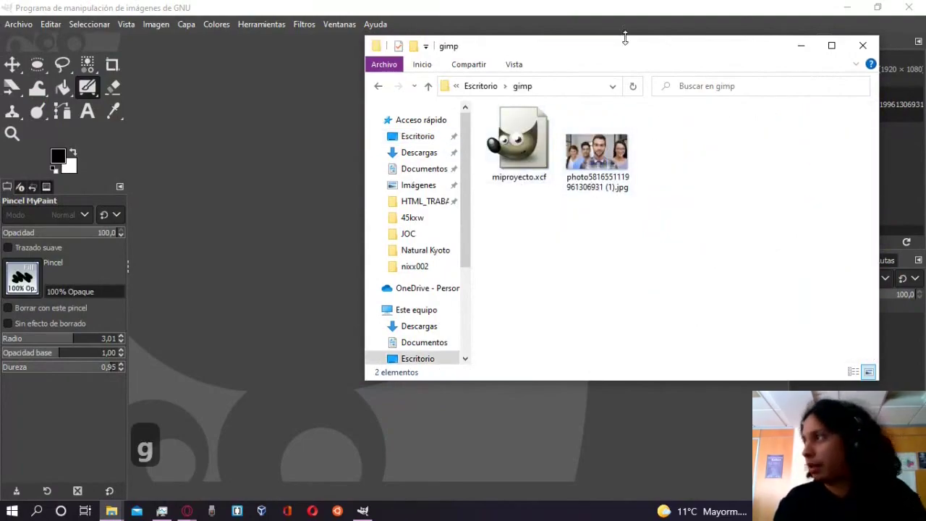
{"action": "left_click_drag", "start_coordinate": [623, 52], "coordinate": [661, 61]}
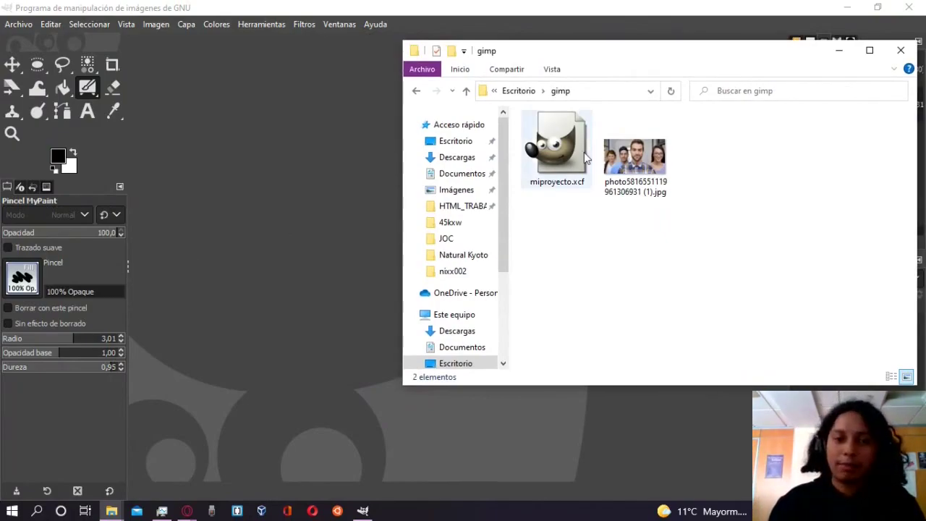
{"action": "left_click", "coordinate": [655, 157]}
Step: Open the group photo JPG in GIMP by dragging it in, then show the Filtros menu
{"action": "left_click_drag", "start_coordinate": [612, 215], "coordinate": [243, 283]}
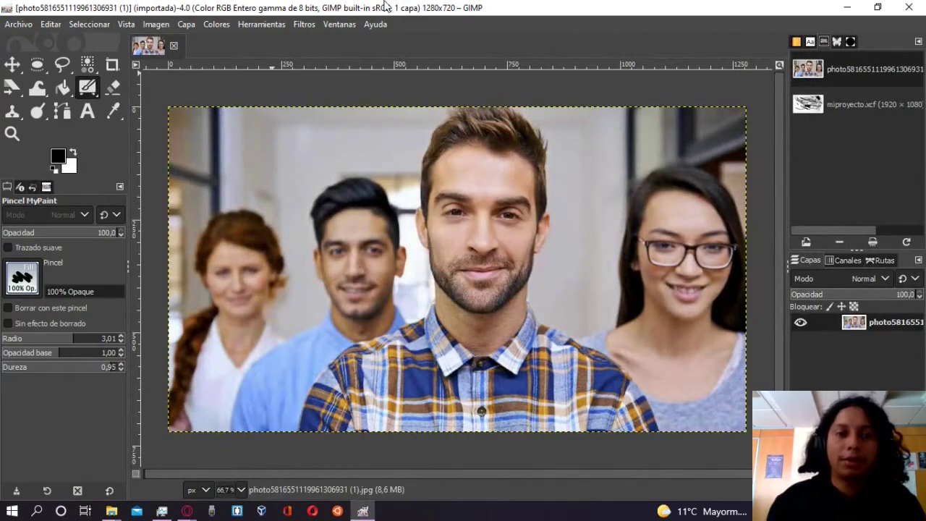
{"action": "left_click", "coordinate": [306, 25]}
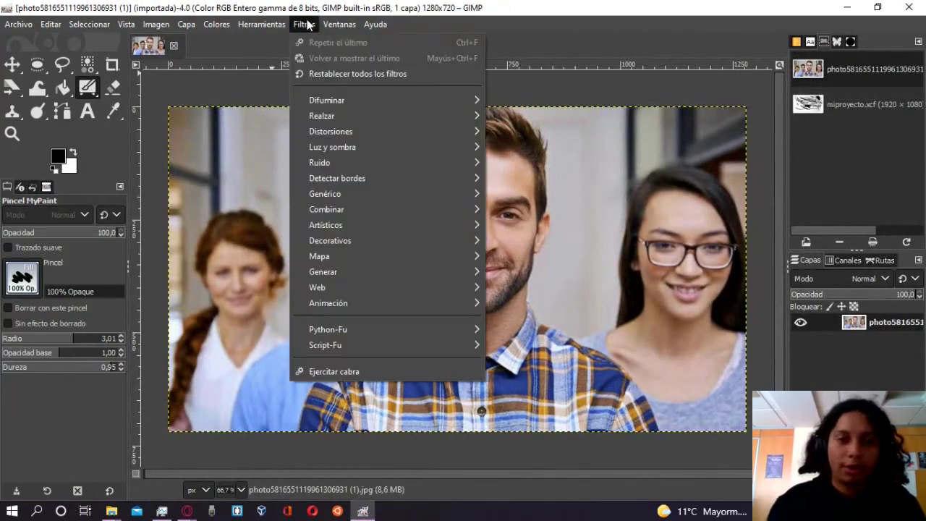
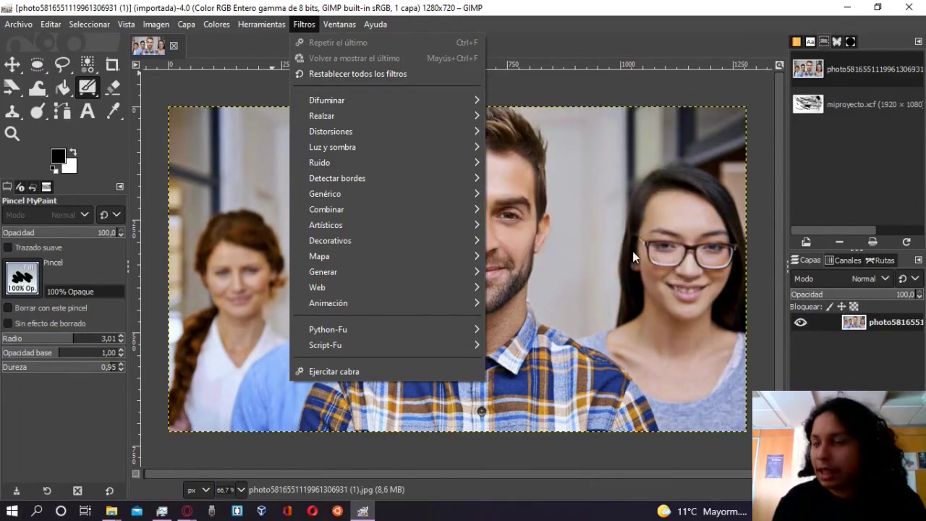
Step: Preview a Gaussian blur on the group photo in split view, then discard it
{"action": "left_click", "coordinate": [620, 244]}
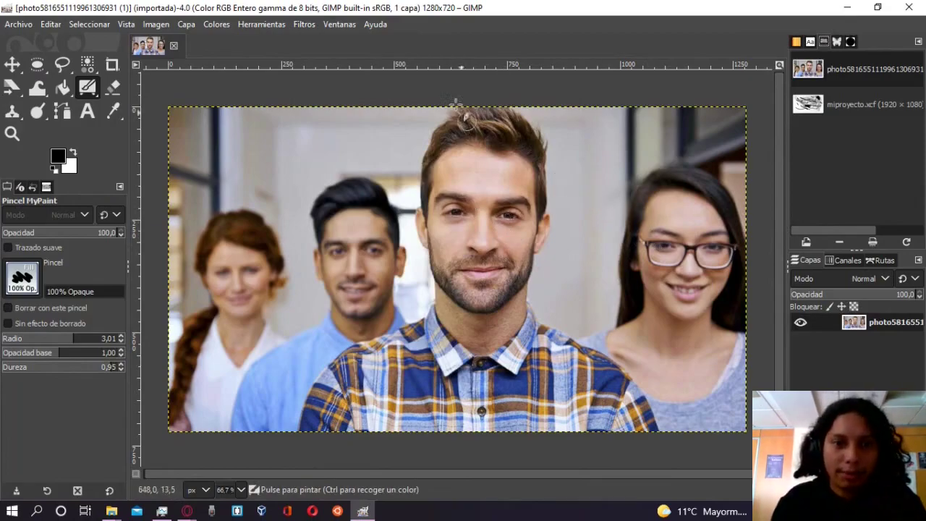
{"action": "left_click", "coordinate": [304, 25]}
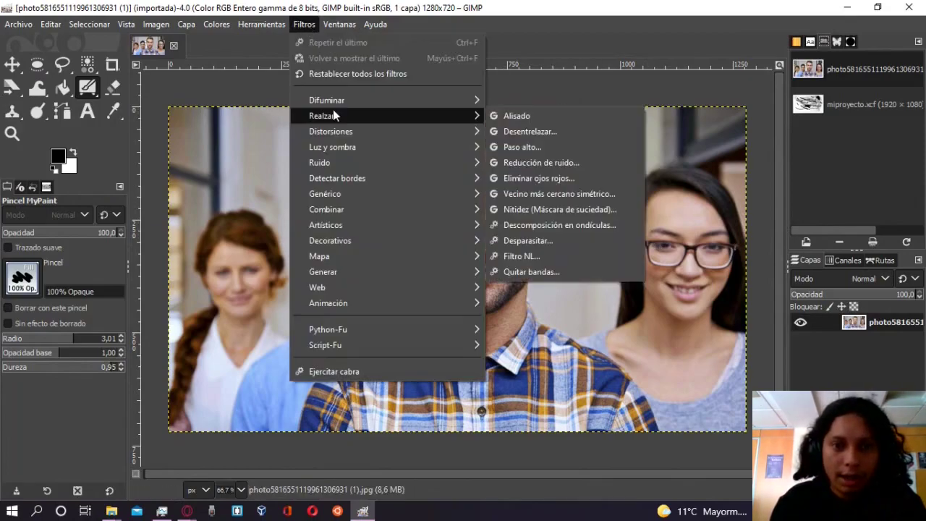
{"action": "mouse_move", "coordinate": [327, 100]}
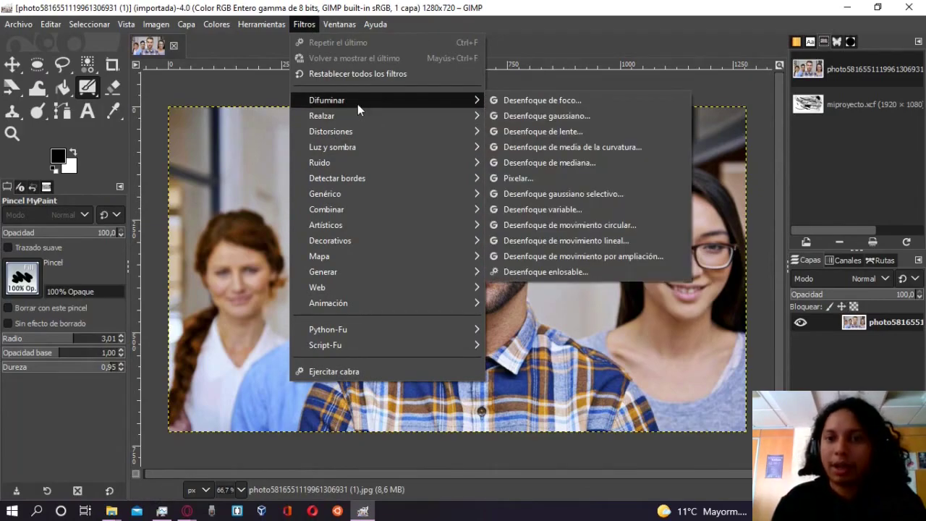
{"action": "left_click", "coordinate": [524, 113]}
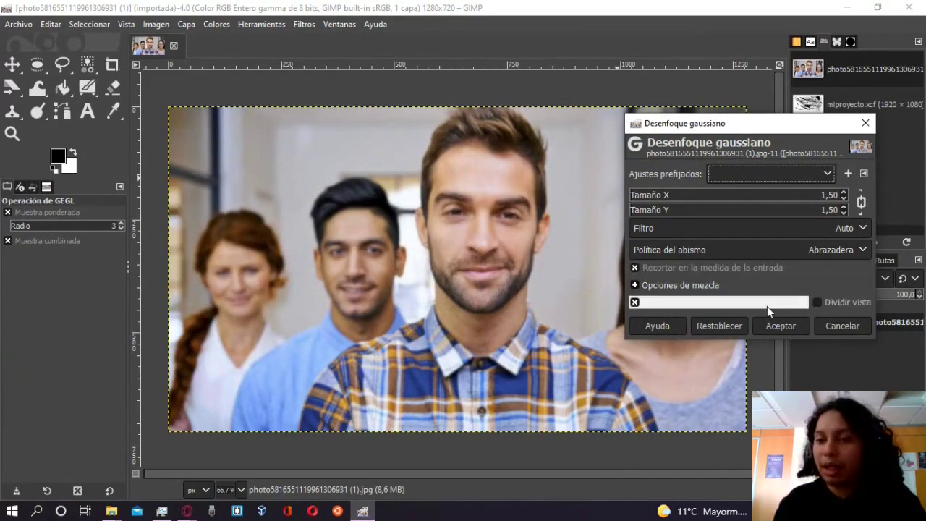
{"action": "left_click", "coordinate": [817, 303]}
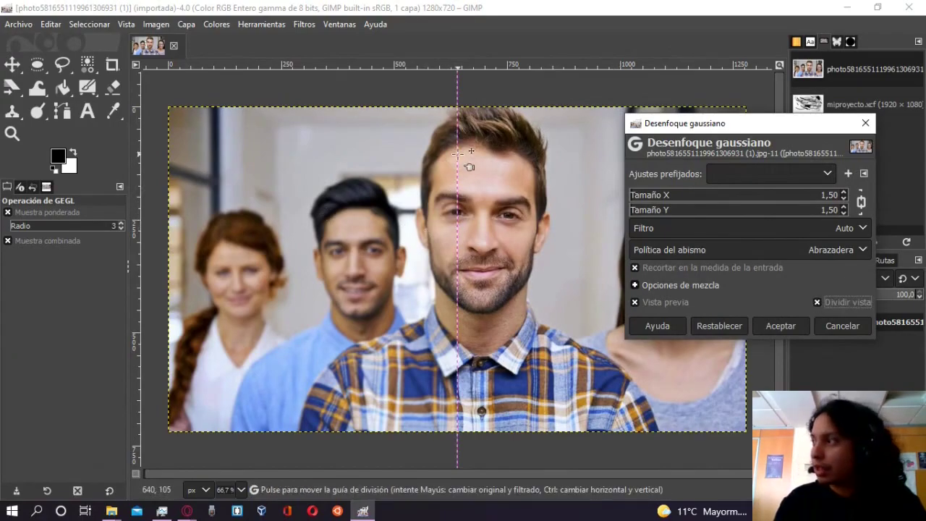
{"action": "mouse_move", "coordinate": [458, 150]}
{"action": "left_mouse_down"}
{"action": "mouse_move", "coordinate": [534, 156]}
{"action": "mouse_move", "coordinate": [406, 130]}
{"action": "mouse_move", "coordinate": [571, 154]}
{"action": "mouse_move", "coordinate": [558, 145]}
{"action": "mouse_move", "coordinate": [424, 134]}
{"action": "left_mouse_up"}
{"action": "left_click", "coordinate": [832, 327]}
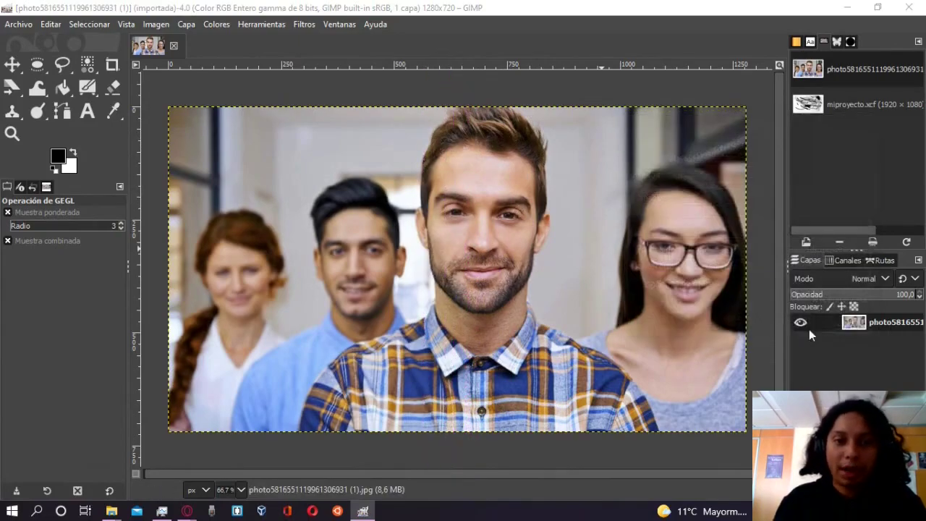
Step: Preview the vignette in split view and try lens distortion, discarding both unapplied
{"action": "left_click", "coordinate": [294, 25]}
{"action": "mouse_move", "coordinate": [326, 116]}
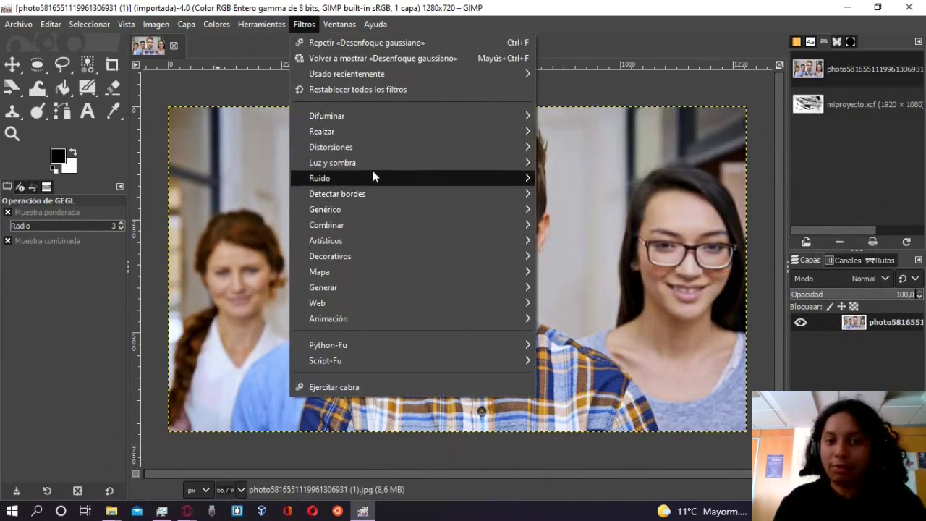
{"action": "mouse_move", "coordinate": [325, 240]}
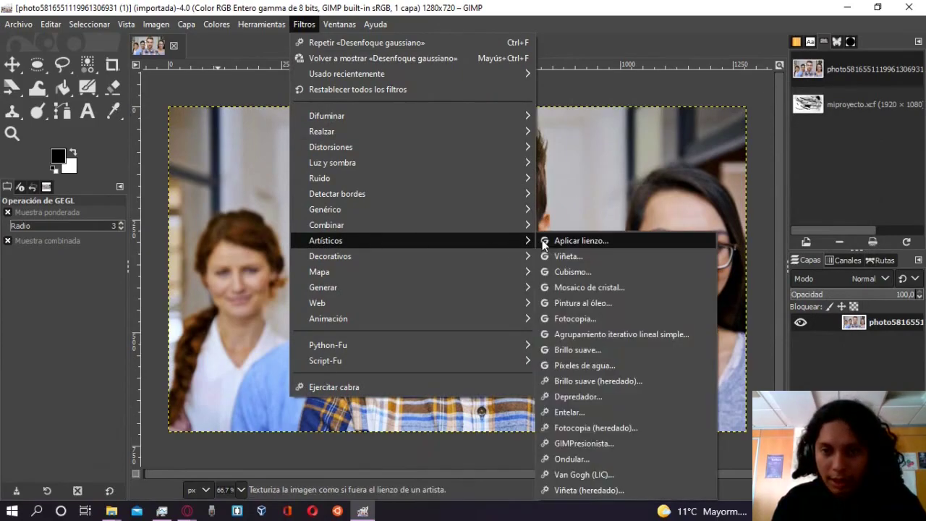
{"action": "left_click", "coordinate": [609, 254]}
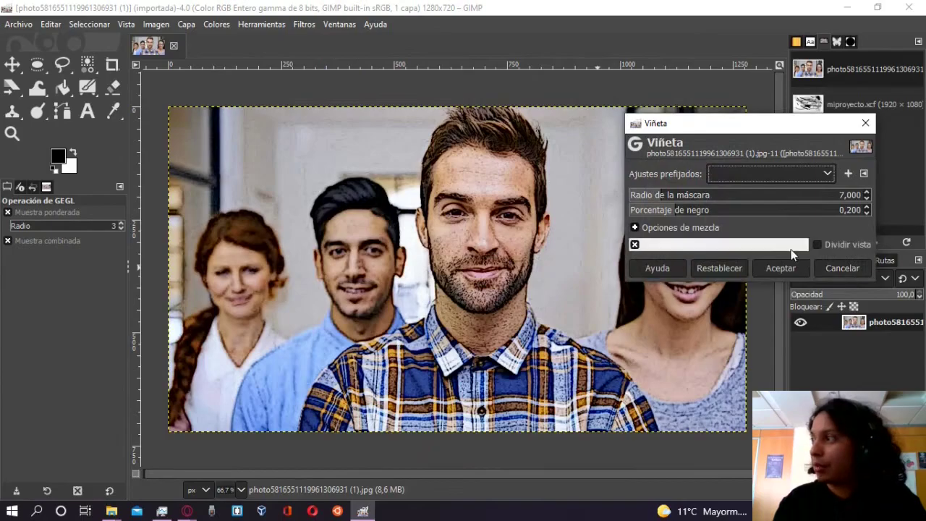
{"action": "left_click", "coordinate": [816, 244]}
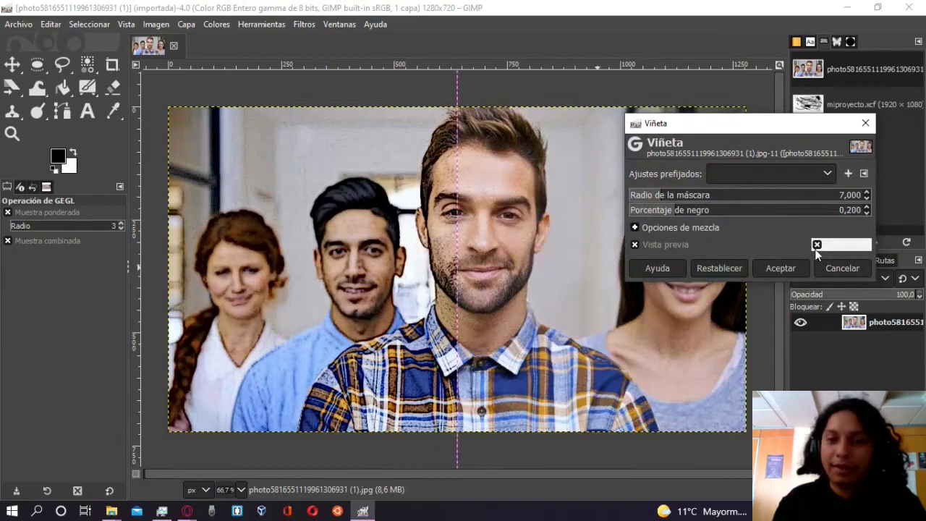
{"action": "mouse_move", "coordinate": [456, 278]}
{"action": "left_mouse_down"}
{"action": "mouse_move", "coordinate": [546, 265]}
{"action": "mouse_move", "coordinate": [250, 267]}
{"action": "mouse_move", "coordinate": [493, 277]}
{"action": "mouse_move", "coordinate": [483, 270]}
{"action": "left_mouse_up"}
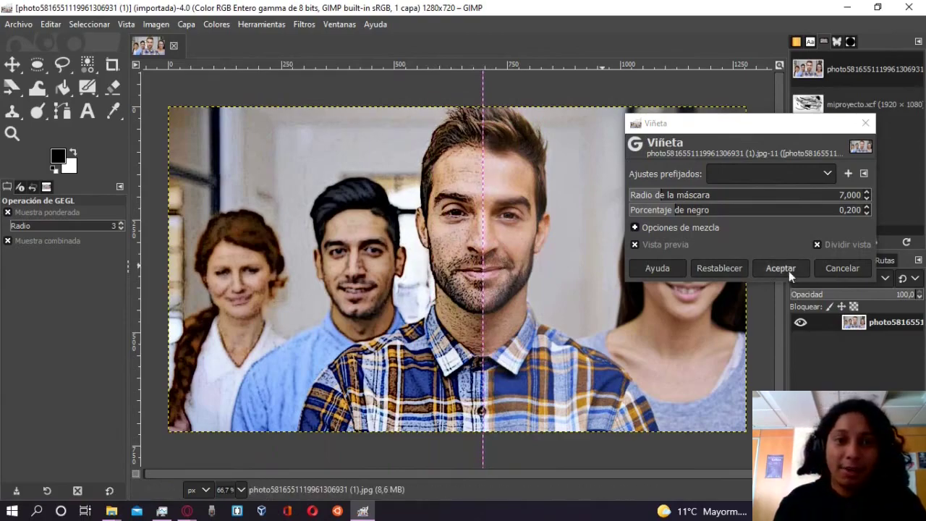
{"action": "left_click", "coordinate": [842, 269]}
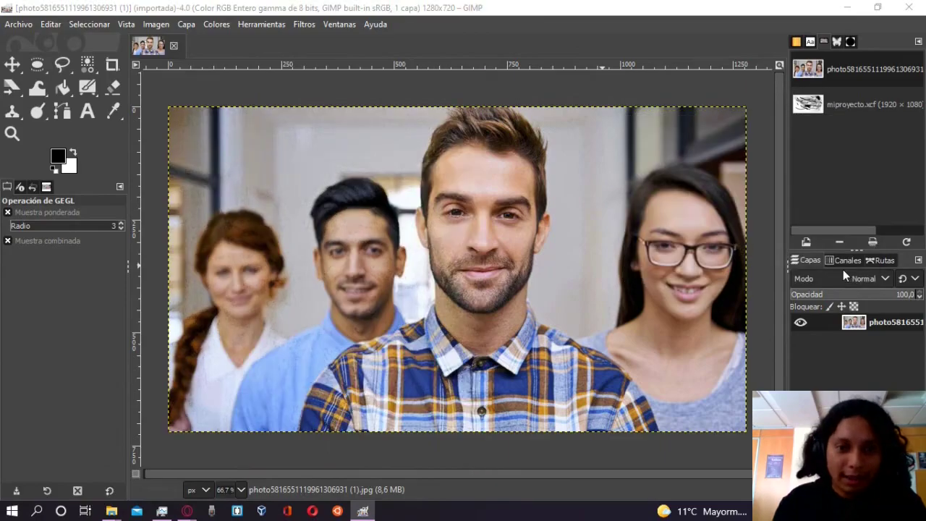
{"action": "left_click", "coordinate": [303, 26]}
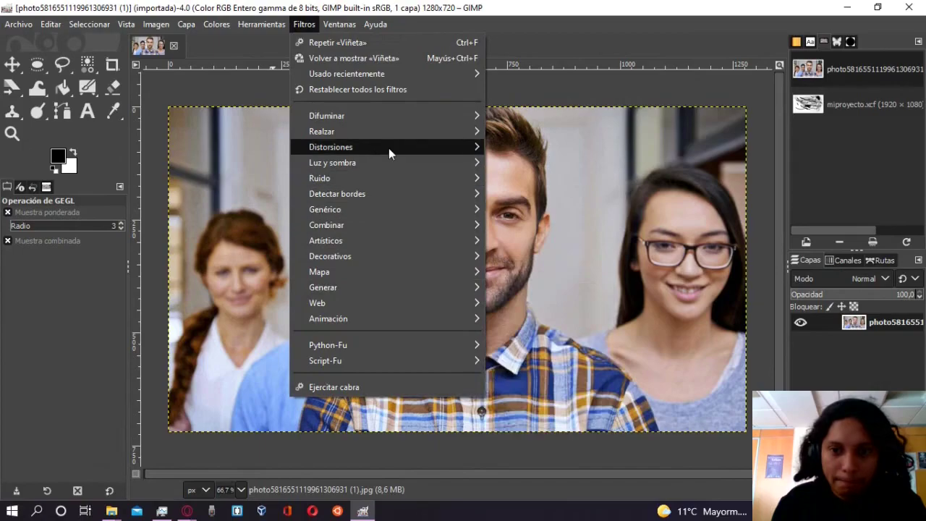
{"action": "mouse_move", "coordinate": [330, 147]}
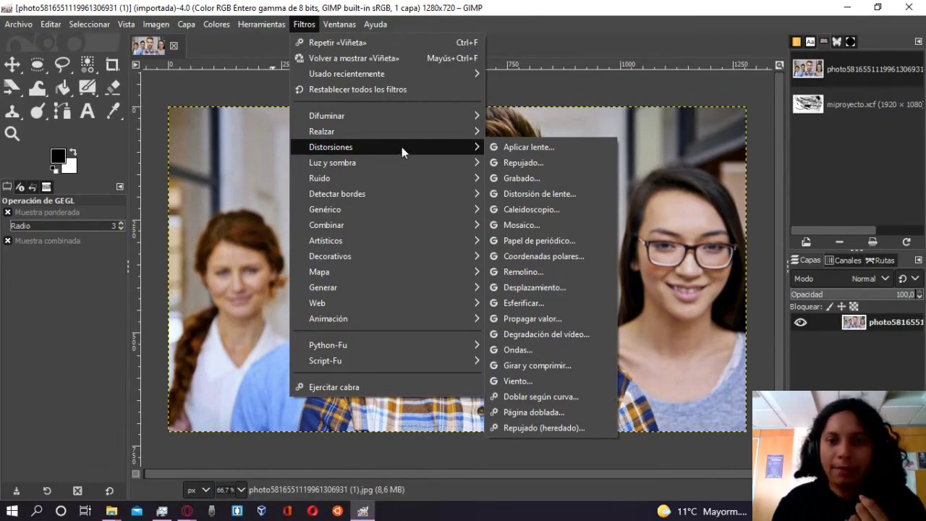
{"action": "left_click", "coordinate": [506, 146]}
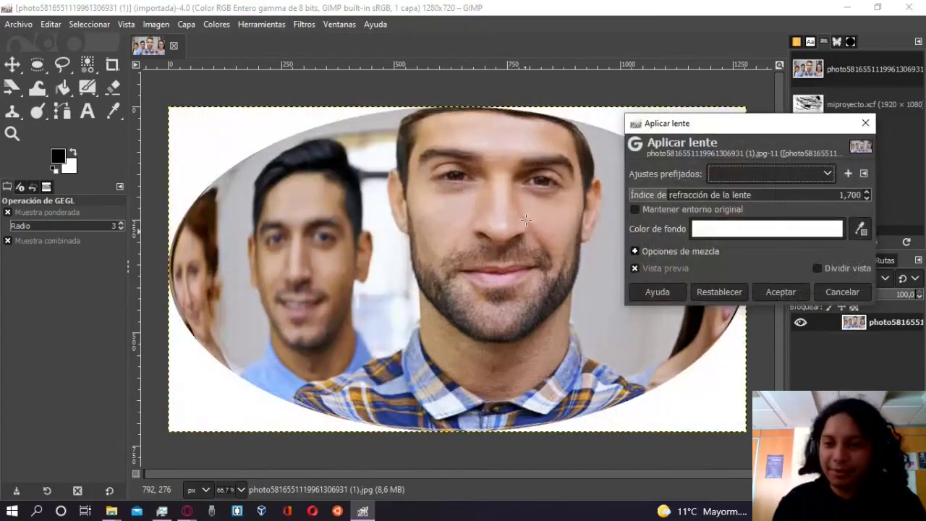
{"action": "left_click", "coordinate": [849, 291]}
Step: Open Ruido HSV with holdness 3, hue 58,08, saturation 0,154 and value 0,108
{"action": "left_click", "coordinate": [304, 27]}
{"action": "mouse_move", "coordinate": [319, 178]}
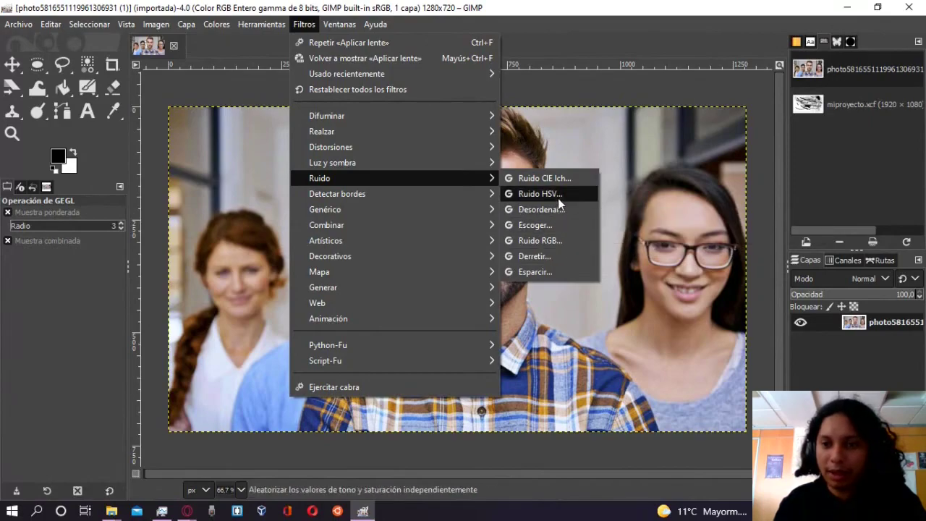
{"action": "left_click", "coordinate": [557, 197]}
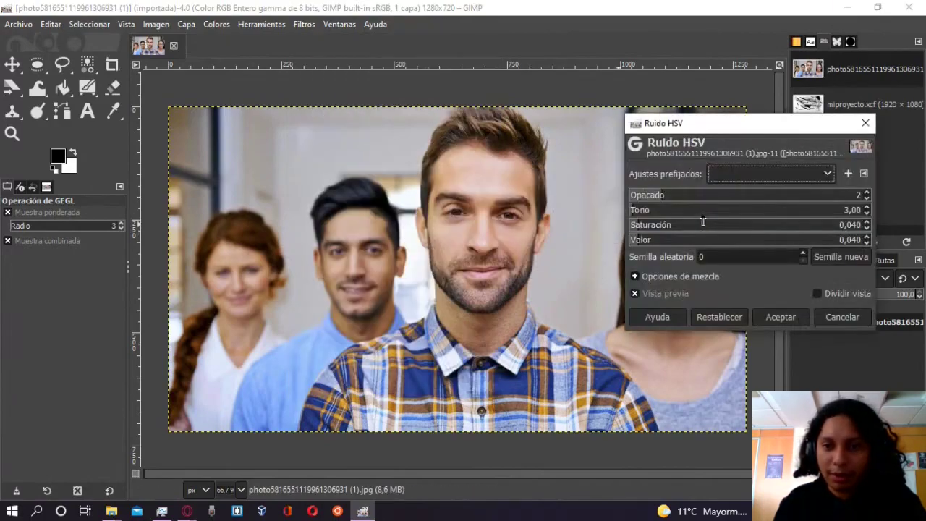
{"action": "left_click", "coordinate": [698, 197]}
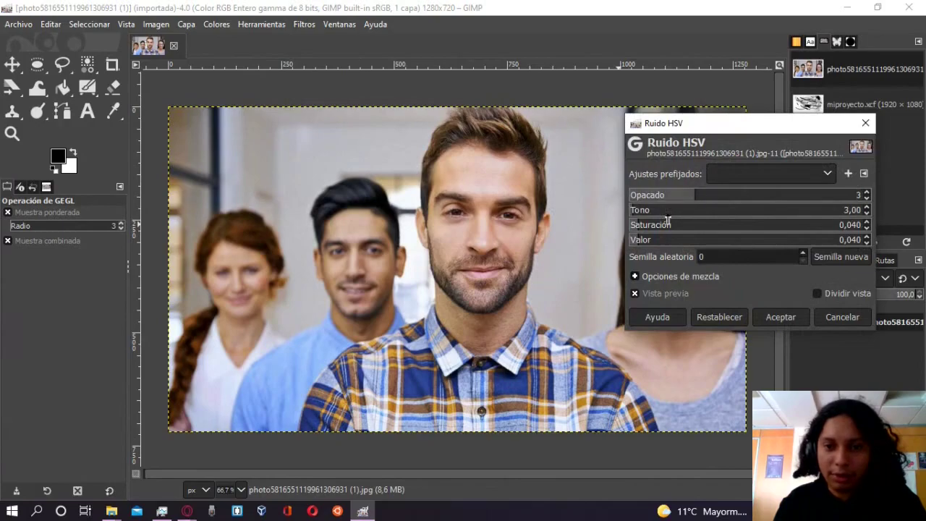
{"action": "mouse_move", "coordinate": [670, 212]}
{"action": "left_mouse_down"}
{"action": "mouse_move", "coordinate": [703, 211]}
{"action": "mouse_move", "coordinate": [693, 225]}
{"action": "mouse_move", "coordinate": [730, 241]}
{"action": "left_mouse_up"}
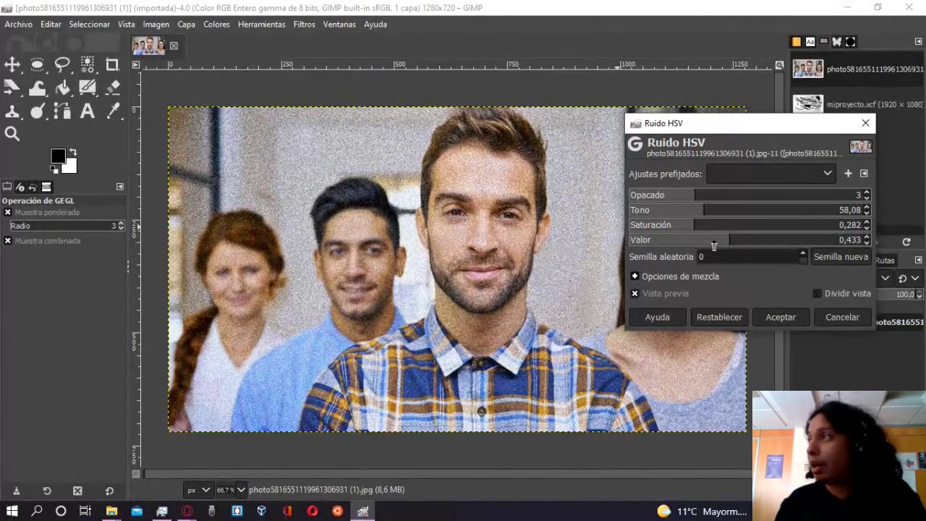
{"action": "left_click_drag", "start_coordinate": [714, 241], "coordinate": [654, 241]}
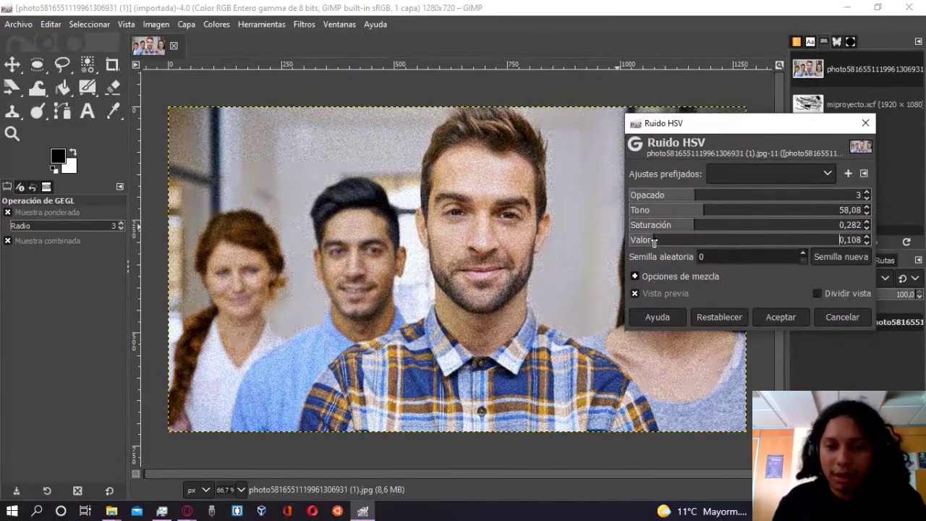
{"action": "left_click_drag", "start_coordinate": [680, 227], "coordinate": [667, 226]}
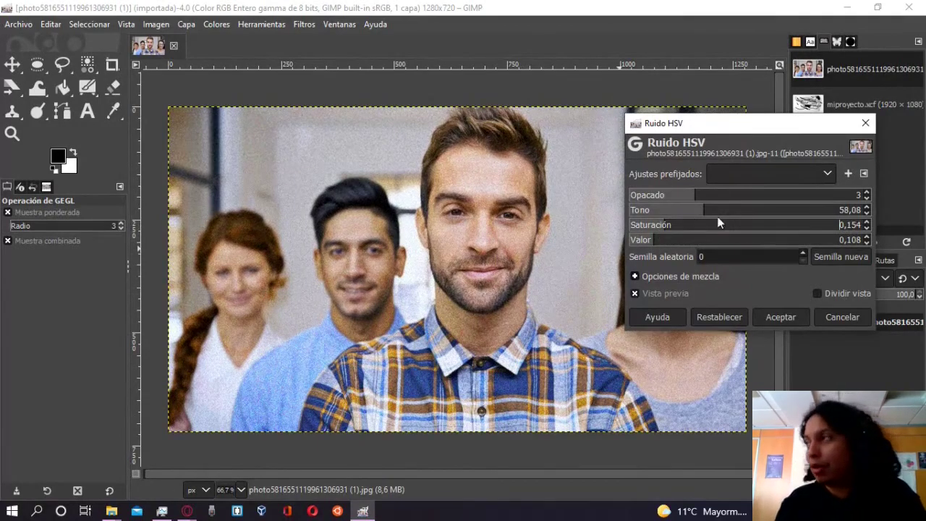
Step: Compare the HSV noise with the original in split view, then close it unapplied
{"action": "left_click", "coordinate": [817, 293]}
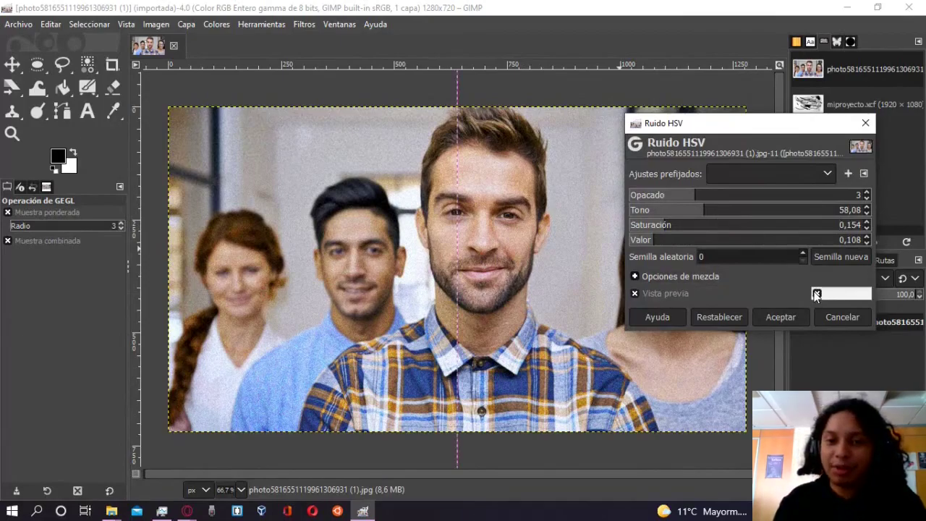
{"action": "left_click_drag", "start_coordinate": [457, 268], "coordinate": [587, 266]}
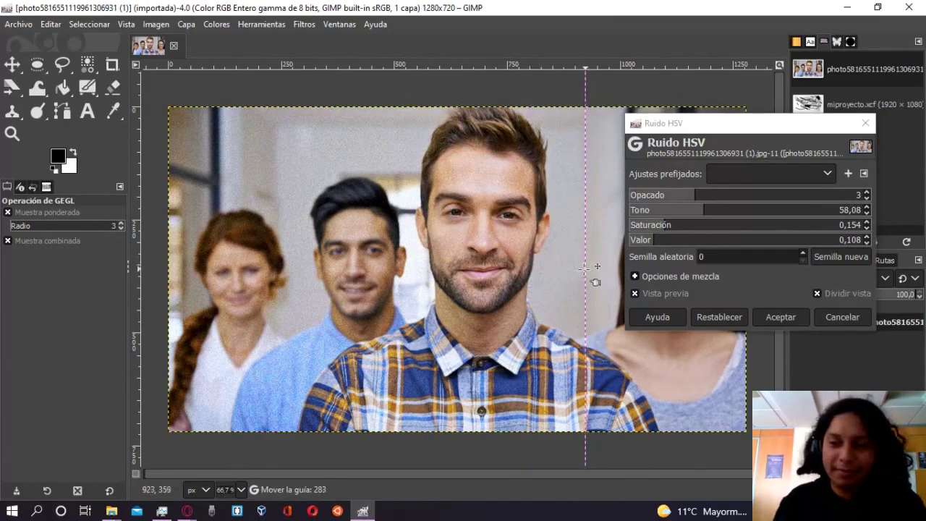
{"action": "left_click_drag", "start_coordinate": [586, 266], "coordinate": [468, 267]}
{"action": "left_click", "coordinate": [791, 321]}
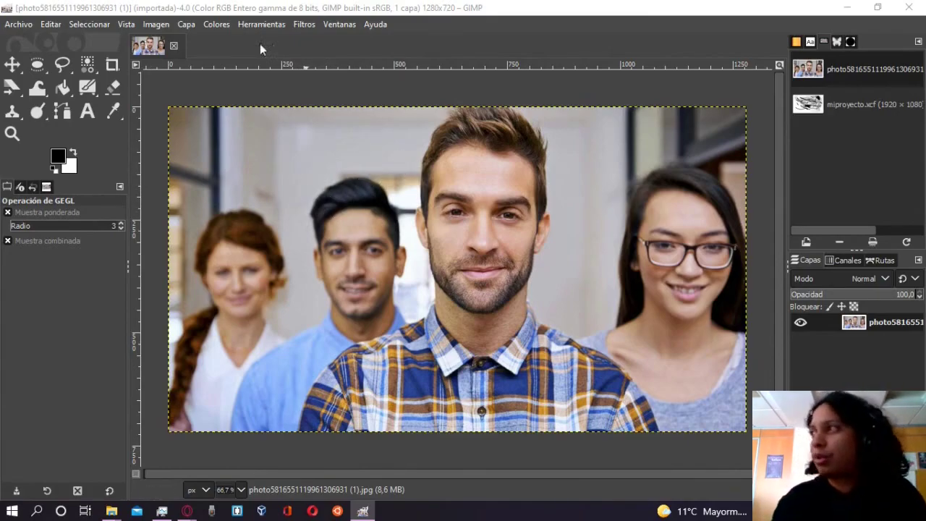
Step: Bring GIMP to the front and show the Symmetry Painting panel tab in the dock
{"action": "left_click", "coordinate": [298, 6]}
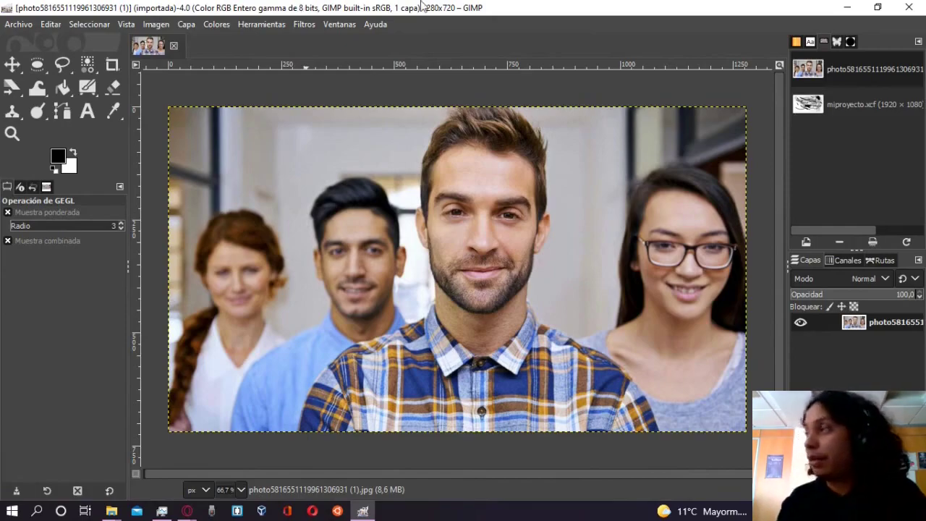
{"action": "right_click", "coordinate": [474, 6]}
{"action": "left_click", "coordinate": [473, 6]}
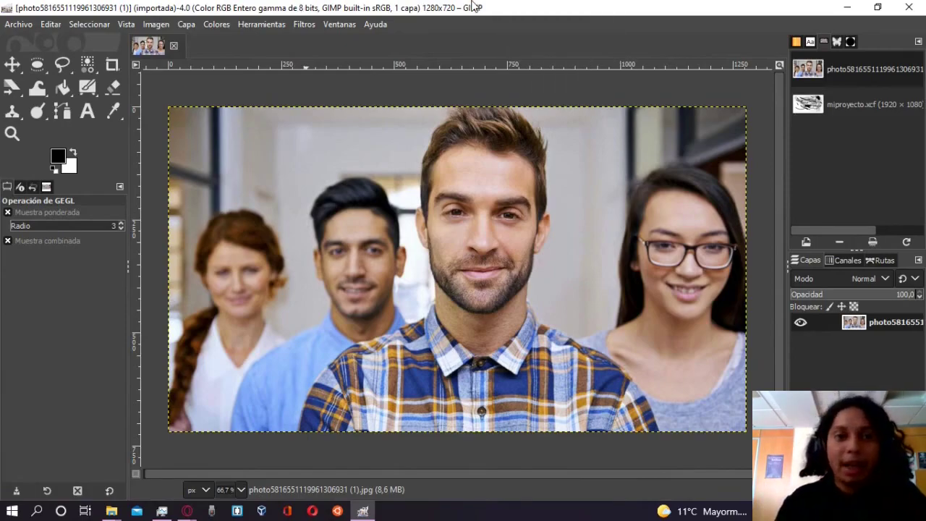
{"action": "right_click", "coordinate": [362, 4]}
{"action": "left_click", "coordinate": [870, 113]}
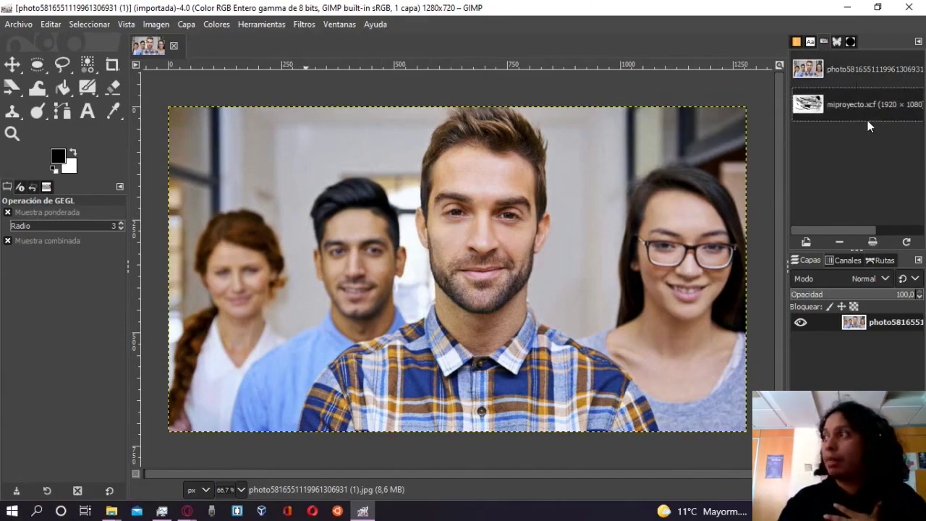
{"action": "left_click", "coordinate": [837, 41]}
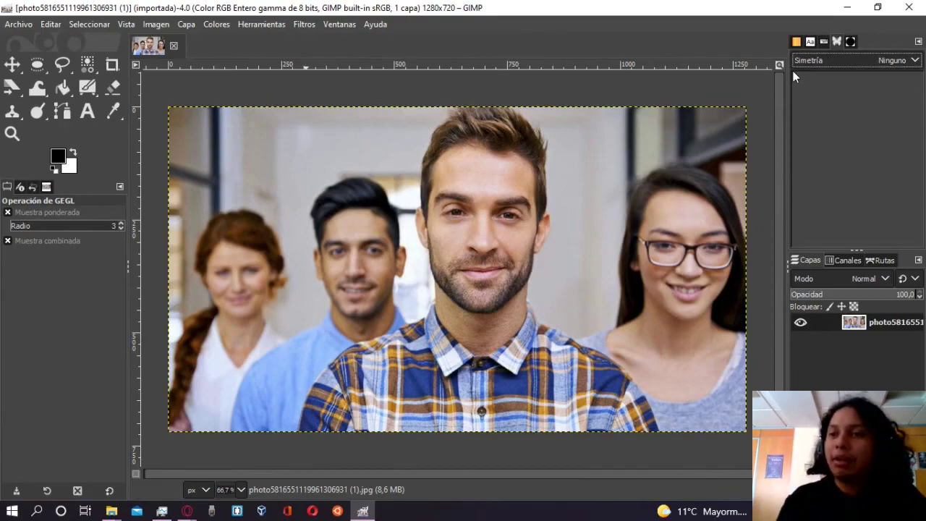
{"action": "left_click", "coordinate": [854, 40]}
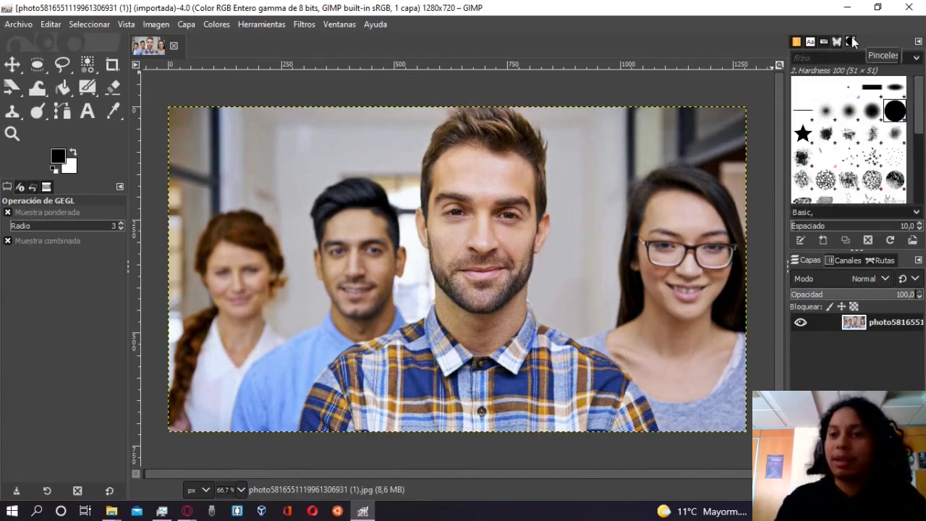
{"action": "left_click", "coordinate": [836, 42]}
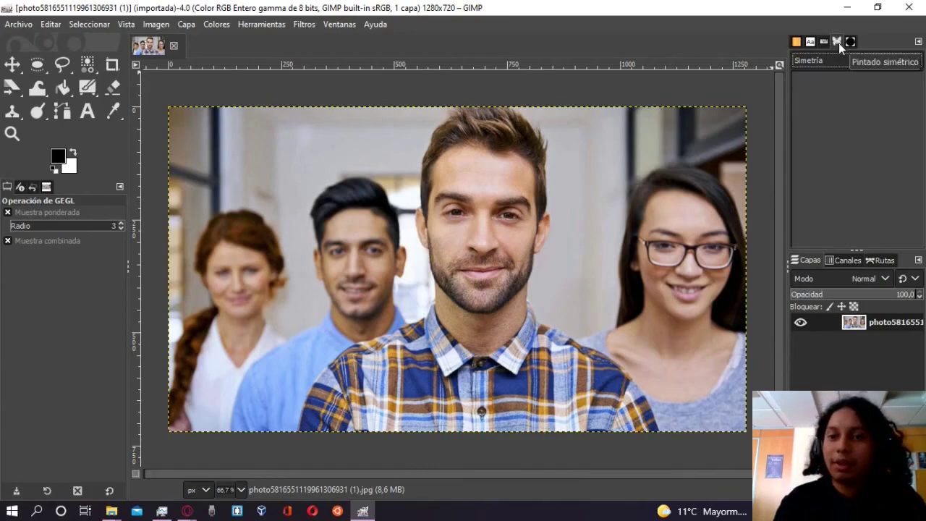
Step: Re-dock the detached Symmetry Painting panel from the Dockable Dialogs list
{"action": "left_click_drag", "start_coordinate": [643, 85], "coordinate": [641, 89]}
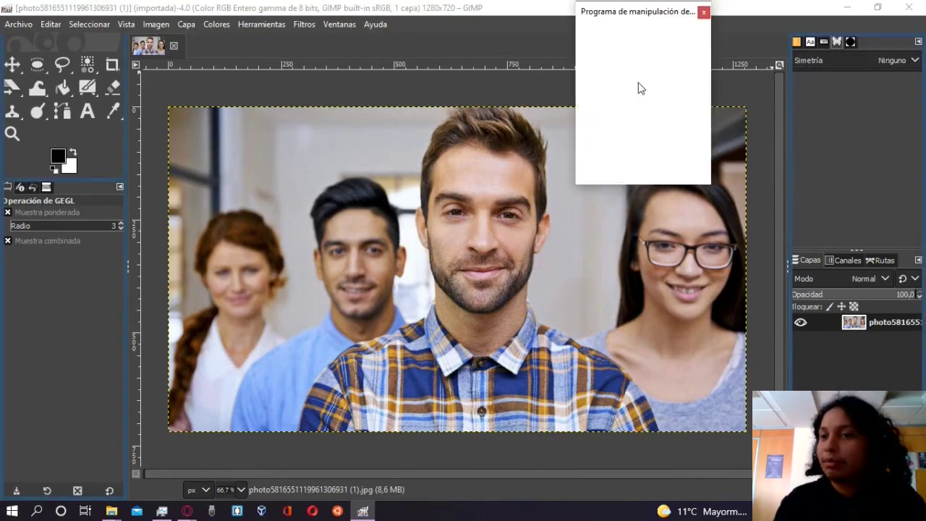
{"action": "left_click", "coordinate": [703, 14]}
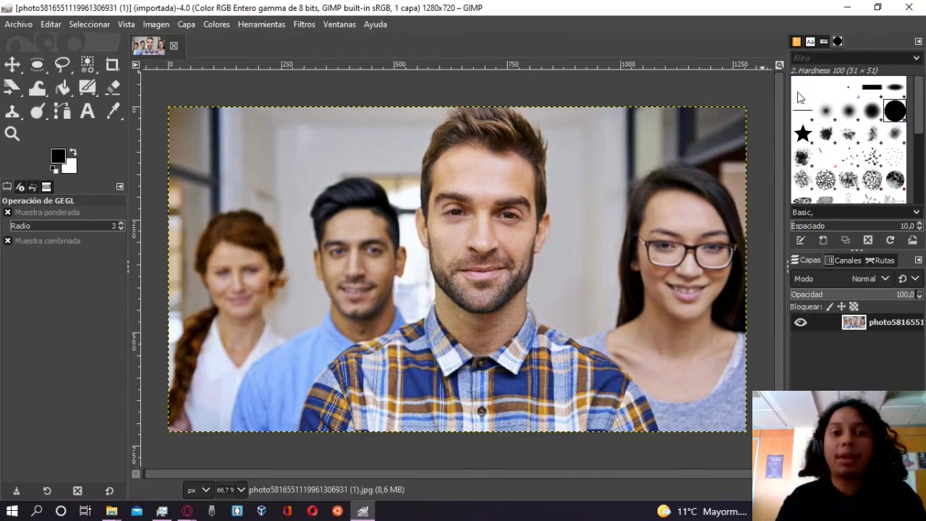
{"action": "left_click", "coordinate": [337, 23]}
{"action": "mouse_move", "coordinate": [379, 58]}
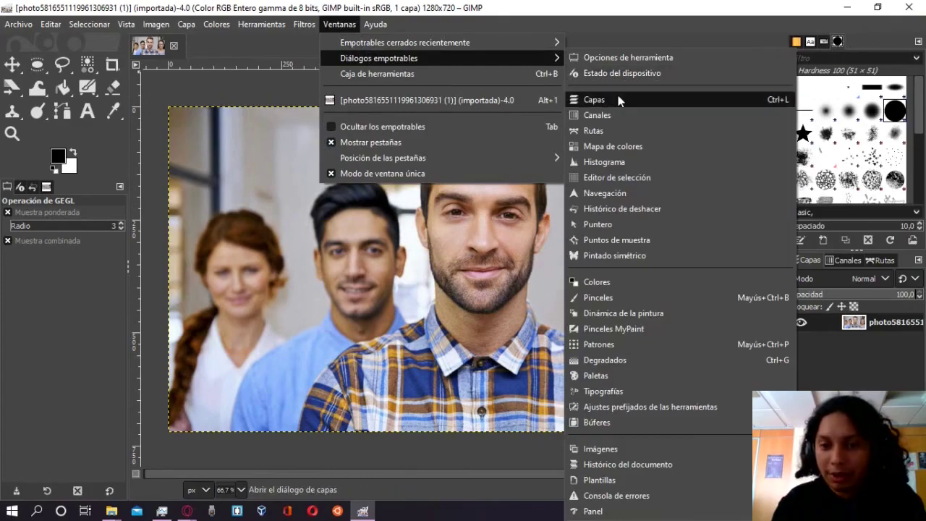
{"action": "left_click", "coordinate": [609, 256]}
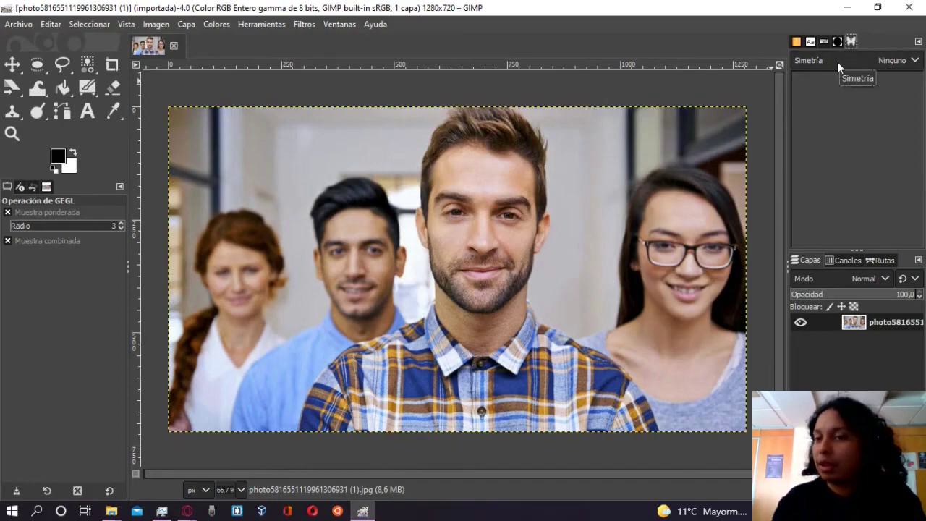
Step: Set symmetry to Espejo with Simetría horizontal ticked, then zoom and pan to check the axis
{"action": "left_click", "coordinate": [837, 62]}
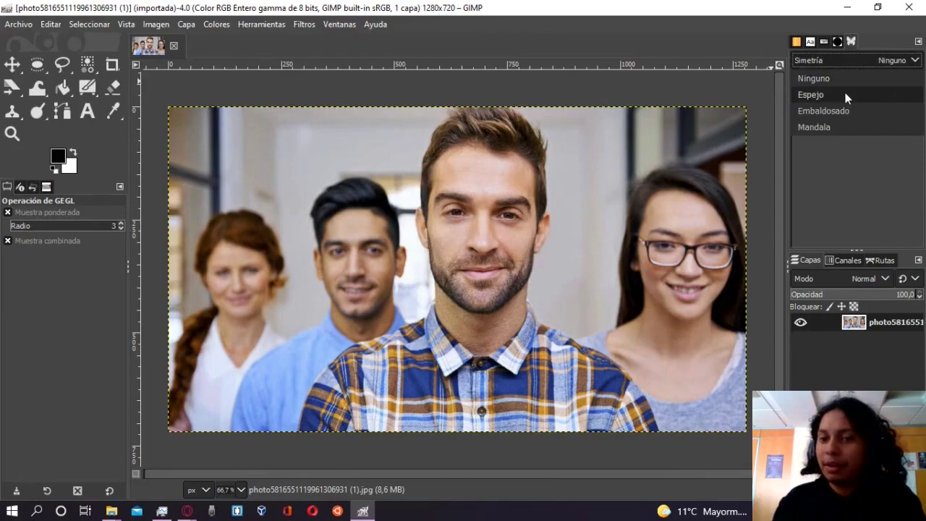
{"action": "left_click", "coordinate": [845, 94]}
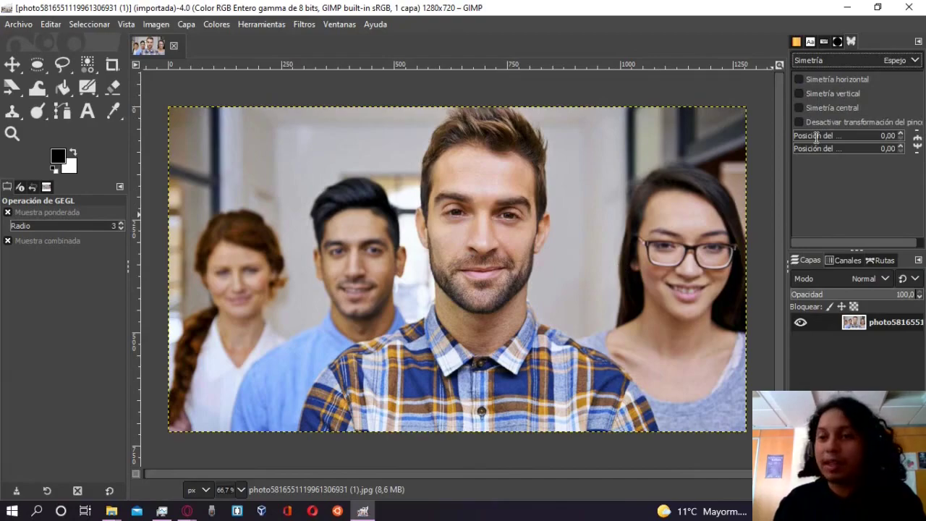
{"action": "left_click", "coordinate": [799, 79]}
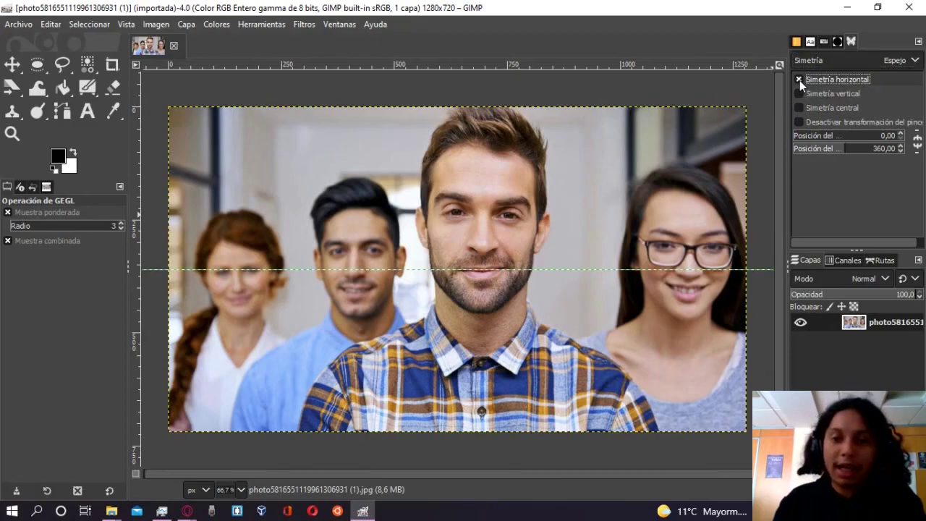
{"action": "scroll", "coordinate": [463, 274], "scroll_direction": "up", "scroll_amount": 3}
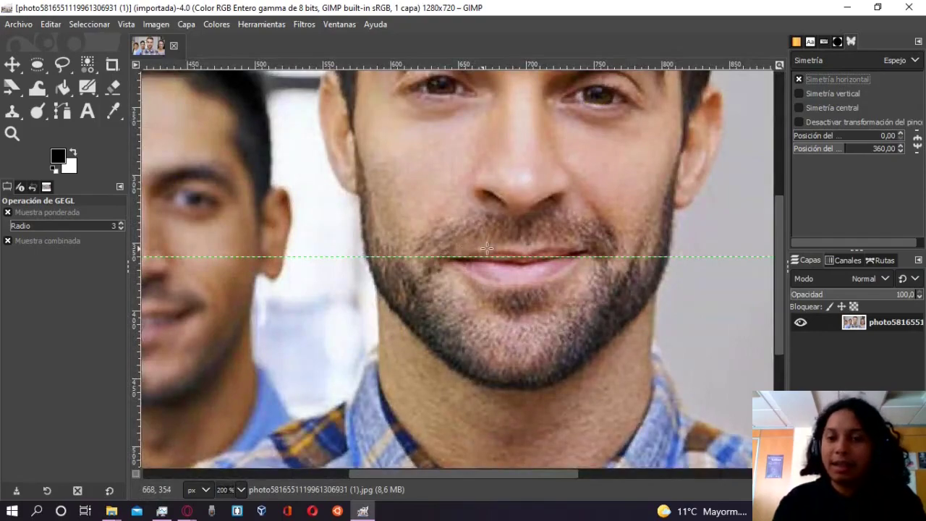
{"action": "scroll", "coordinate": [486, 248], "scroll_direction": "down", "scroll_amount": 3}
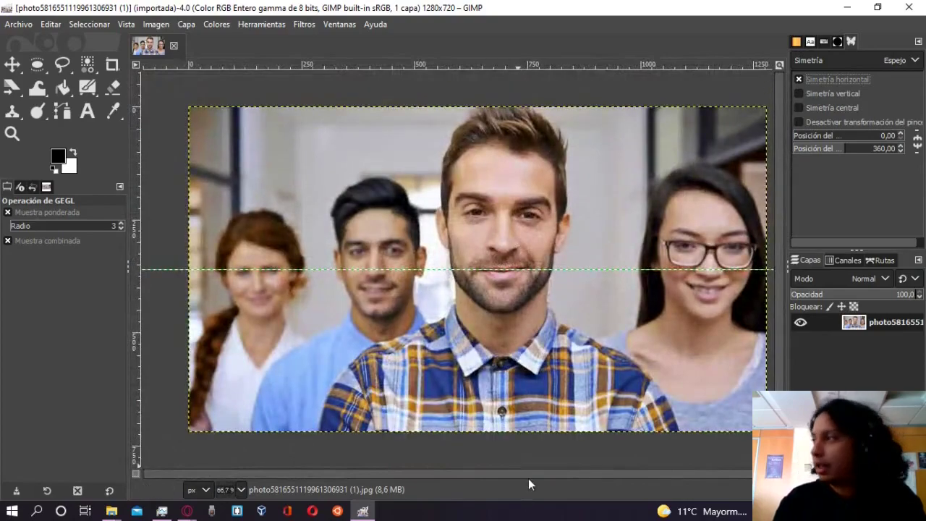
{"action": "left_click_drag", "start_coordinate": [529, 474], "coordinate": [547, 471]}
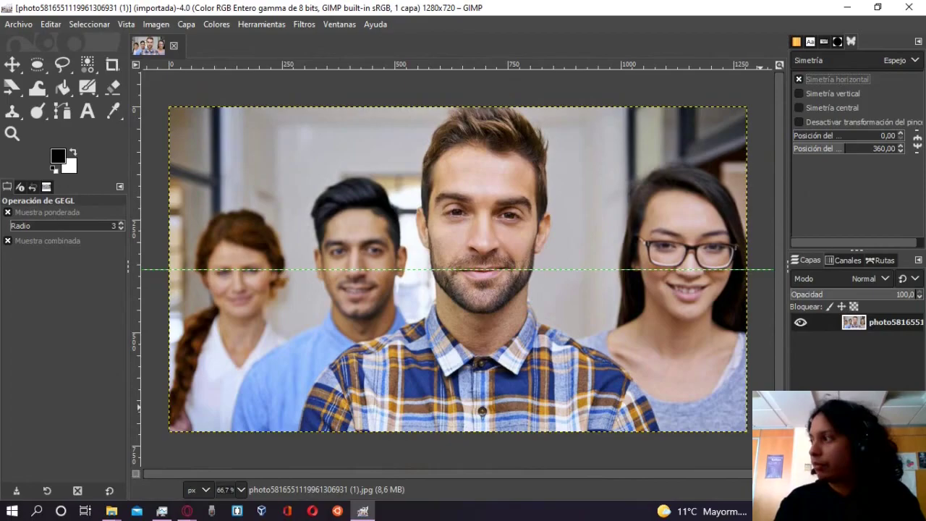
Step: Add a transparent-filled layer named Capa and switch to the Pincel brush tool
{"action": "key", "text": "ctrl+shift+n"}
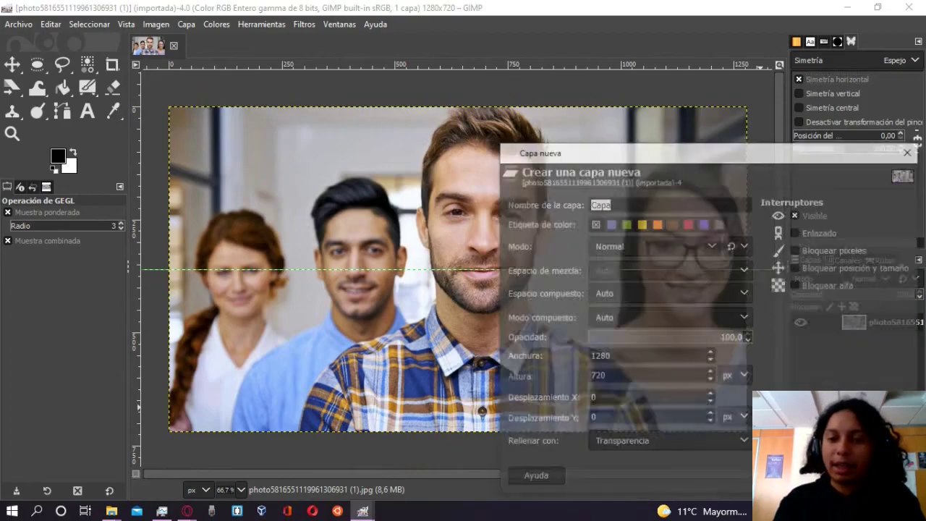
{"action": "left_click", "coordinate": [680, 440]}
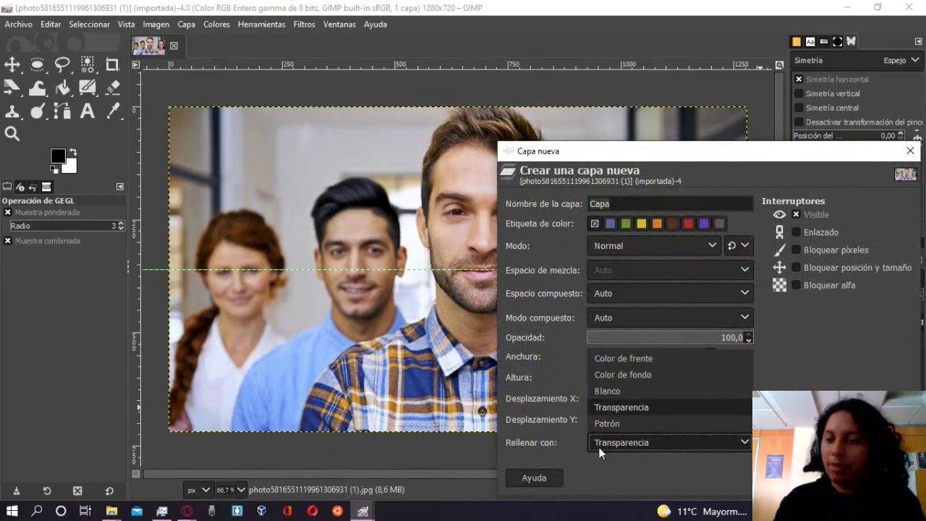
{"action": "left_click", "coordinate": [620, 407]}
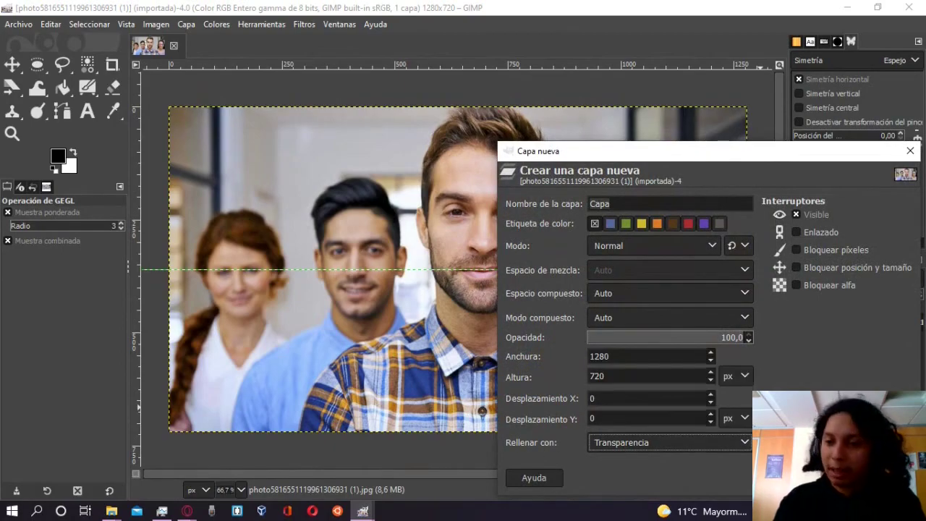
{"action": "left_click", "coordinate": [879, 478]}
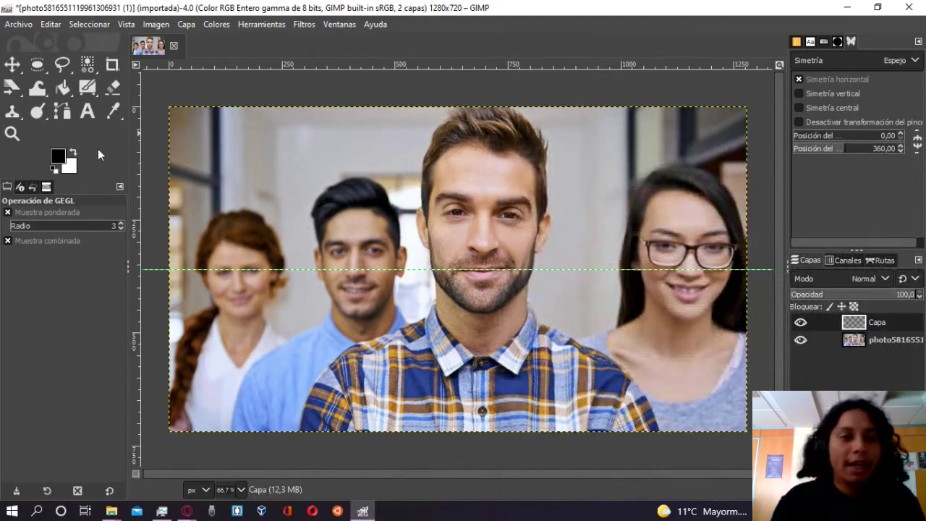
{"action": "left_click", "coordinate": [87, 87]}
{"action": "left_click", "coordinate": [129, 90]}
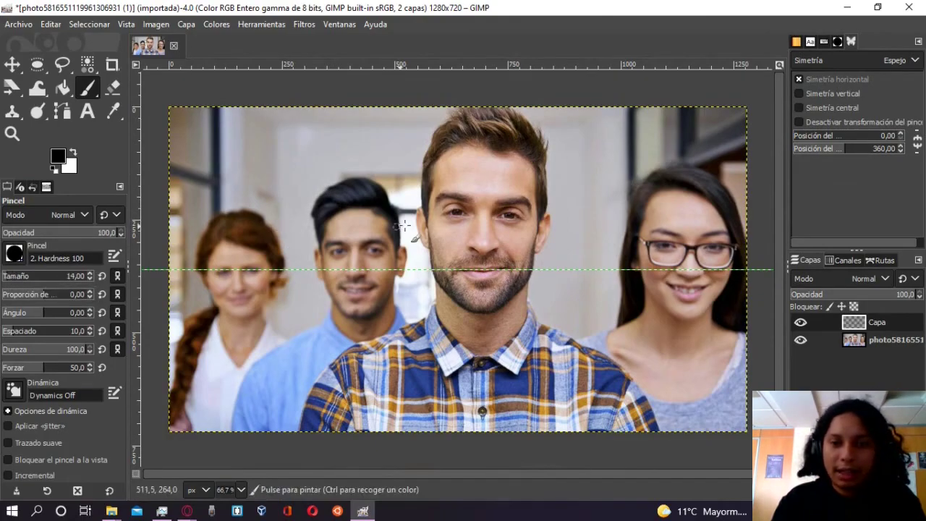
Step: Paint mirrored freehand test strokes and an arrow, undoing each with Ctrl+Z
{"action": "mouse_move", "coordinate": [489, 185]}
{"action": "left_mouse_down"}
{"action": "mouse_move", "coordinate": [504, 201]}
{"action": "mouse_move", "coordinate": [528, 205]}
{"action": "mouse_move", "coordinate": [535, 194]}
{"action": "mouse_move", "coordinate": [551, 204]}
{"action": "left_mouse_up"}
{"action": "key", "text": "ctrl+z"}
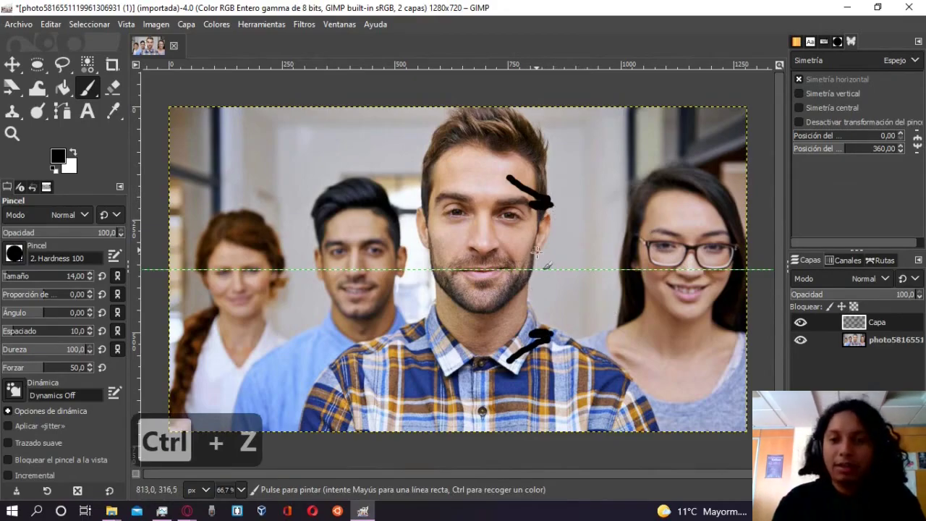
{"action": "key", "text": "ctrl+z"}
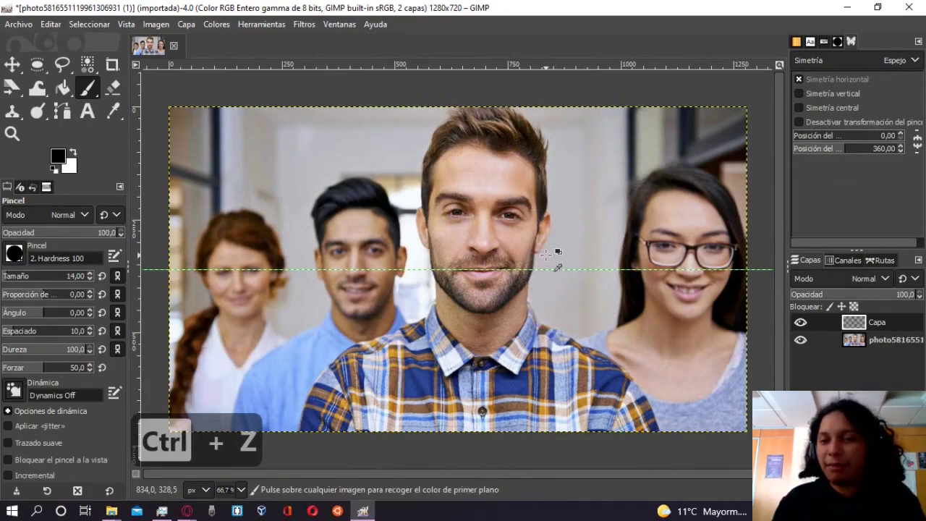
{"action": "mouse_move", "coordinate": [531, 206]}
{"action": "left_mouse_down"}
{"action": "mouse_move", "coordinate": [575, 270]}
{"action": "mouse_move", "coordinate": [418, 266]}
{"action": "left_mouse_up"}
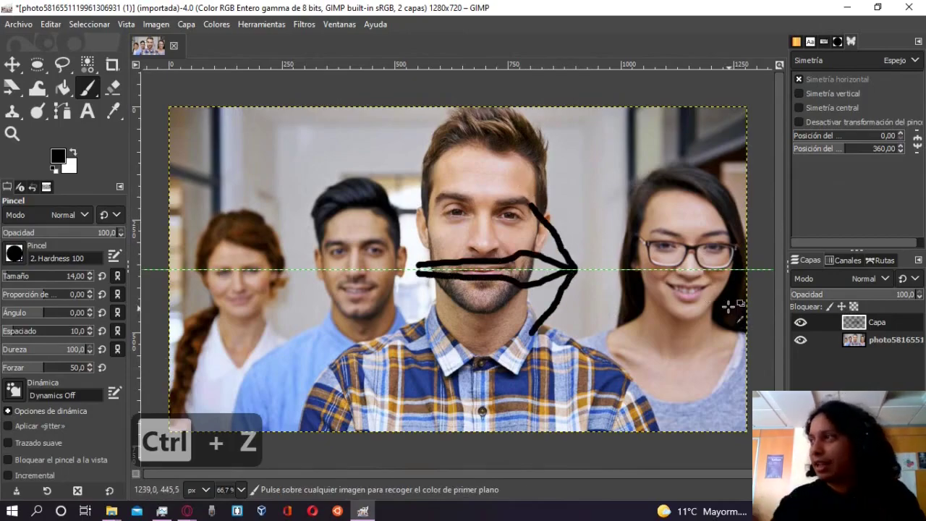
{"action": "key", "text": "ctrl+z"}
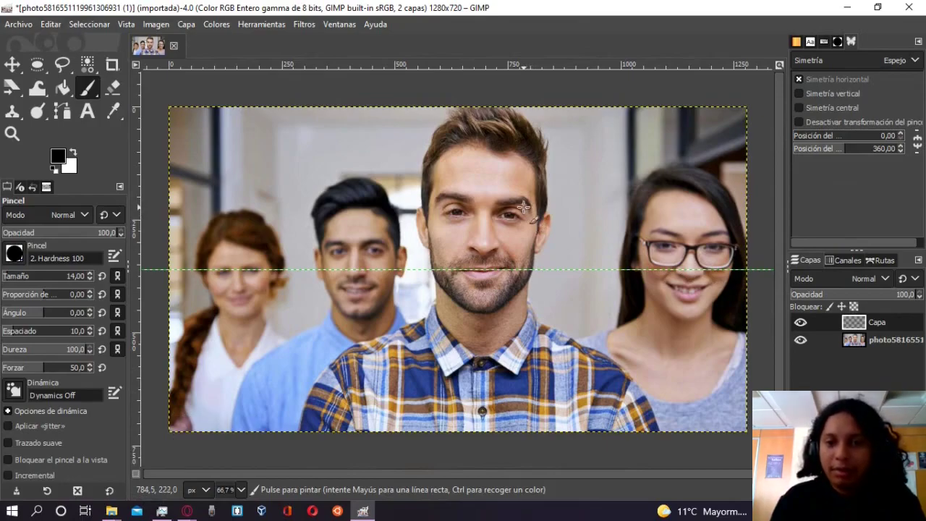
Step: Shift-click a straight-line arrow from a forehead dot, then undo it back to the dot
{"action": "key", "text": "shift"}
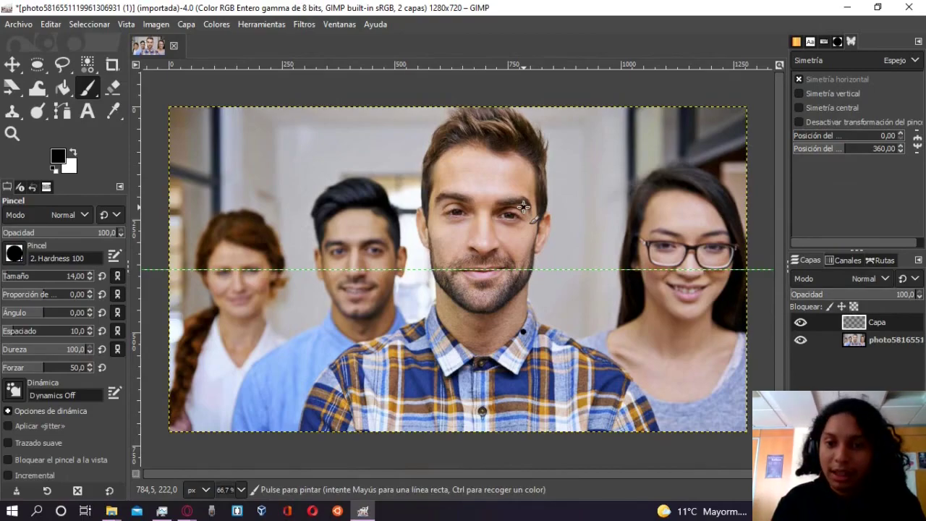
{"action": "left_click", "coordinate": [523, 207]}
{"action": "key", "text": "shift"}
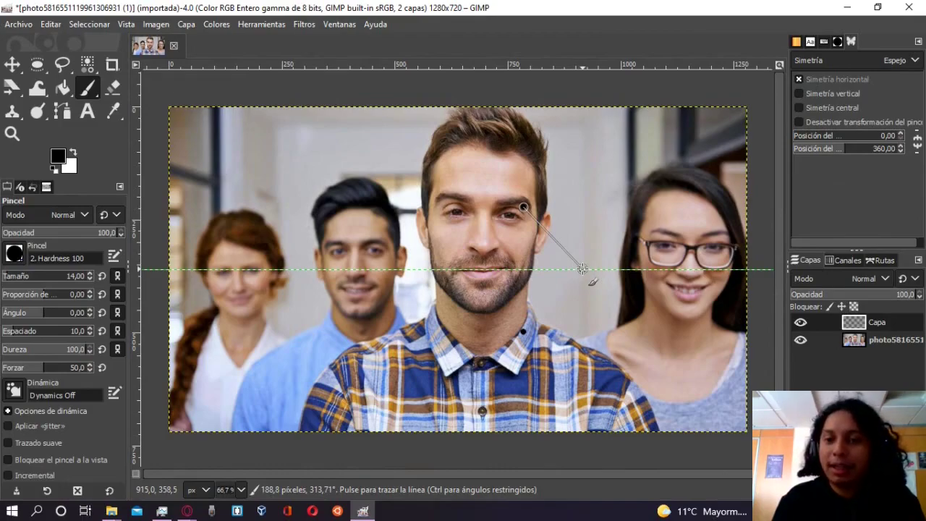
{"action": "left_click", "coordinate": [582, 270], "text": "shift"}
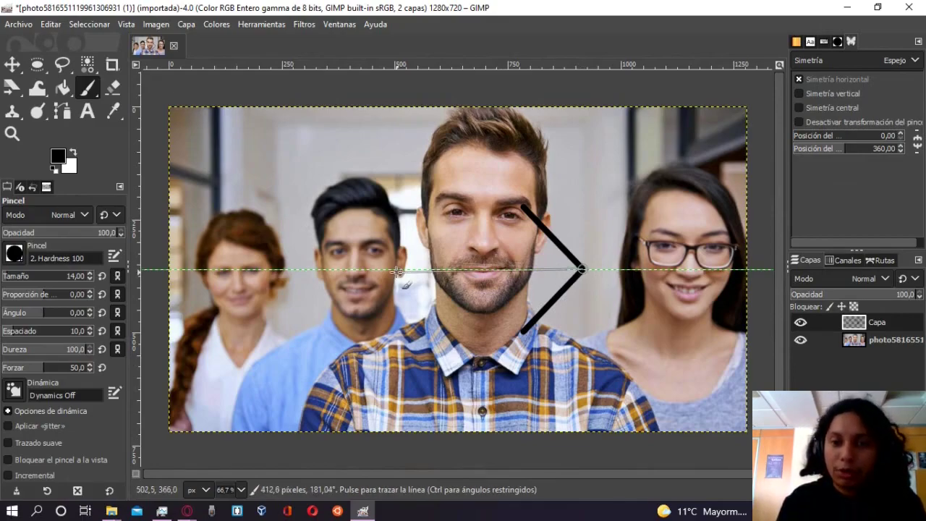
{"action": "left_click", "coordinate": [359, 269], "text": "shift"}
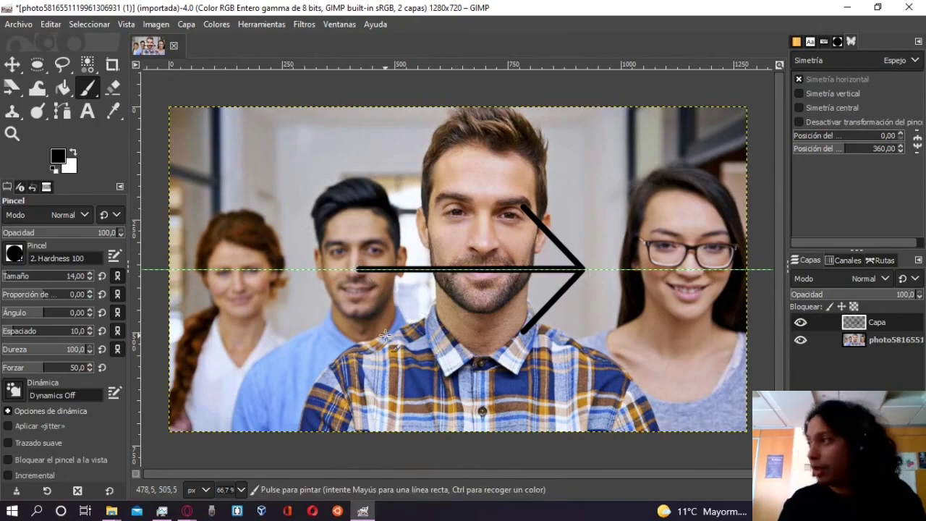
{"action": "key", "text": "ctrl"}
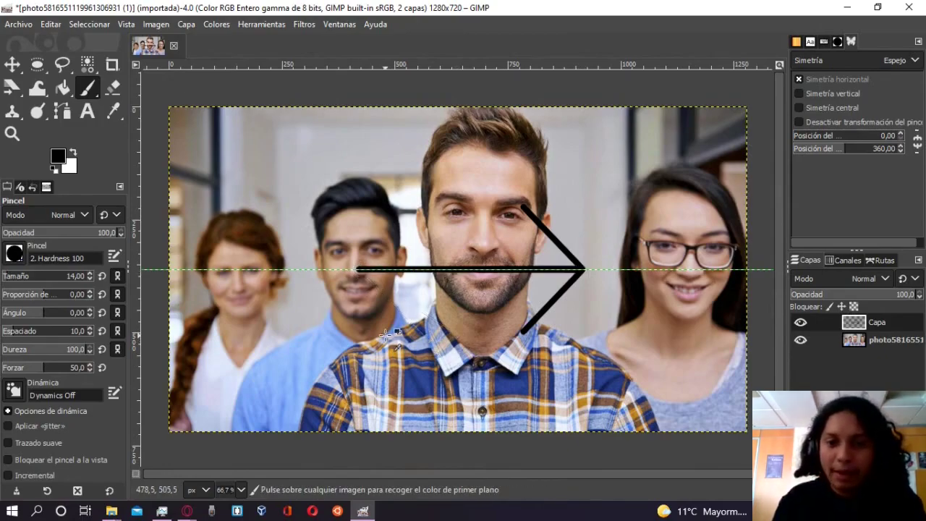
{"action": "key", "text": "ctrl+z"}
{"action": "key", "text": "ctrl+z"}
{"action": "key", "text": "ctrl+z"}
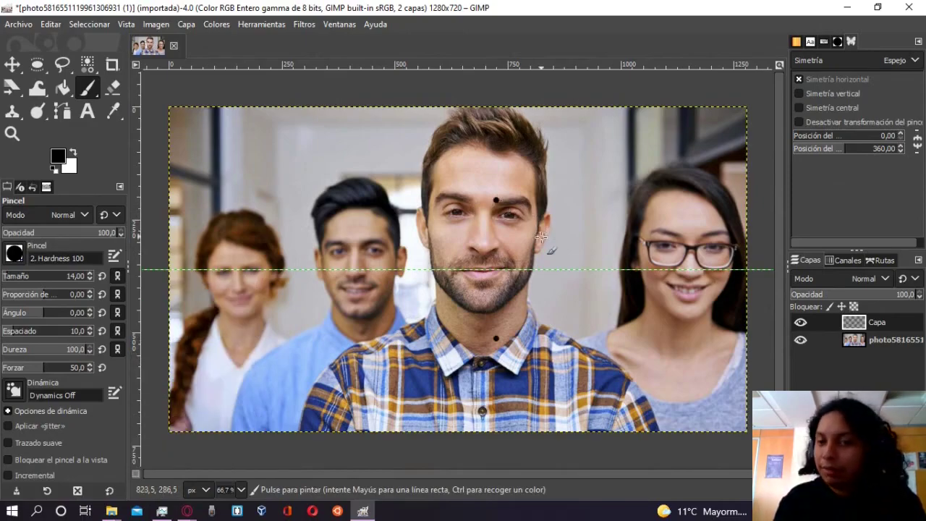
Step: Shift-click the mirrored arrowhead diagonal and horizontal shaft from the dot to form the arrow
{"action": "key", "text": "shift"}
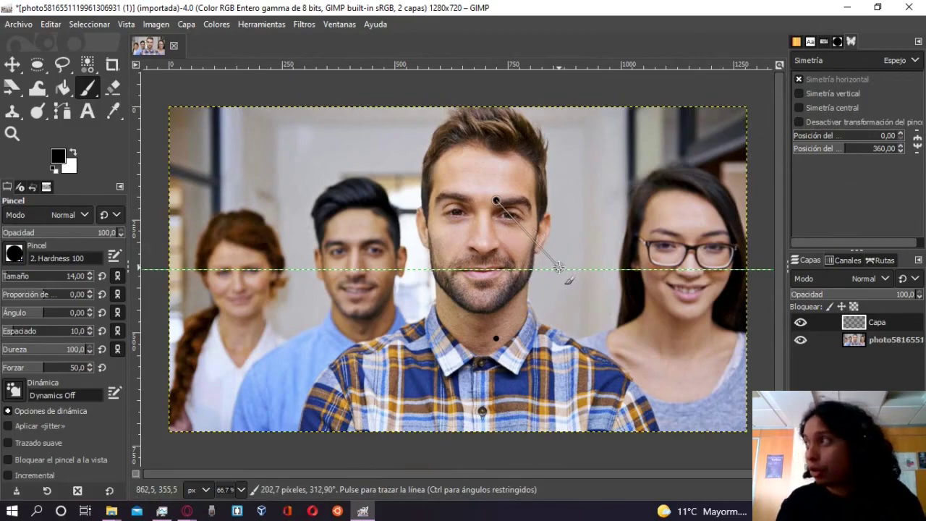
{"action": "left_click", "coordinate": [558, 269], "text": "shift"}
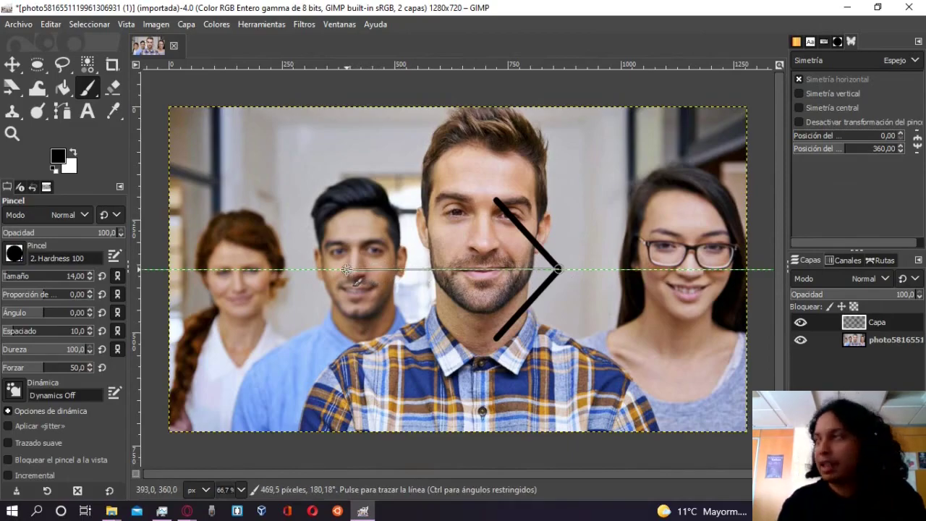
{"action": "left_click", "coordinate": [347, 269], "text": "shift"}
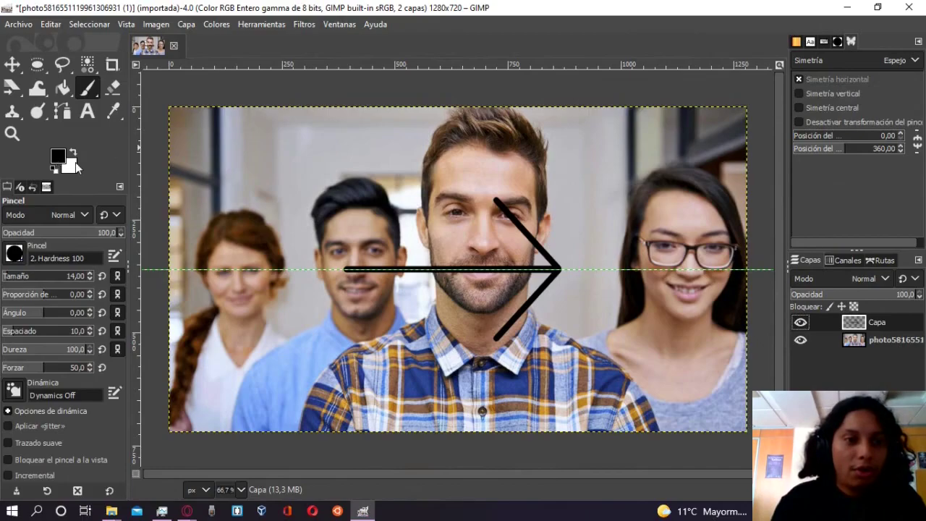
{"action": "left_click", "coordinate": [62, 88]}
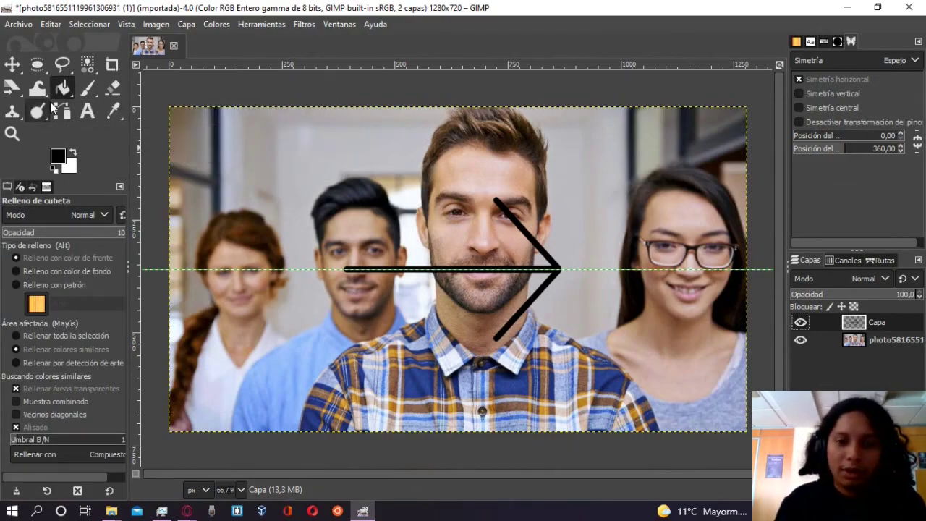
Step: Bucket-fill the arrow strokes, then pick a red foreground and refill them
{"action": "left_click", "coordinate": [424, 269]}
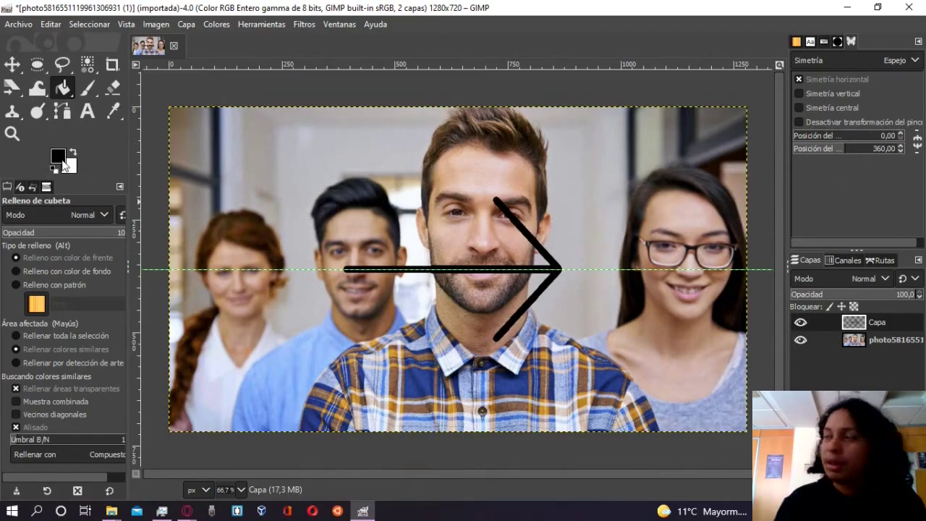
{"action": "left_click", "coordinate": [63, 161]}
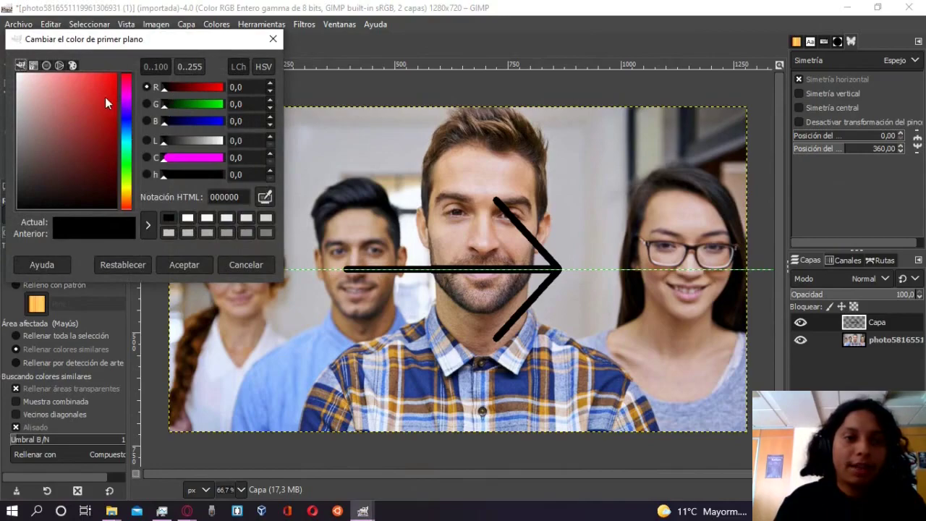
{"action": "mouse_move", "coordinate": [124, 123]}
{"action": "left_mouse_down"}
{"action": "mouse_move", "coordinate": [129, 91]}
{"action": "mouse_move", "coordinate": [113, 80]}
{"action": "left_mouse_up"}
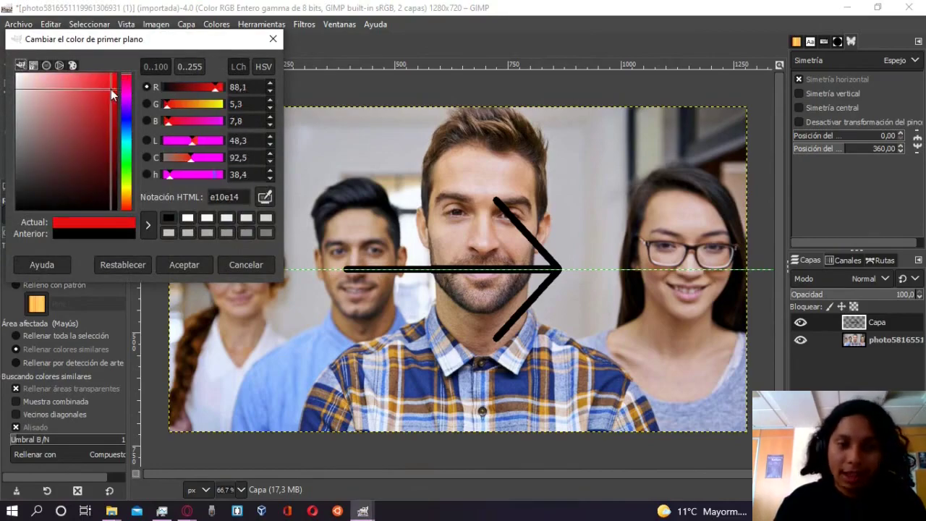
{"action": "left_click", "coordinate": [185, 265]}
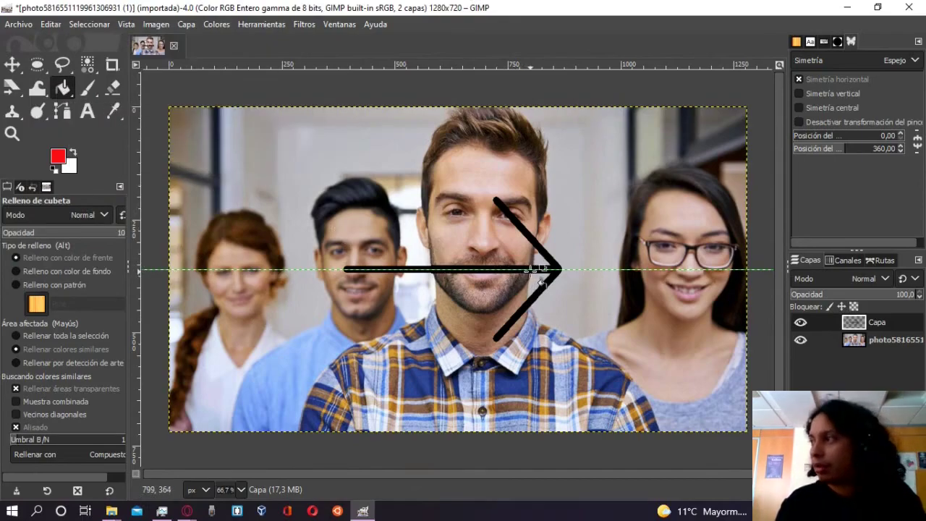
{"action": "left_click", "coordinate": [532, 270]}
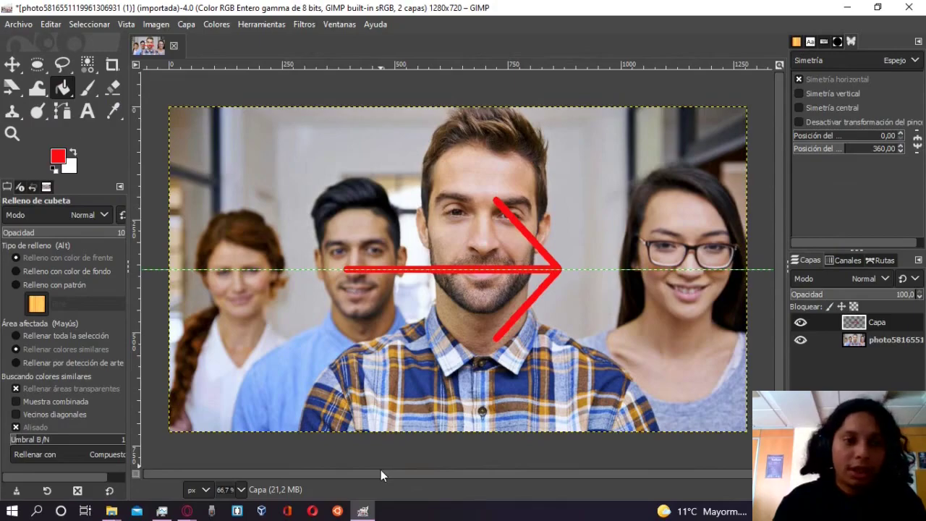
Step: Change the foreground colour to purple and fill the arrow purple
{"action": "left_click", "coordinate": [56, 164]}
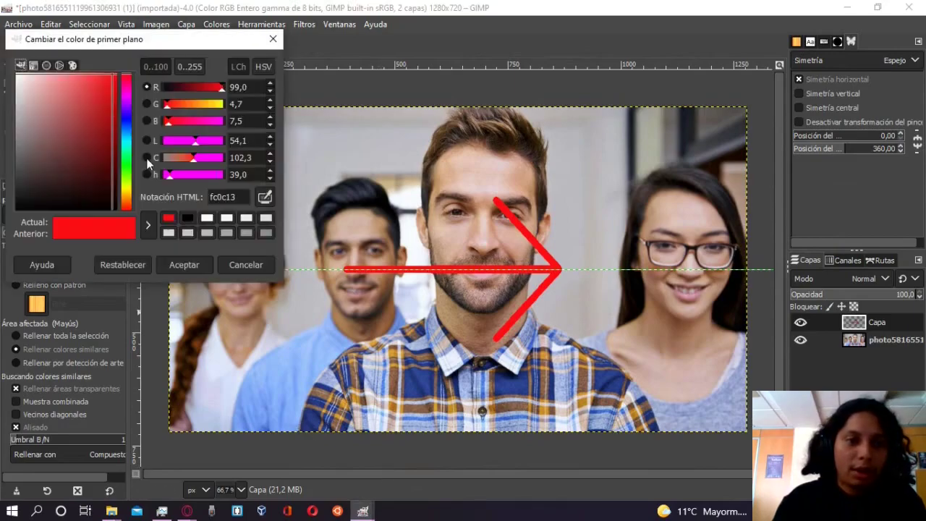
{"action": "left_click_drag", "start_coordinate": [200, 121], "coordinate": [214, 121]}
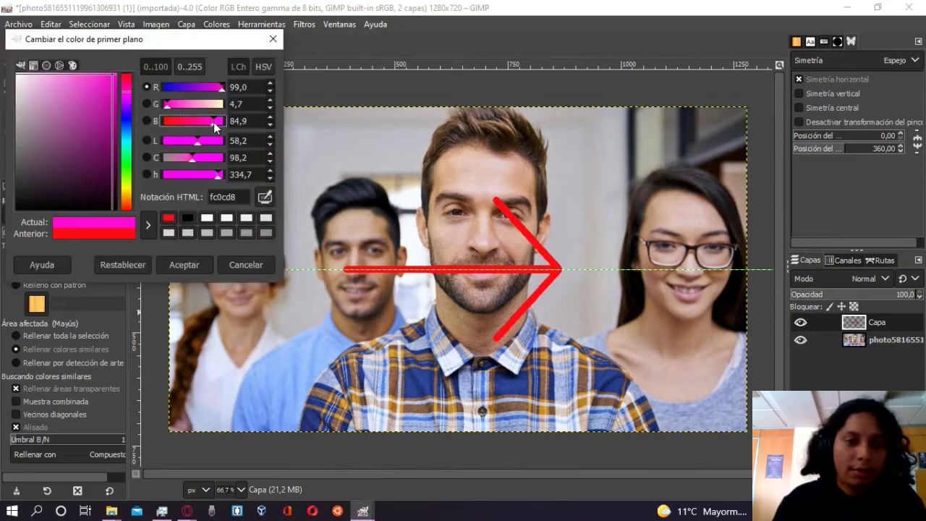
{"action": "left_click", "coordinate": [206, 87]}
{"action": "left_click", "coordinate": [192, 266]}
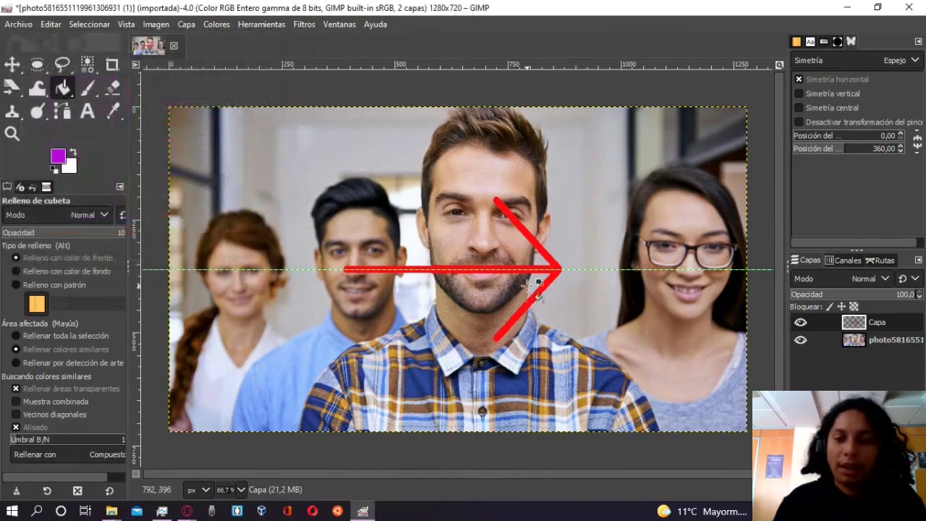
{"action": "left_click", "coordinate": [504, 270]}
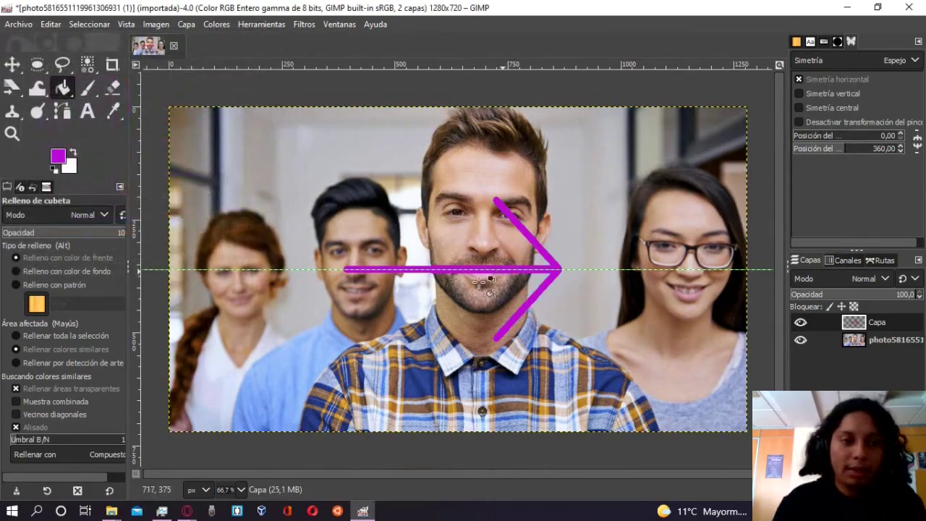
Step: Switch the foreground back to red d80c0c and refill the arrow
{"action": "left_click", "coordinate": [58, 156]}
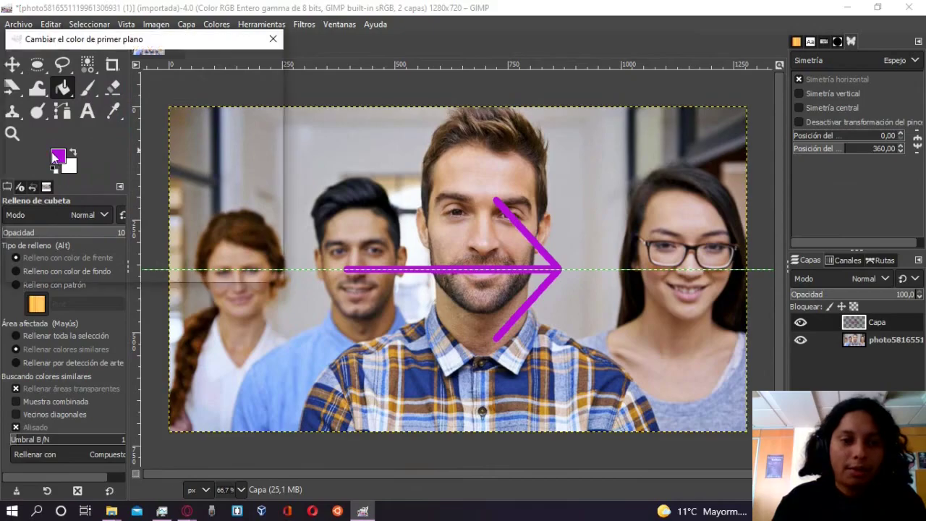
{"action": "left_click", "coordinate": [127, 74]}
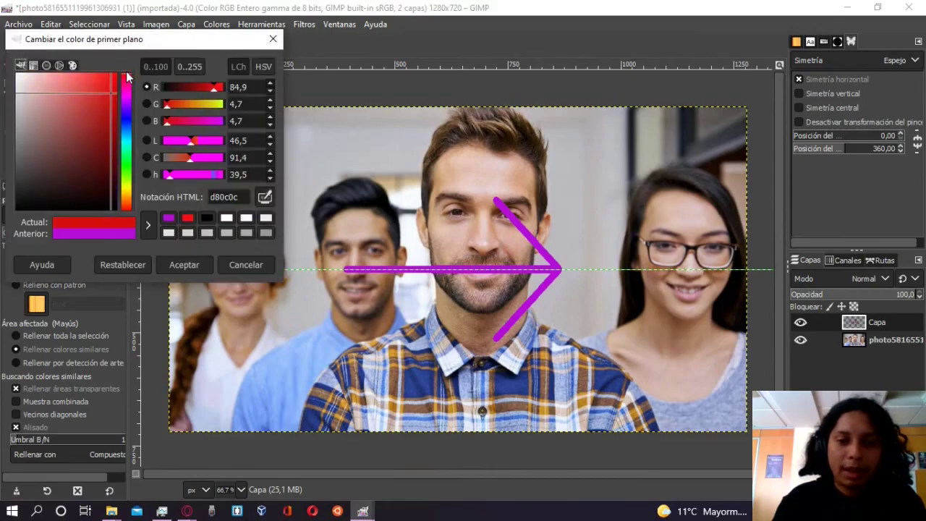
{"action": "left_click", "coordinate": [184, 265]}
{"action": "left_click", "coordinate": [506, 269]}
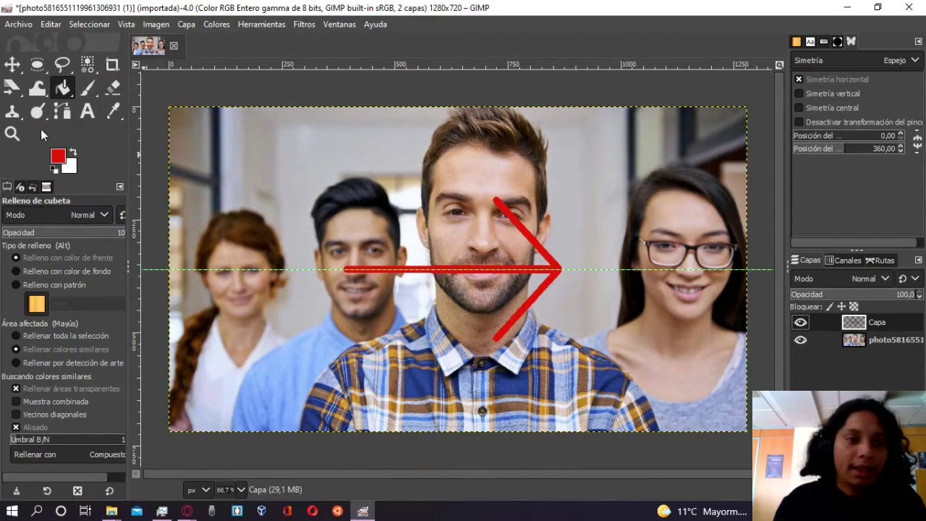
Step: With Unified Transform, shrink the arrow, move it onto the forehead and rotate it about 45° up-right
{"action": "right_click", "coordinate": [11, 88]}
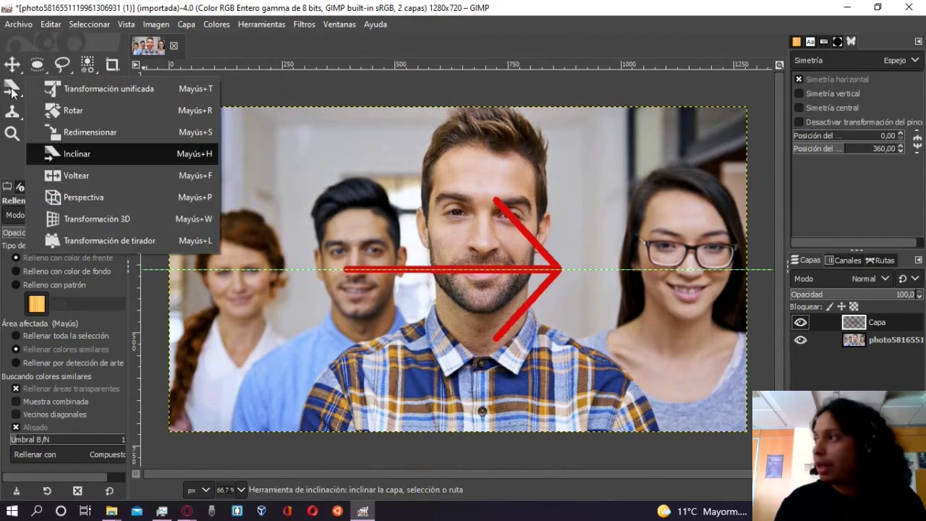
{"action": "left_click", "coordinate": [84, 89]}
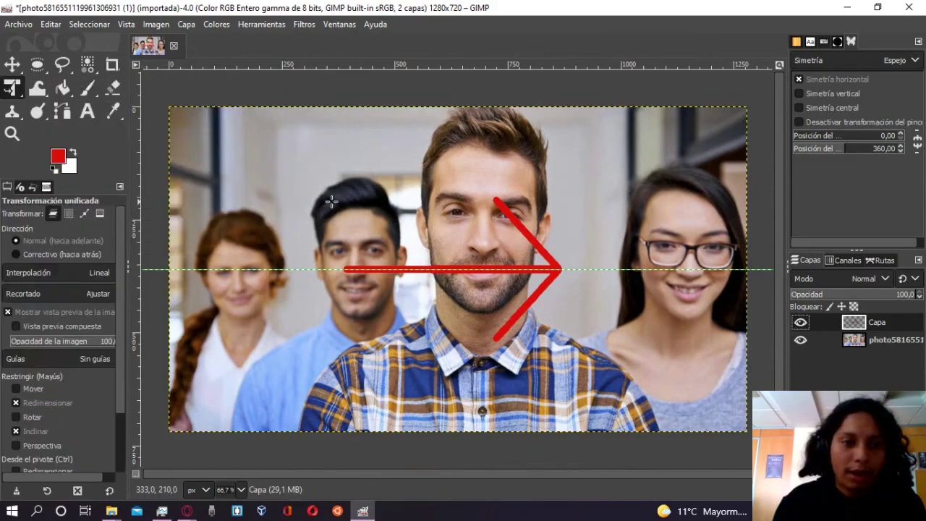
{"action": "left_click_drag", "start_coordinate": [171, 108], "coordinate": [472, 332]}
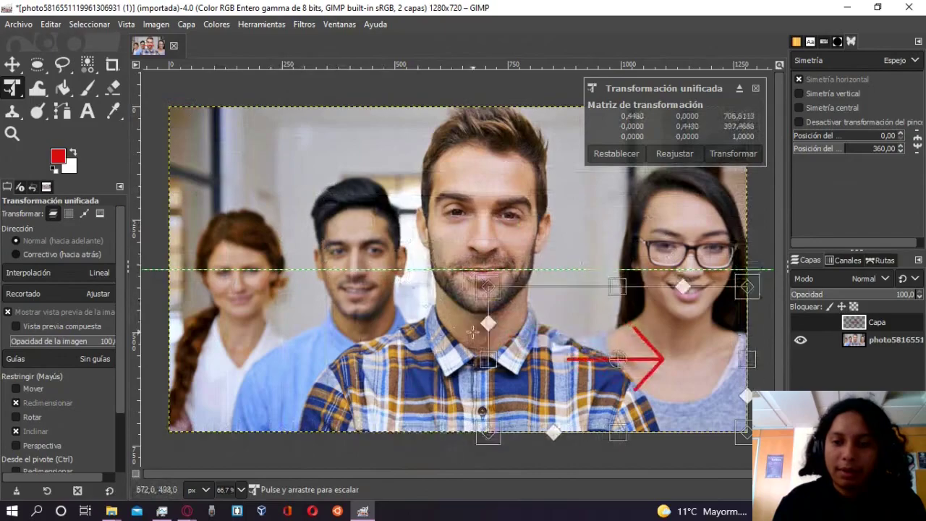
{"action": "mouse_move", "coordinate": [663, 363]}
{"action": "left_mouse_down"}
{"action": "mouse_move", "coordinate": [426, 251]}
{"action": "mouse_move", "coordinate": [454, 229]}
{"action": "left_mouse_up"}
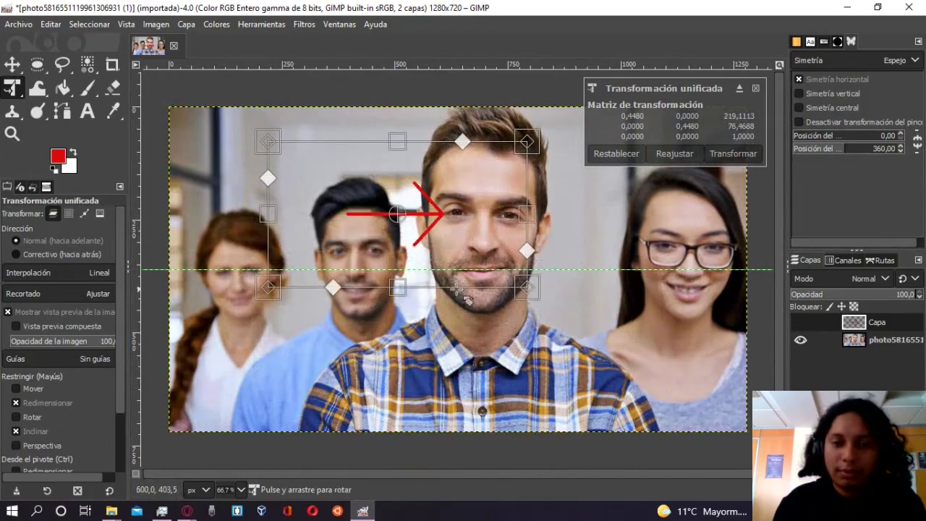
{"action": "left_click_drag", "start_coordinate": [534, 293], "coordinate": [499, 268]}
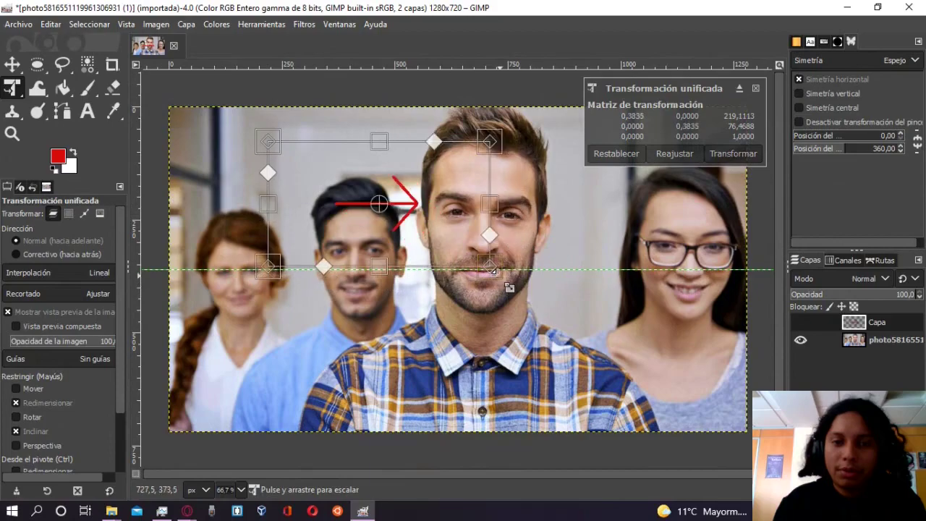
{"action": "left_click_drag", "start_coordinate": [418, 201], "coordinate": [432, 210]}
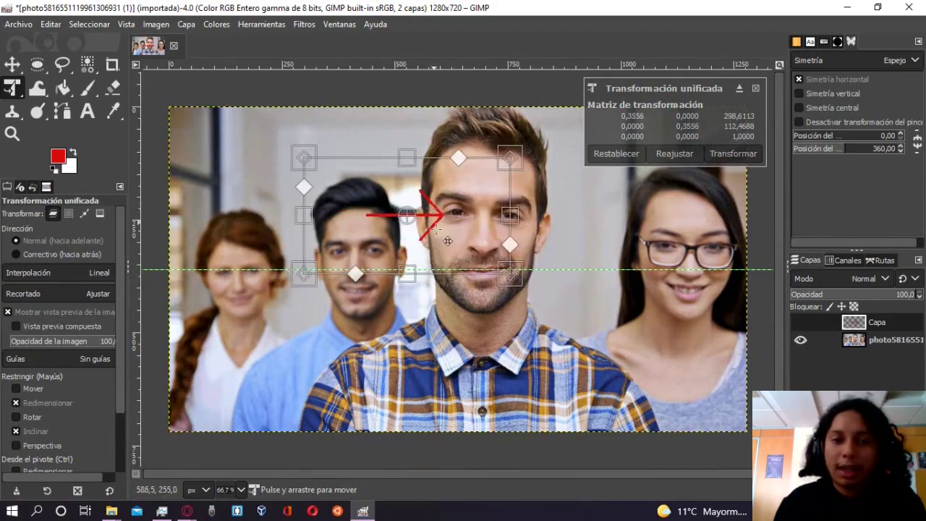
{"action": "left_click_drag", "start_coordinate": [530, 315], "coordinate": [494, 145]}
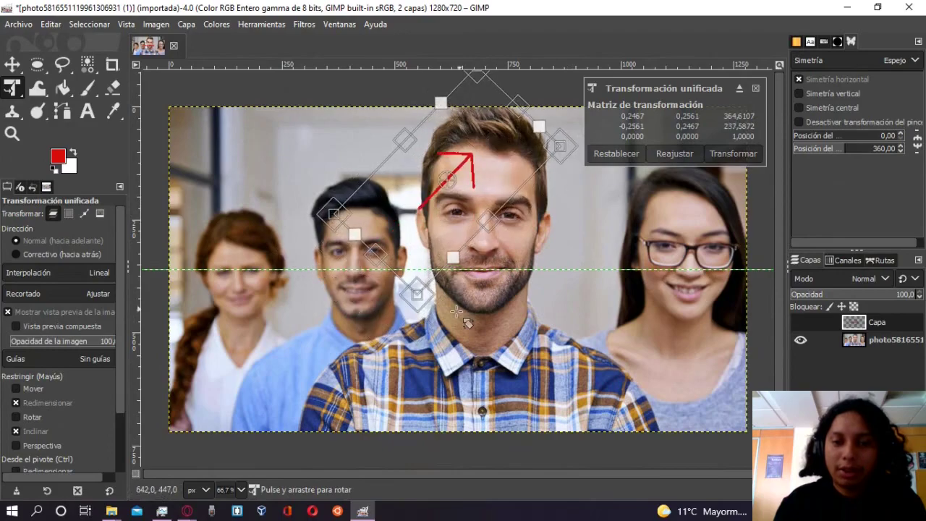
{"action": "mouse_move", "coordinate": [413, 341]}
{"action": "left_mouse_down"}
{"action": "mouse_move", "coordinate": [384, 337]}
{"action": "mouse_move", "coordinate": [405, 337]}
{"action": "left_mouse_up"}
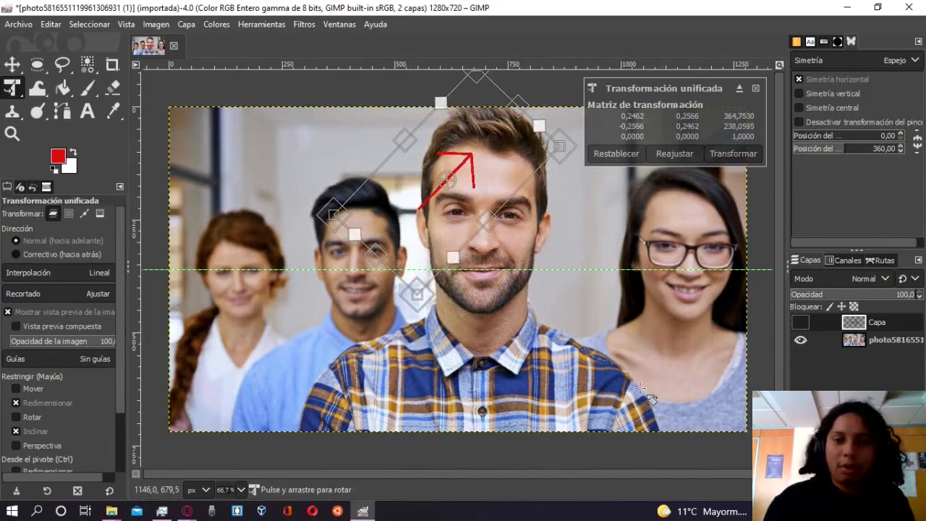
{"action": "key", "text": "t"}
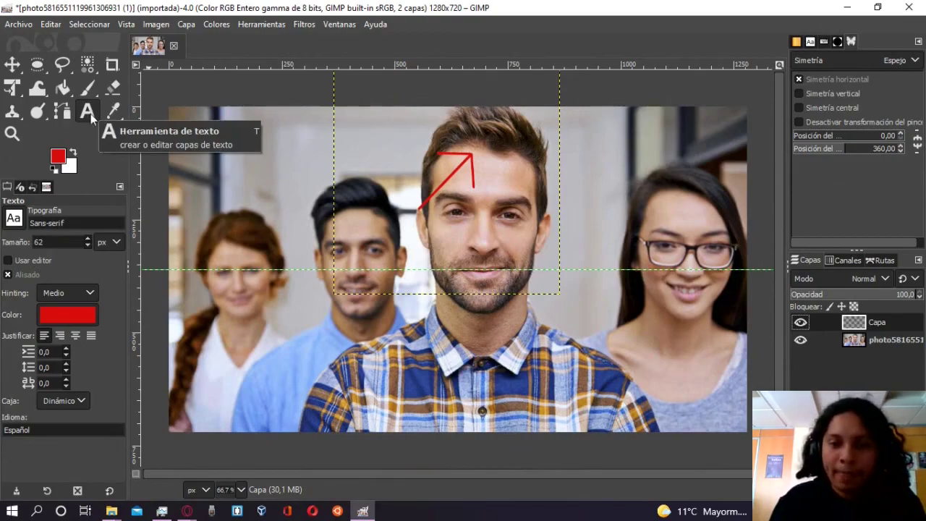
Step: Type the text label 'Cabello' on the photo
{"action": "left_click", "coordinate": [356, 315]}
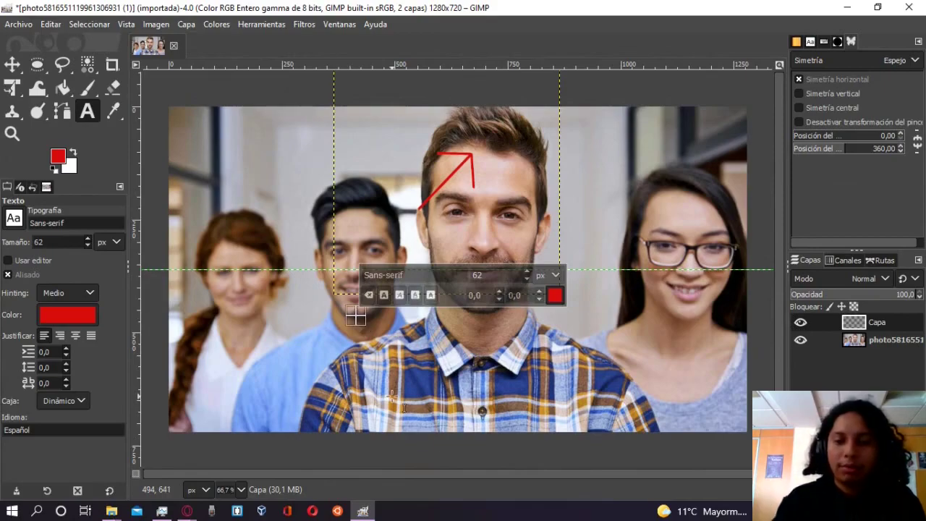
{"action": "type", "text": "ad"}
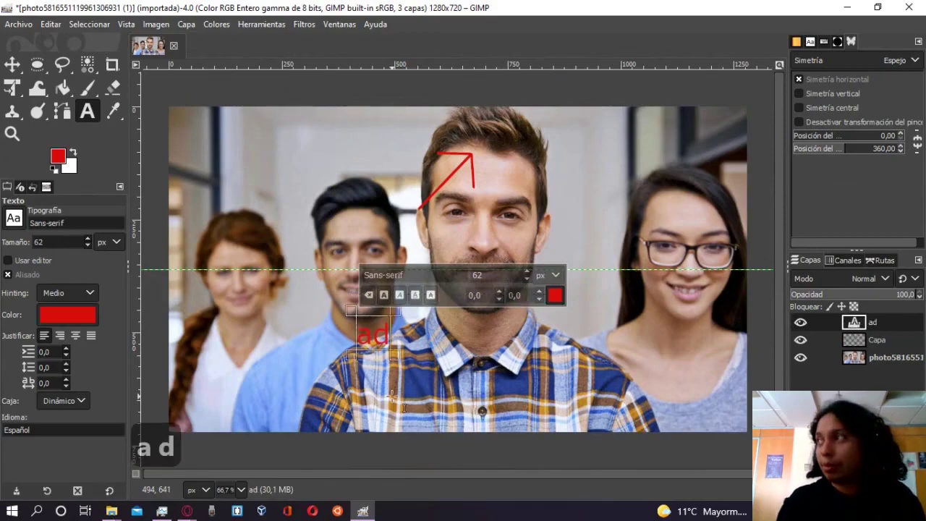
{"action": "key", "text": "BackSpace"}
{"action": "key", "text": "BackSpace"}
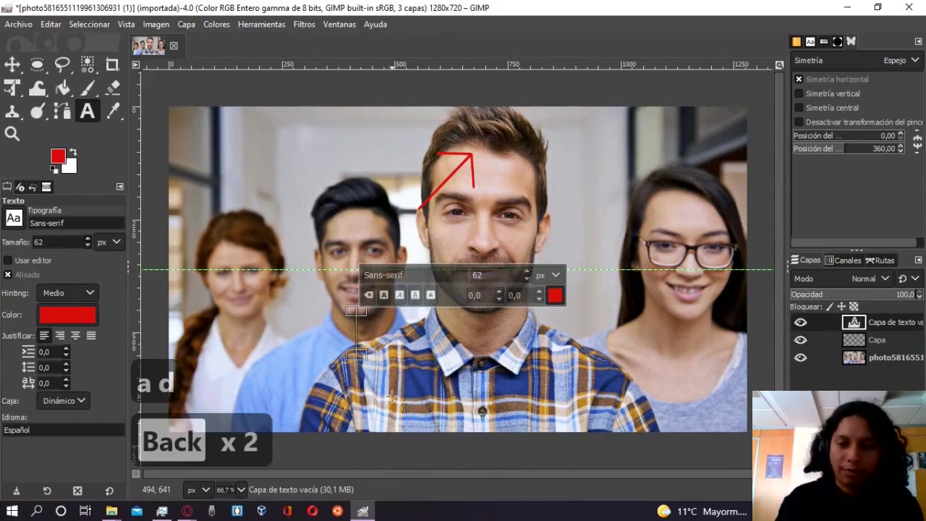
{"action": "type", "text": "Cabello"}
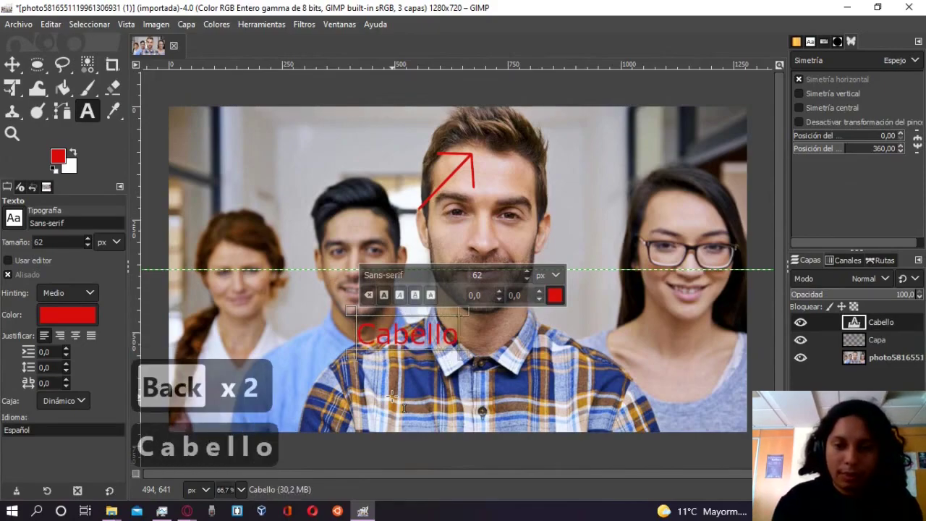
{"action": "left_click", "coordinate": [670, 344]}
{"action": "key", "text": "Escape"}
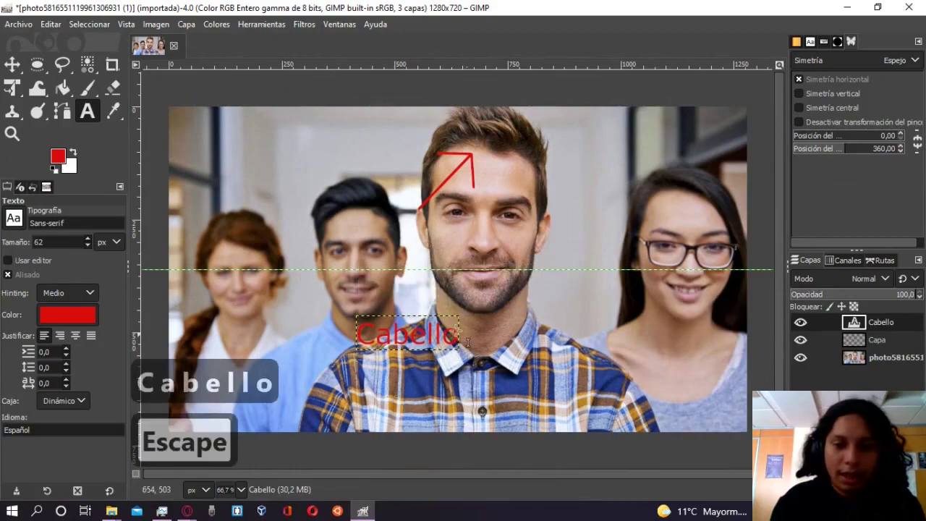
Step: Move the Cabello label up beside the arrow, undoing an accidental photo move
{"action": "left_click", "coordinate": [13, 65]}
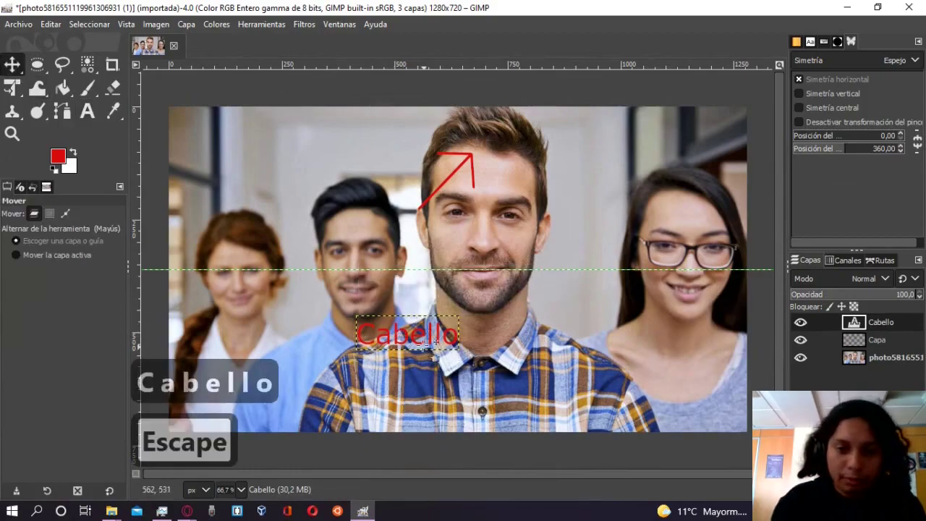
{"action": "left_click_drag", "start_coordinate": [416, 335], "coordinate": [413, 323]}
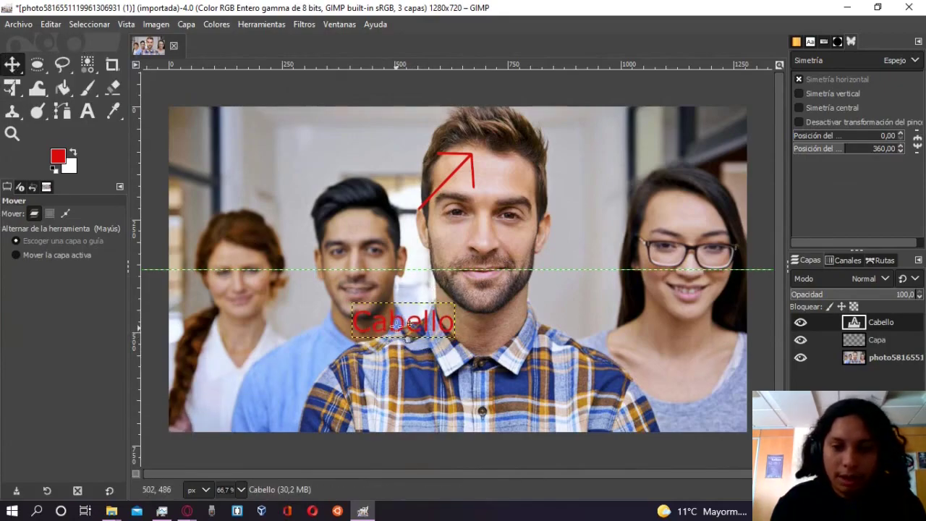
{"action": "left_click_drag", "start_coordinate": [392, 323], "coordinate": [432, 283]}
{"action": "key", "text": "ctrl+z"}
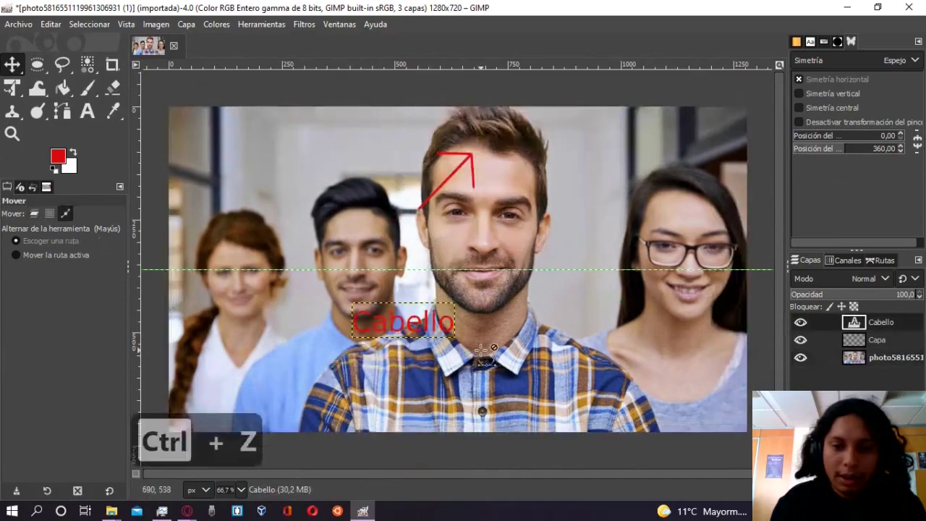
{"action": "mouse_move", "coordinate": [445, 339]}
{"action": "left_mouse_down"}
{"action": "mouse_move", "coordinate": [461, 340]}
{"action": "mouse_move", "coordinate": [463, 293]}
{"action": "mouse_move", "coordinate": [447, 247]}
{"action": "left_mouse_up"}
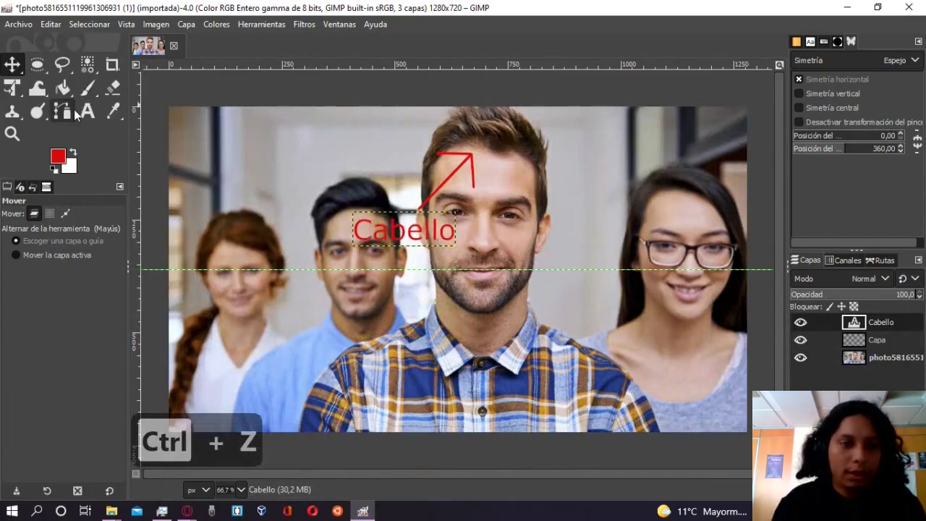
Step: Set the foreground to black and bucket-fill the letter C of Cabello
{"action": "left_click", "coordinate": [62, 87]}
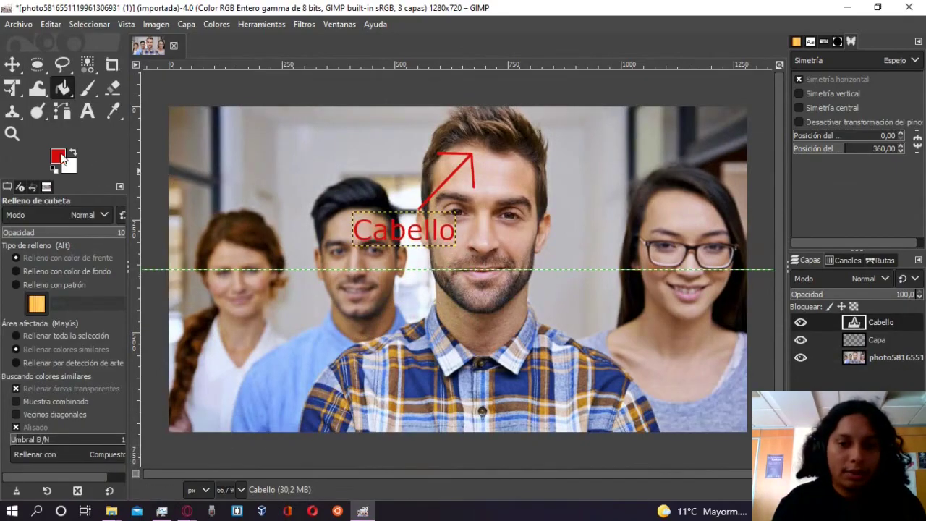
{"action": "left_click", "coordinate": [396, 230]}
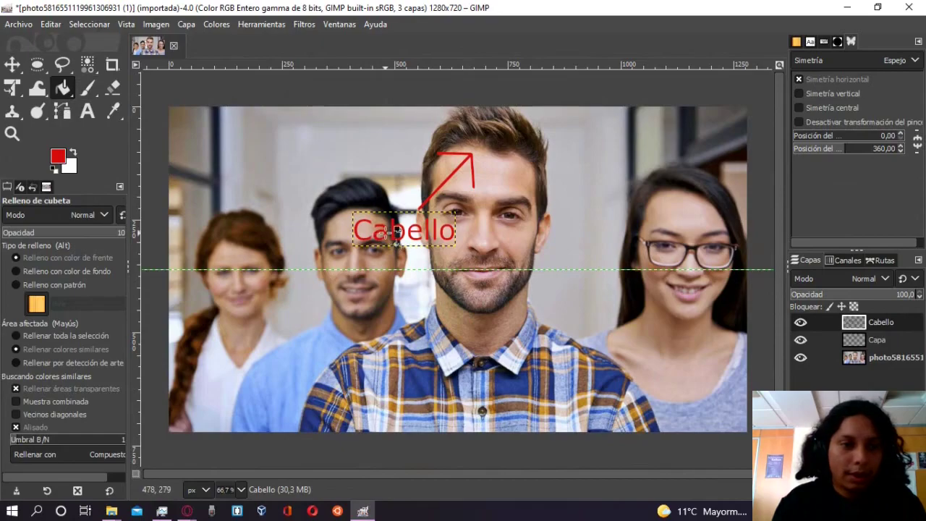
{"action": "left_click", "coordinate": [58, 156]}
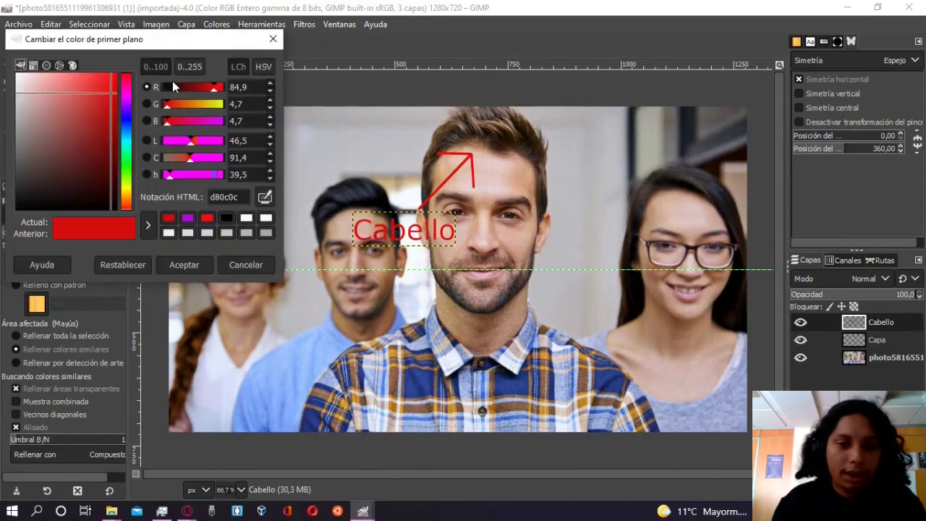
{"action": "left_click_drag", "start_coordinate": [168, 87], "coordinate": [164, 86]}
{"action": "left_click", "coordinate": [185, 266]}
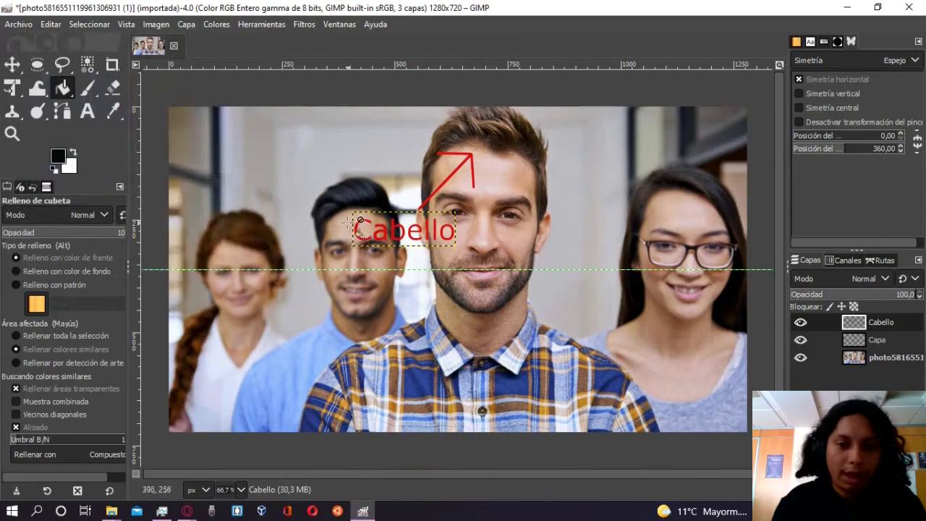
{"action": "left_click", "coordinate": [361, 230]}
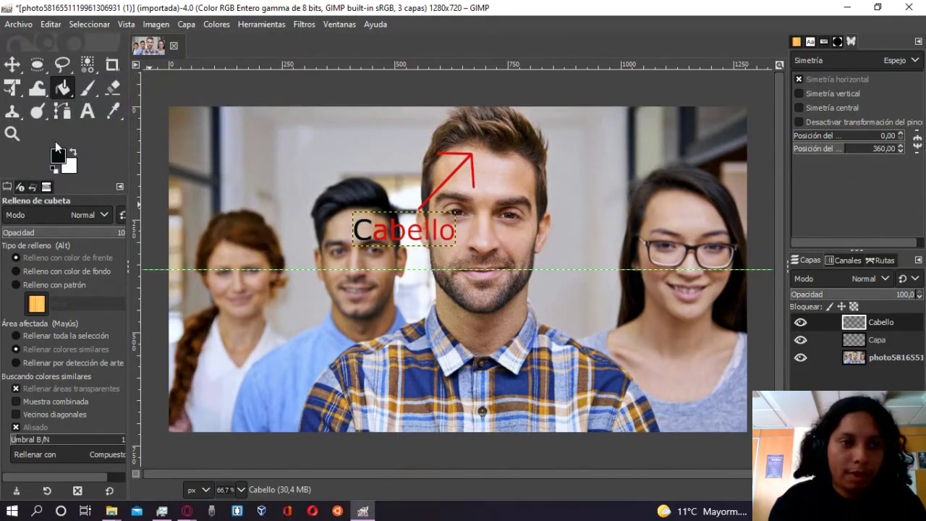
Step: Turn the modified Cabello label into a new editable text layer, Cabello #1, and select its text
{"action": "left_click", "coordinate": [86, 110]}
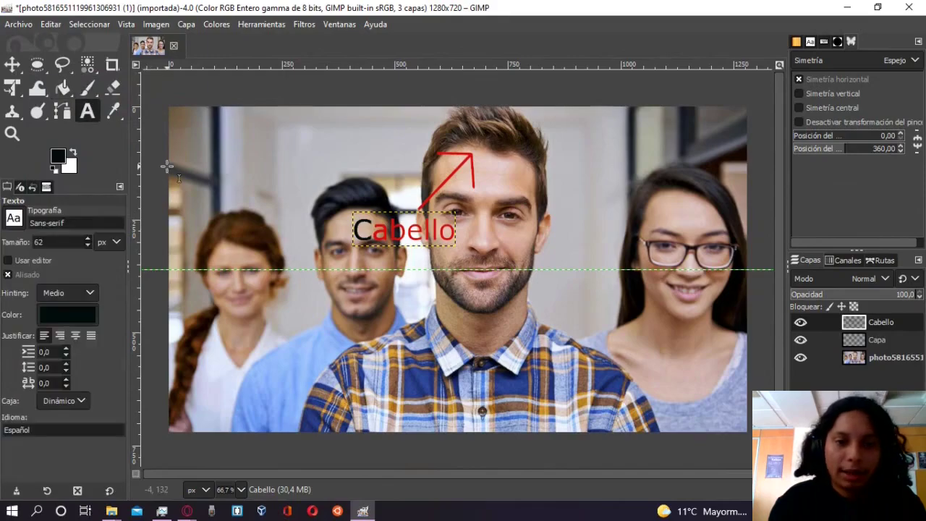
{"action": "left_click", "coordinate": [426, 230]}
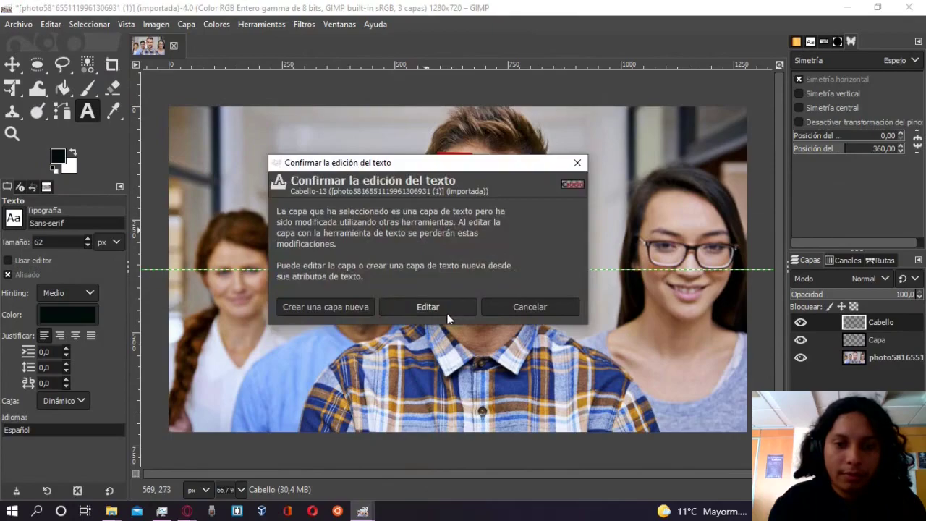
{"action": "left_click", "coordinate": [365, 306]}
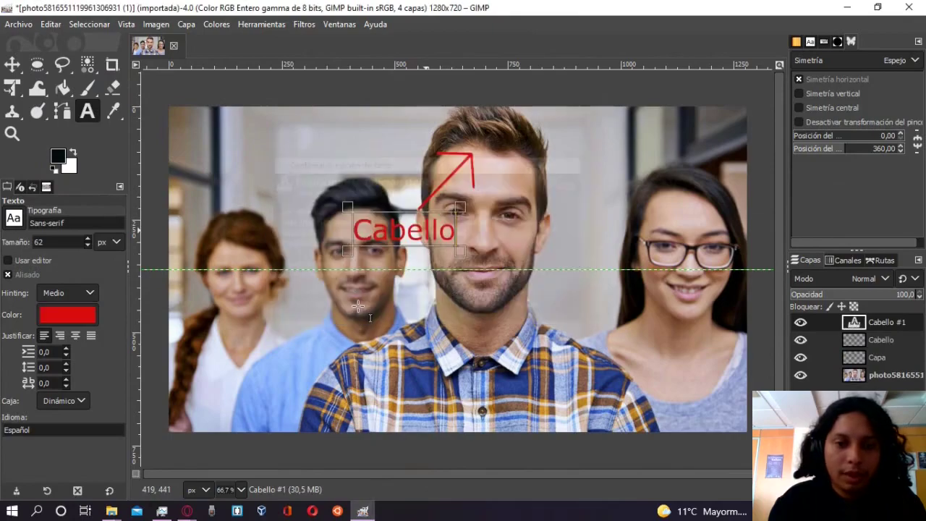
{"action": "double_click", "coordinate": [427, 231]}
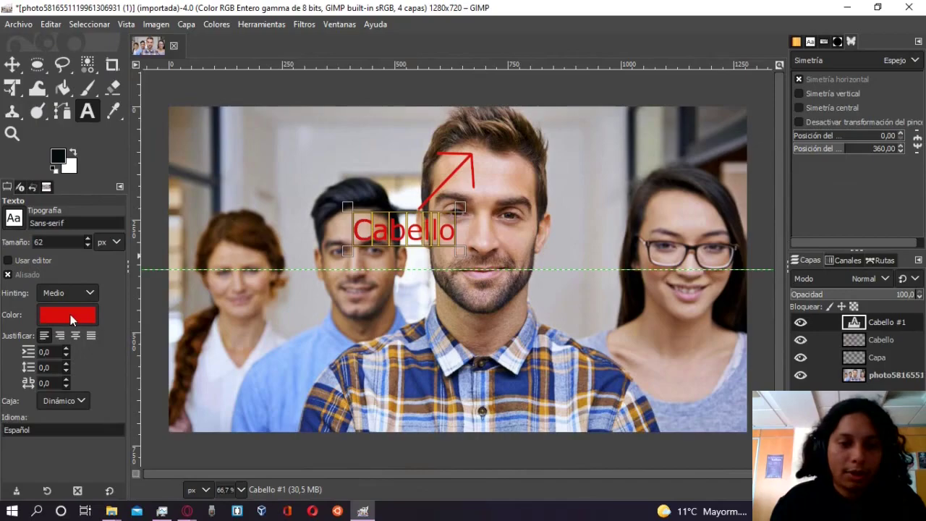
Step: Recolour the Cabello text, trying yellow first and finally settling on black 000000
{"action": "left_click", "coordinate": [70, 314]}
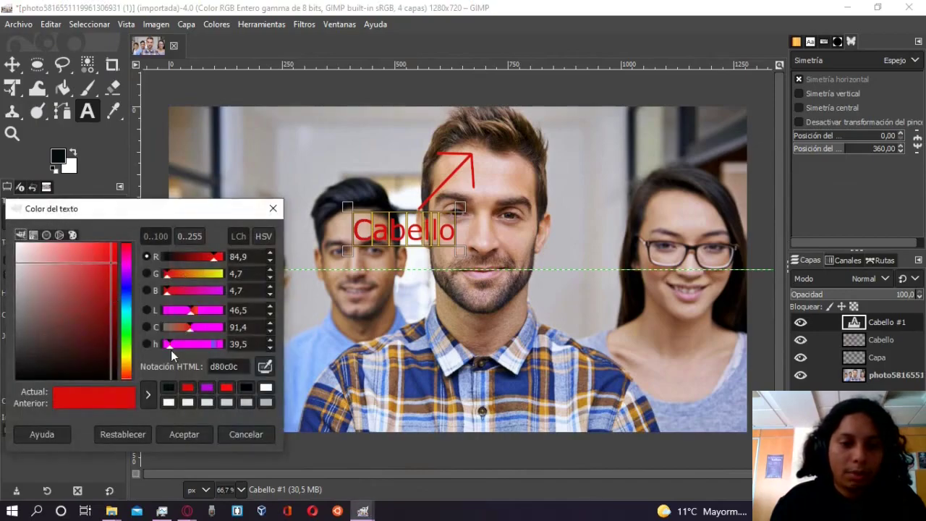
{"action": "left_click_drag", "start_coordinate": [204, 274], "coordinate": [214, 272]}
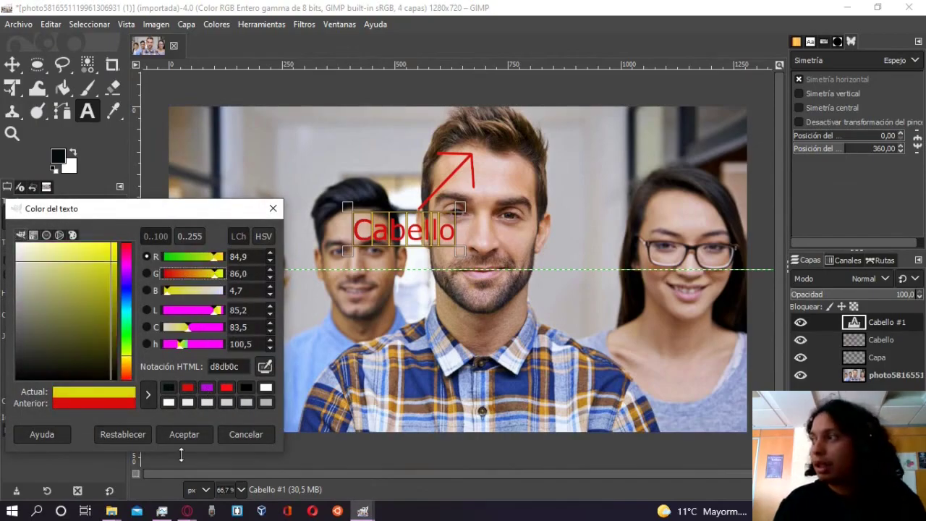
{"action": "left_click", "coordinate": [187, 434]}
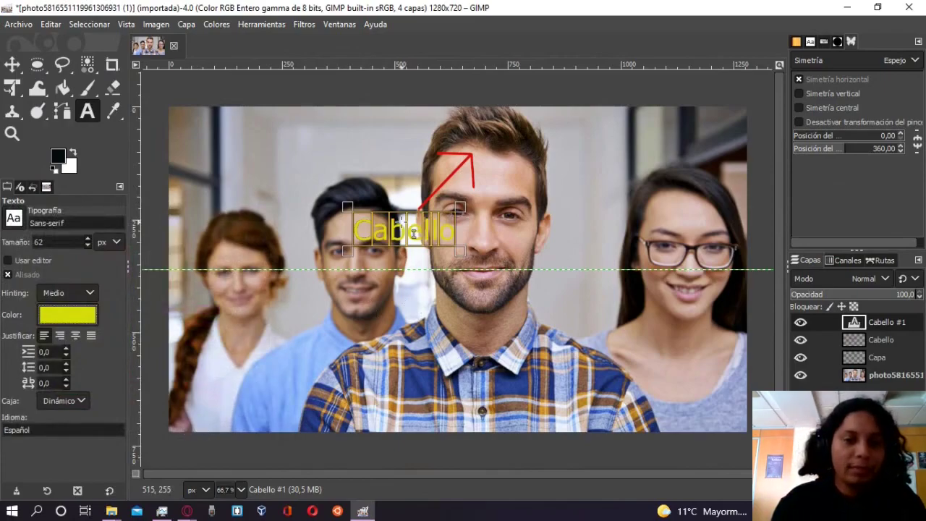
{"action": "left_click", "coordinate": [70, 315]}
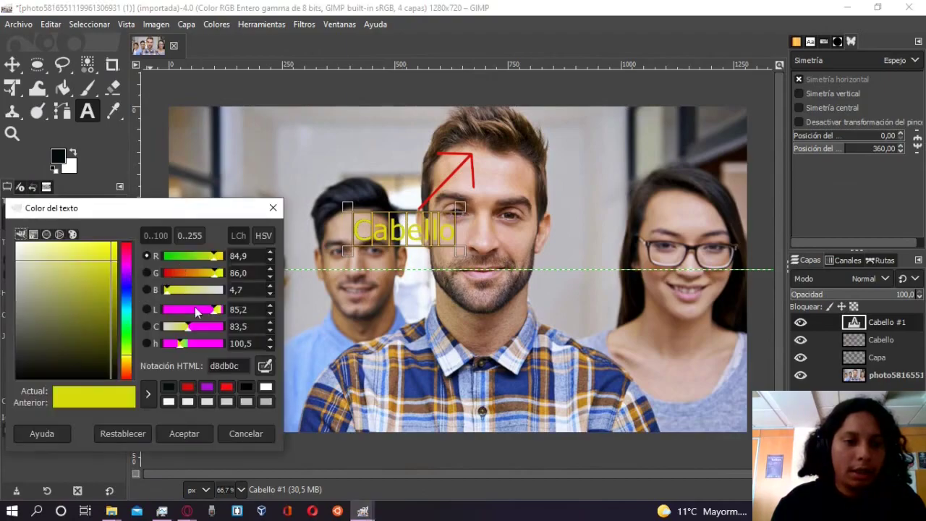
{"action": "left_click_drag", "start_coordinate": [125, 281], "coordinate": [128, 242]}
{"action": "mouse_move", "coordinate": [109, 264]}
{"action": "left_mouse_down"}
{"action": "mouse_move", "coordinate": [53, 254]}
{"action": "mouse_move", "coordinate": [55, 243]}
{"action": "mouse_move", "coordinate": [16, 377]}
{"action": "left_mouse_up"}
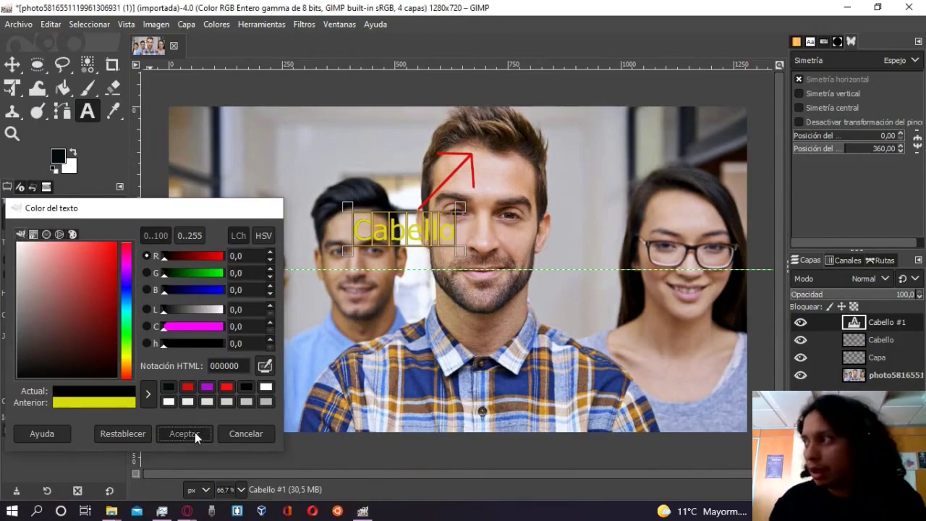
{"action": "left_click", "coordinate": [194, 432]}
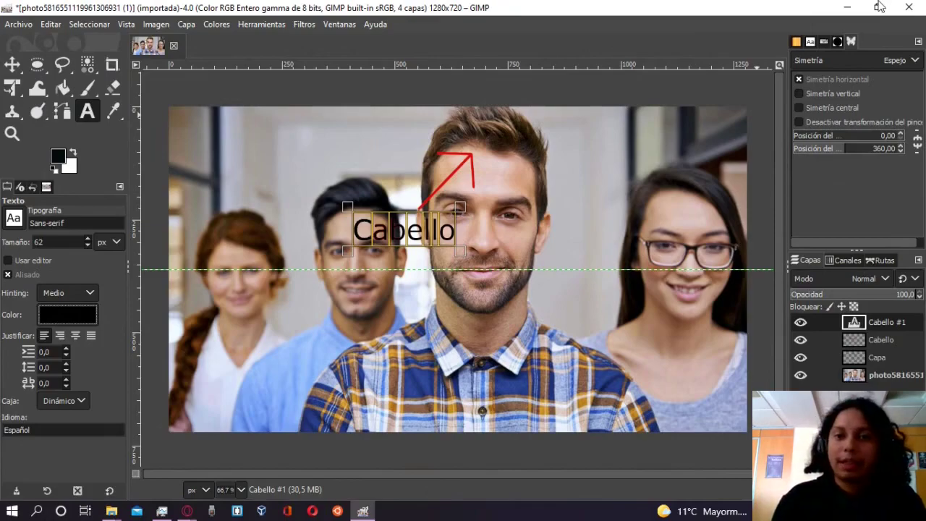
Step: Switch the top-right dock to the Brushes list, then open and dismiss the window's title-bar menu
{"action": "left_click", "coordinate": [838, 42]}
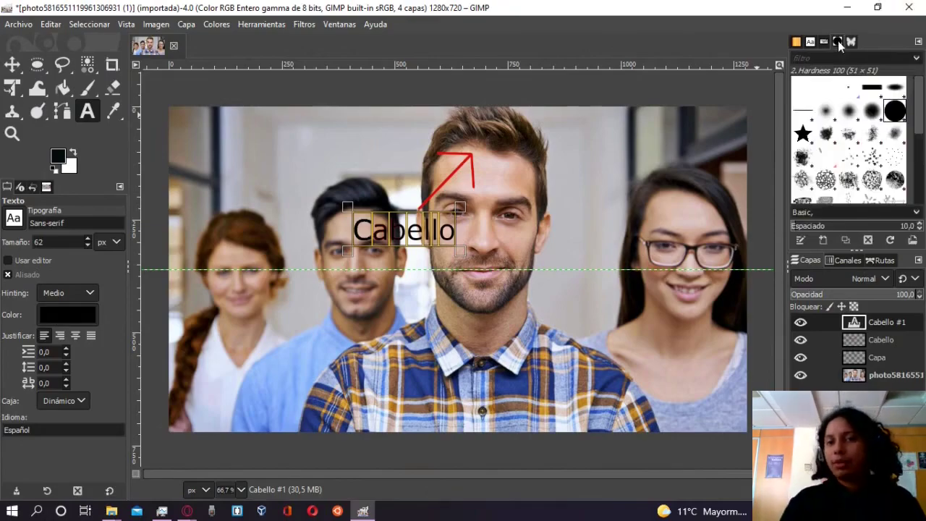
{"action": "right_click", "coordinate": [597, 6]}
{"action": "left_click", "coordinate": [579, 6]}
{"action": "right_click", "coordinate": [570, 5]}
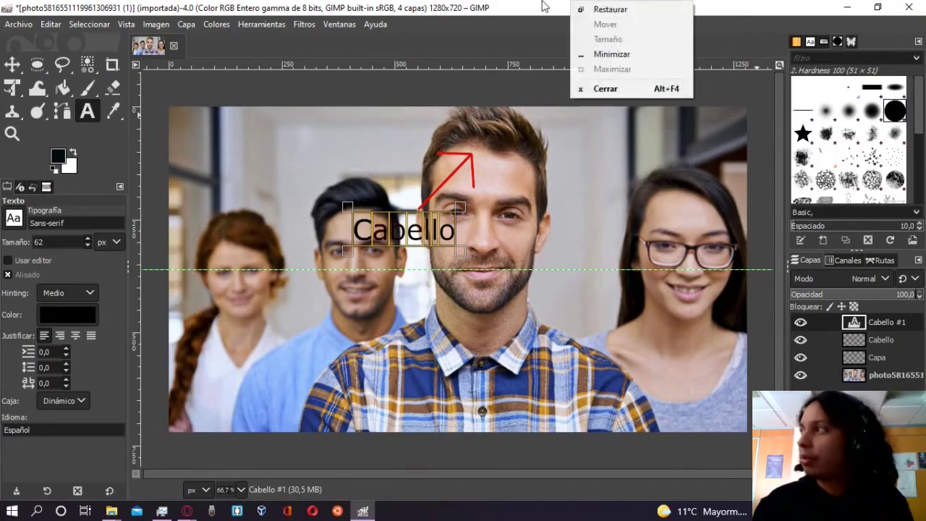
{"action": "left_click", "coordinate": [545, 5]}
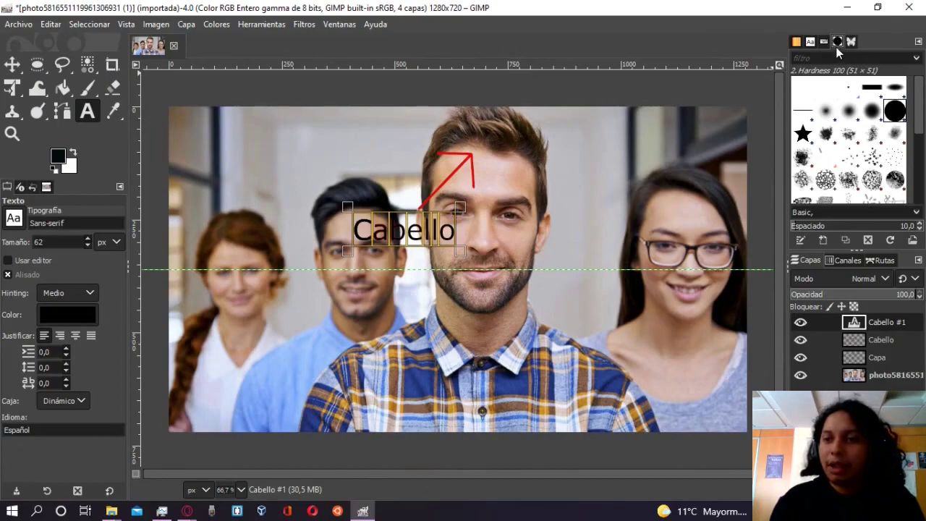
{"action": "mouse_move", "coordinate": [917, 125]}
{"action": "left_mouse_down"}
{"action": "mouse_move", "coordinate": [921, 141]}
{"action": "mouse_move", "coordinate": [919, 124]}
{"action": "left_mouse_up"}
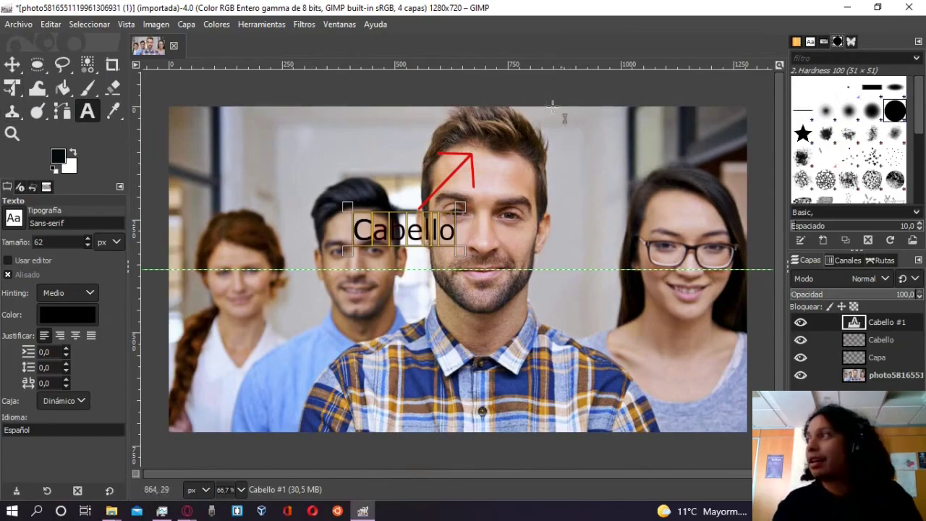
{"action": "right_click", "coordinate": [523, 5]}
{"action": "left_click", "coordinate": [478, 6]}
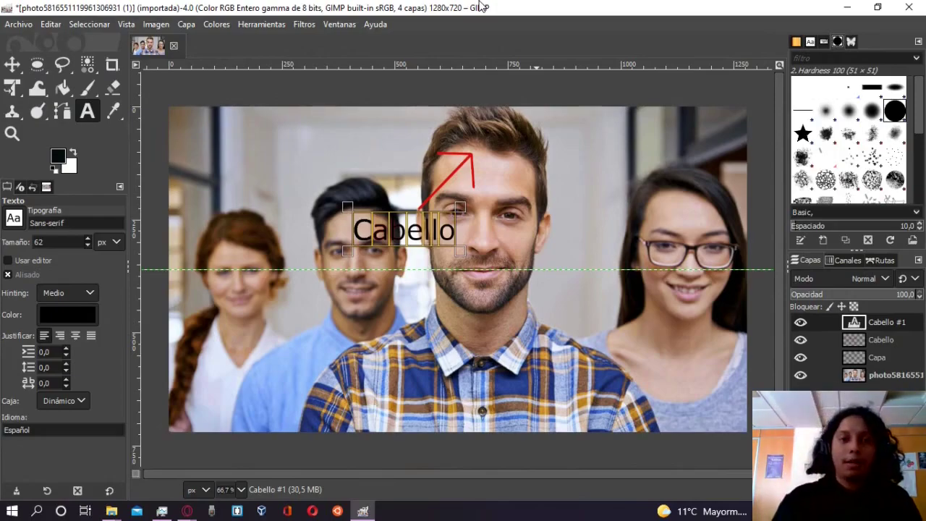
{"action": "left_click", "coordinate": [338, 24]}
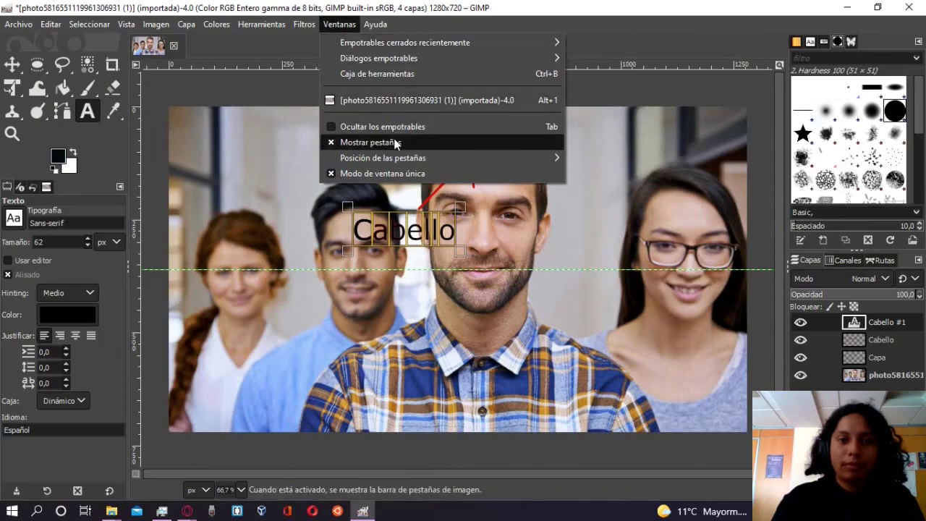
{"action": "left_click", "coordinate": [332, 143]}
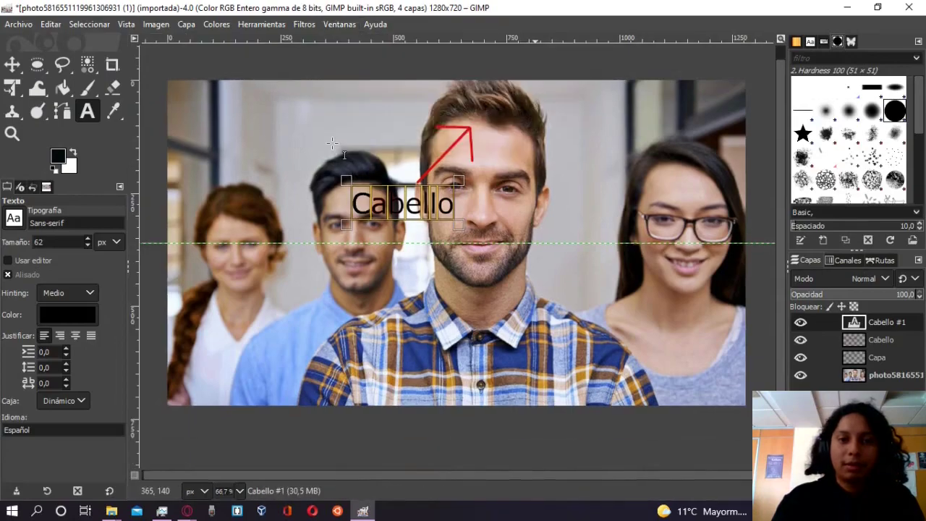
{"action": "left_click", "coordinate": [339, 24]}
{"action": "left_click", "coordinate": [334, 142]}
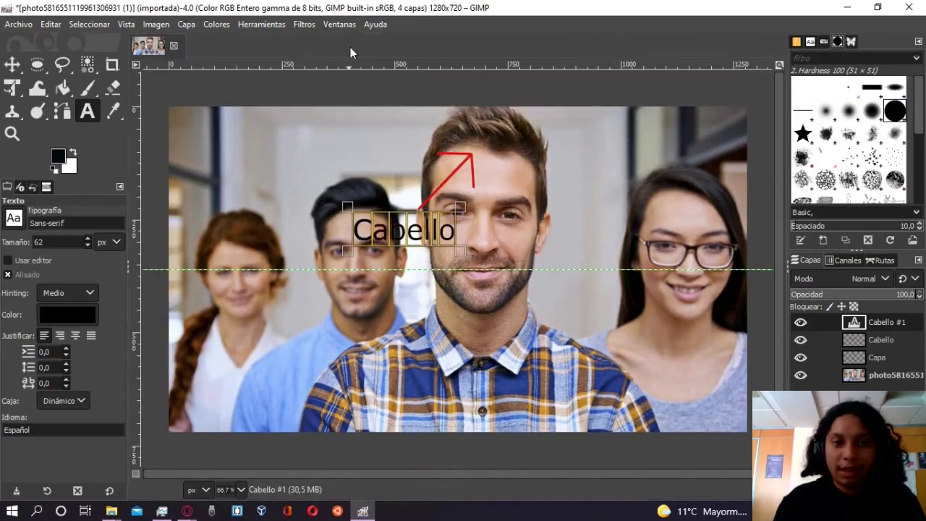
{"action": "left_click", "coordinate": [347, 31]}
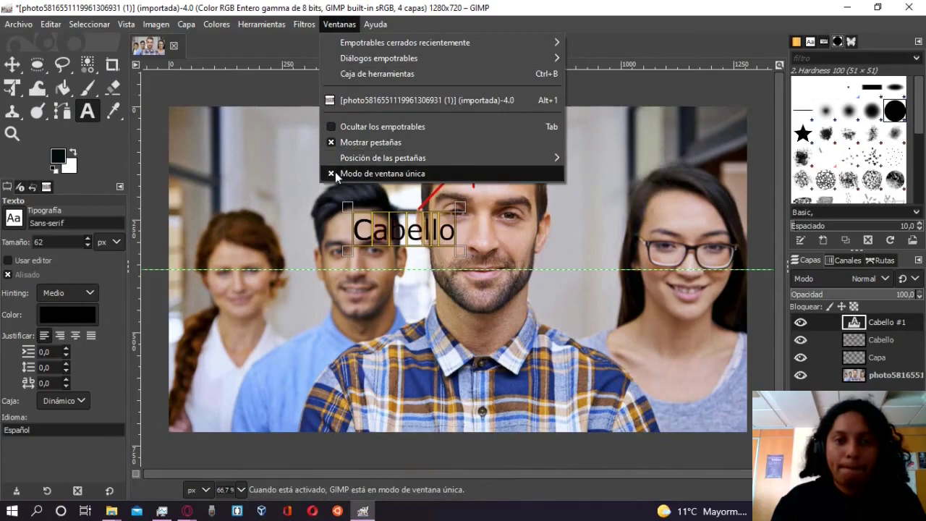
{"action": "left_click", "coordinate": [389, 75]}
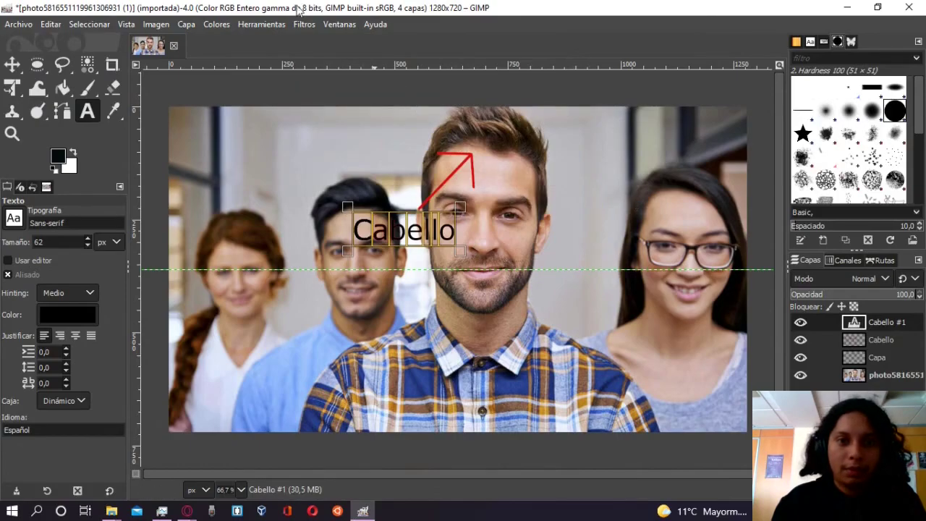
{"action": "left_click", "coordinate": [340, 23]}
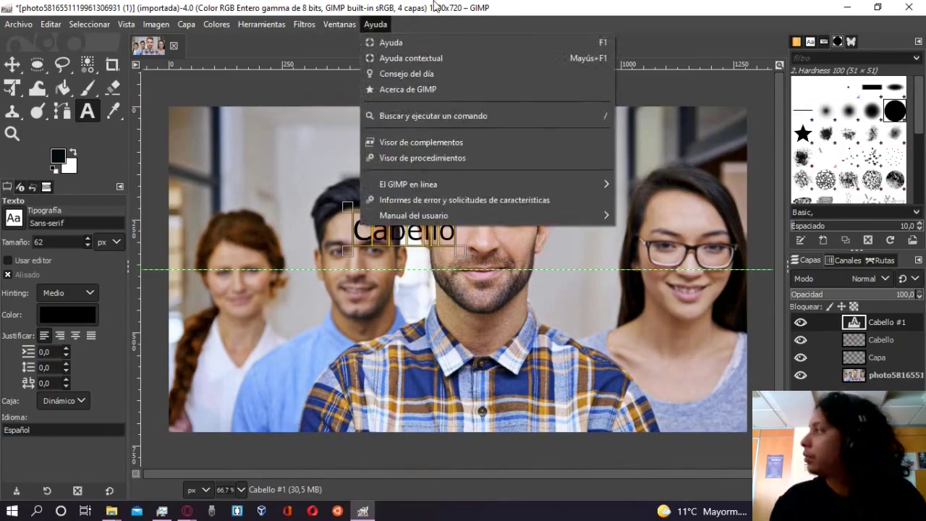
{"action": "left_click", "coordinate": [405, 7]}
{"action": "right_click", "coordinate": [434, 5]}
{"action": "left_click", "coordinate": [371, 5]}
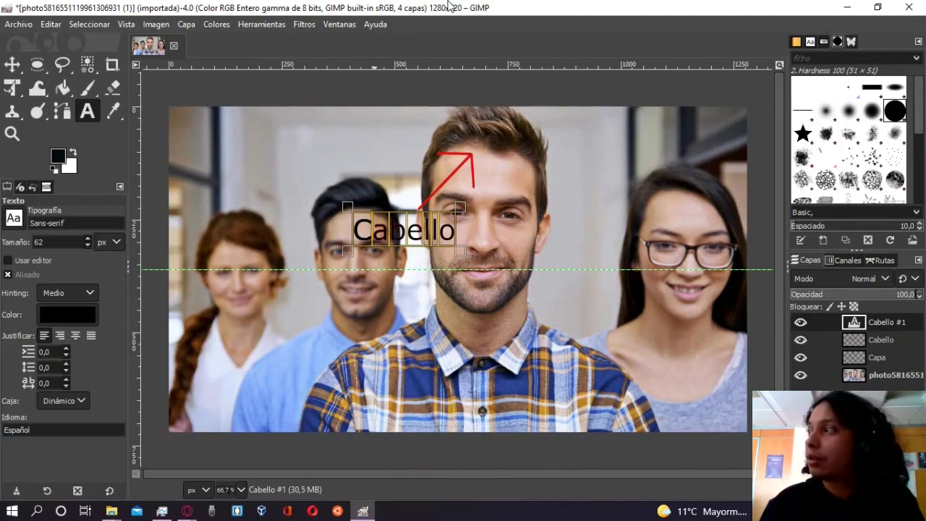
{"action": "right_click", "coordinate": [449, 5]}
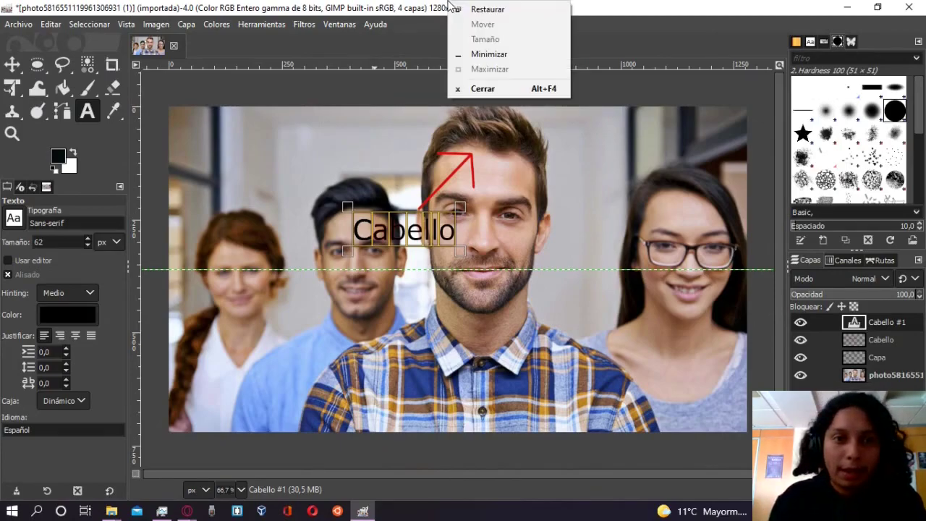
{"action": "left_click", "coordinate": [646, 6]}
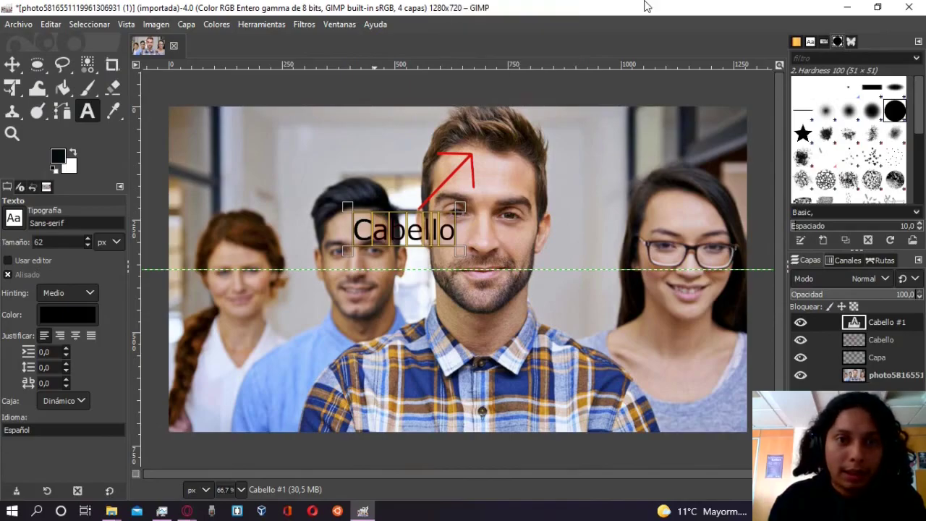
{"action": "left_click", "coordinate": [327, 28]}
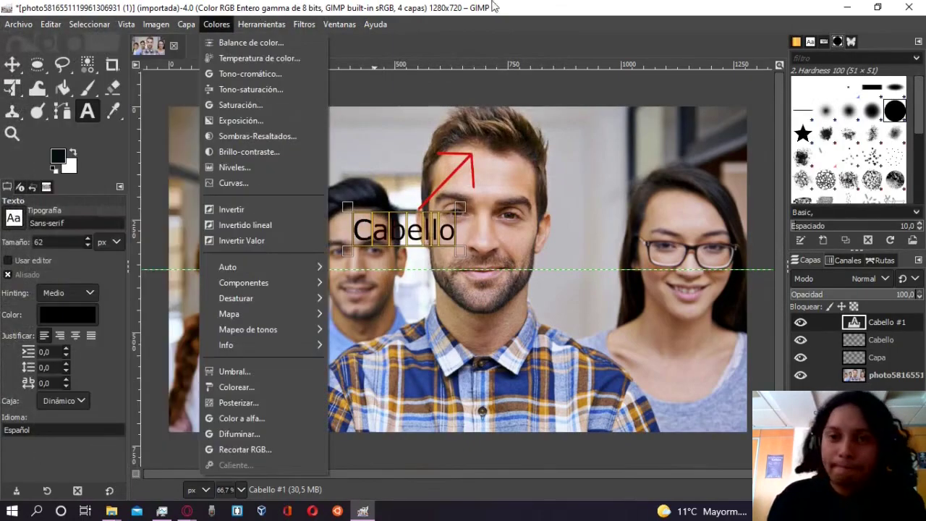
{"action": "left_click", "coordinate": [544, 7]}
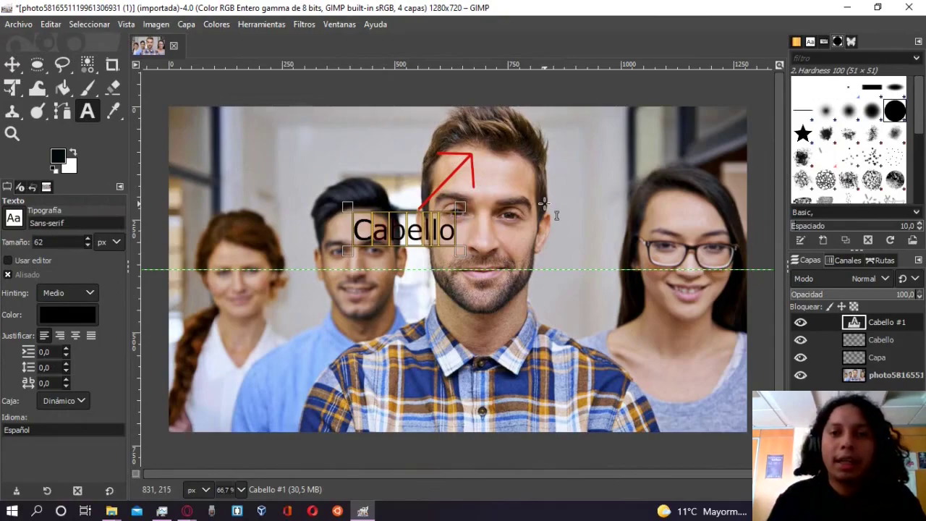
{"action": "right_click", "coordinate": [579, 6]}
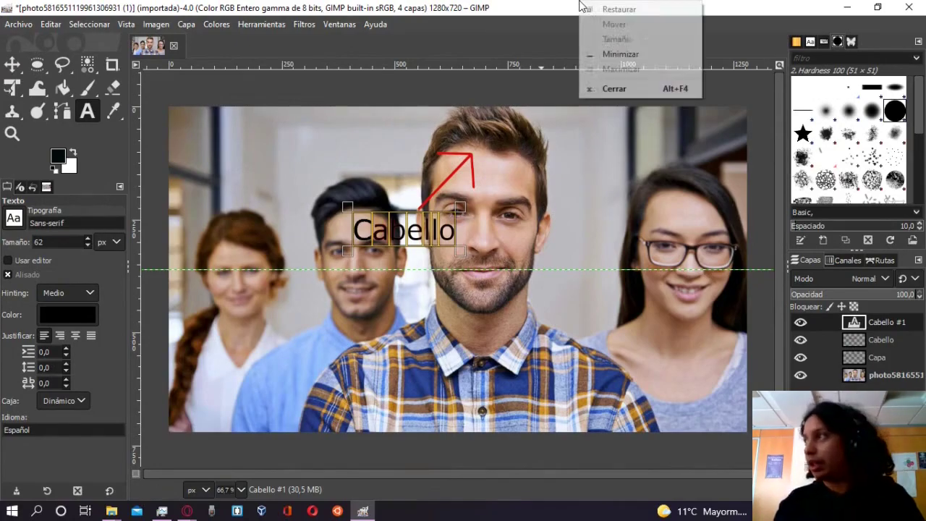
{"action": "left_click", "coordinate": [578, 6]}
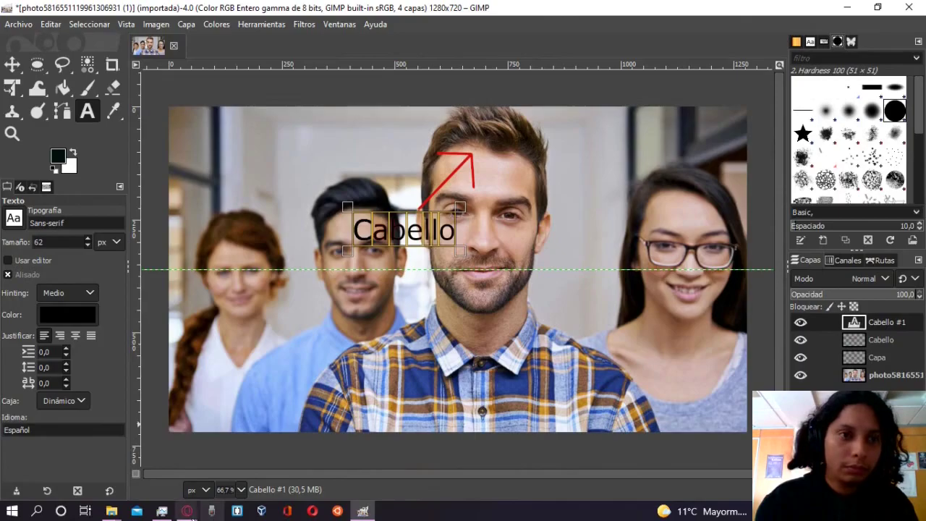
Step: Copy the arrowcursor.zip link from the Notion notes into the chat box, then undo the paste
{"action": "mouse_move", "coordinate": [186, 511]}
{"action": "left_click", "coordinate": [141, 476]}
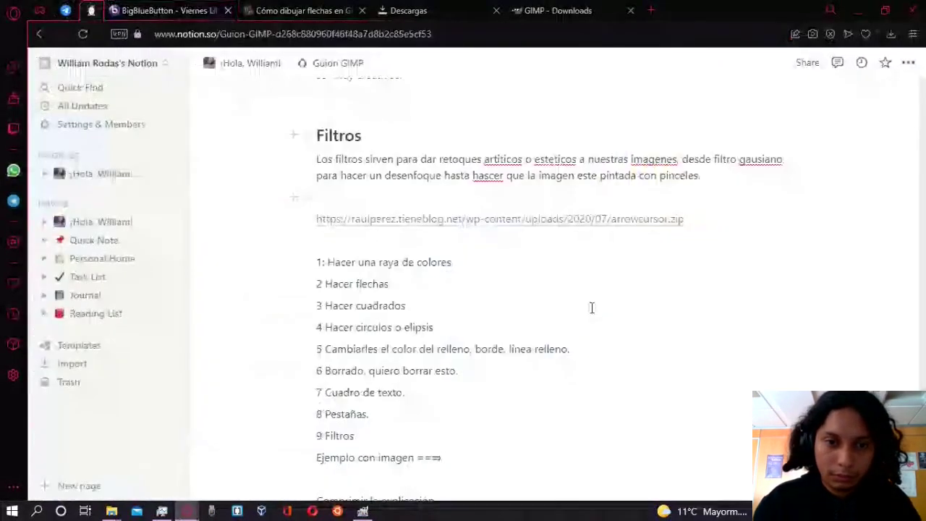
{"action": "left_click", "coordinate": [90, 10]}
{"action": "left_click_drag", "start_coordinate": [691, 221], "coordinate": [305, 219]}
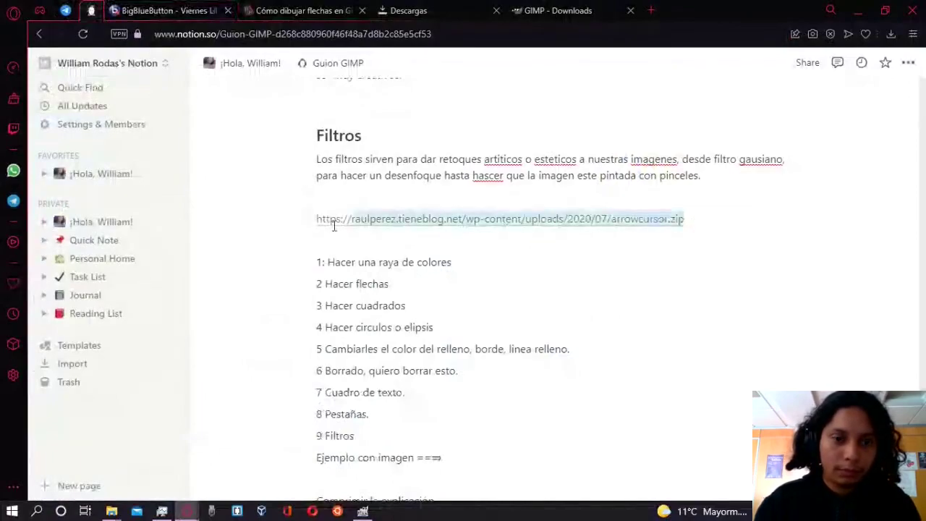
{"action": "key", "text": "ctrl+c"}
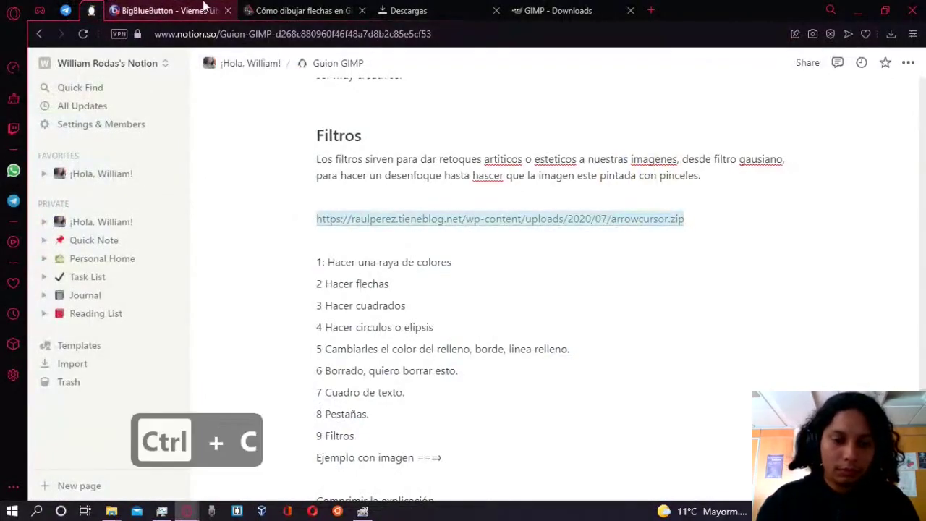
{"action": "left_click", "coordinate": [166, 10]}
{"action": "left_click", "coordinate": [261, 471]}
{"action": "key", "text": "ctrl+v"}
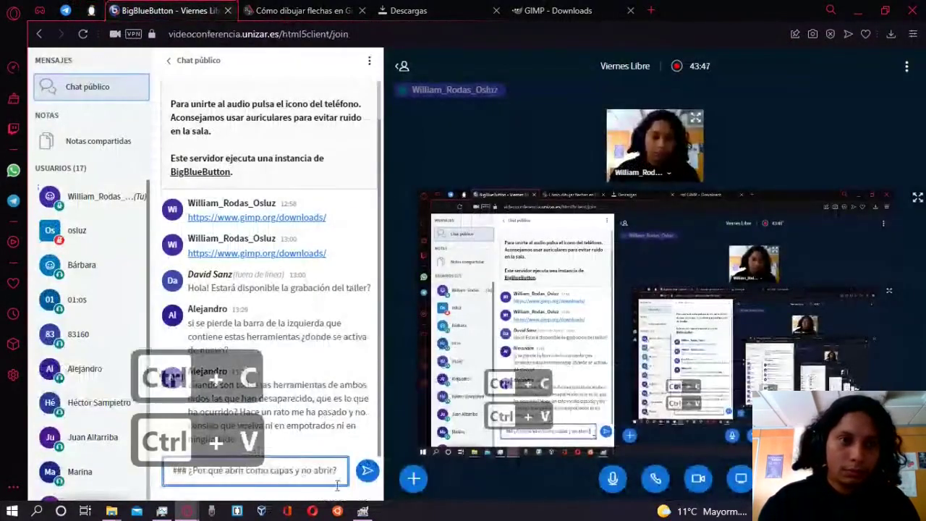
{"action": "key", "text": "ctrl+z"}
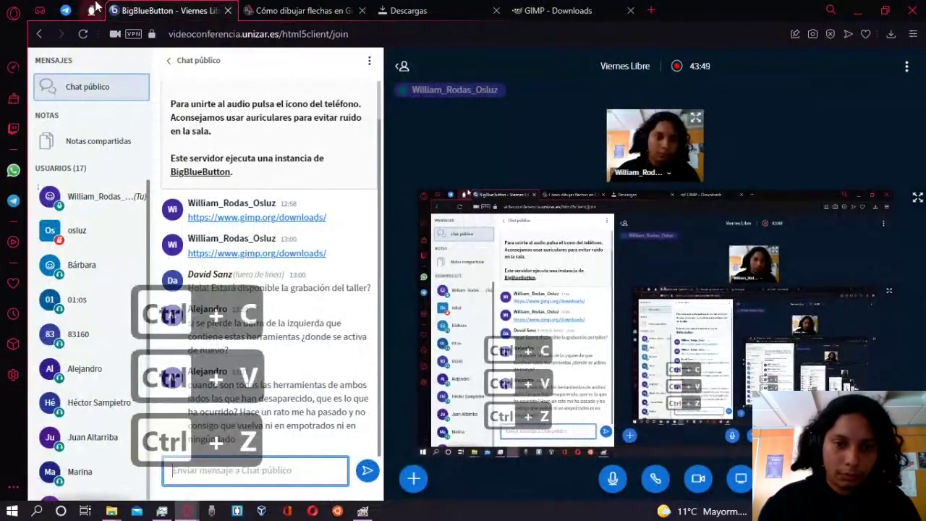
Step: Cut the arrowcursor.zip URL from Notion, send it in the BigBlueButton public chat, and open Opera's downloads
{"action": "left_click", "coordinate": [91, 10]}
{"action": "right_click", "coordinate": [362, 223]}
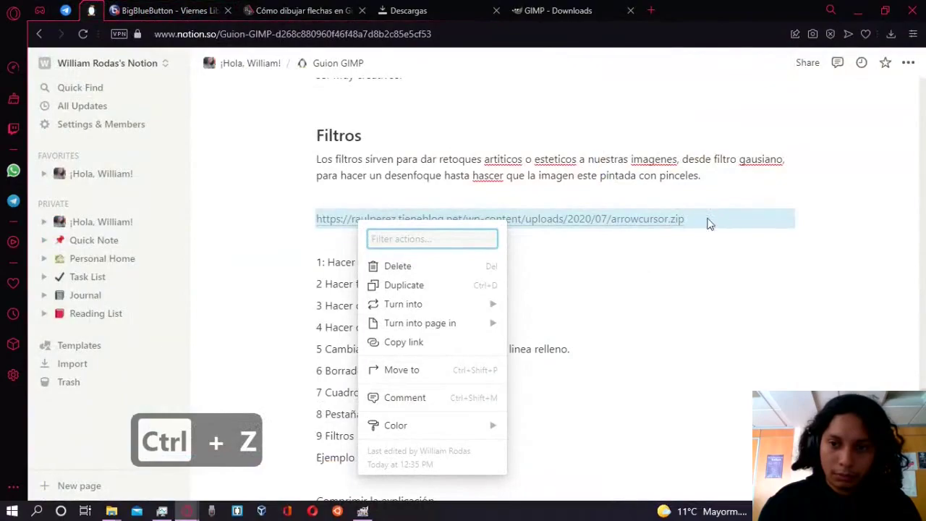
{"action": "left_click", "coordinate": [684, 221]}
{"action": "left_click", "coordinate": [687, 219]}
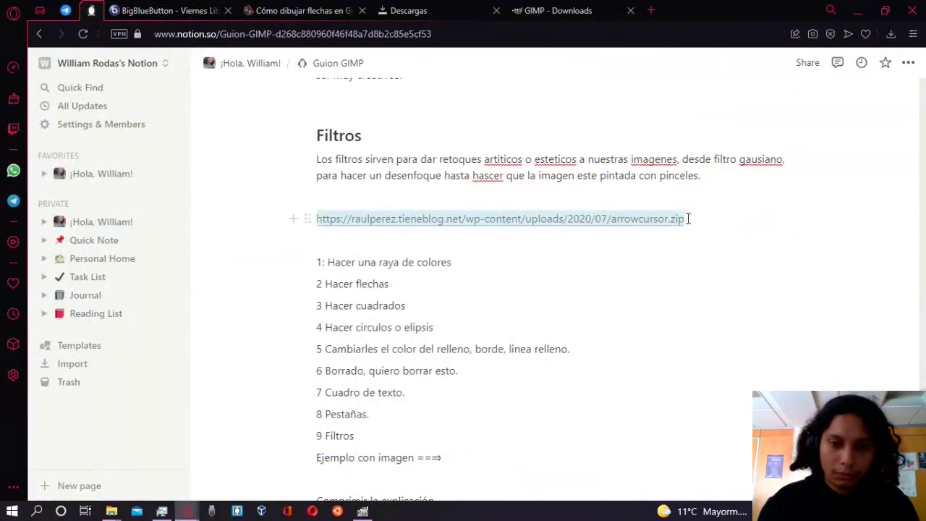
{"action": "triple_click", "coordinate": [682, 220]}
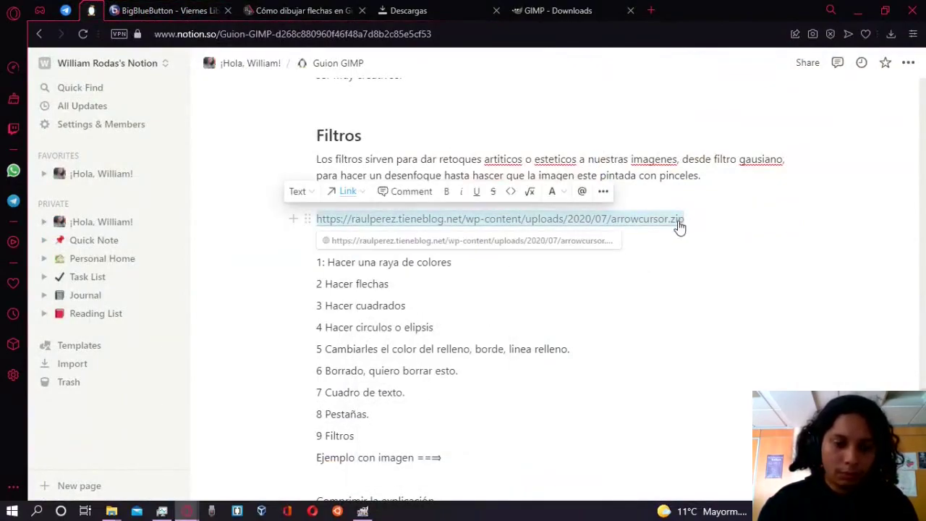
{"action": "key", "text": "ctrl+x"}
{"action": "left_click", "coordinate": [167, 11]}
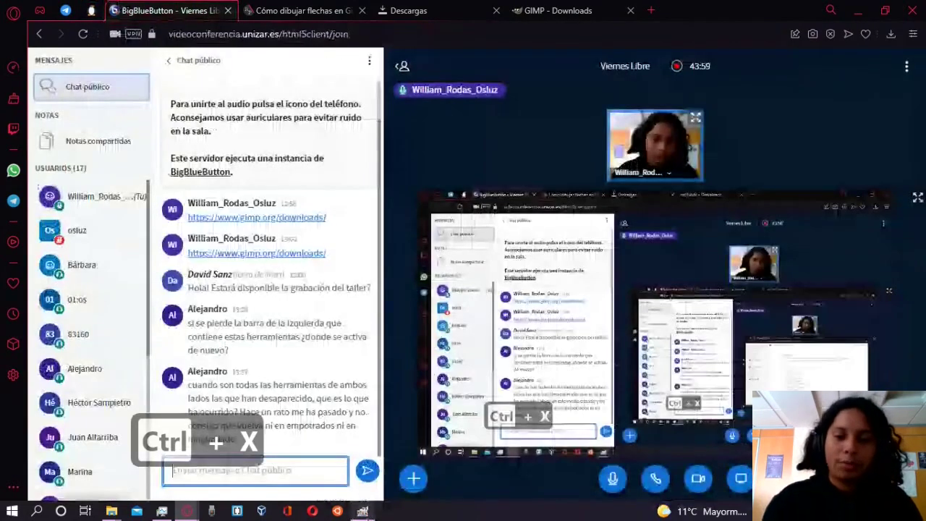
{"action": "key", "text": "ctrl+v"}
{"action": "key", "text": "Return"}
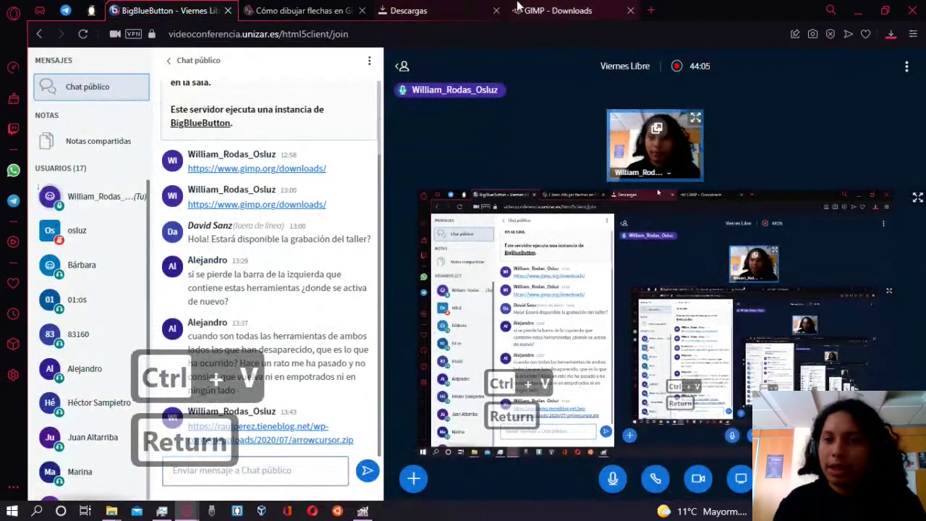
{"action": "left_click", "coordinate": [451, 9]}
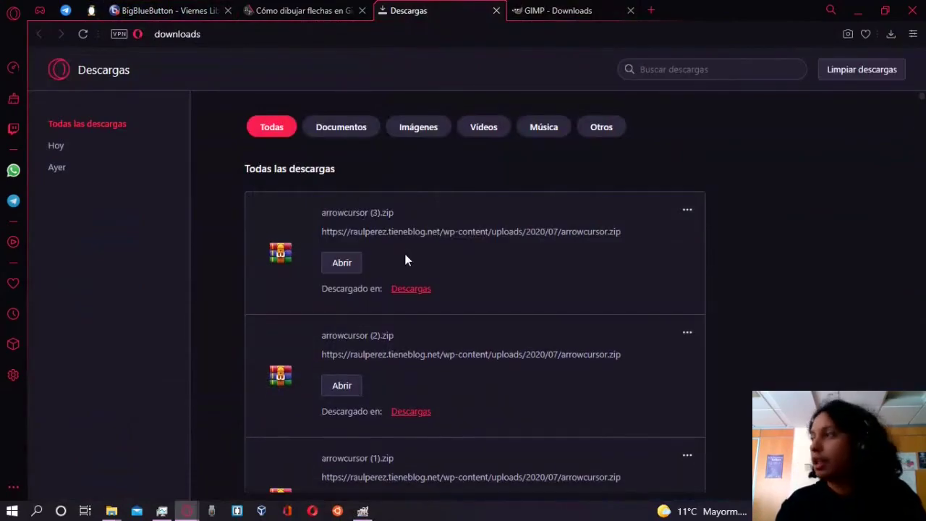
Step: Copy arrowcursor (3).zip from the Descargas folder in Explorer and return to GIMP
{"action": "left_click", "coordinate": [396, 294]}
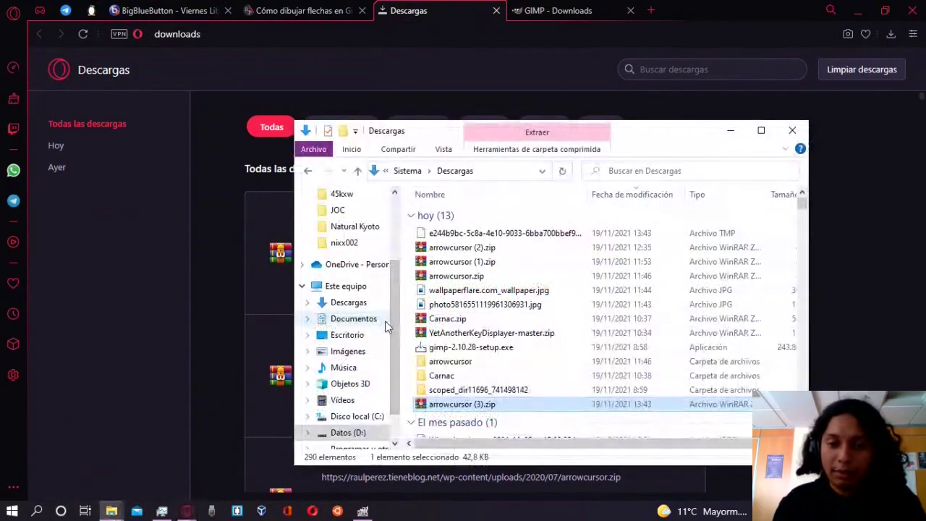
{"action": "right_click", "coordinate": [468, 409]}
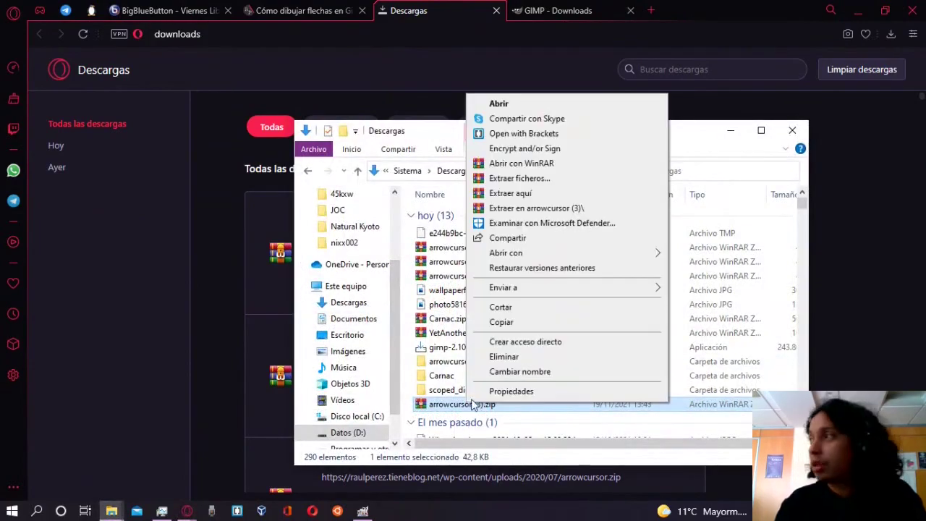
{"action": "left_click", "coordinate": [499, 323]}
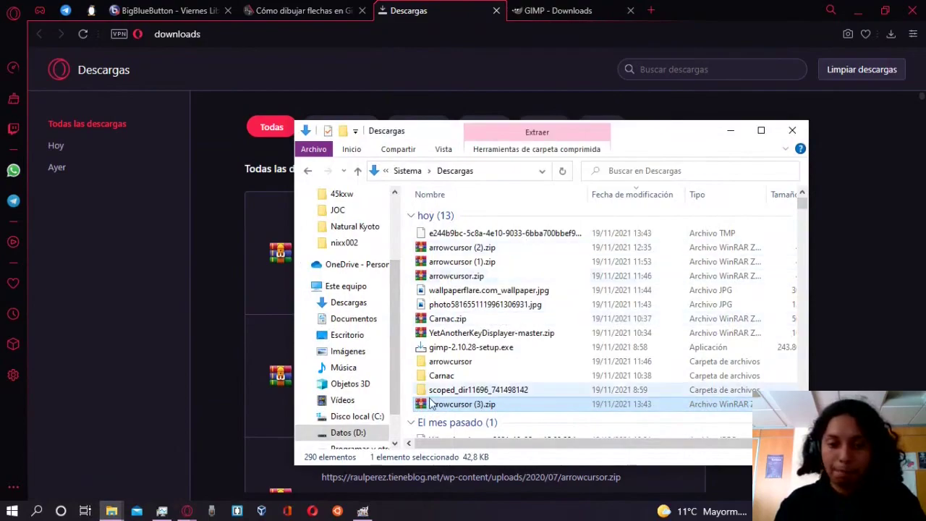
{"action": "left_click", "coordinate": [356, 515]}
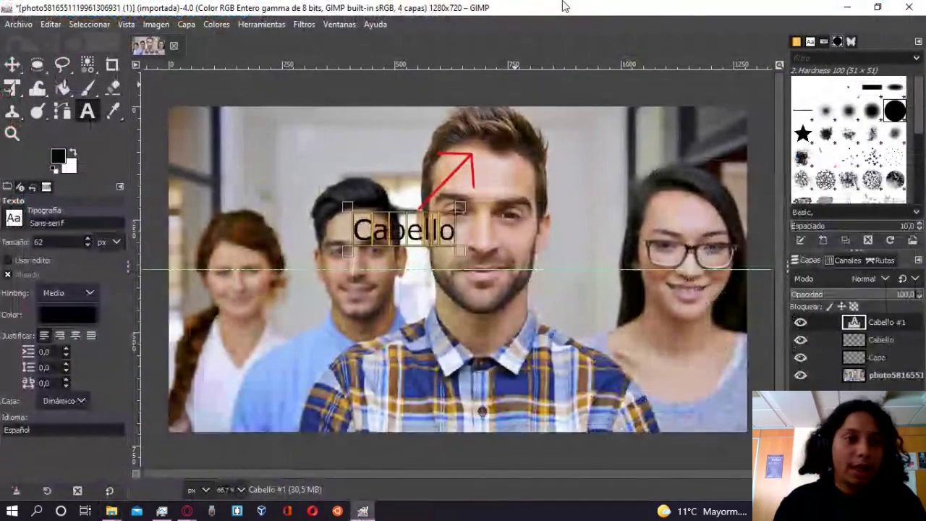
Step: Open GIMP Preferences at the Carpetas > Pinceles brush-folders page
{"action": "left_click", "coordinate": [48, 25]}
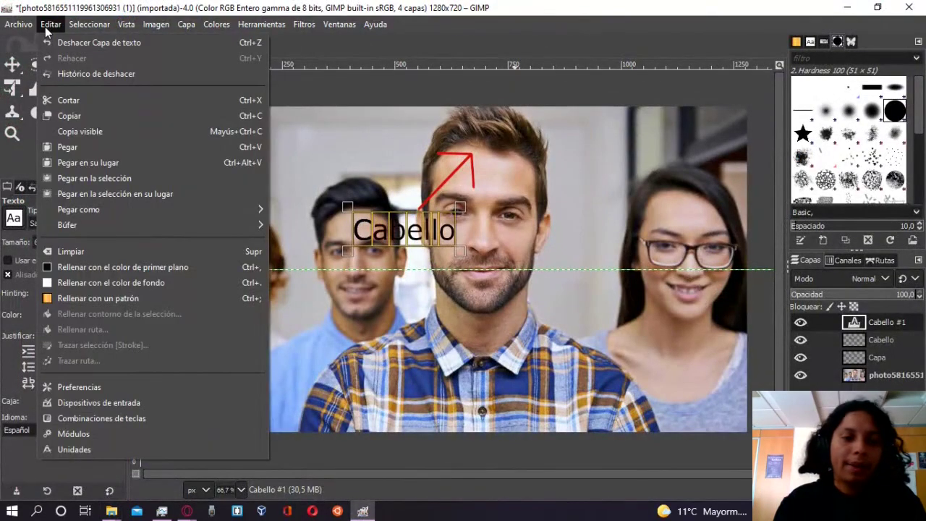
{"action": "left_click", "coordinate": [103, 387]}
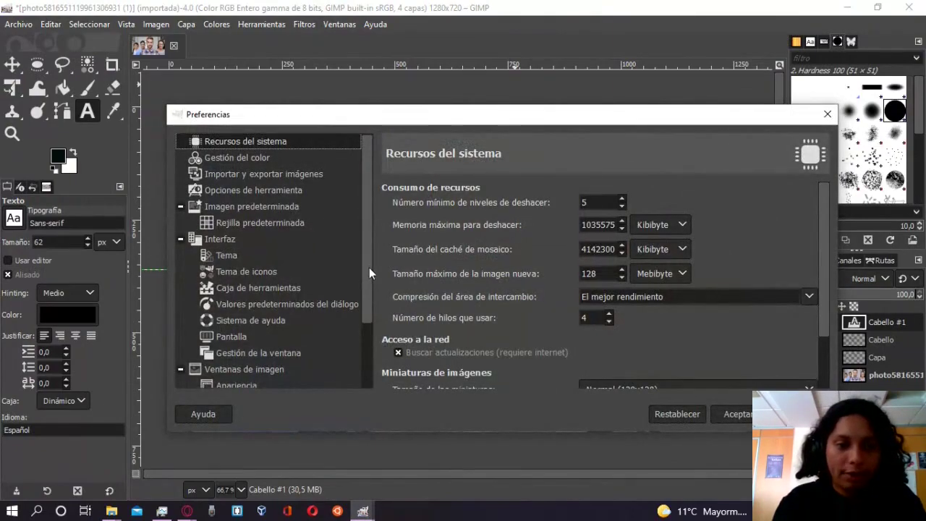
{"action": "left_click_drag", "start_coordinate": [370, 267], "coordinate": [364, 335]}
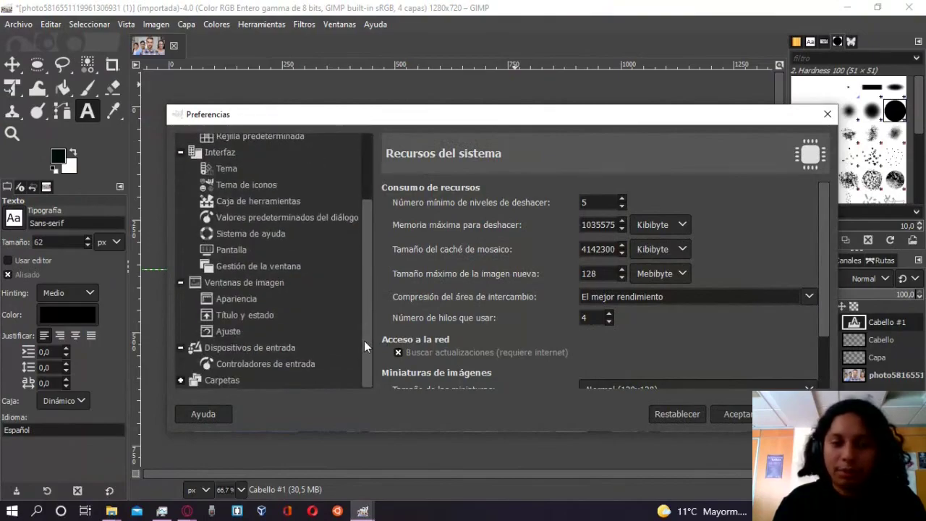
{"action": "left_click", "coordinate": [180, 380]}
{"action": "left_click_drag", "start_coordinate": [379, 273], "coordinate": [381, 347]}
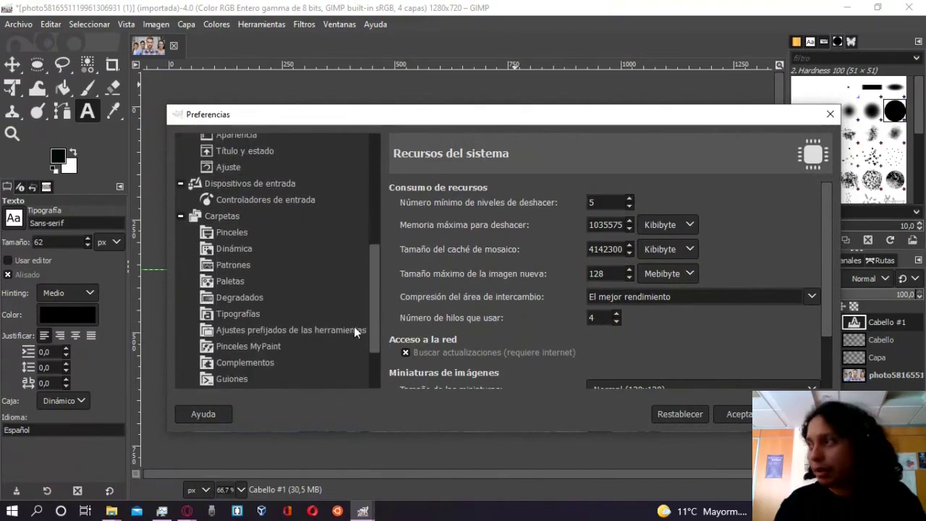
{"action": "left_click", "coordinate": [246, 233]}
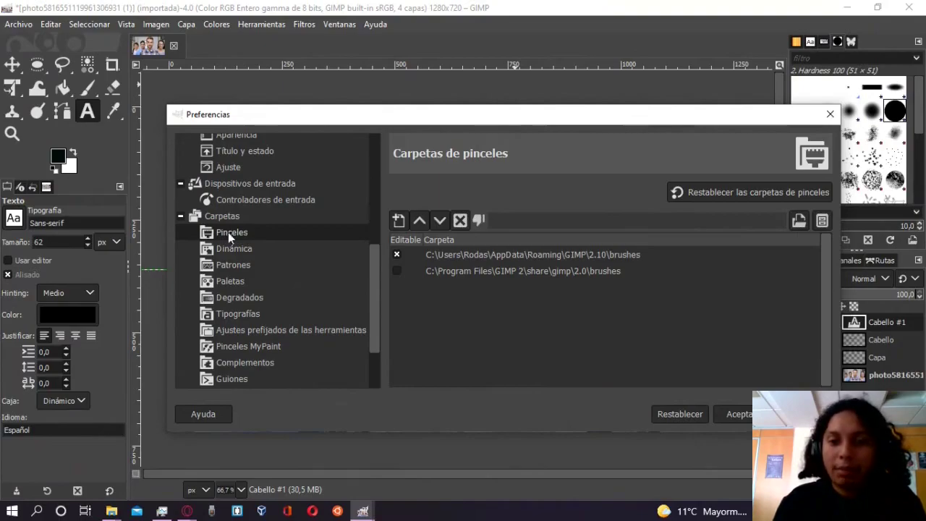
Step: Select the AppData brushes folder and show its location in File Explorer
{"action": "left_click", "coordinate": [462, 322]}
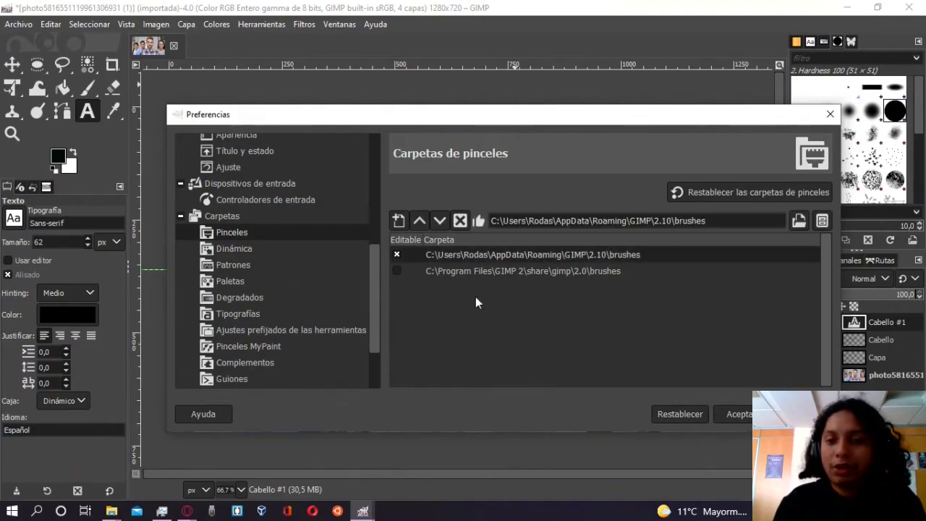
{"action": "left_click", "coordinate": [502, 269]}
{"action": "left_click", "coordinate": [505, 258]}
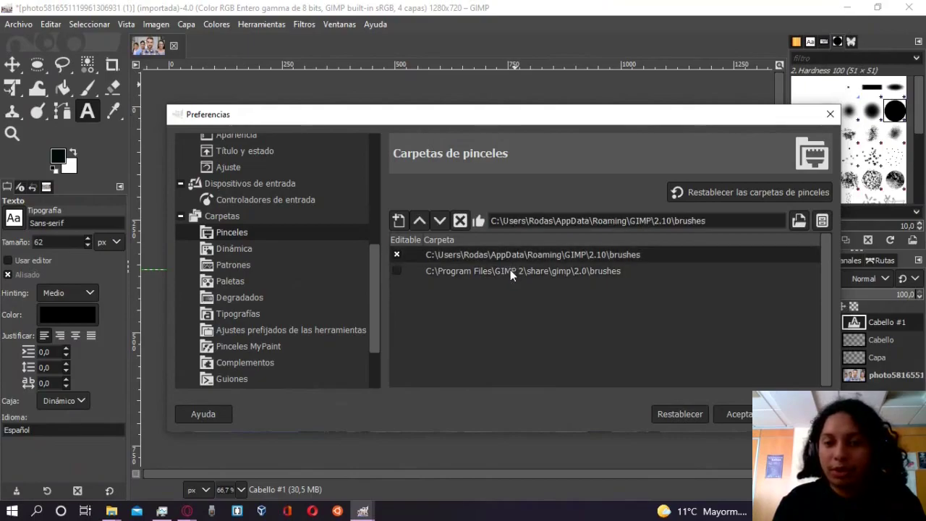
{"action": "left_click", "coordinate": [510, 270]}
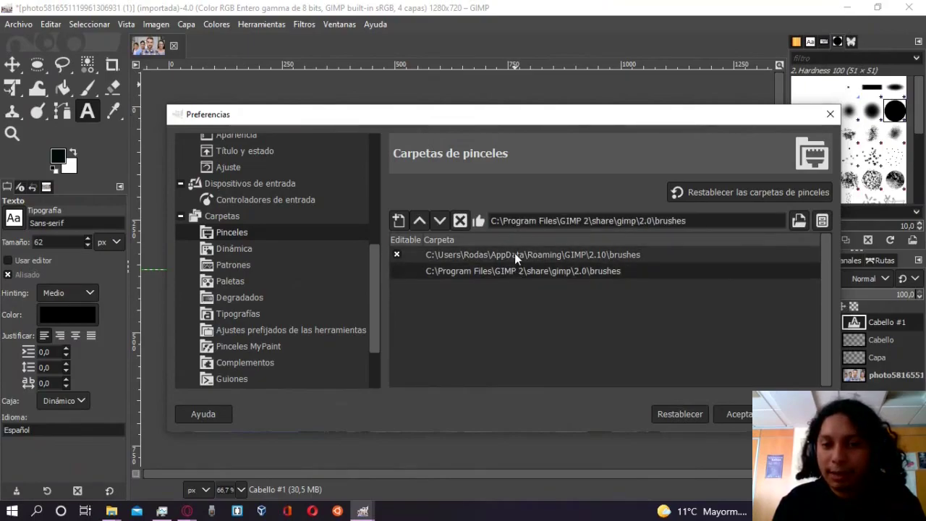
{"action": "left_click", "coordinate": [514, 254]}
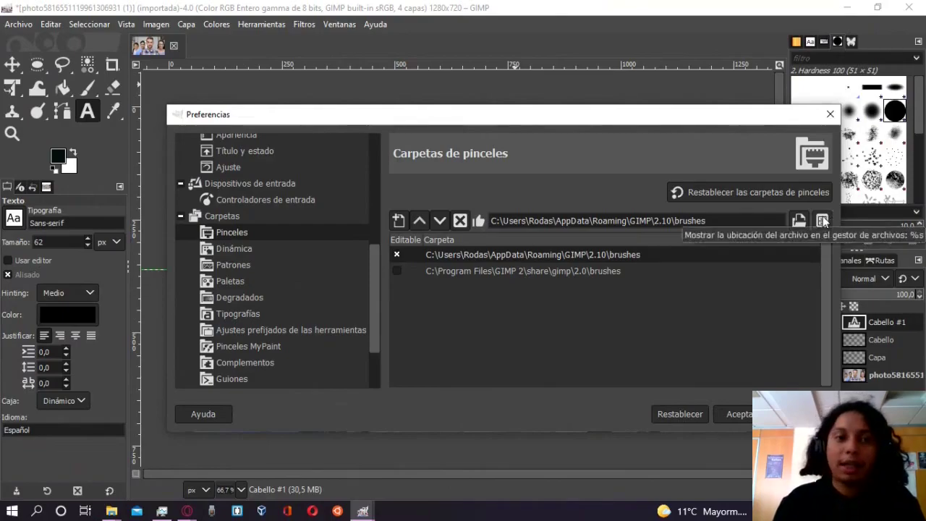
{"action": "left_click", "coordinate": [823, 221]}
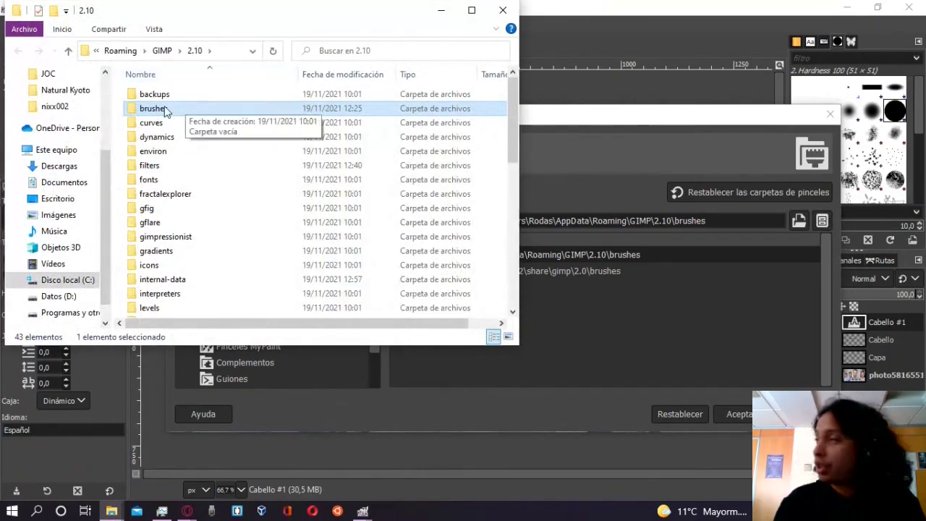
{"action": "mouse_move", "coordinate": [153, 108]}
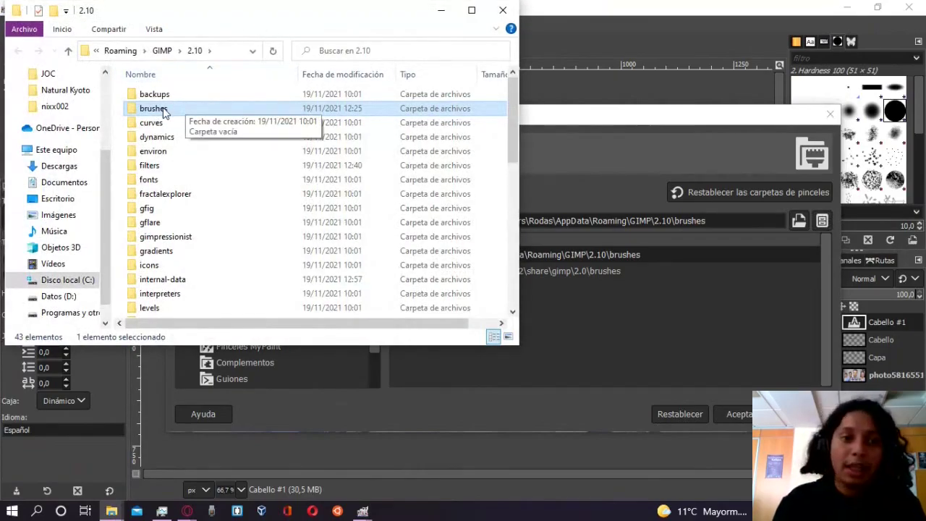
Step: Paste arrowcursor (3).zip into the empty brushes folder and extract it into its own folder
{"action": "double_click", "coordinate": [153, 109]}
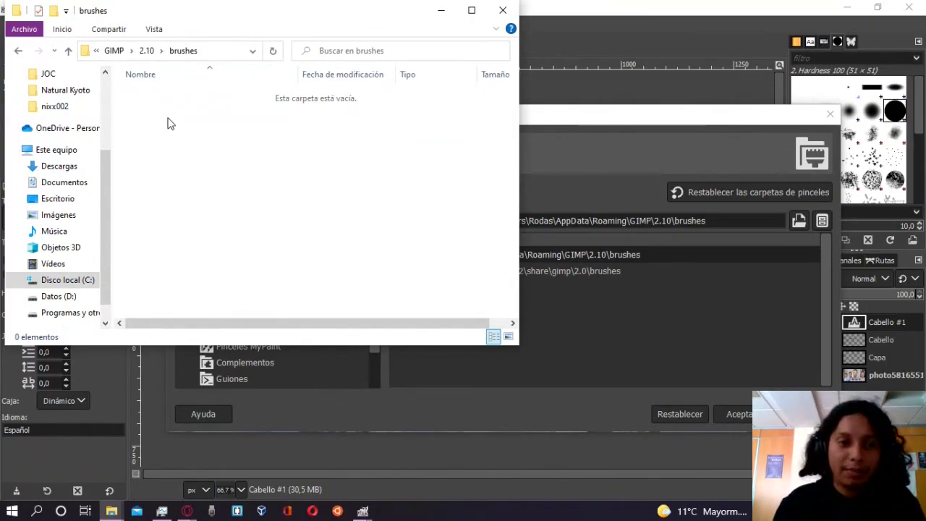
{"action": "right_click", "coordinate": [167, 117]}
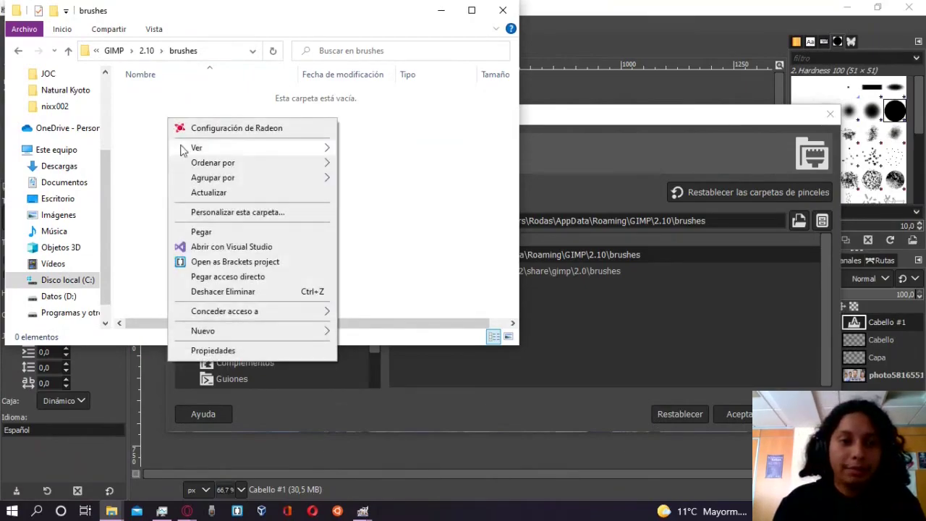
{"action": "left_click", "coordinate": [227, 231]}
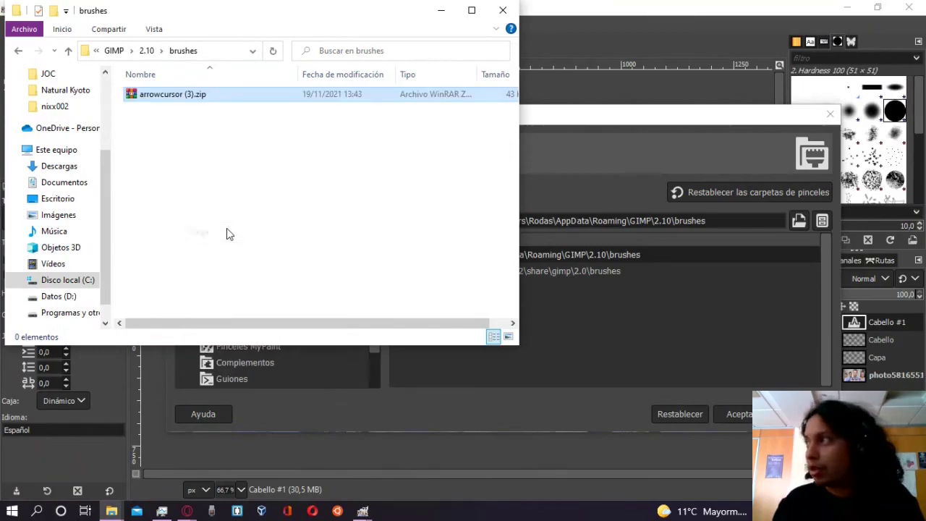
{"action": "left_click", "coordinate": [226, 233]}
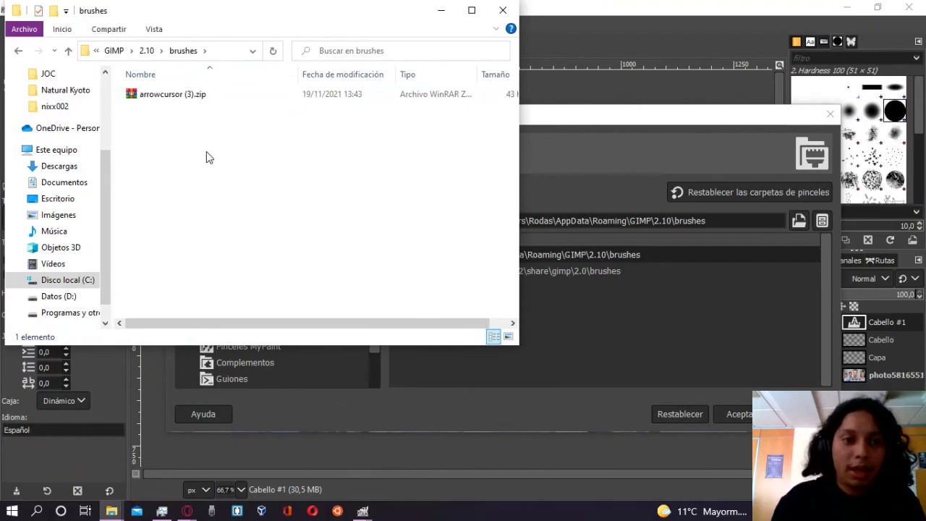
{"action": "right_click", "coordinate": [166, 99]}
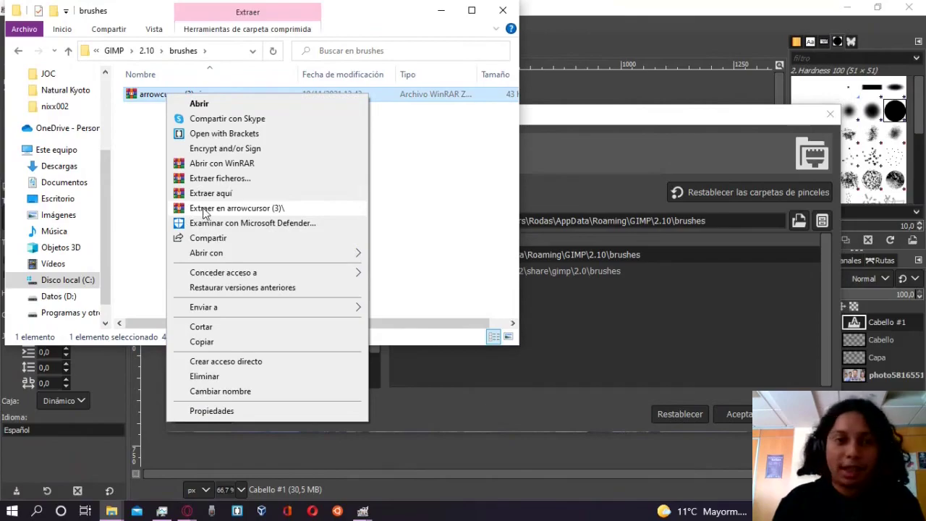
{"action": "left_click", "coordinate": [203, 210]}
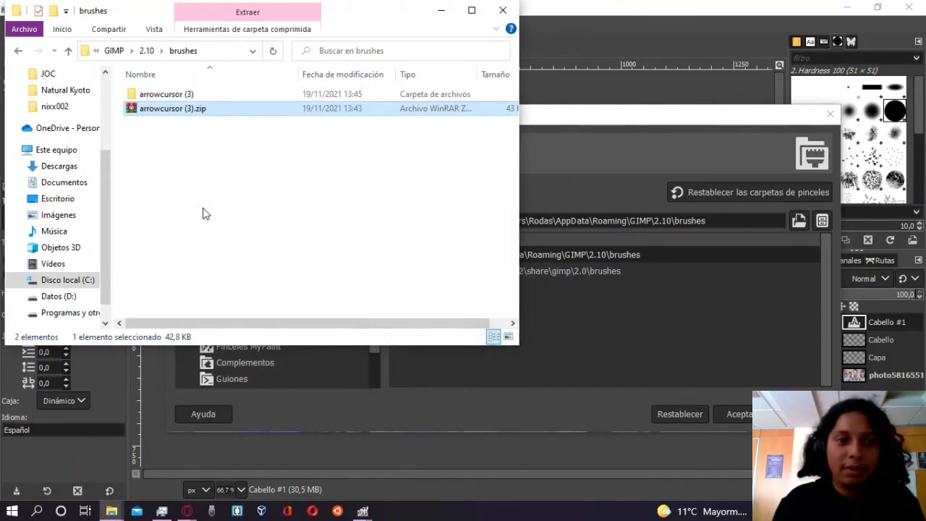
{"action": "left_click", "coordinate": [203, 213]}
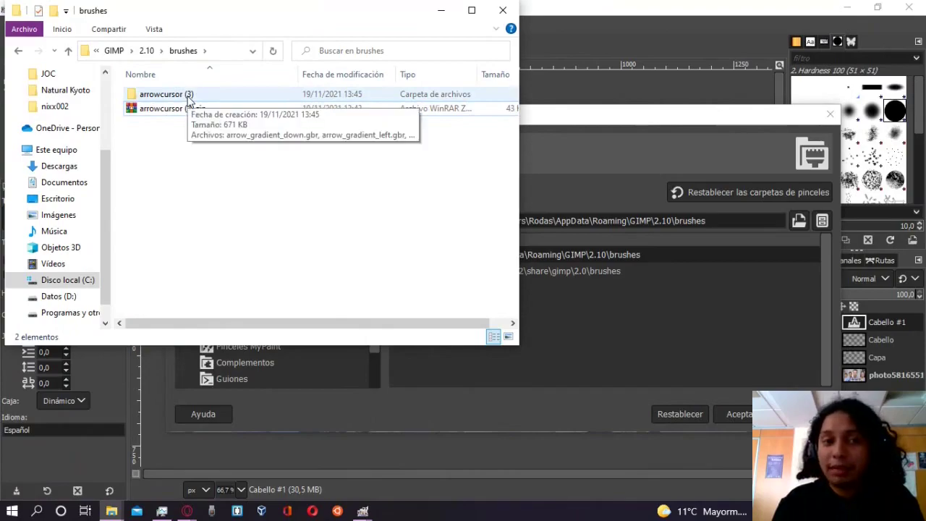
Step: Browse the .gbr brush files in the arrowcursor (3) folder, then go back to GIMP
{"action": "double_click", "coordinate": [190, 99]}
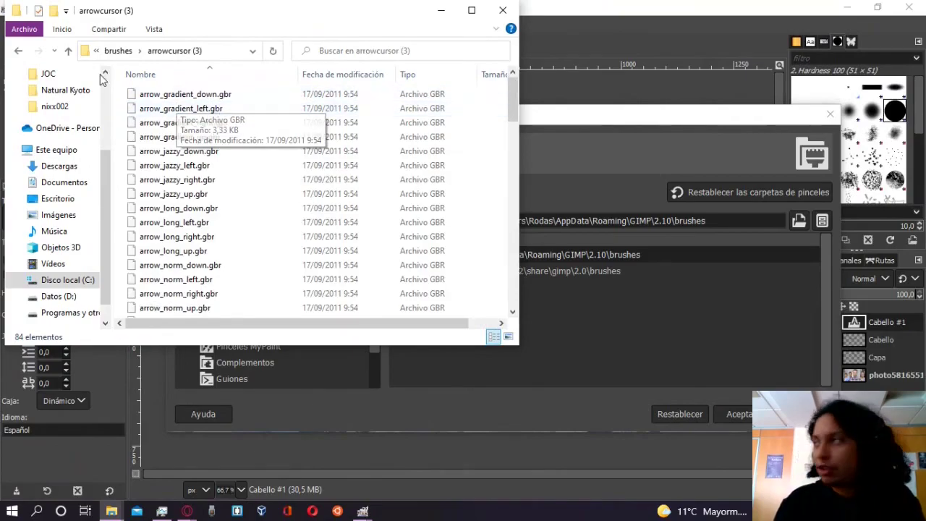
{"action": "left_click", "coordinate": [67, 54]}
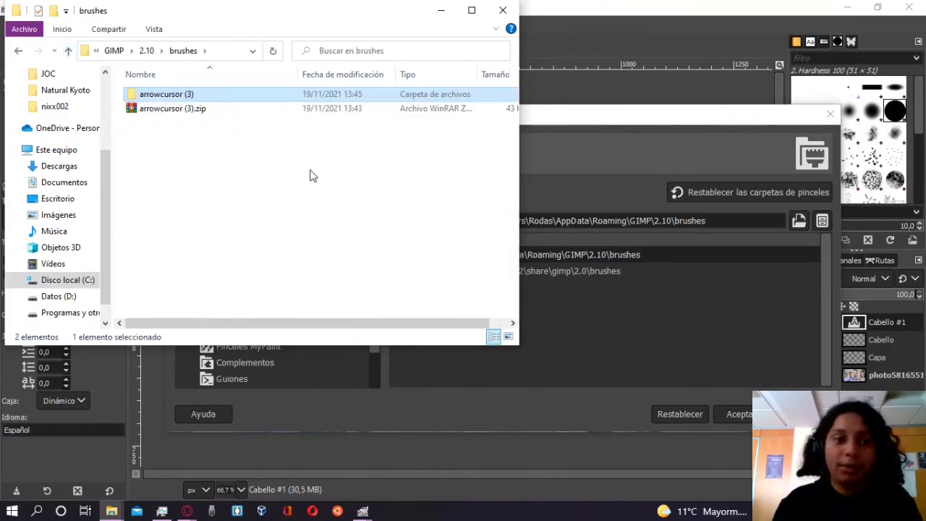
{"action": "double_click", "coordinate": [194, 95]}
{"action": "scroll", "coordinate": [344, 138], "scroll_direction": "down", "scroll_amount": 1}
{"action": "scroll", "coordinate": [346, 155], "scroll_direction": "down", "scroll_amount": 4}
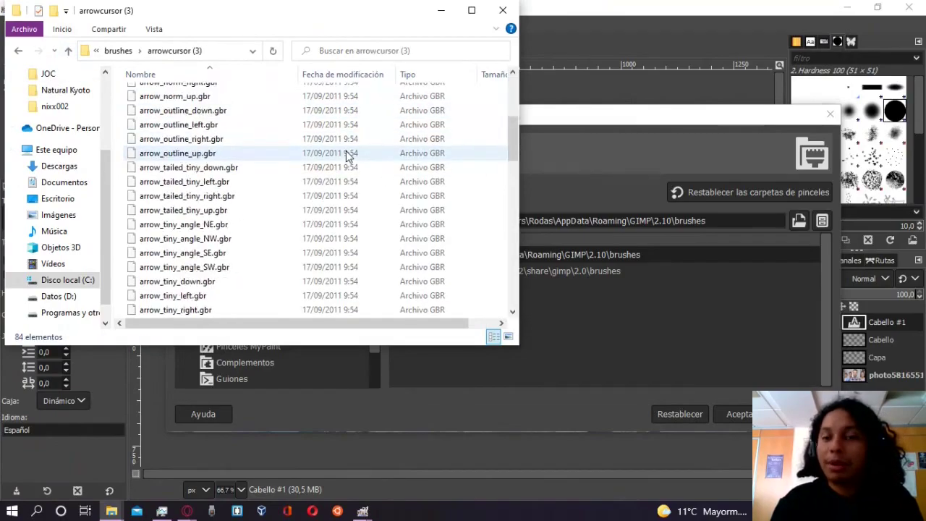
{"action": "scroll", "coordinate": [346, 155], "scroll_direction": "down", "scroll_amount": 4}
{"action": "scroll", "coordinate": [340, 163], "scroll_direction": "down", "scroll_amount": 5}
{"action": "scroll", "coordinate": [336, 168], "scroll_direction": "down", "scroll_amount": 4}
{"action": "scroll", "coordinate": [336, 167], "scroll_direction": "down", "scroll_amount": 3}
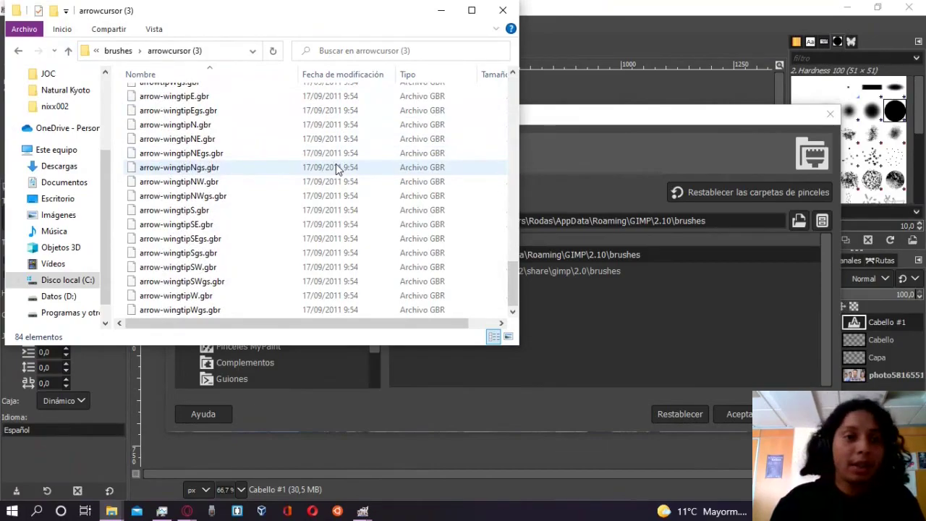
{"action": "scroll", "coordinate": [336, 164], "scroll_direction": "up", "scroll_amount": 4}
{"action": "scroll", "coordinate": [336, 163], "scroll_direction": "up", "scroll_amount": 5}
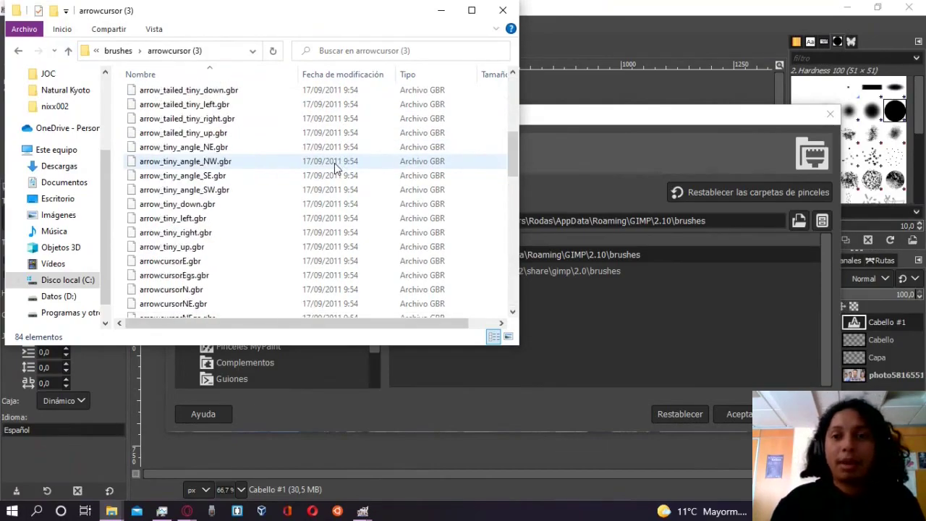
{"action": "scroll", "coordinate": [334, 163], "scroll_direction": "up", "scroll_amount": 4}
{"action": "scroll", "coordinate": [334, 162], "scroll_direction": "up", "scroll_amount": 4}
{"action": "left_click", "coordinate": [68, 51]}
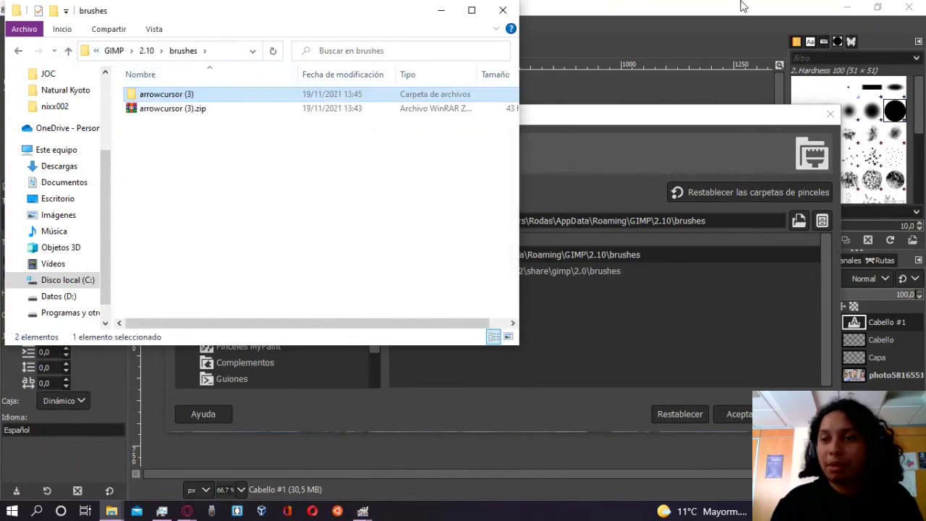
{"action": "left_click", "coordinate": [739, 6]}
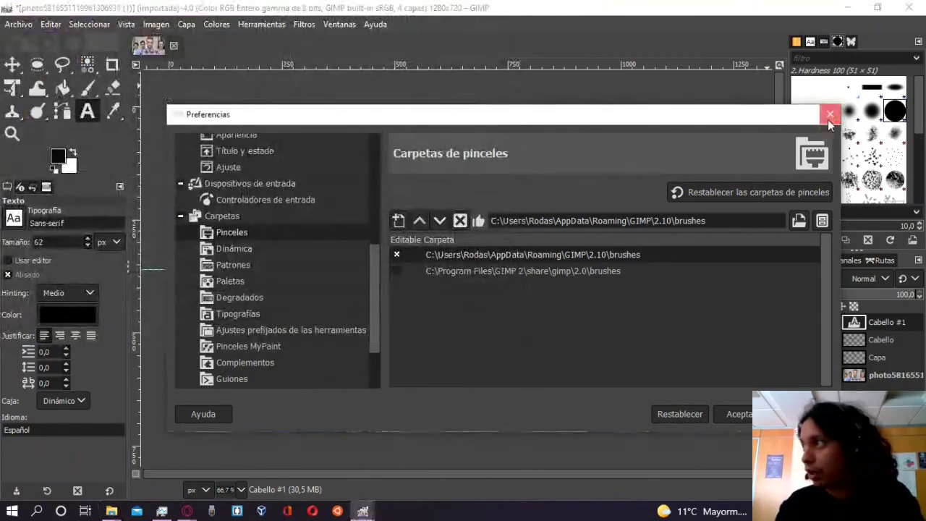
Step: Close the Preferences window to get back to the labelled photo
{"action": "left_click", "coordinate": [829, 114]}
{"action": "scroll", "coordinate": [875, 142], "scroll_direction": "down", "scroll_amount": 5}
{"action": "scroll", "coordinate": [875, 142], "scroll_direction": "up", "scroll_amount": 2}
{"action": "scroll", "coordinate": [875, 142], "scroll_direction": "up", "scroll_amount": 1}
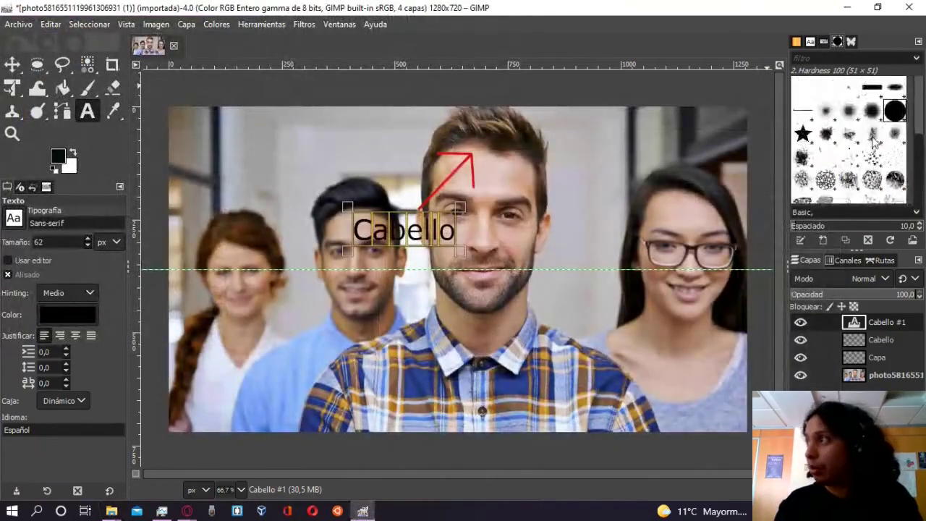
{"action": "scroll", "coordinate": [875, 141], "scroll_direction": "up", "scroll_amount": 2}
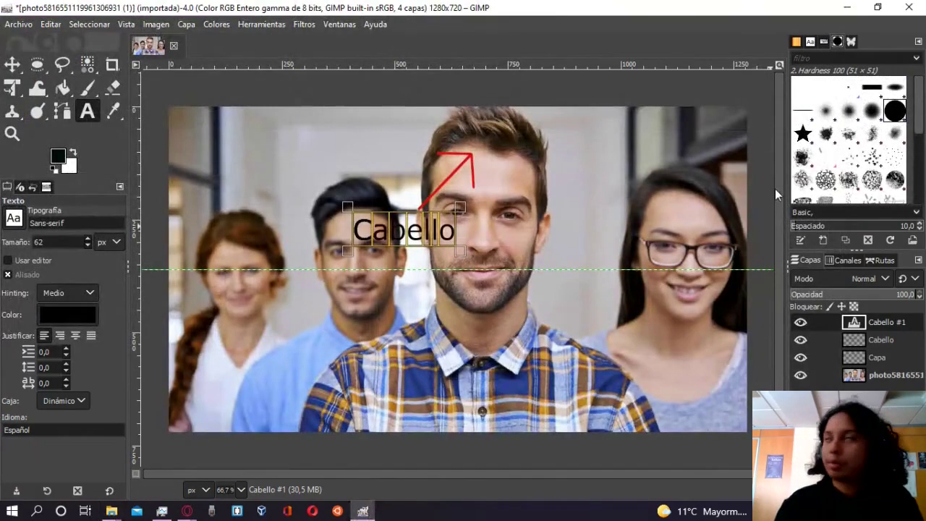
Step: Save the image as fotografia.xcf, declining to overwrite miproyecto.xcf
{"action": "left_click", "coordinate": [20, 23]}
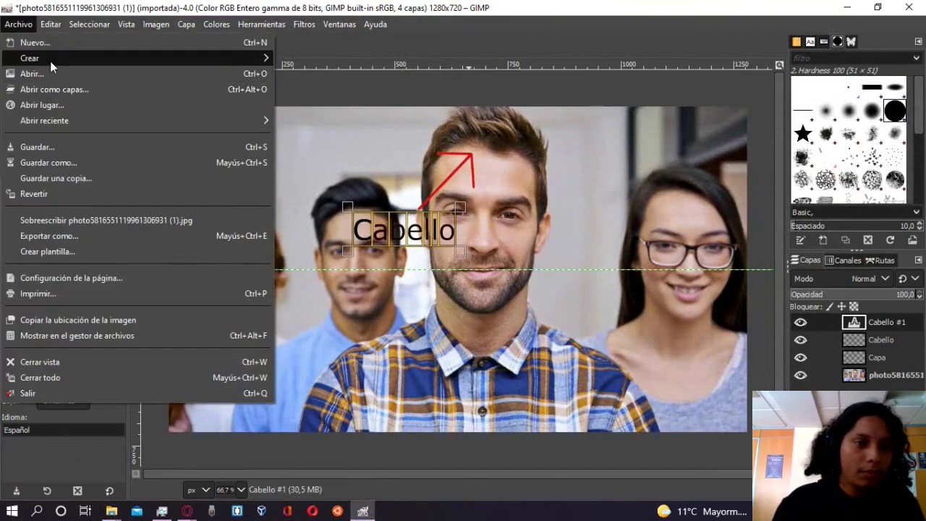
{"action": "left_click", "coordinate": [82, 163]}
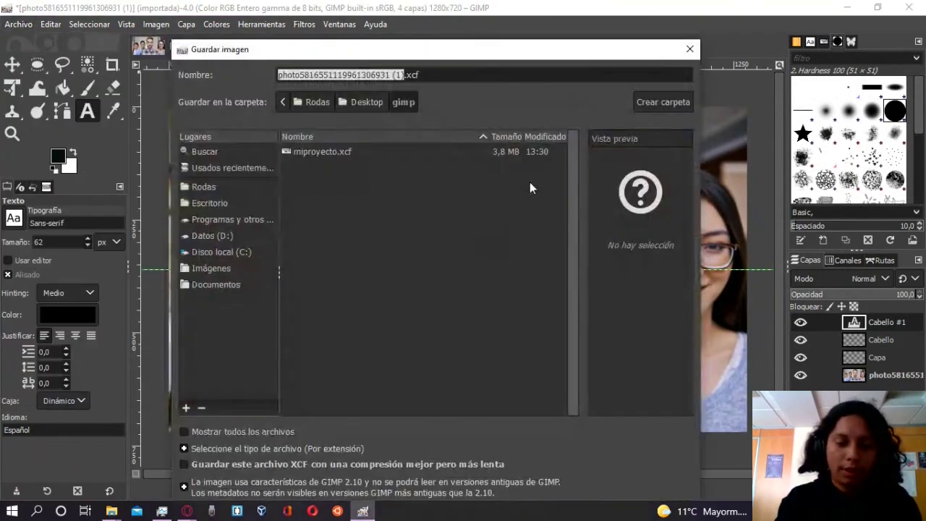
{"action": "type", "text": "fotograf"}
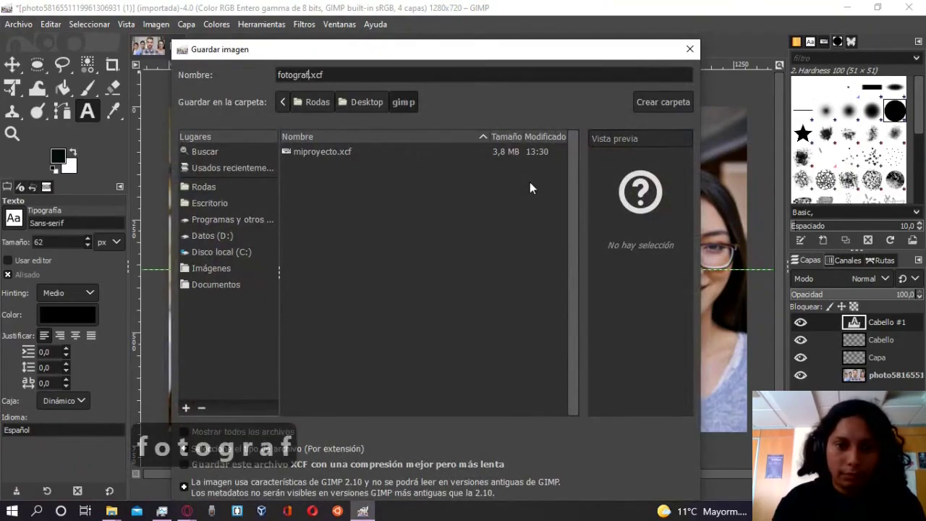
{"action": "type", "text": "ia"}
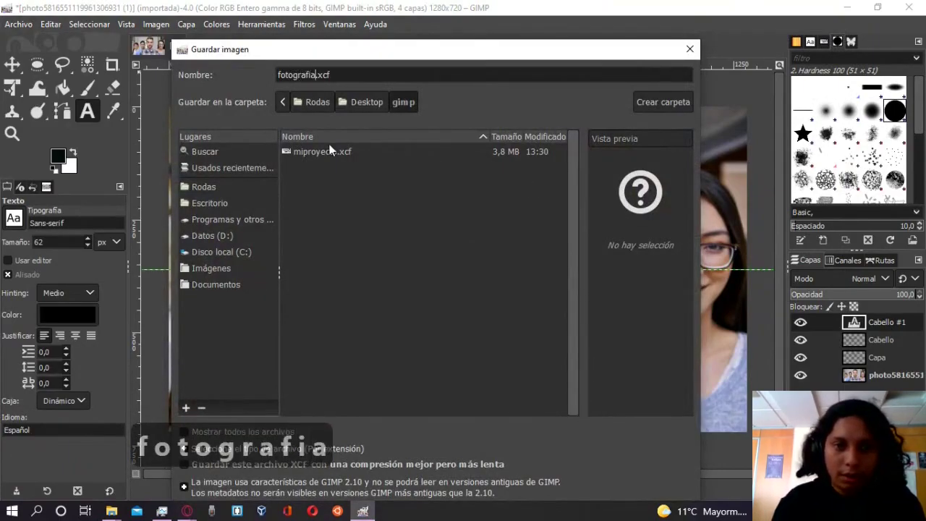
{"action": "left_click", "coordinate": [334, 152]}
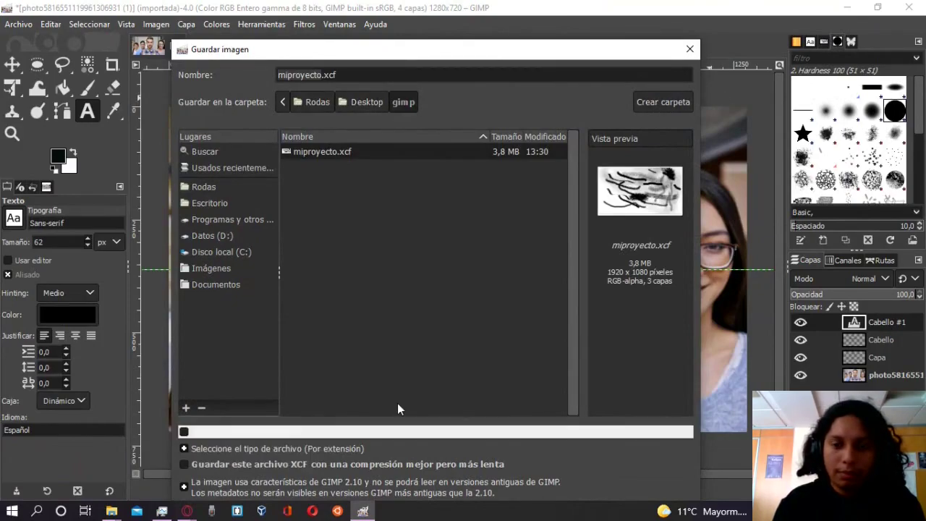
{"action": "left_click_drag", "start_coordinate": [545, 42], "coordinate": [552, 45]}
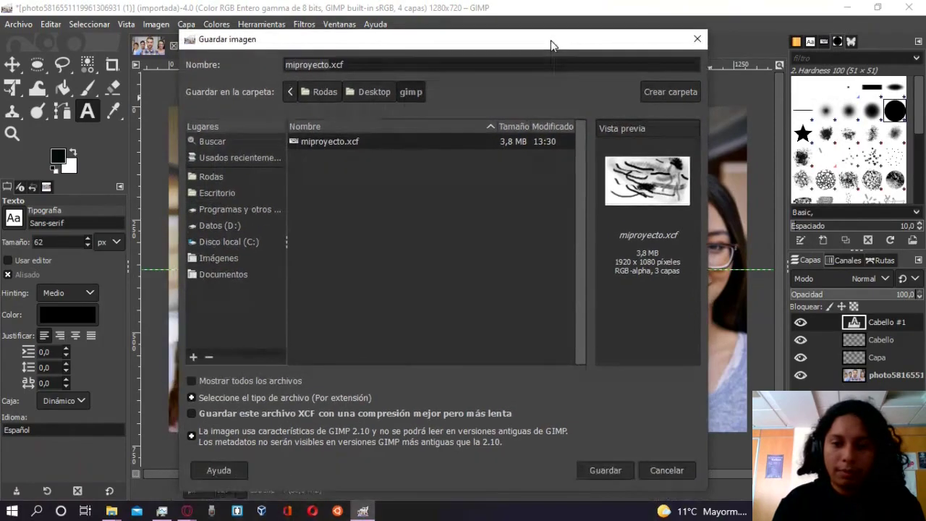
{"action": "left_click", "coordinate": [615, 469]}
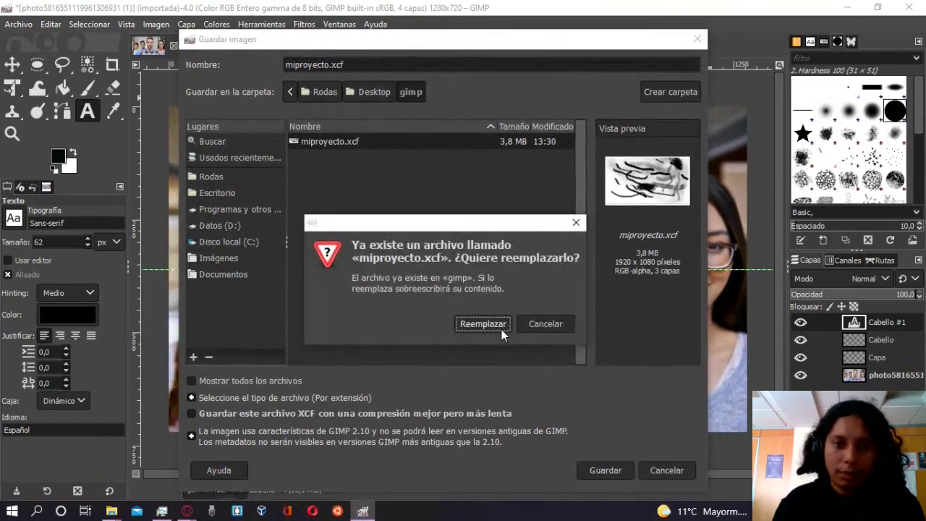
{"action": "left_click", "coordinate": [543, 325]}
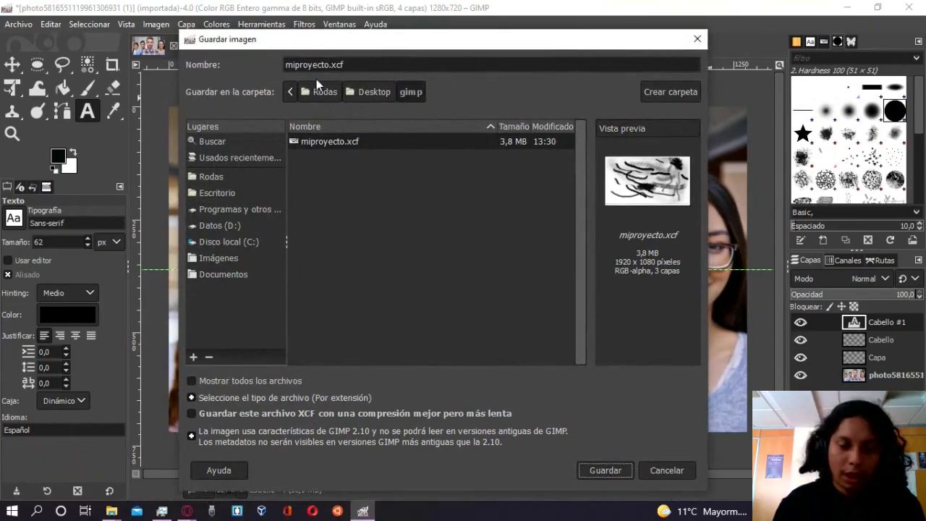
{"action": "double_click", "coordinate": [324, 65]}
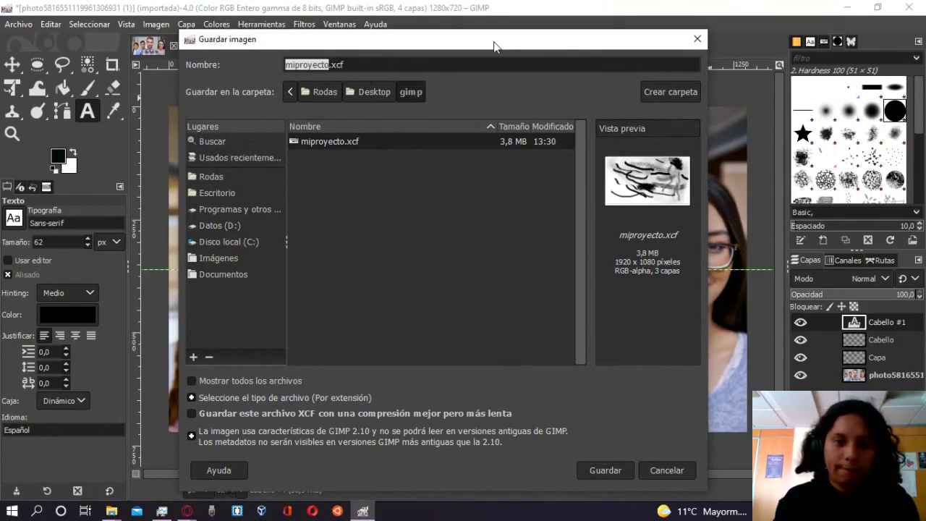
{"action": "type", "text": "fotor"}
{"action": "key", "text": "BackSpace"}
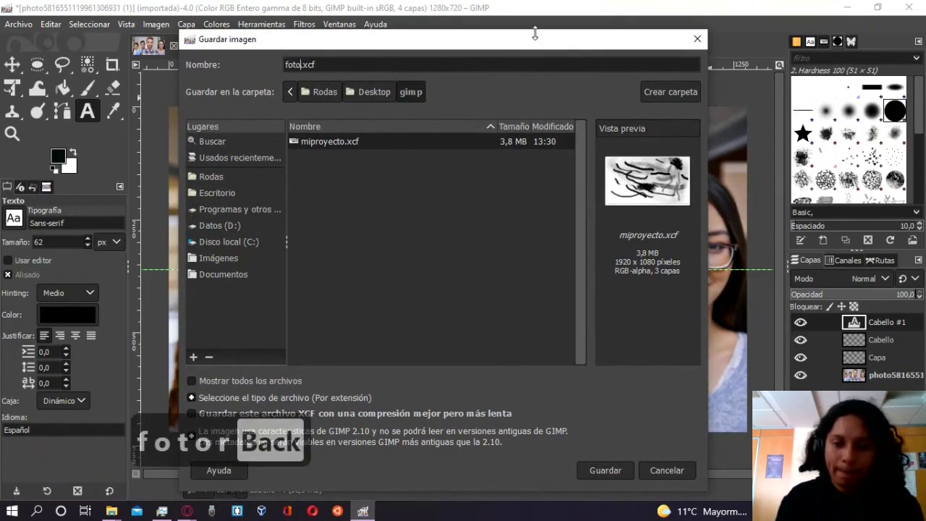
{"action": "type", "text": "grafia"}
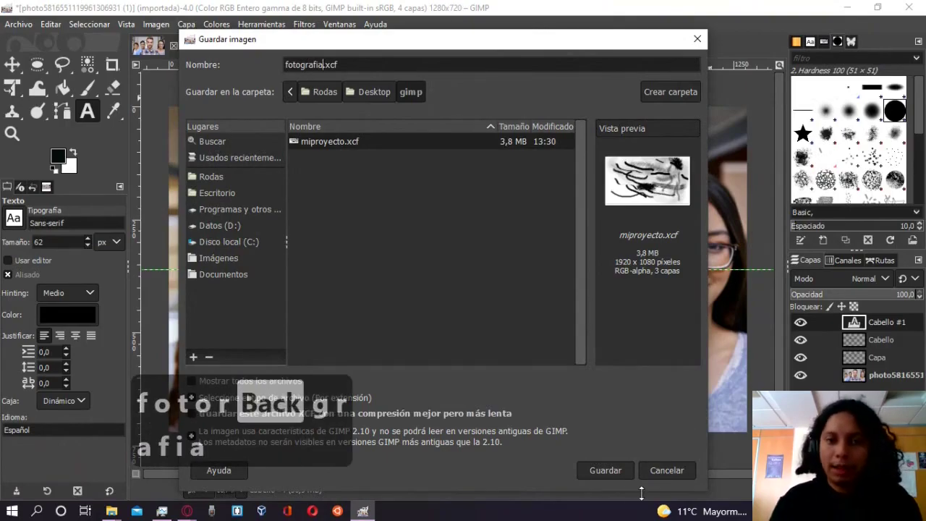
{"action": "left_click", "coordinate": [618, 472]}
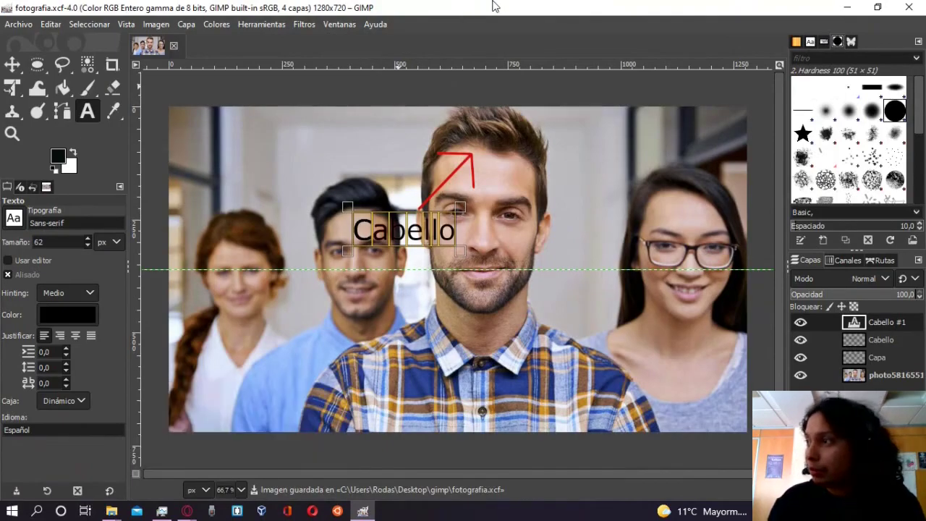
{"action": "right_click", "coordinate": [517, 6]}
{"action": "left_click", "coordinate": [475, 6]}
{"action": "right_click", "coordinate": [475, 6]}
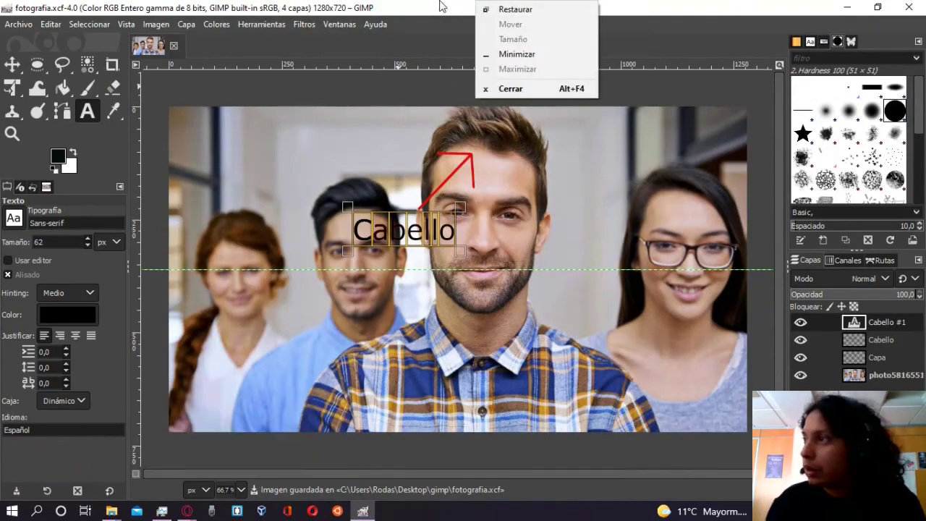
{"action": "left_click", "coordinate": [442, 6]}
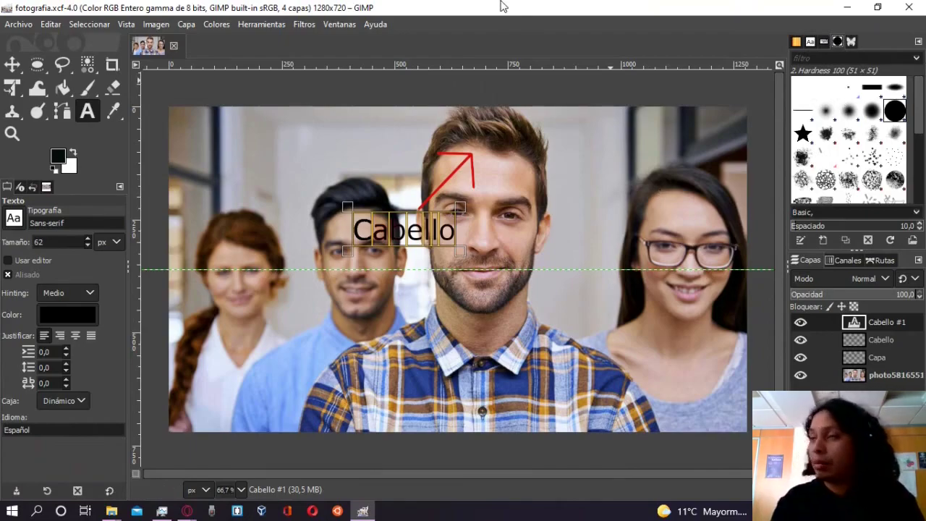
Step: Close GIMP and relaunch it by searching 'gimp' in the Start menu
{"action": "left_click", "coordinate": [906, 7]}
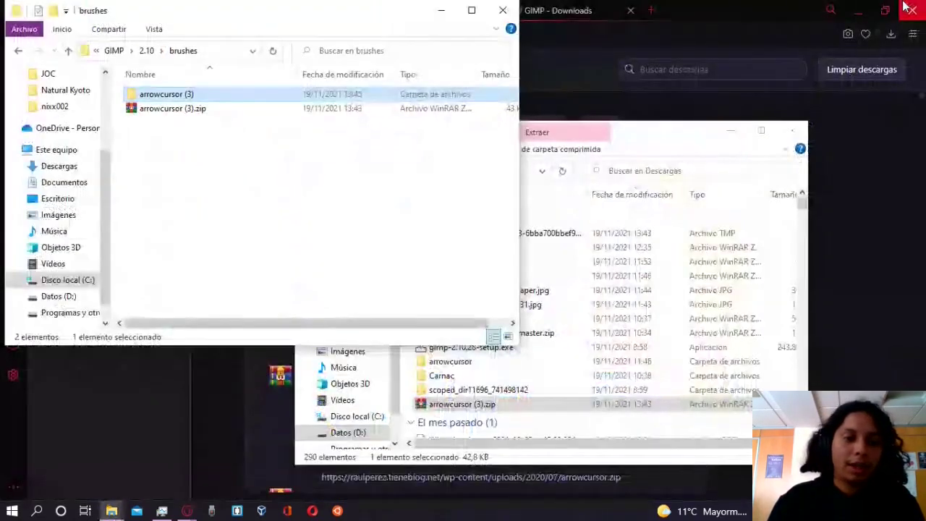
{"action": "left_click", "coordinate": [11, 511]}
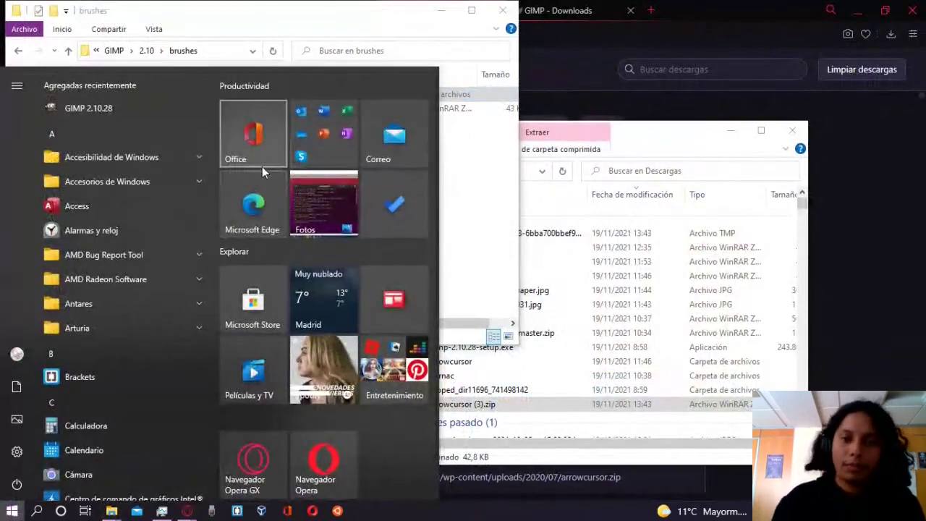
{"action": "type", "text": "gimp"}
{"action": "key", "text": "Return"}
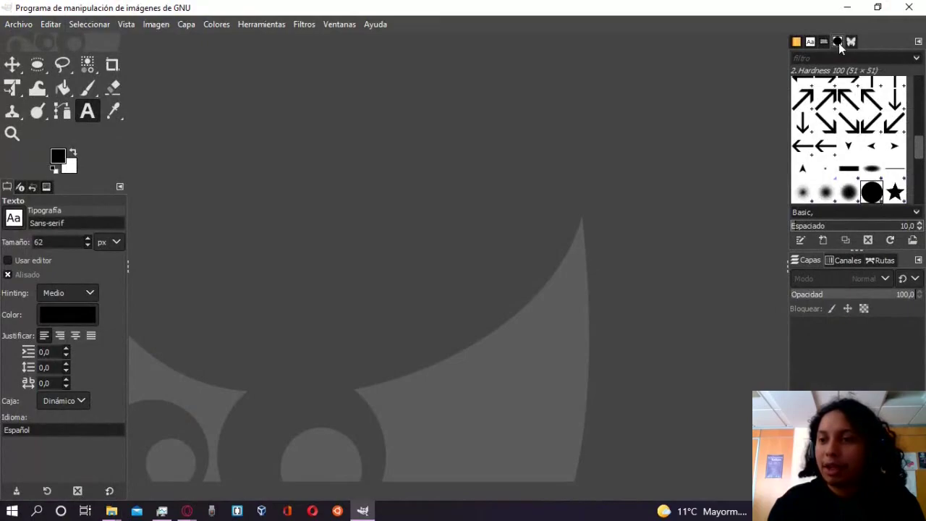
Step: Reopen fotografia.xcf with Ctrl+O
{"action": "scroll", "coordinate": [856, 156], "scroll_direction": "up", "scroll_amount": 2}
{"action": "scroll", "coordinate": [856, 156], "scroll_direction": "up", "scroll_amount": 3}
{"action": "scroll", "coordinate": [856, 156], "scroll_direction": "up", "scroll_amount": 2}
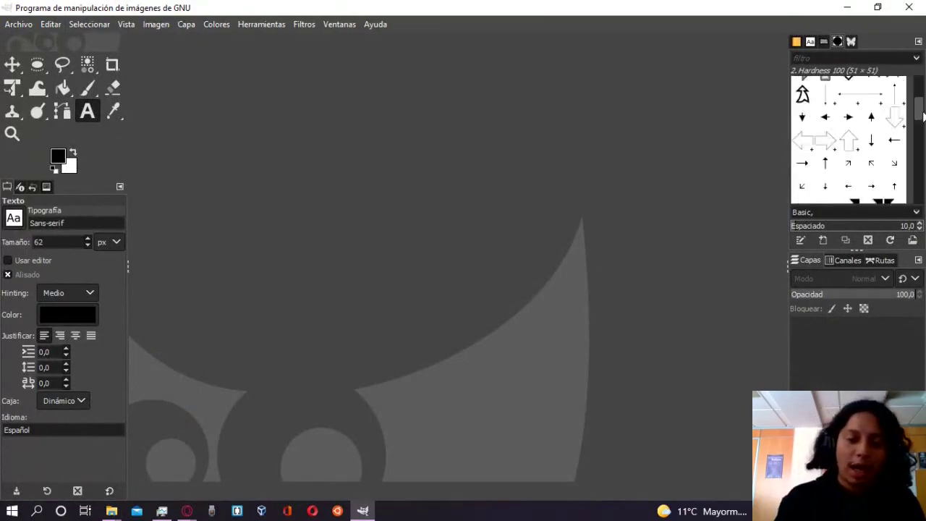
{"action": "left_click_drag", "start_coordinate": [916, 96], "coordinate": [915, 86]}
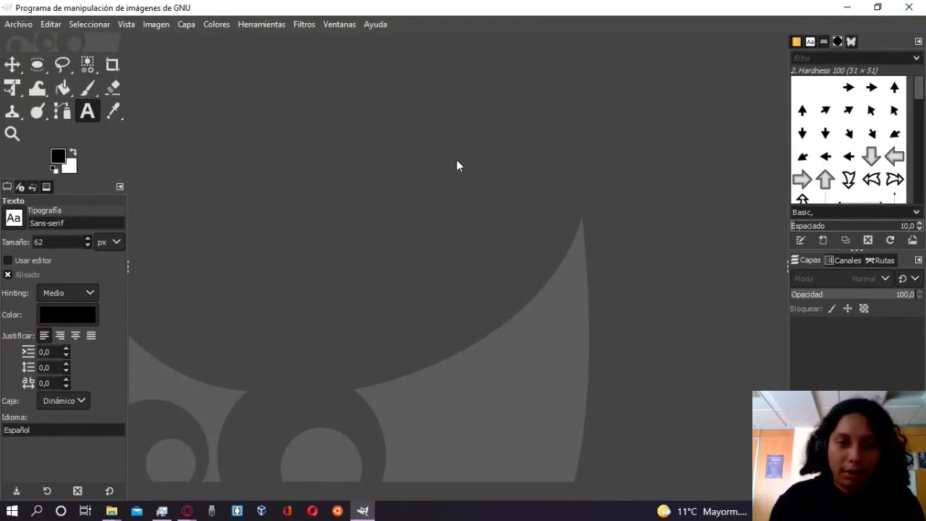
{"action": "key", "text": "ctrl+o"}
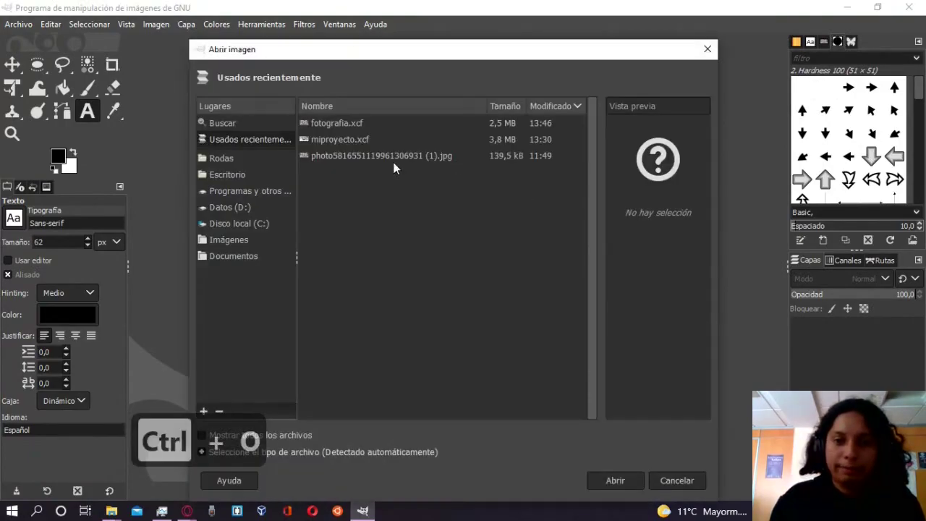
{"action": "double_click", "coordinate": [331, 122]}
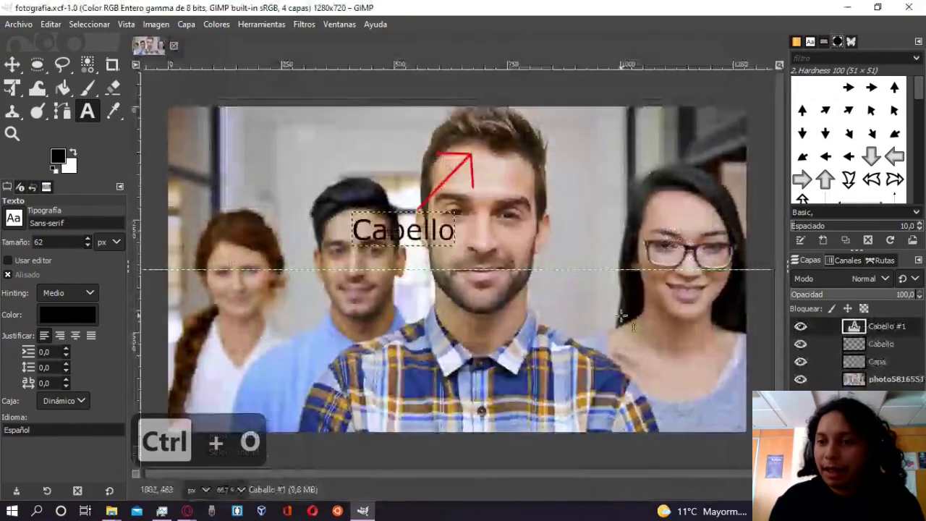
Step: Pick the imported Arrow Tip SW Grayscale brush from the Brushes panel
{"action": "scroll", "coordinate": [861, 139], "scroll_direction": "down", "scroll_amount": 2}
{"action": "scroll", "coordinate": [861, 140], "scroll_direction": "down", "scroll_amount": 2}
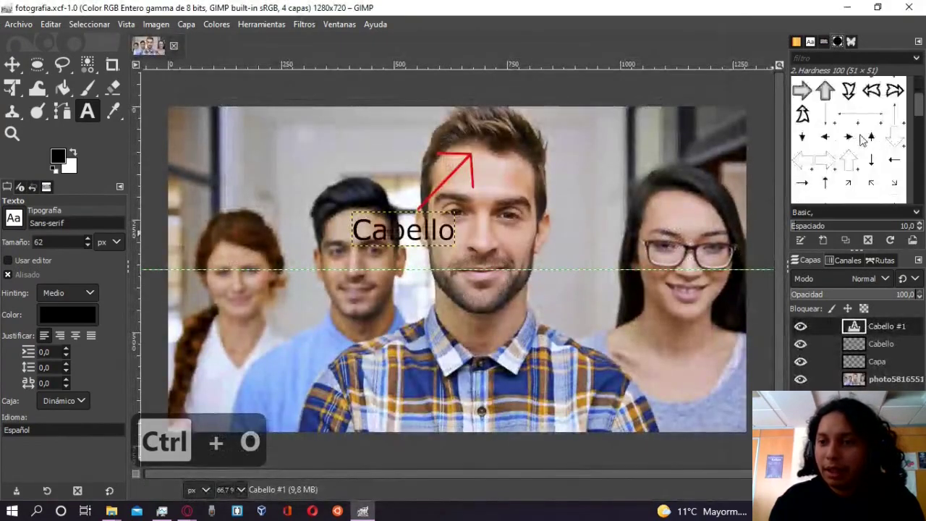
{"action": "scroll", "coordinate": [861, 139], "scroll_direction": "down", "scroll_amount": 2}
{"action": "scroll", "coordinate": [861, 139], "scroll_direction": "down", "scroll_amount": 1}
{"action": "scroll", "coordinate": [861, 139], "scroll_direction": "down", "scroll_amount": 2}
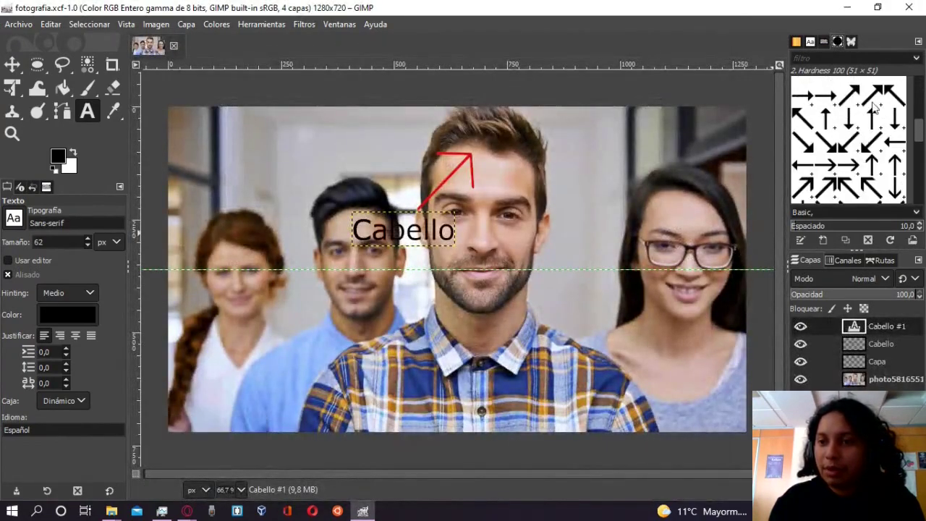
{"action": "left_click", "coordinate": [877, 142]}
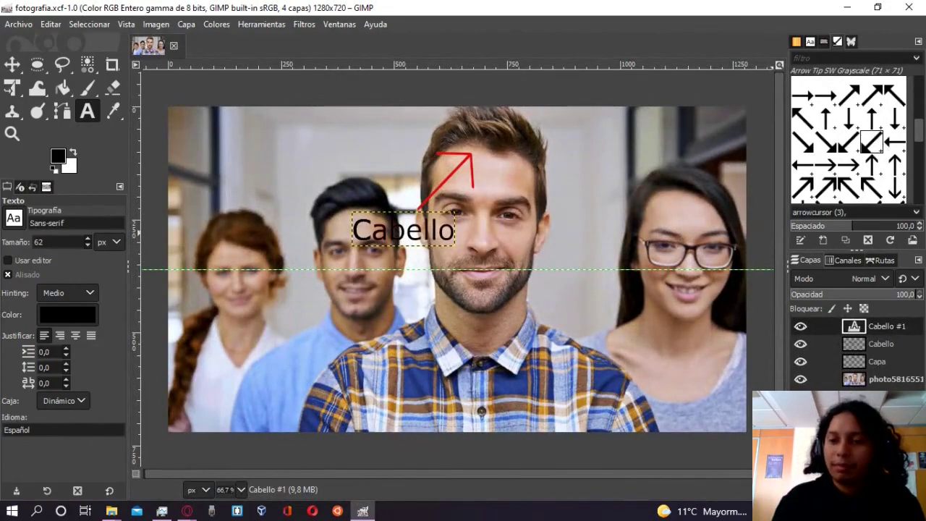
Step: On a new transparent layer, stamp a size-88 black Arrow Tip SW arrow, mirrored beside the man's head and shoulder
{"action": "key", "text": "ctrl+shift+n"}
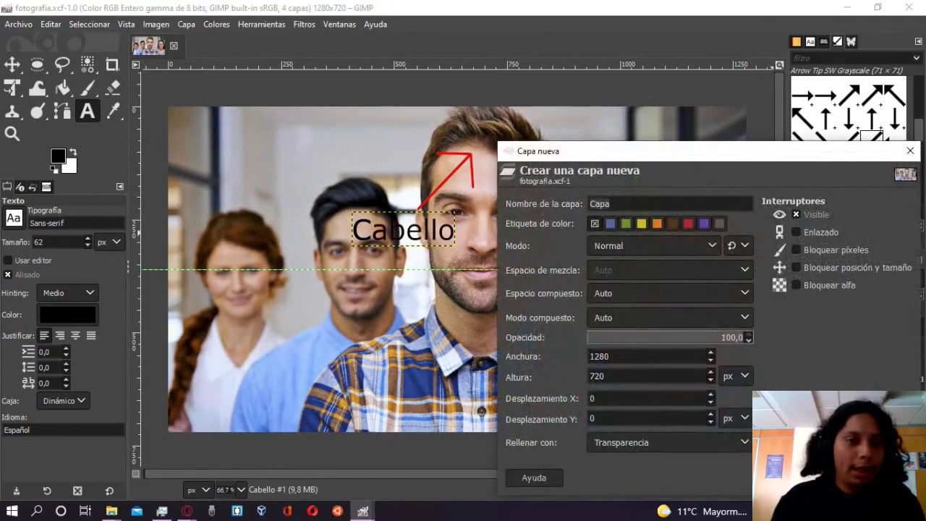
{"action": "key", "text": "Return"}
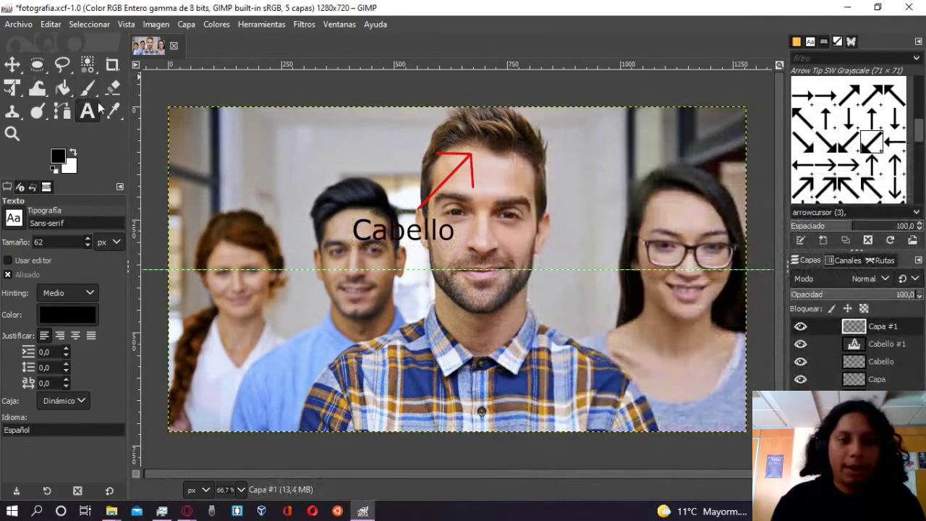
{"action": "left_click", "coordinate": [95, 87]}
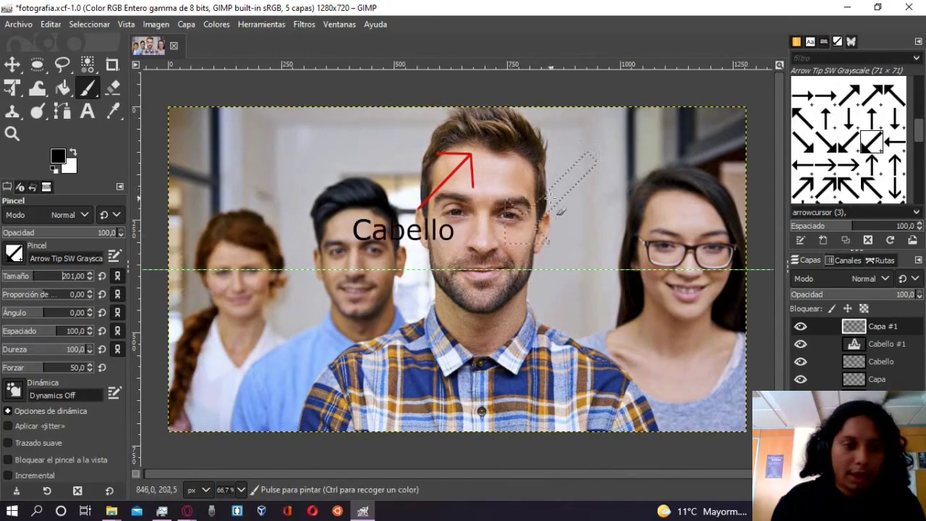
{"action": "left_click", "coordinate": [32, 275]}
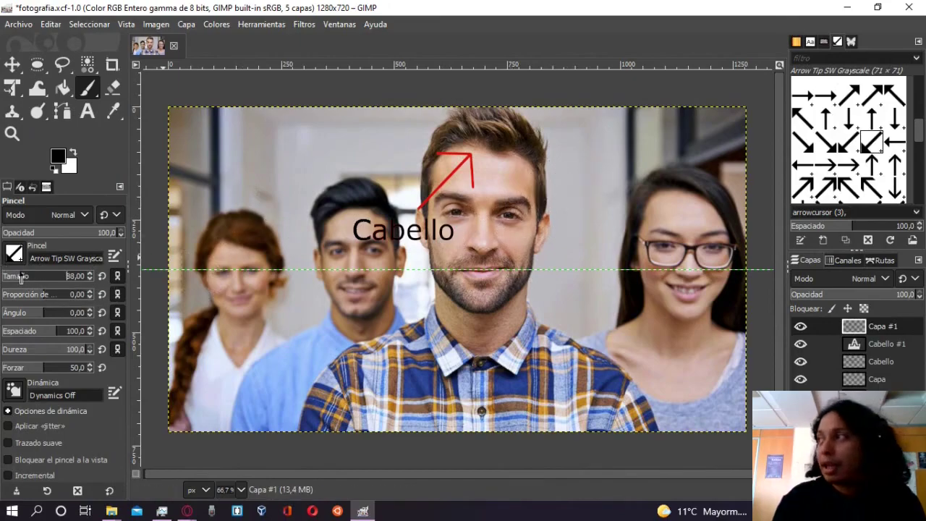
{"action": "left_click", "coordinate": [581, 172]}
{"action": "left_click", "coordinate": [581, 364]}
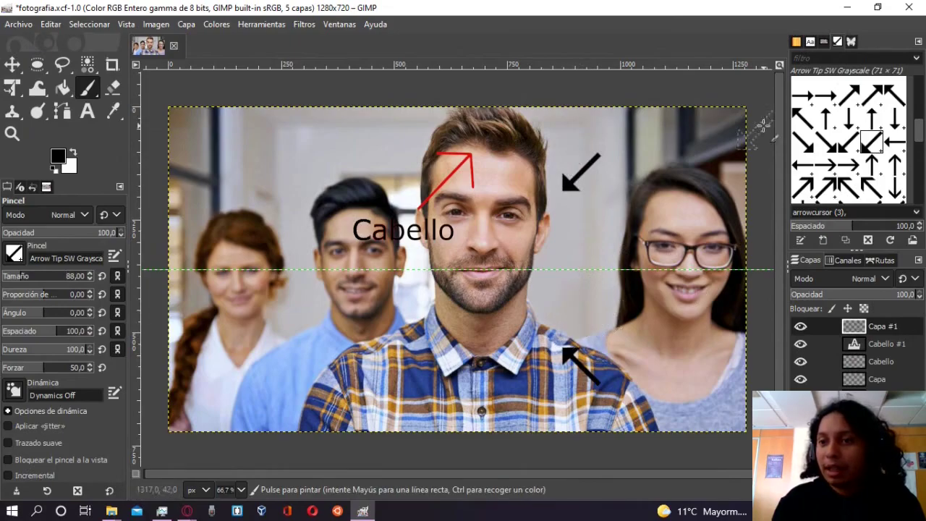
{"action": "left_click", "coordinate": [851, 42]}
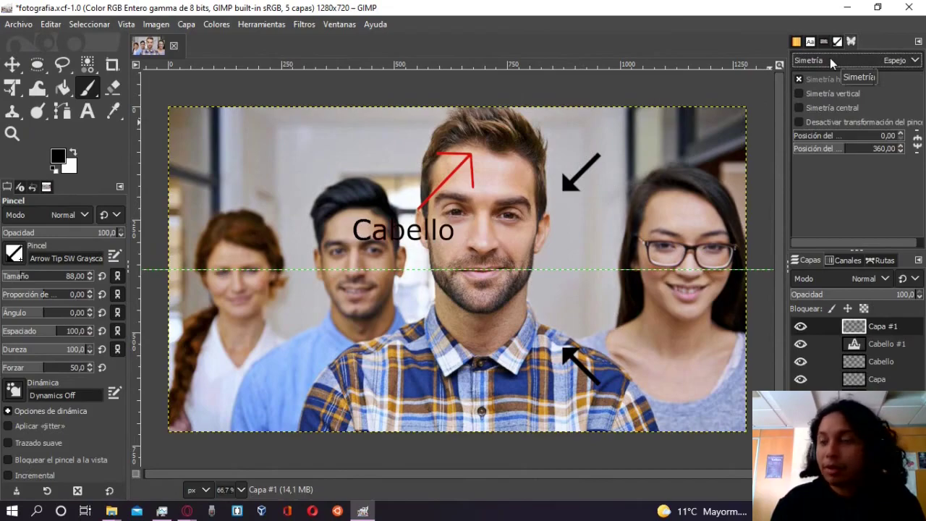
Step: Undo the mirrored arrow stamps and set symmetry painting to Ninguno
{"action": "key", "text": "ctrl+z"}
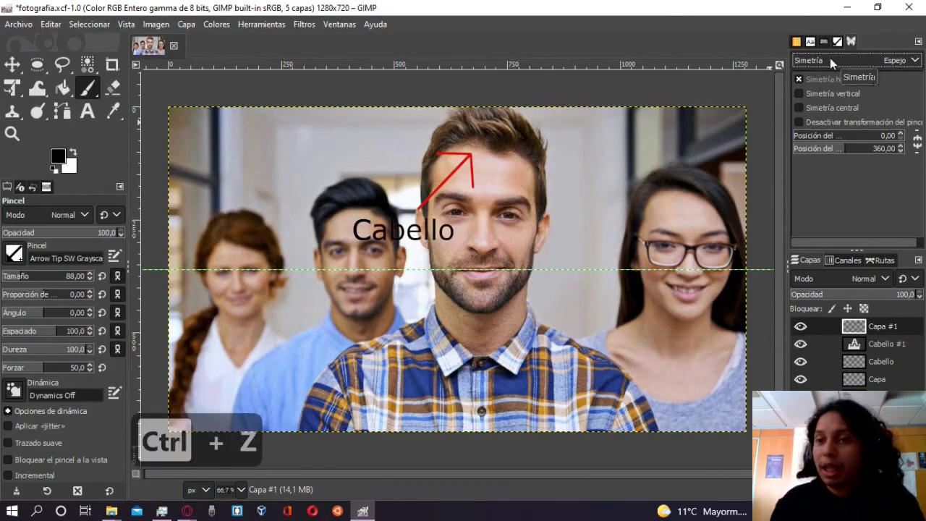
{"action": "left_click", "coordinate": [836, 63]}
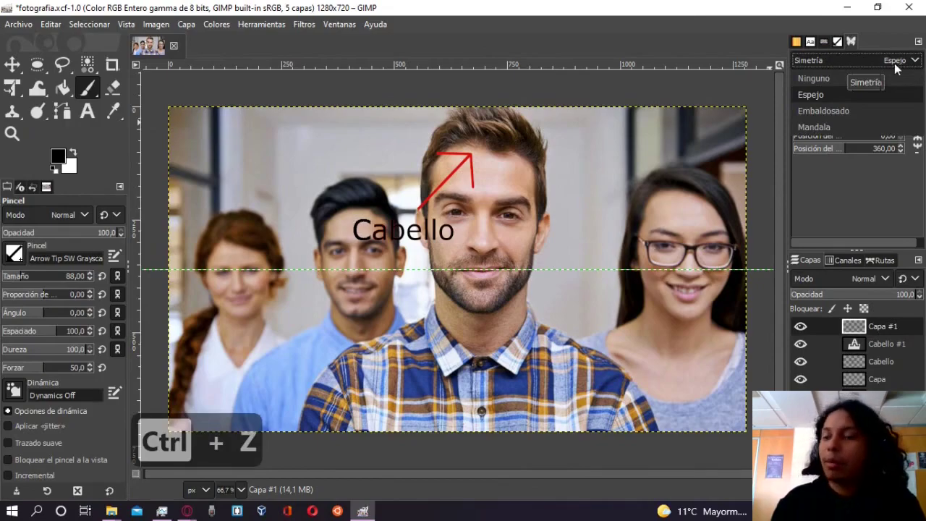
{"action": "left_click", "coordinate": [858, 76]}
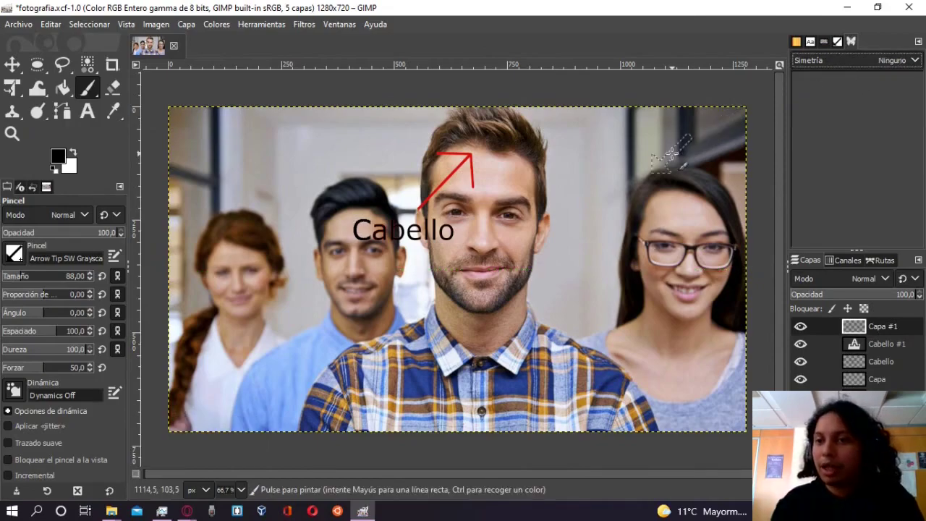
Step: Stamp a single black upward Arrow Wing Tip N arrow on the man's cheek
{"action": "left_click", "coordinate": [838, 42]}
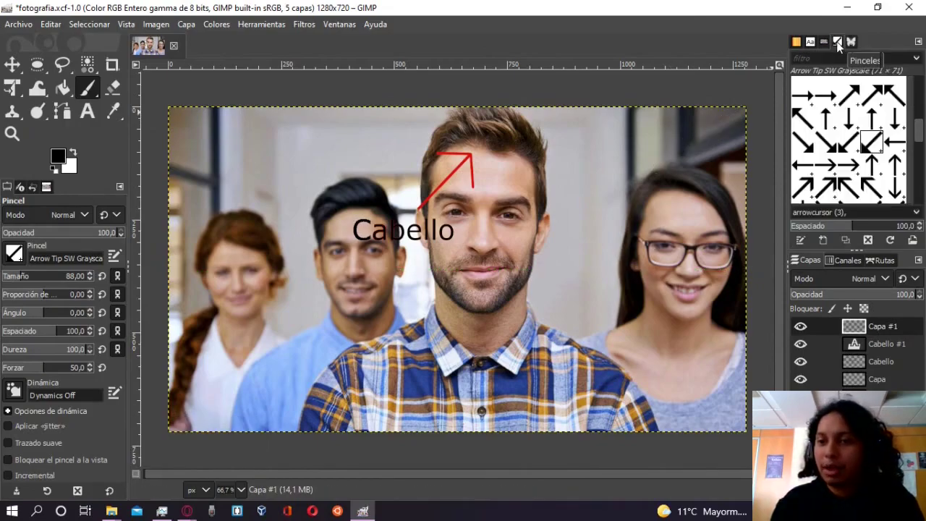
{"action": "left_click", "coordinate": [831, 150]}
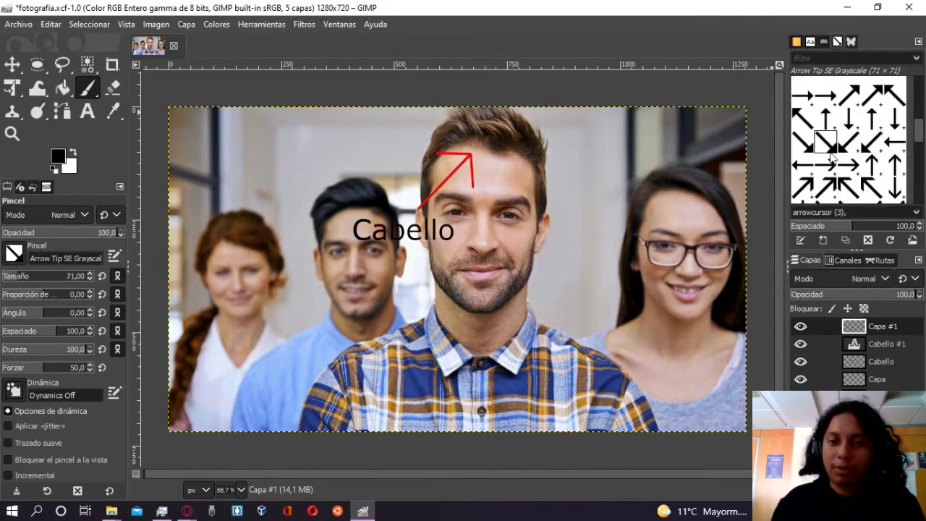
{"action": "left_click", "coordinate": [866, 169]}
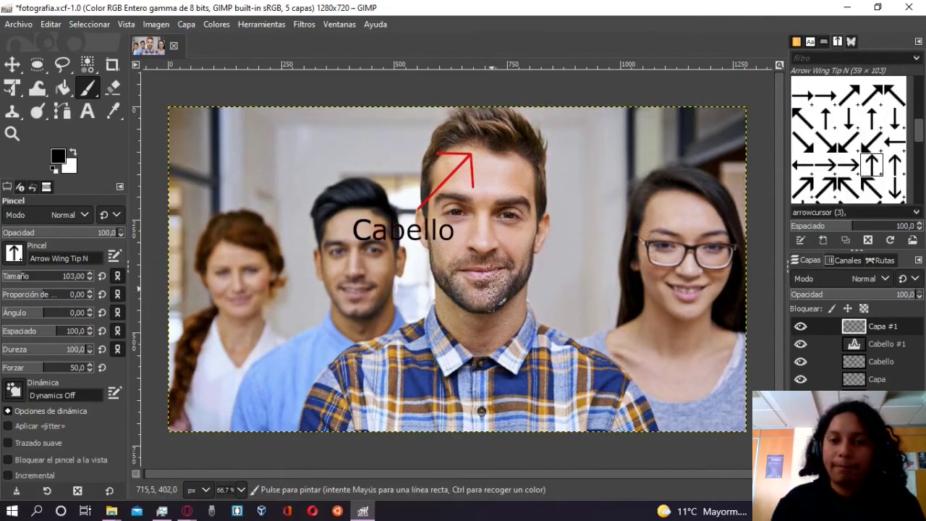
{"action": "left_click", "coordinate": [516, 255]}
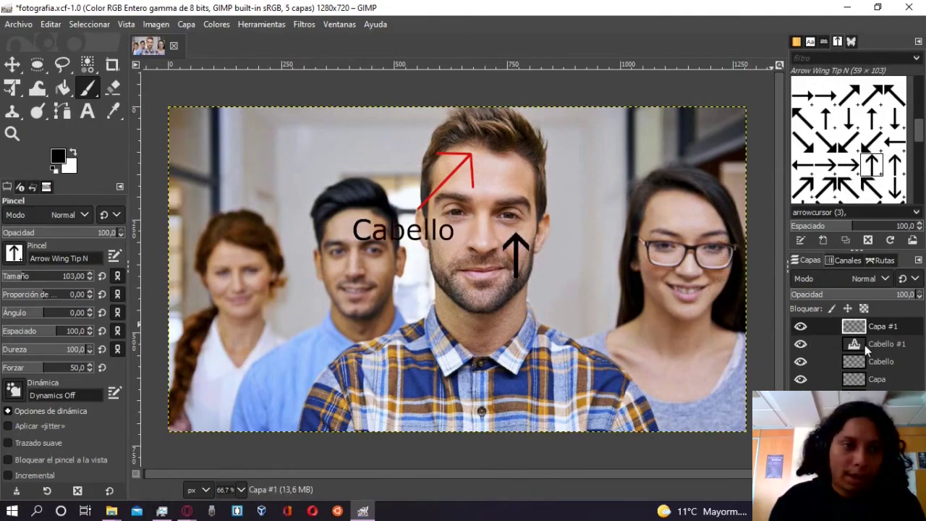
Step: With Unified Transform, shrink the arrow to about two-thirds, move it, and rotate it to point left at the eye
{"action": "left_click", "coordinate": [12, 87]}
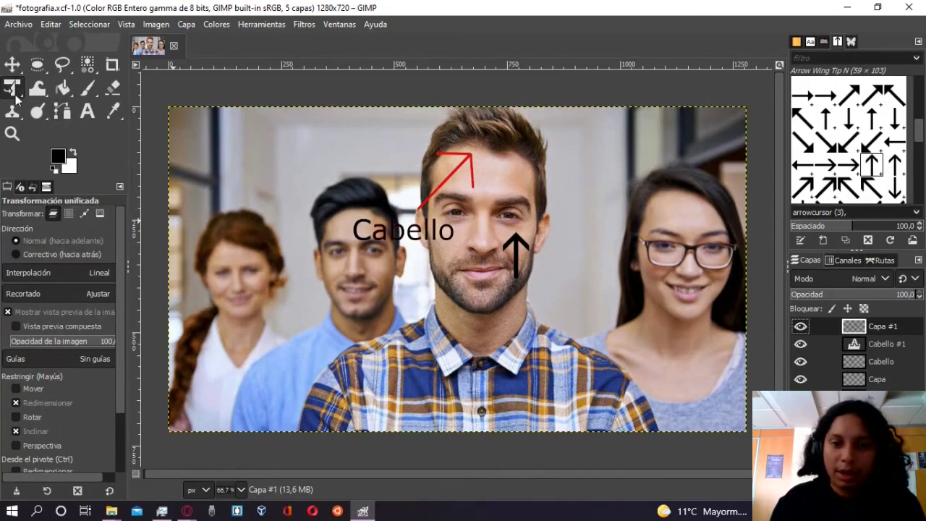
{"action": "left_click", "coordinate": [515, 245]}
{"action": "left_click_drag", "start_coordinate": [515, 246], "coordinate": [523, 260]}
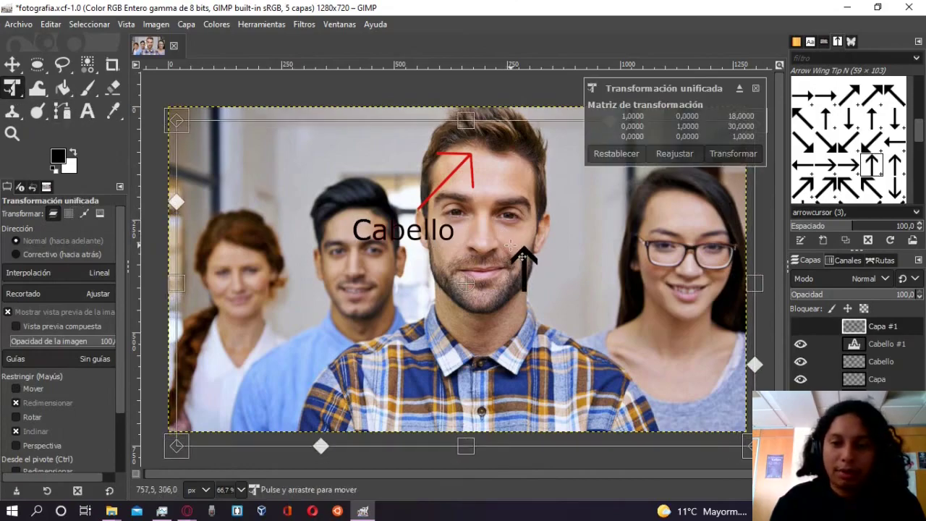
{"action": "left_click_drag", "start_coordinate": [747, 445], "coordinate": [568, 340]}
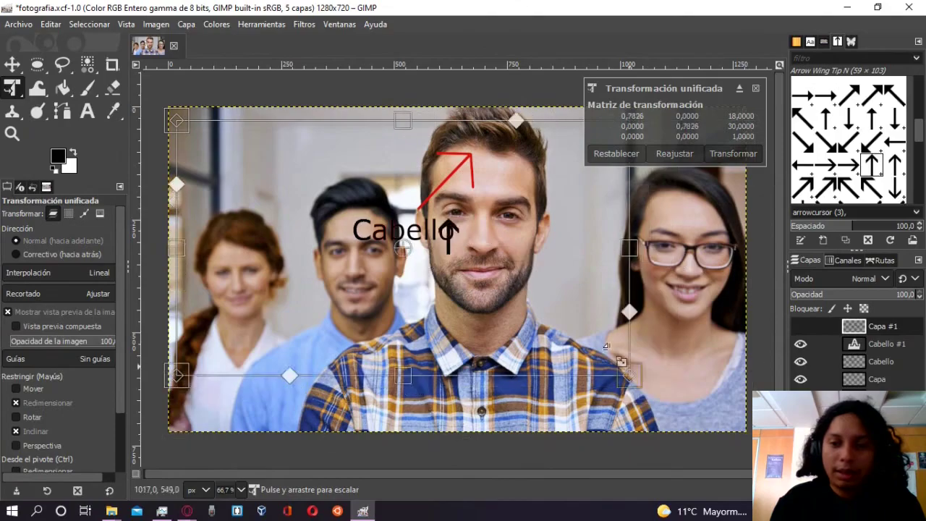
{"action": "left_click_drag", "start_coordinate": [494, 285], "coordinate": [624, 315]}
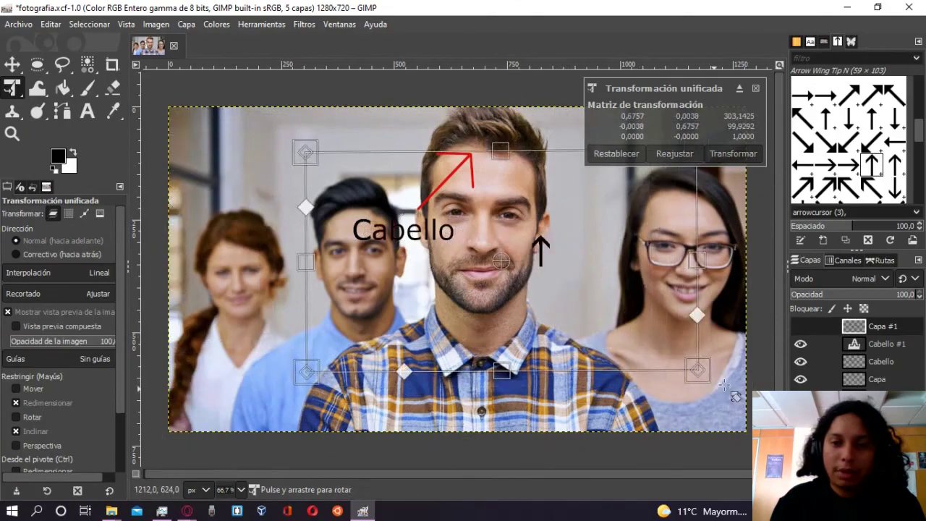
{"action": "mouse_move", "coordinate": [712, 391]}
{"action": "left_mouse_down"}
{"action": "mouse_move", "coordinate": [669, 172]}
{"action": "mouse_move", "coordinate": [669, 289]}
{"action": "left_mouse_up"}
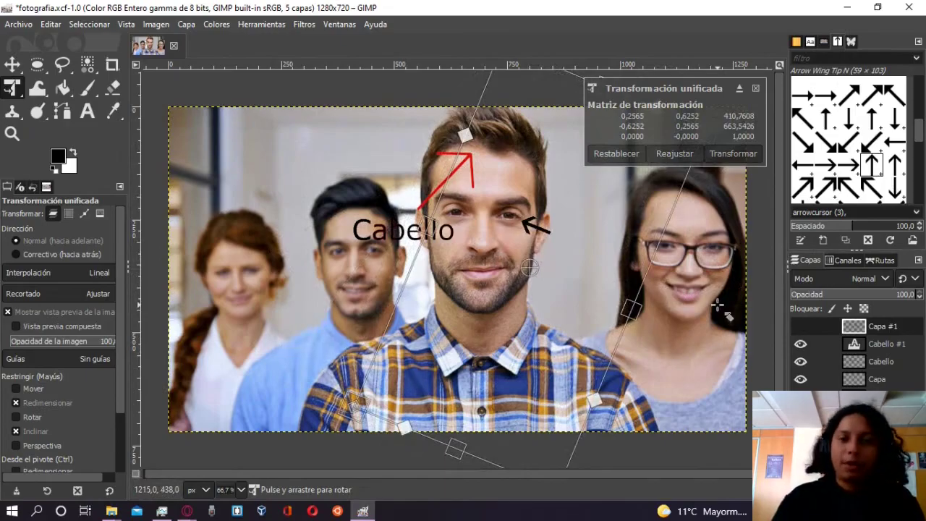
{"action": "left_click", "coordinate": [12, 65]}
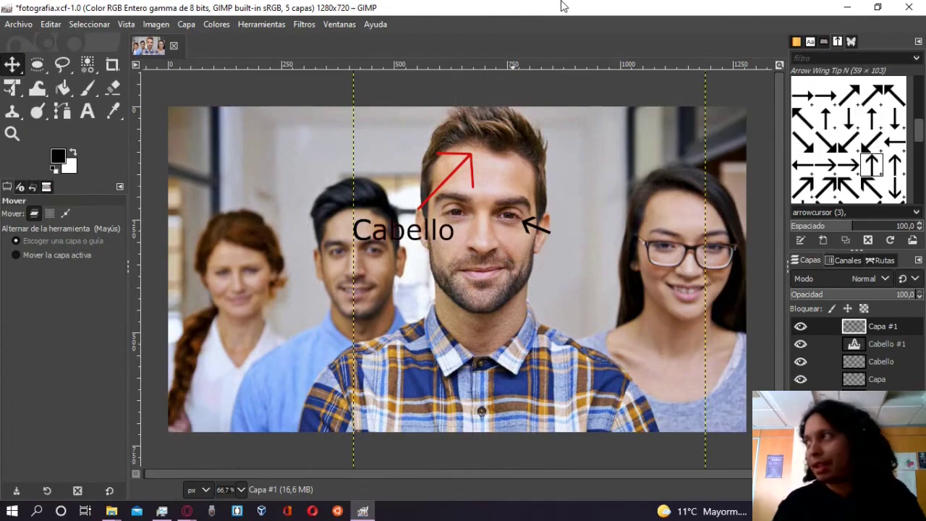
Step: Bring the Opera video conference window forward, now showing another participant's shared Windows desktop
{"action": "right_click", "coordinate": [525, 5]}
{"action": "left_click", "coordinate": [466, 6]}
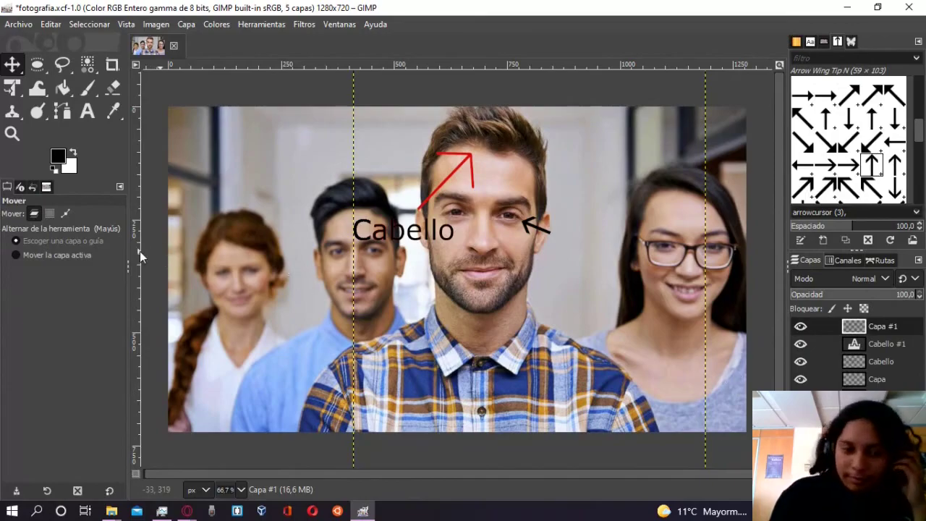
{"action": "left_click", "coordinate": [186, 511]}
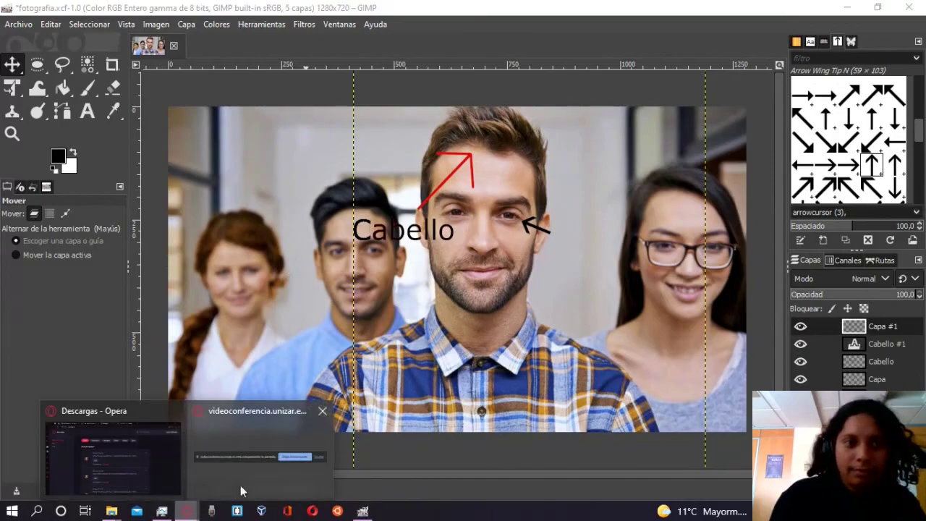
{"action": "left_click", "coordinate": [128, 471]}
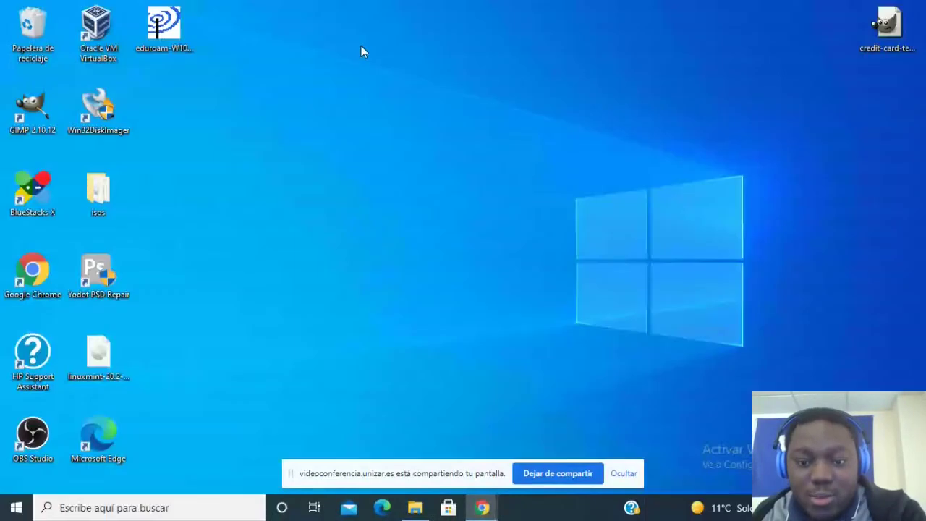
Step: Hide the screen-sharing notice and launch GIMP 2.10.12 from its desktop shortcut
{"action": "left_click", "coordinate": [623, 473]}
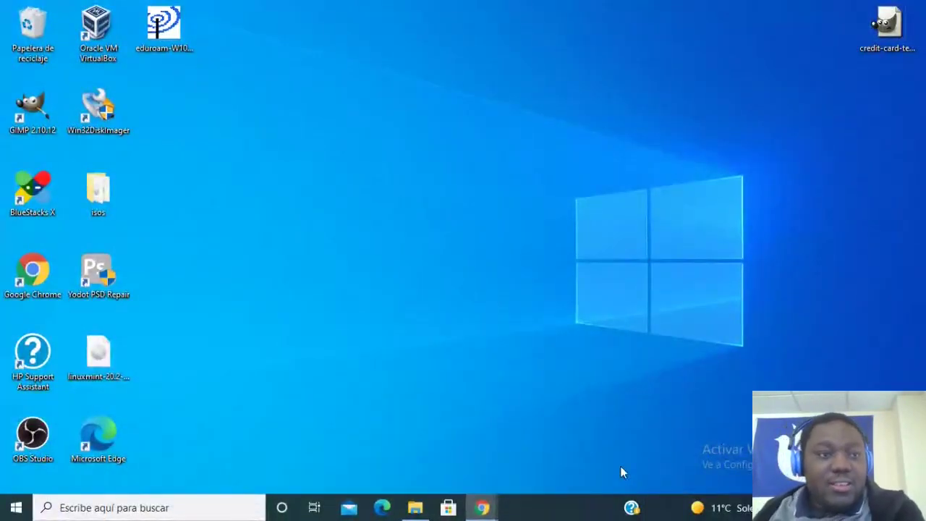
{"action": "left_click", "coordinate": [33, 110]}
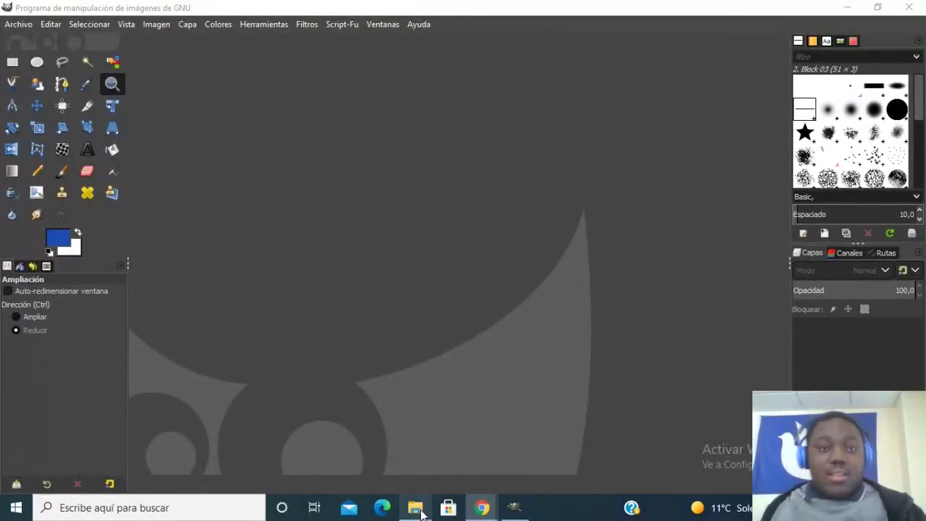
Step: Drag ojo rojo.jpg from File Explorer's pro gimp folder into GIMP to open it
{"action": "left_click", "coordinate": [414, 507]}
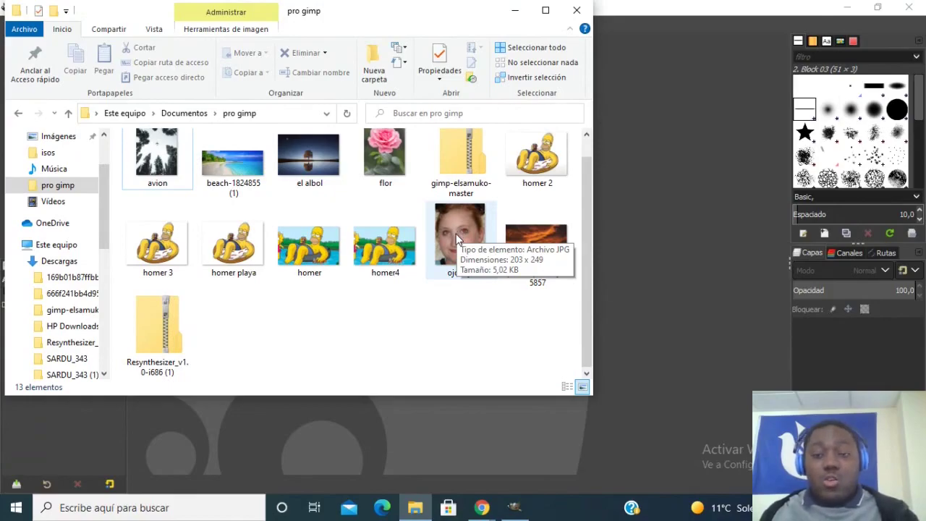
{"action": "left_click", "coordinate": [456, 234]}
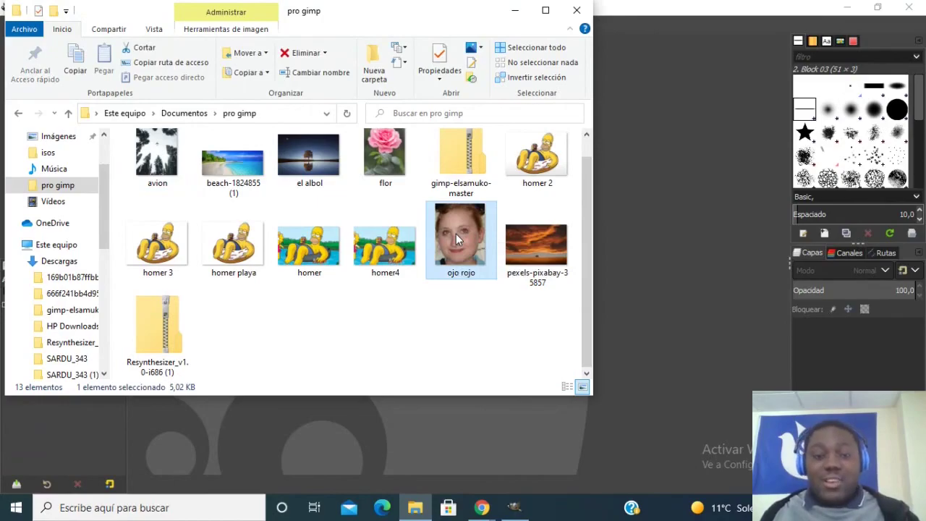
{"action": "left_click_drag", "start_coordinate": [455, 233], "coordinate": [664, 221]}
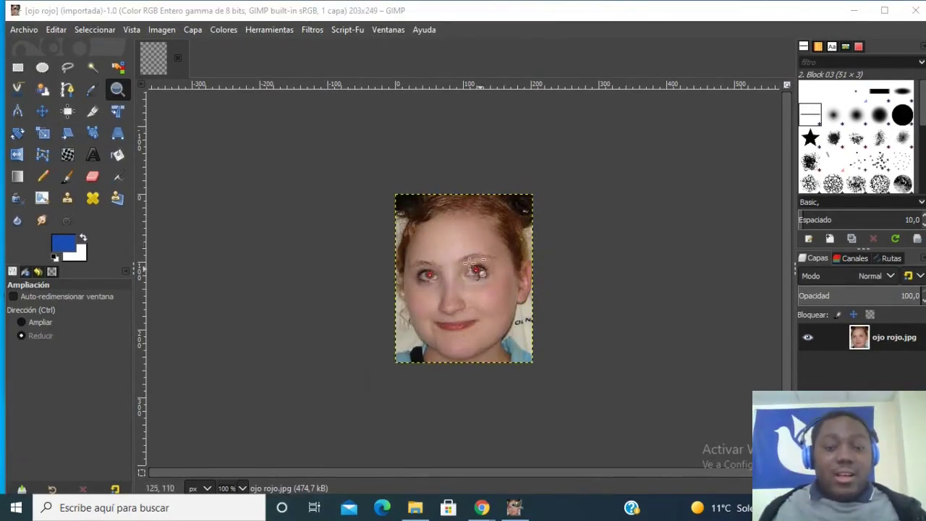
Step: Zoom in to 300% and draw a rectangular selection around both eyes
{"action": "left_click", "coordinate": [425, 272]}
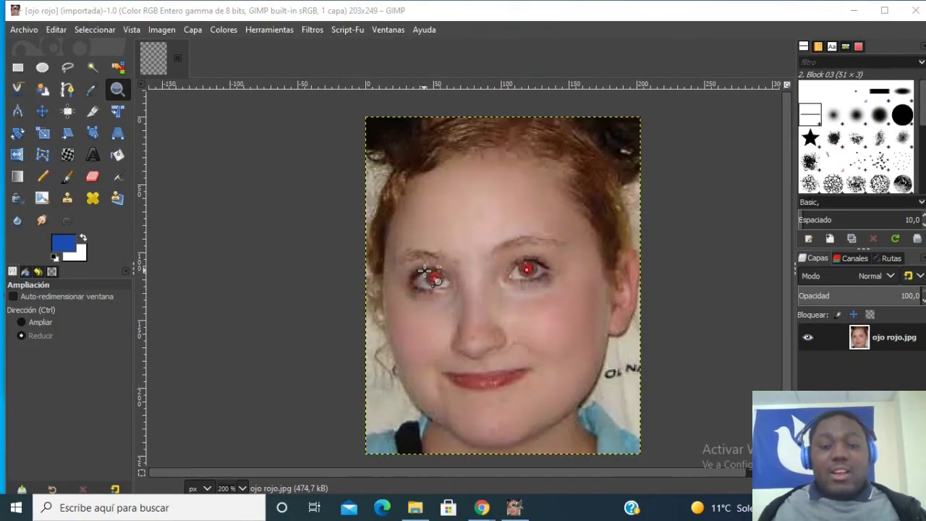
{"action": "left_click", "coordinate": [425, 272]}
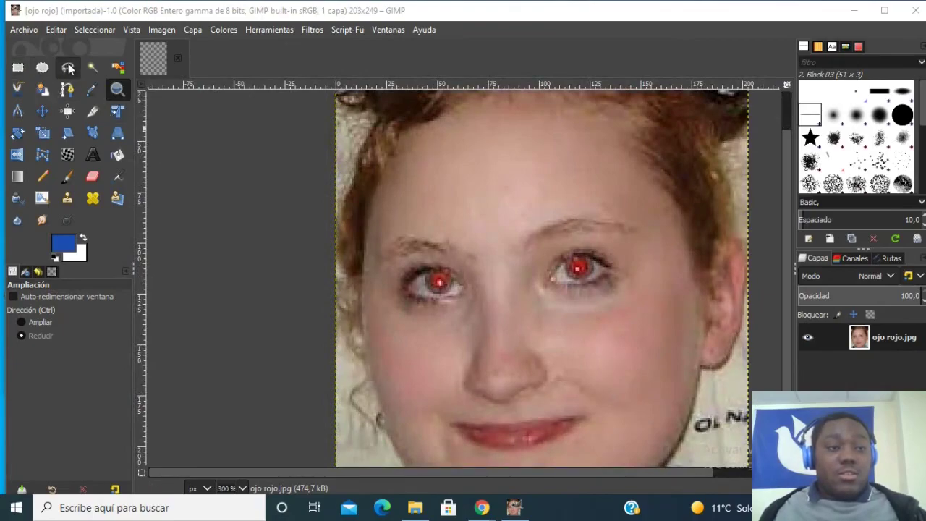
{"action": "left_click", "coordinate": [18, 67]}
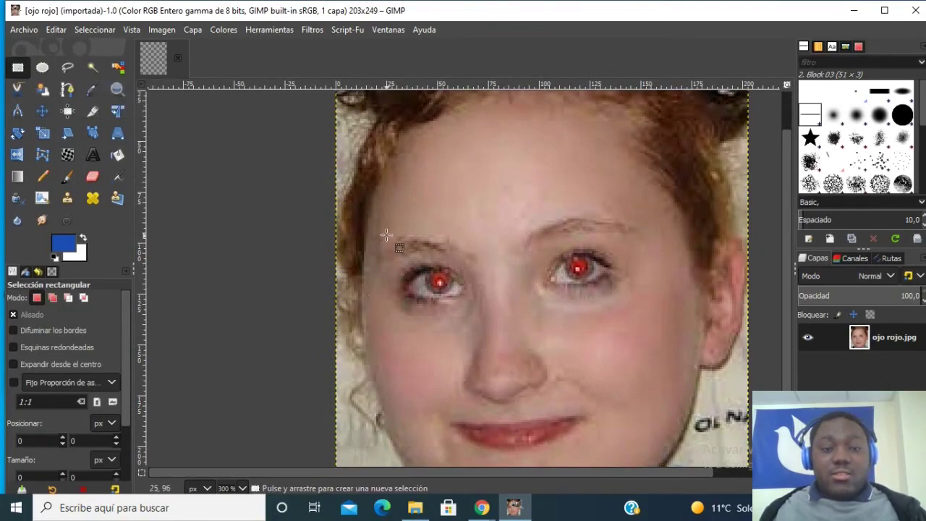
{"action": "left_click_drag", "start_coordinate": [386, 233], "coordinate": [638, 307]}
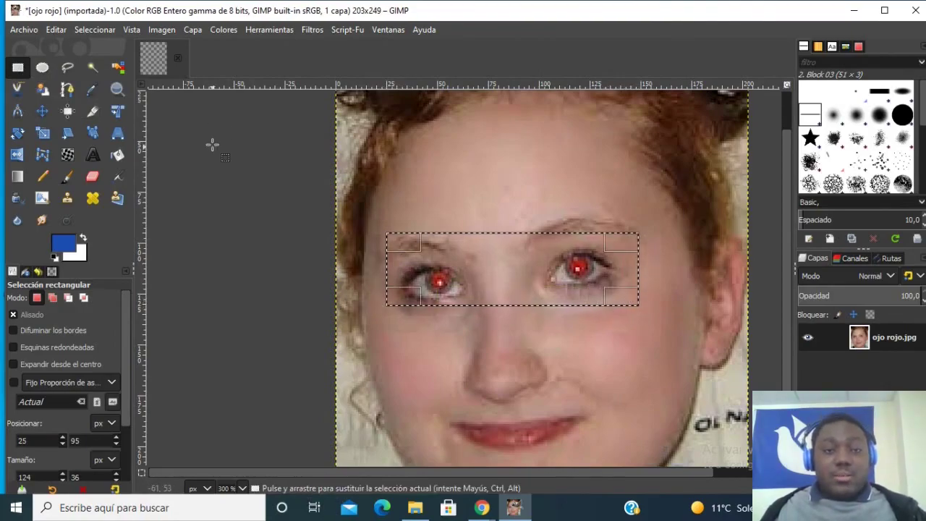
Step: Apply Red Eye Removal at threshold 0.400 to the selected eyes, then ask to close the image
{"action": "left_click", "coordinate": [313, 30]}
{"action": "mouse_move", "coordinate": [391, 122]}
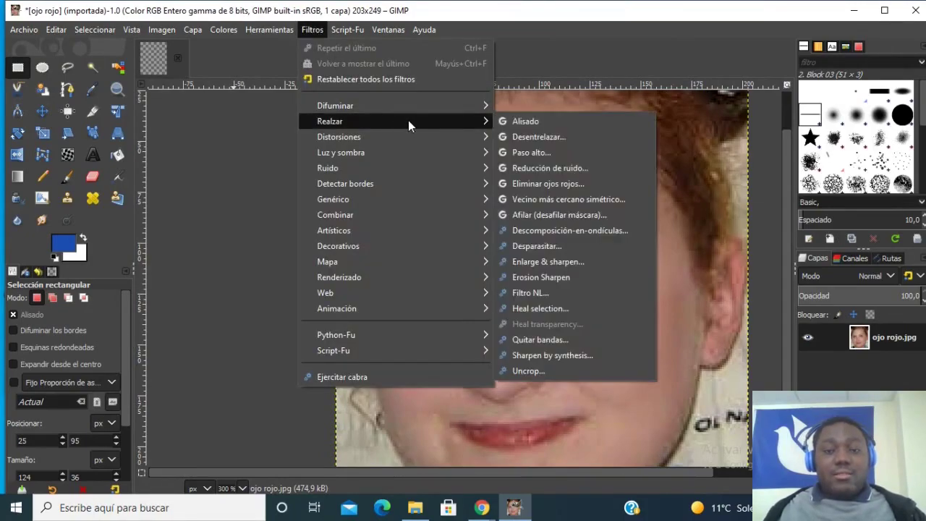
{"action": "left_click", "coordinate": [553, 184]}
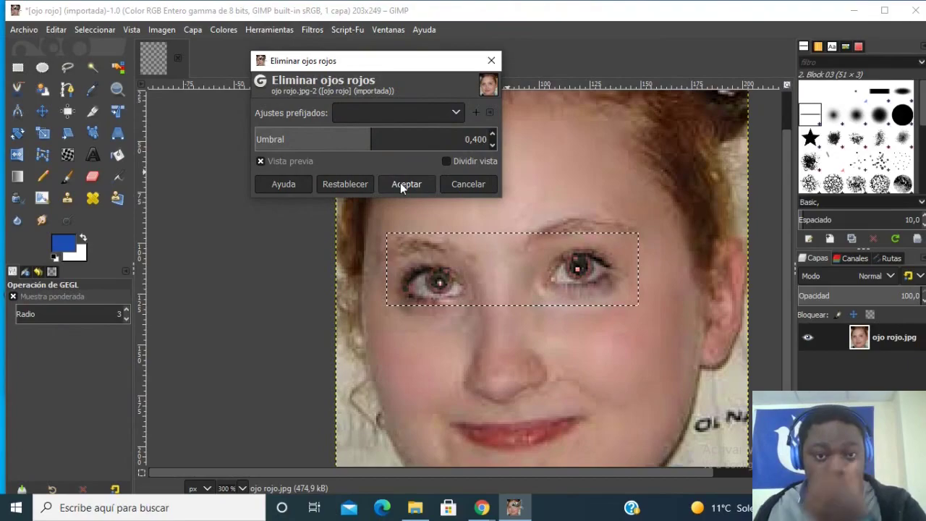
{"action": "left_click", "coordinate": [400, 184]}
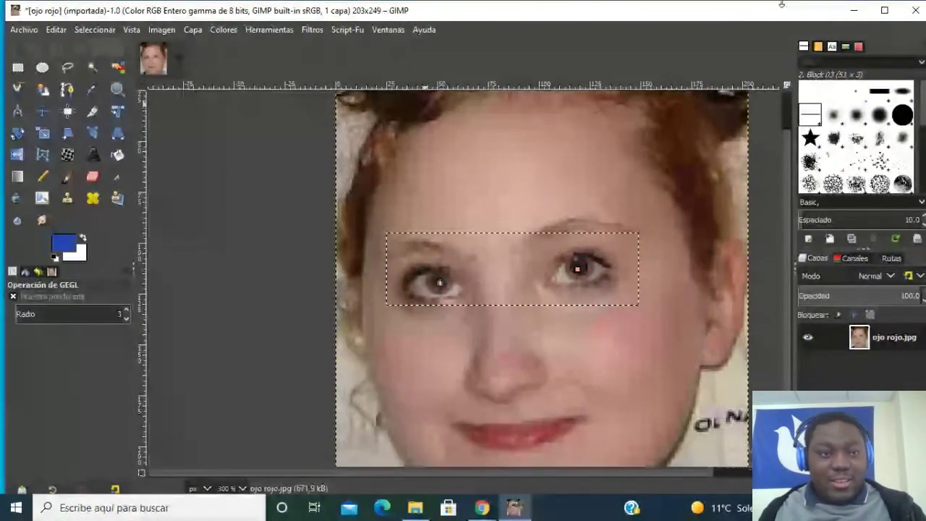
{"action": "key", "text": "ctrl+w"}
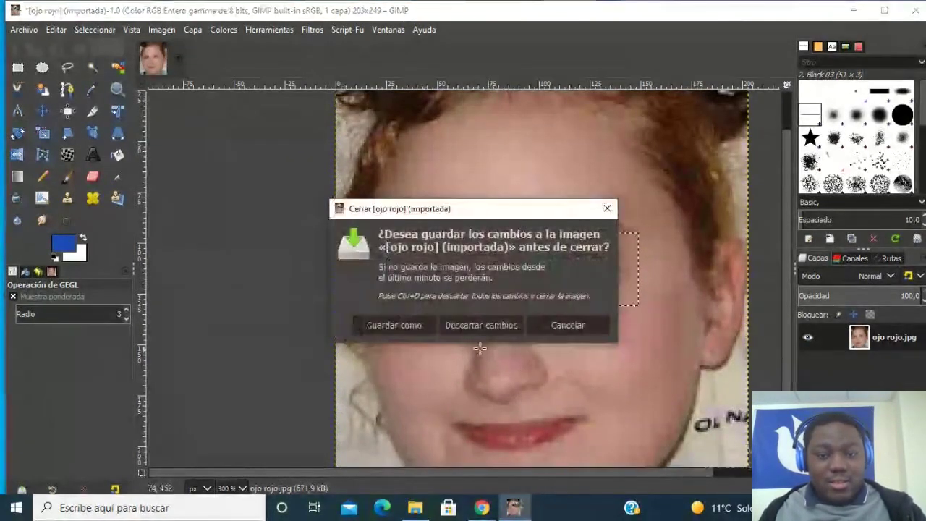
Step: Close the ojo rojo portrait, choosing Descartar cambios to discard its edits
{"action": "left_click", "coordinate": [606, 209]}
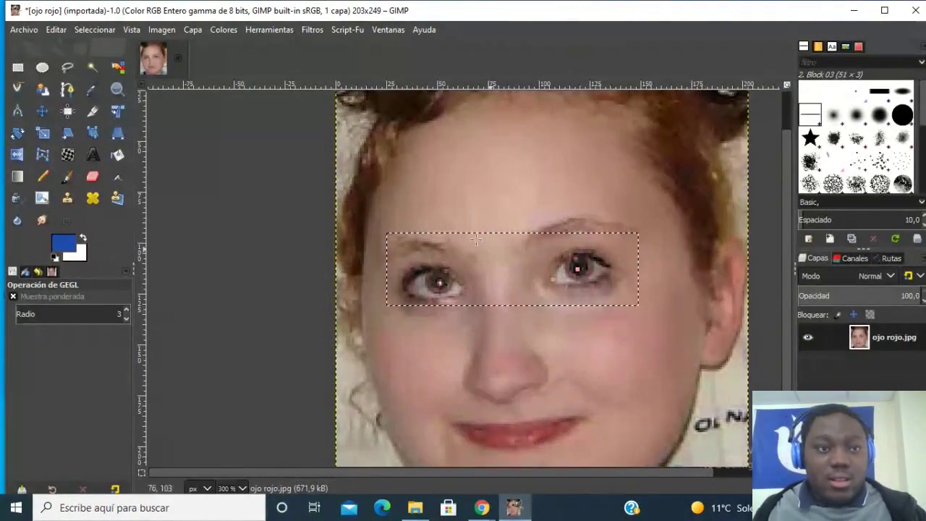
{"action": "left_click", "coordinate": [177, 59]}
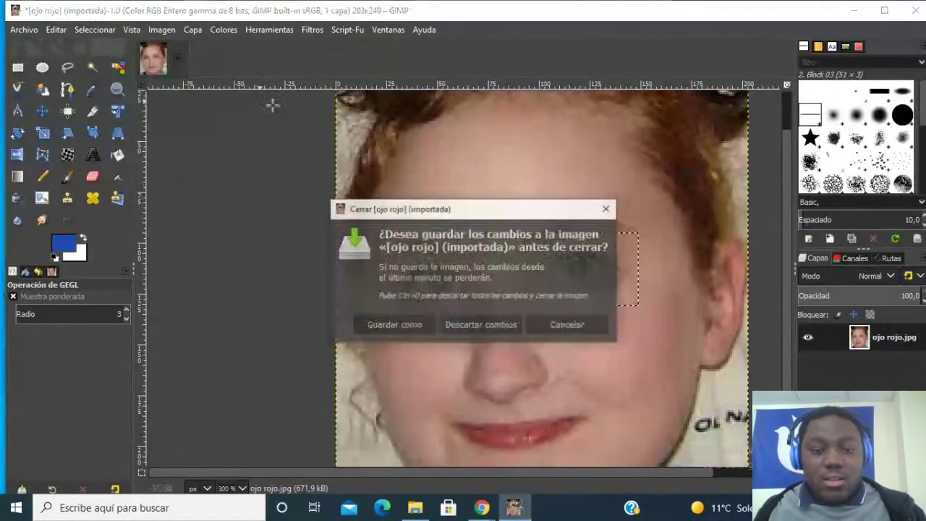
{"action": "left_click", "coordinate": [455, 323]}
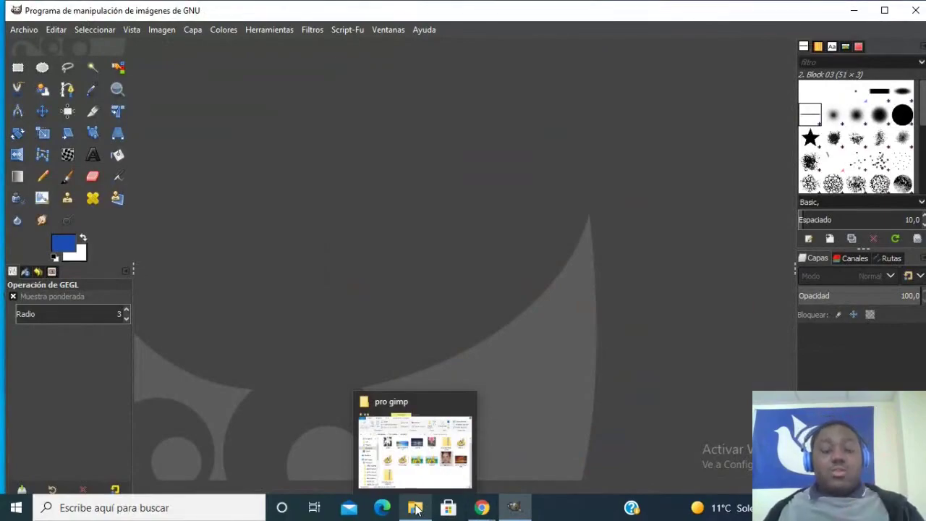
Step: Open avion.jpg from the pro gimp folder in GIMP, converting it to built-in sRGB
{"action": "left_click", "coordinate": [415, 509]}
{"action": "mouse_move", "coordinate": [156, 155]}
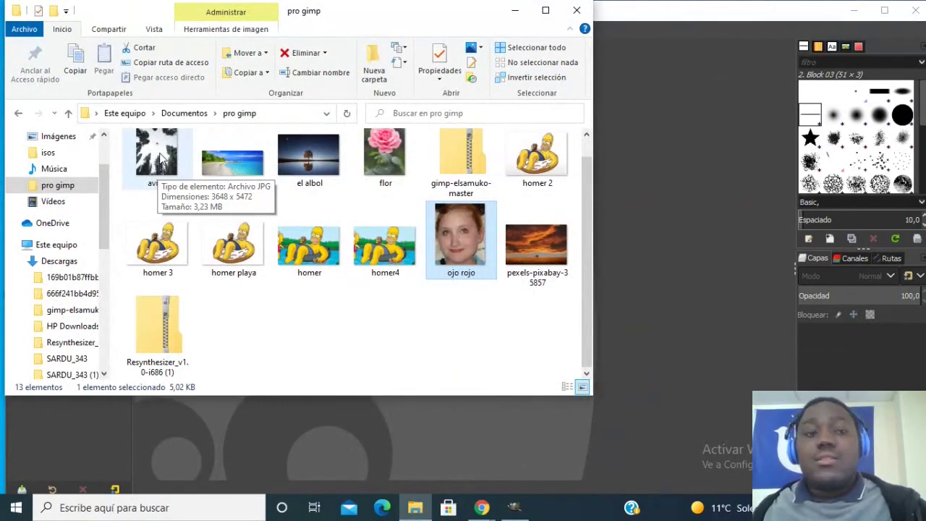
{"action": "left_click", "coordinate": [161, 160]}
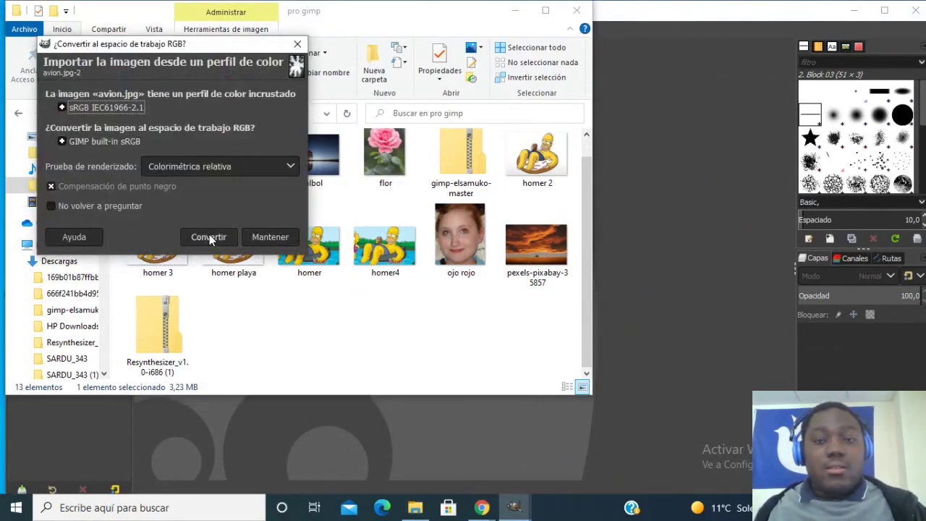
{"action": "left_click", "coordinate": [208, 236]}
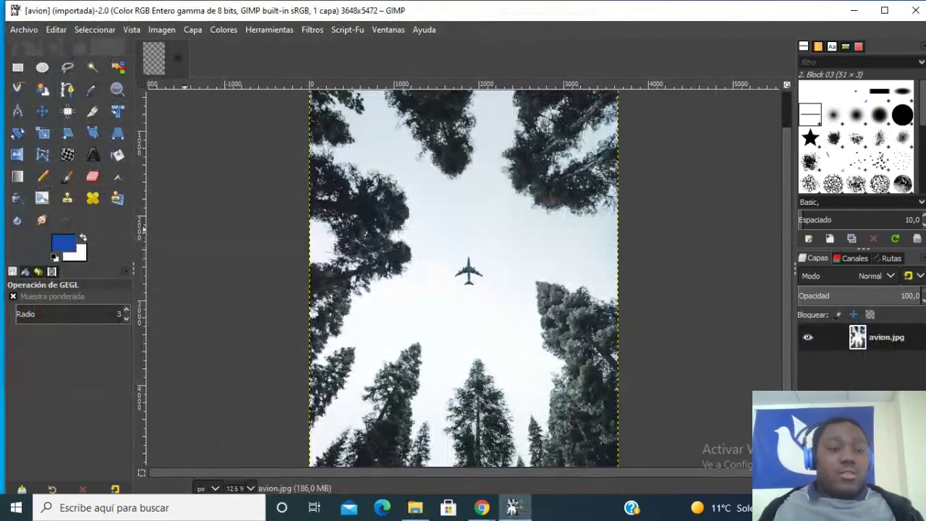
Step: Set up the Clone tool with a larger brush size and Ctrl-click the airplane as the source
{"action": "left_click", "coordinate": [67, 197]}
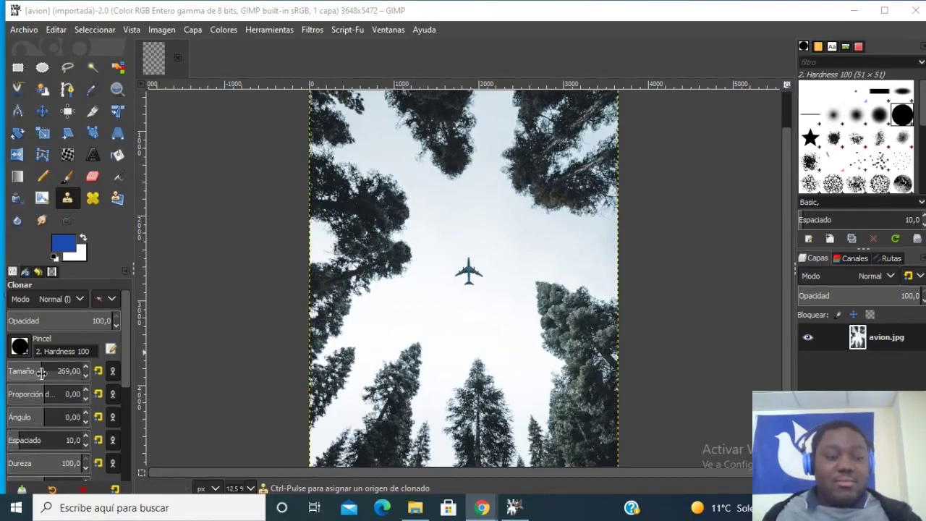
{"action": "left_click_drag", "start_coordinate": [42, 373], "coordinate": [118, 369]}
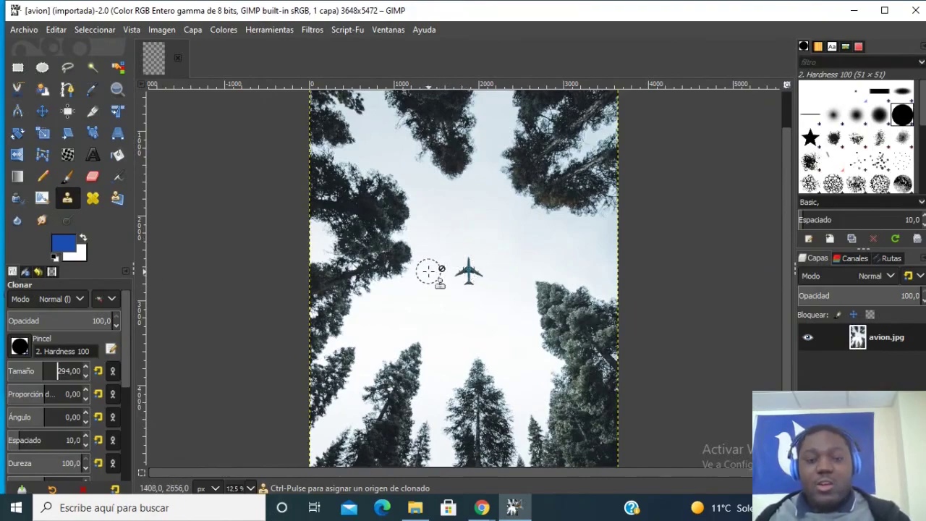
{"action": "key", "text": "ctrl"}
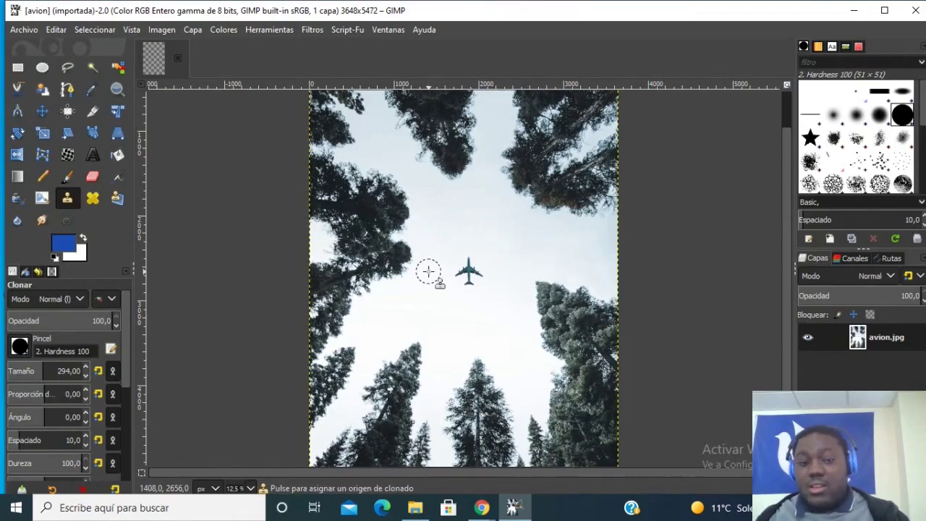
{"action": "left_click", "coordinate": [428, 271], "text": "ctrl"}
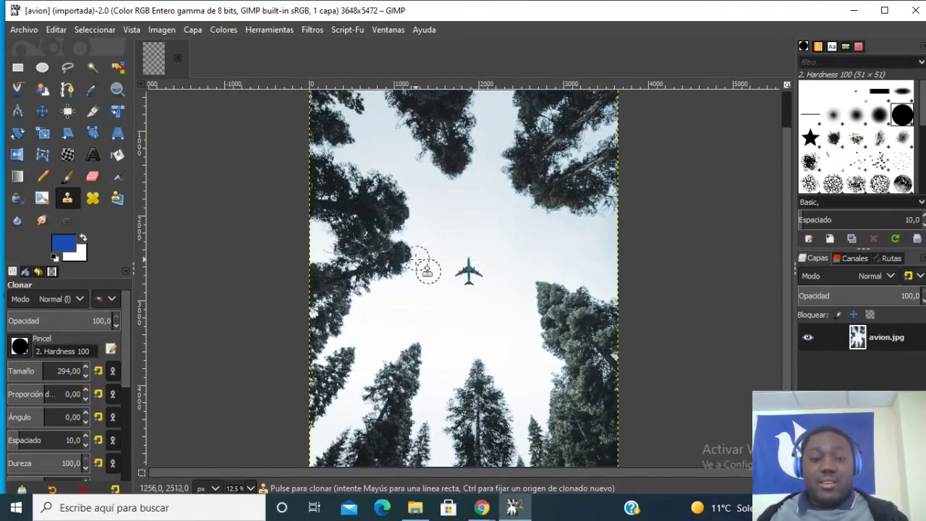
{"action": "left_click", "coordinate": [466, 272]}
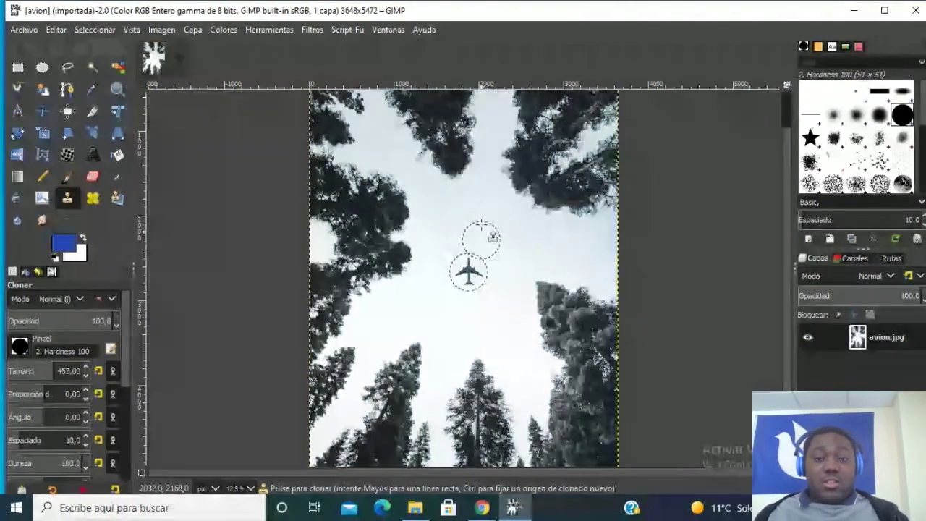
Step: Stamp ten airplane copies around the sky, then close the edited avion image
{"action": "left_click", "coordinate": [458, 217]}
{"action": "left_click", "coordinate": [532, 241]}
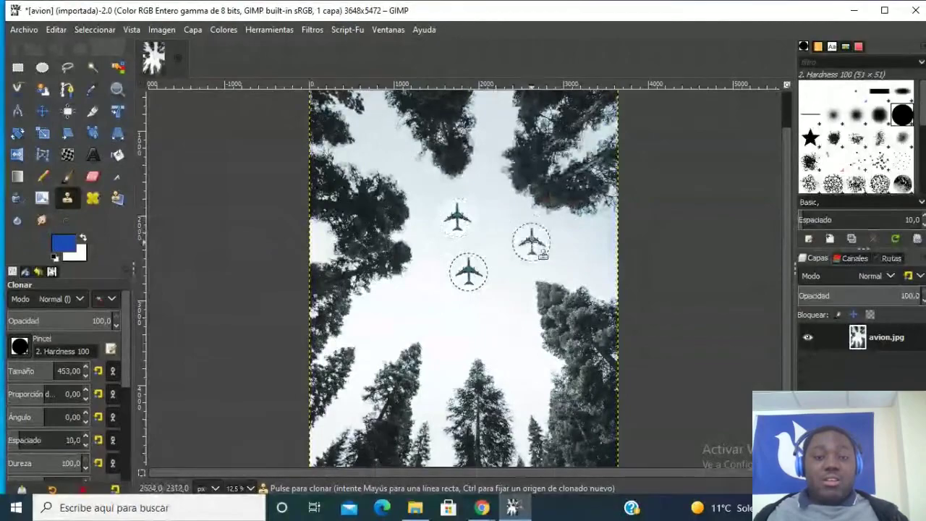
{"action": "left_click", "coordinate": [427, 315]}
{"action": "left_click", "coordinate": [496, 316]}
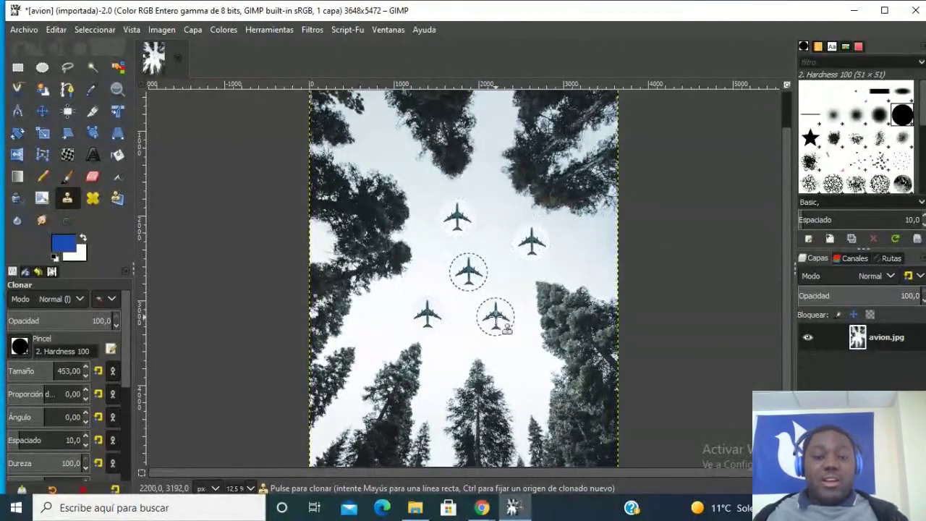
{"action": "left_click", "coordinate": [430, 267]}
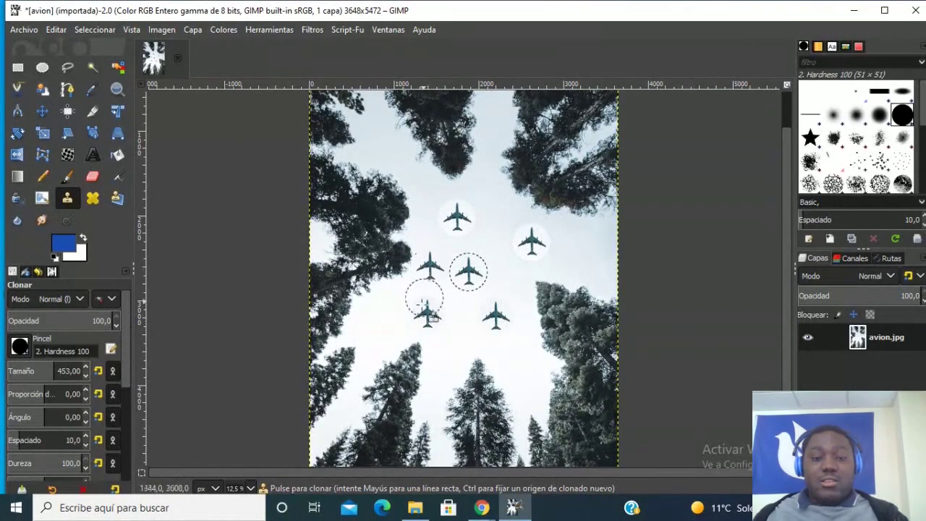
{"action": "left_click", "coordinate": [390, 316]}
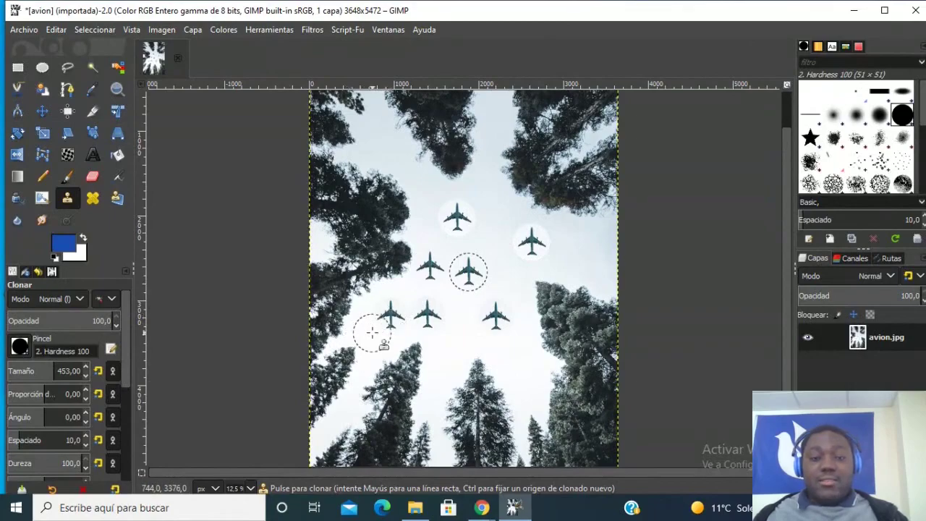
{"action": "left_click", "coordinate": [392, 137]}
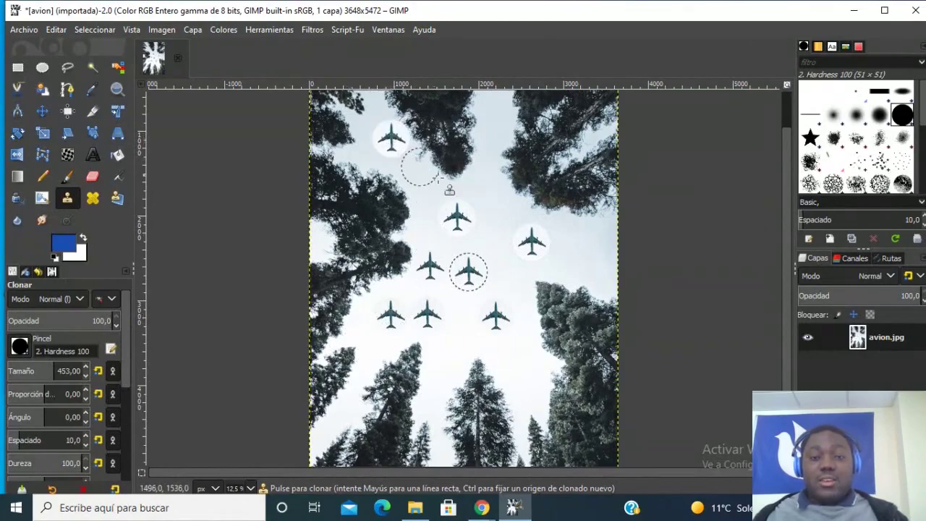
{"action": "left_click", "coordinate": [491, 150]}
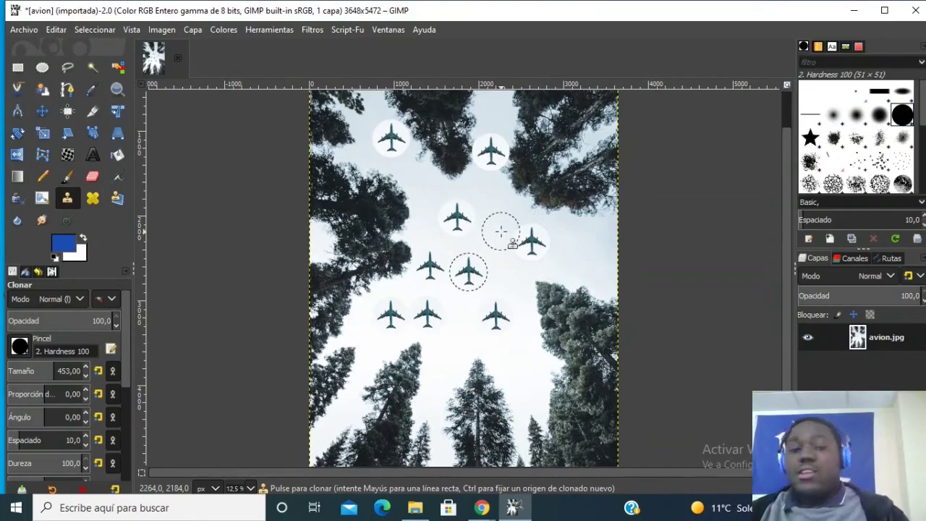
{"action": "left_click", "coordinate": [501, 230]}
{"action": "left_click", "coordinate": [581, 253]}
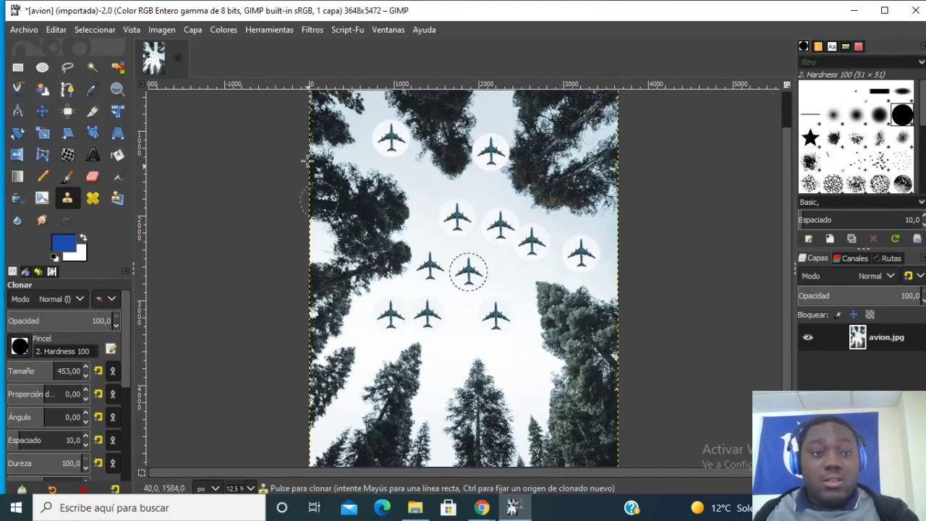
{"action": "left_click", "coordinate": [178, 57]}
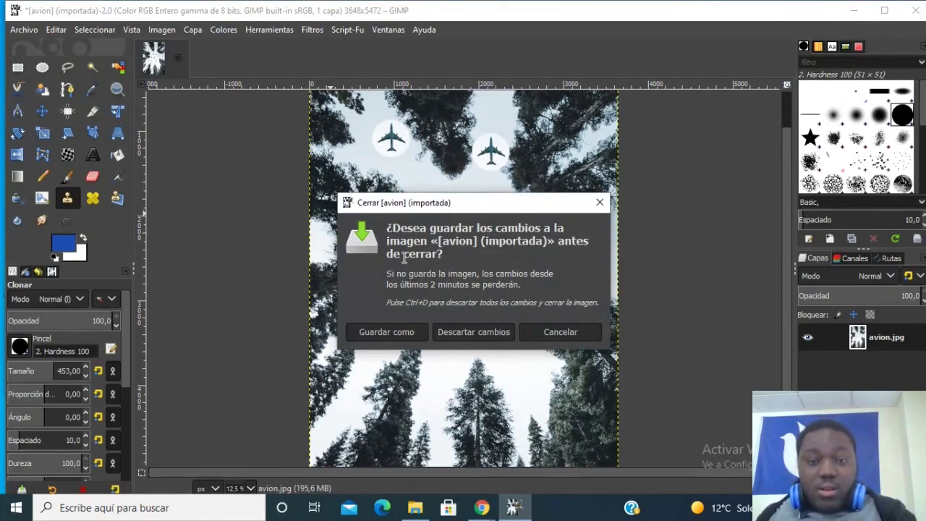
Step: Close the avion image, discarding the clone edits, and return to the pro gimp folder
{"action": "left_click", "coordinate": [473, 331]}
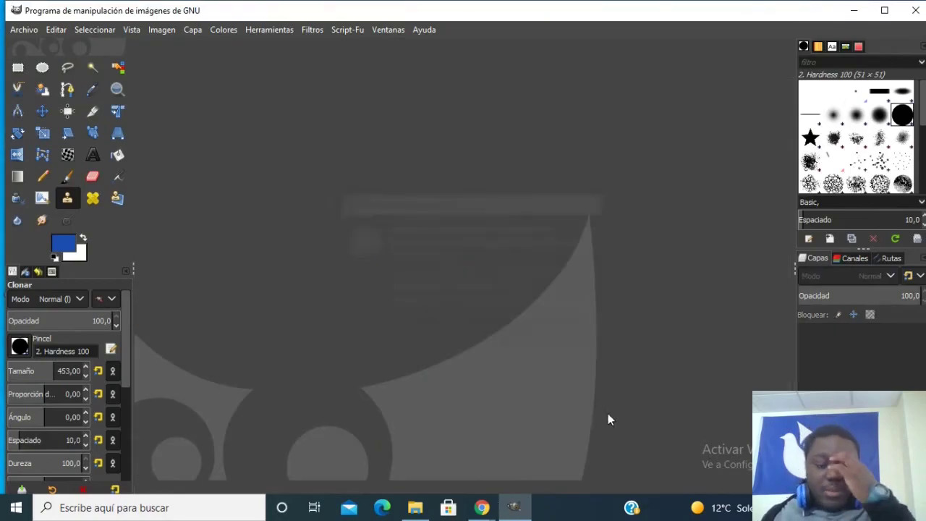
{"action": "left_click", "coordinate": [415, 509]}
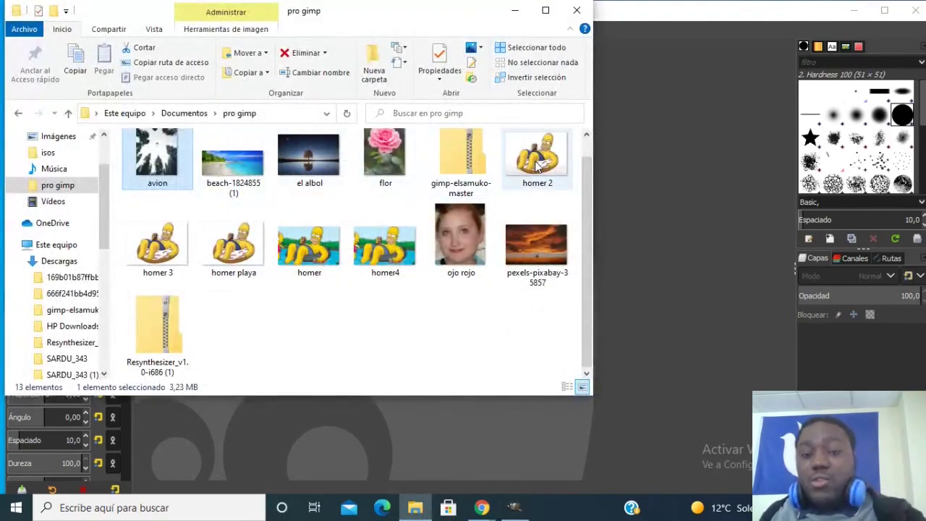
{"action": "mouse_move", "coordinate": [537, 156]}
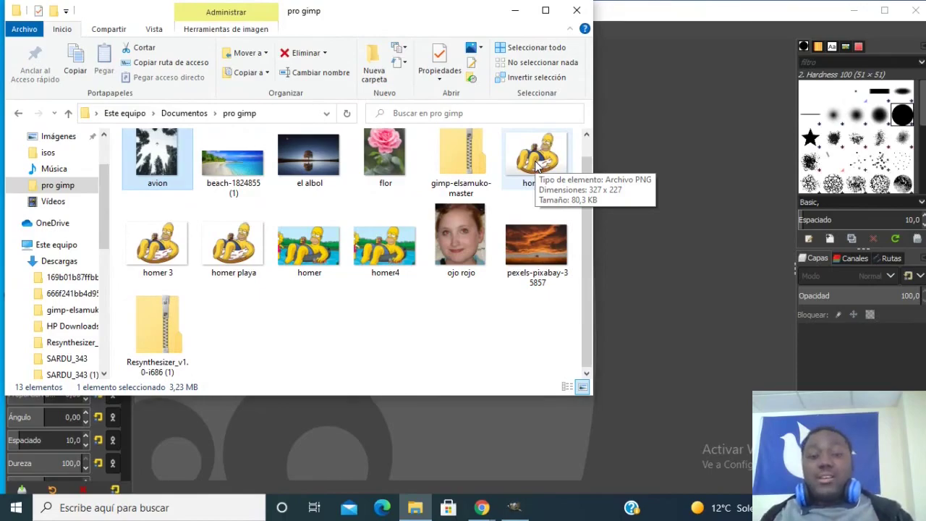
Step: Drag homer 2.PNG from the pro gimp folder onto GIMP to open it
{"action": "left_click", "coordinate": [539, 174]}
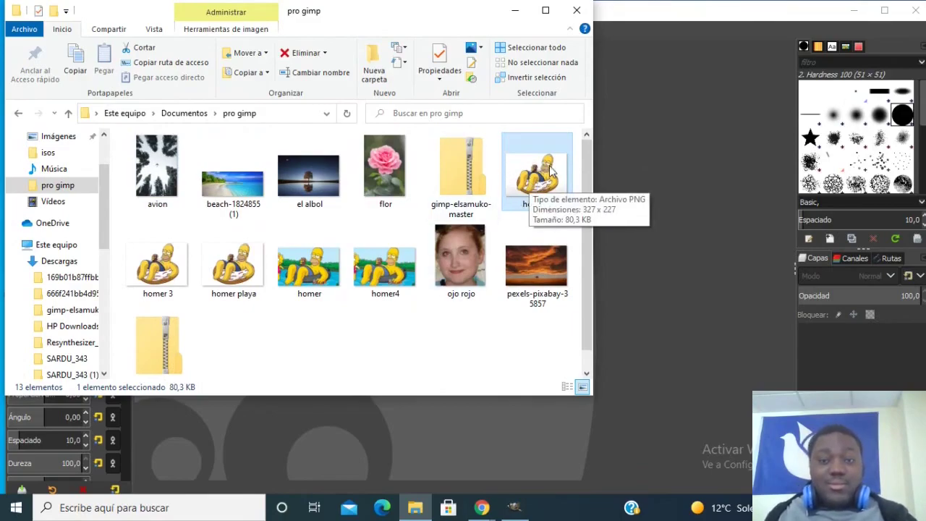
{"action": "left_click_drag", "start_coordinate": [522, 180], "coordinate": [678, 194]}
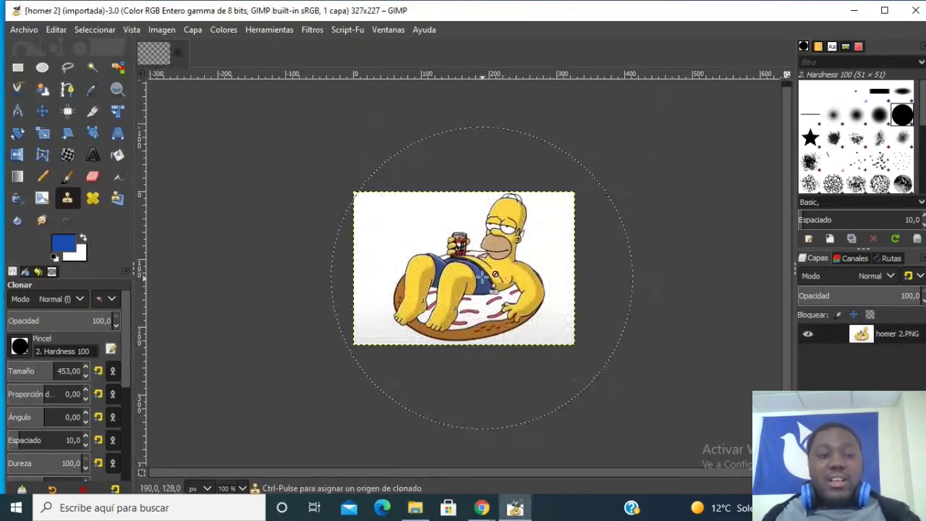
Step: Fuzzy-select the white background around Homer and add an alpha channel so it can be deleted
{"action": "left_click", "coordinate": [93, 67]}
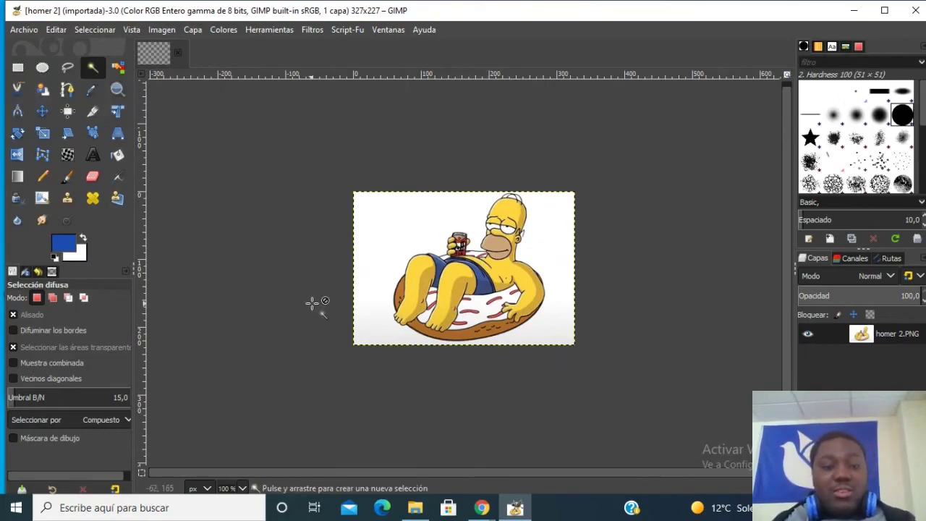
{"action": "left_click", "coordinate": [402, 226]}
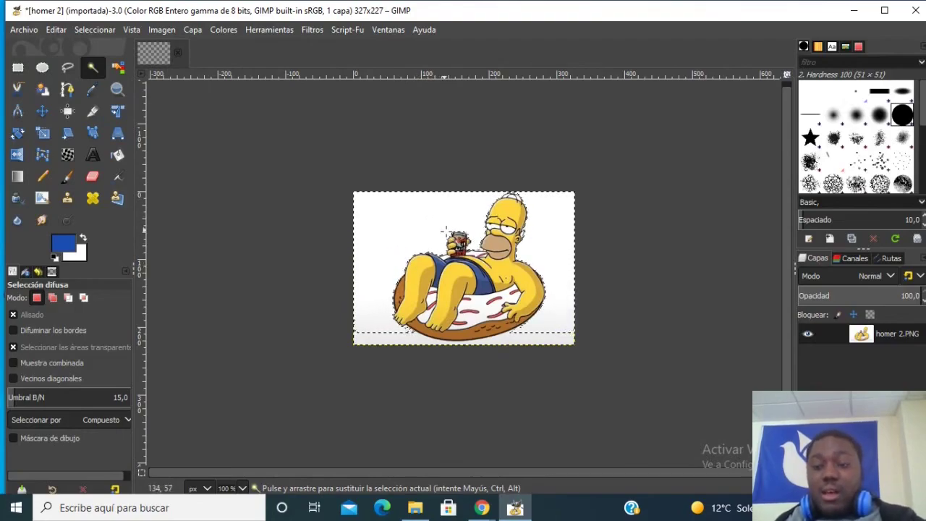
{"action": "right_click", "coordinate": [890, 335]}
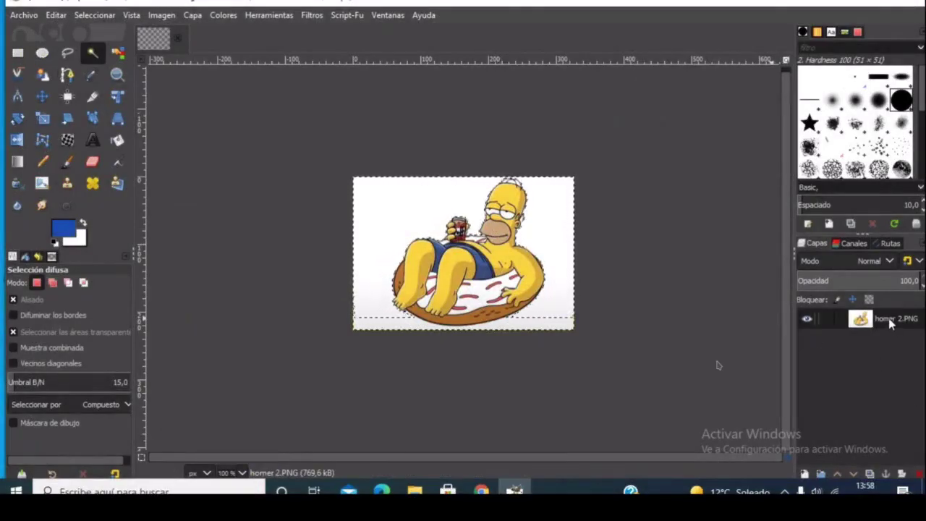
{"action": "right_click", "coordinate": [890, 324]}
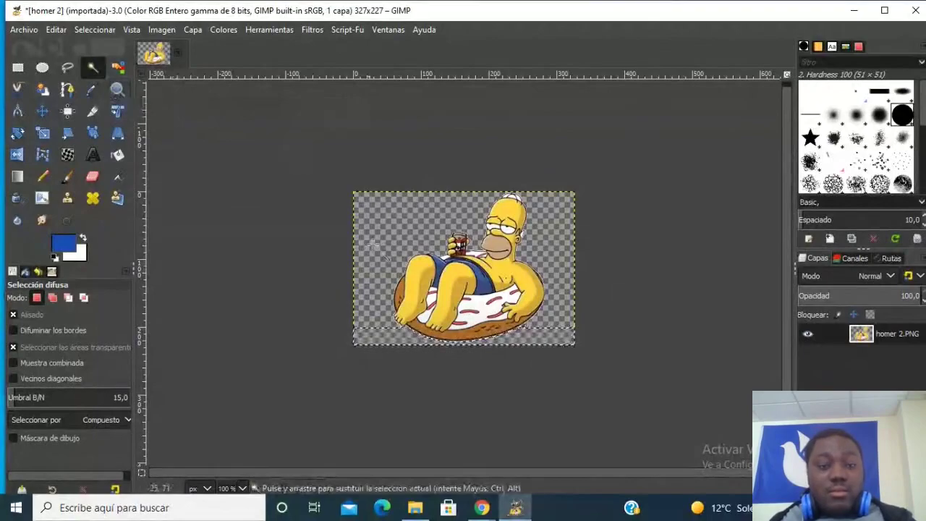
Step: Fuzzy-select the transparent background again, replacing the selection that missed the bottom strip
{"action": "scroll", "coordinate": [224, 288], "scroll_direction": "up", "scroll_amount": 2}
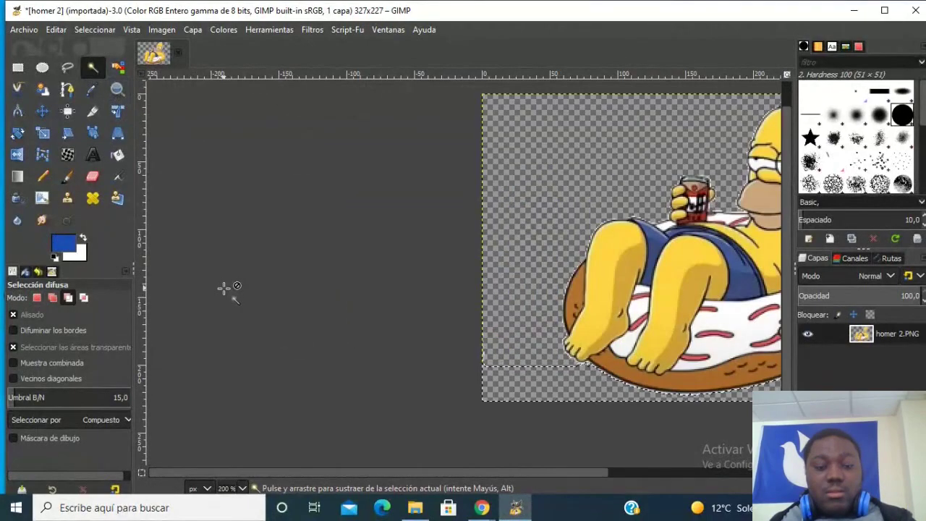
{"action": "scroll", "coordinate": [395, 479], "scroll_direction": "down", "scroll_amount": 5}
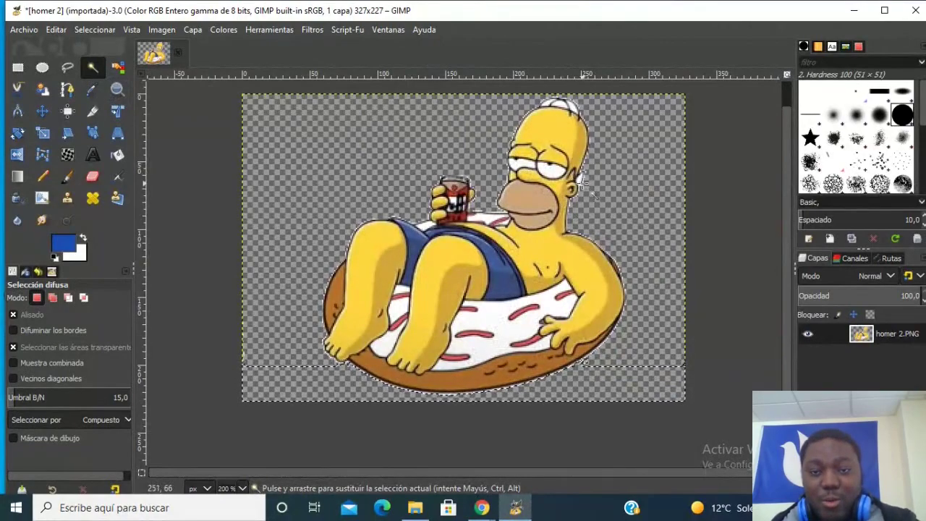
{"action": "left_click", "coordinate": [580, 179]}
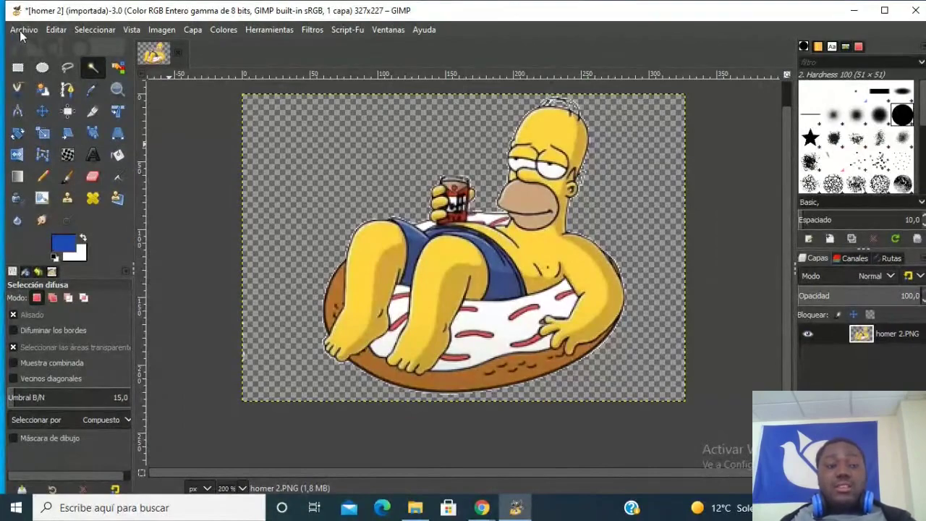
Step: Back out of Save as project, then overwrite homer 2.PNG with the transparent cut-out
{"action": "left_click", "coordinate": [20, 30]}
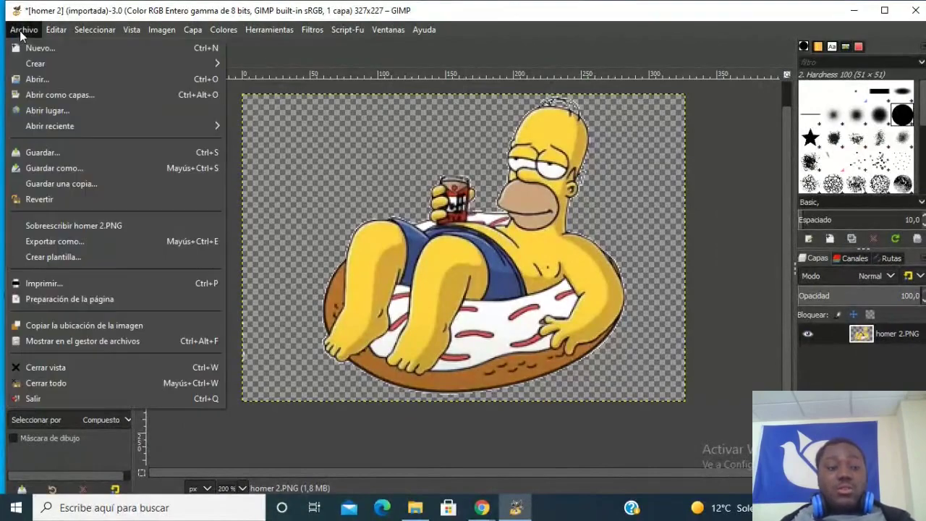
{"action": "left_click", "coordinate": [71, 152]}
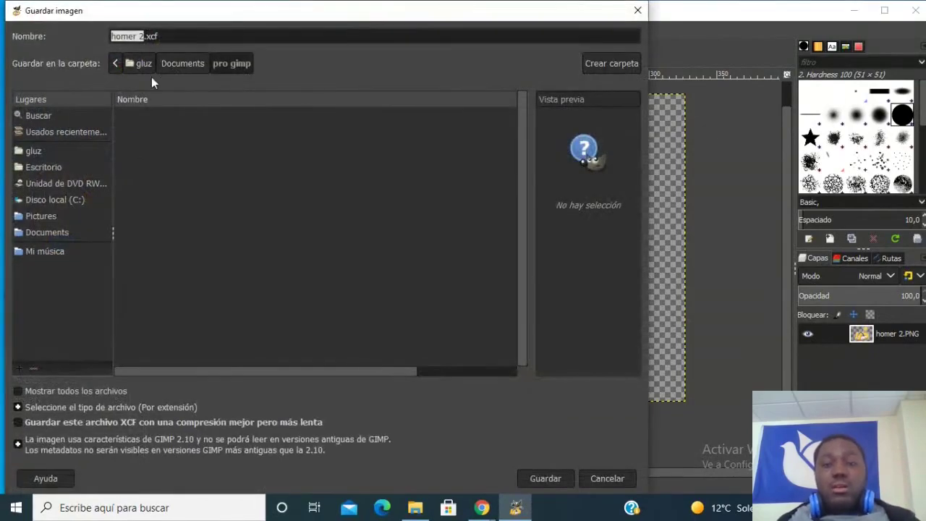
{"action": "left_click", "coordinate": [637, 10]}
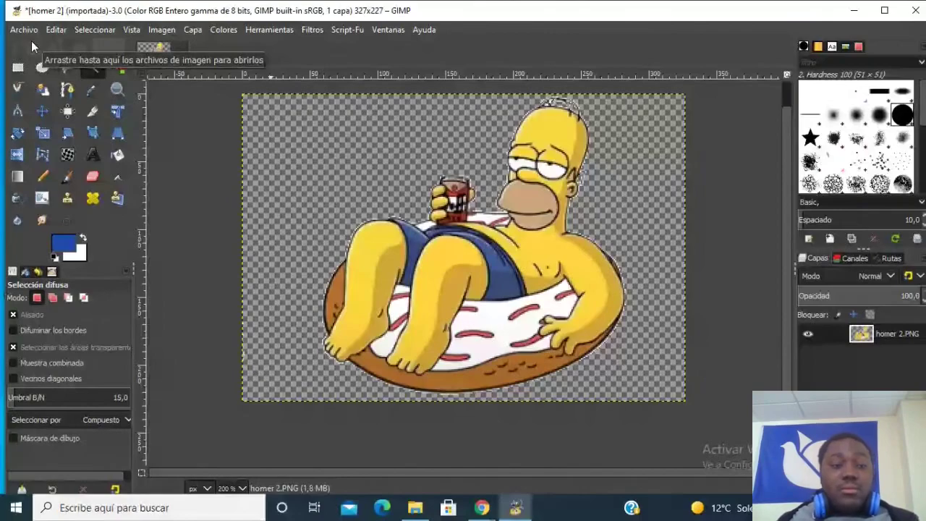
{"action": "left_click", "coordinate": [23, 29]}
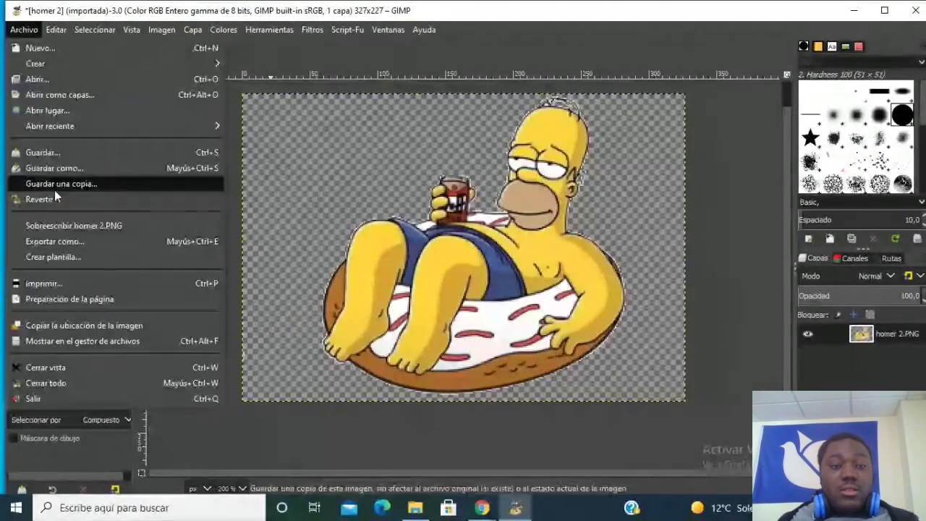
{"action": "left_click", "coordinate": [73, 228]}
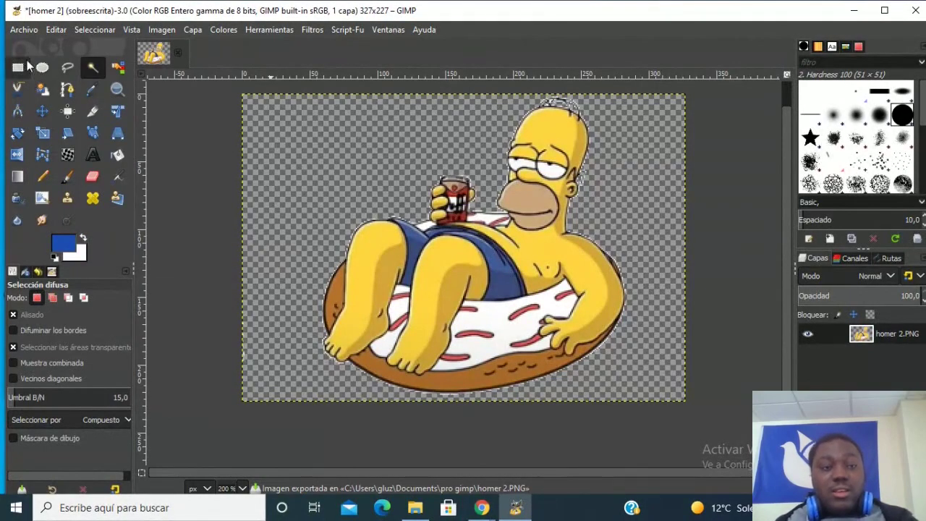
{"action": "left_click", "coordinate": [24, 30]}
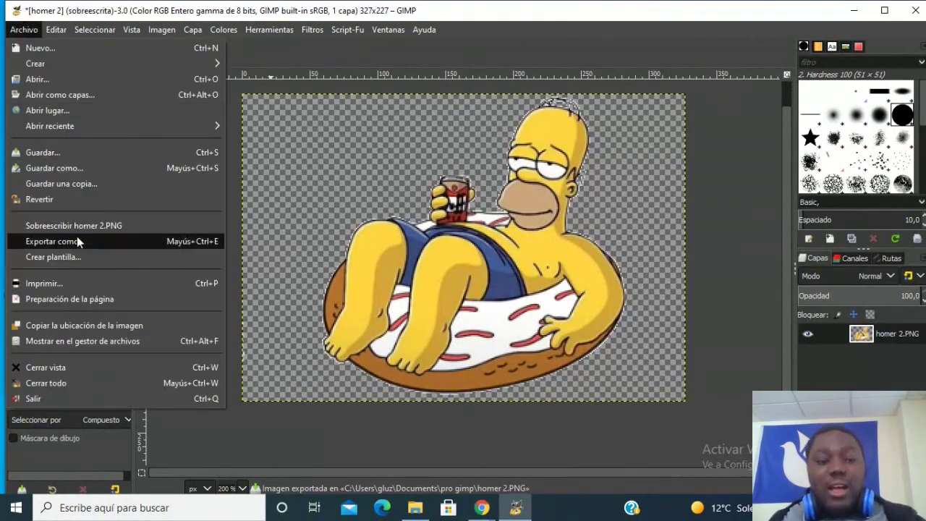
Step: Start exporting the Homer image and choose Imagen JPEG as the file type
{"action": "left_click", "coordinate": [78, 240]}
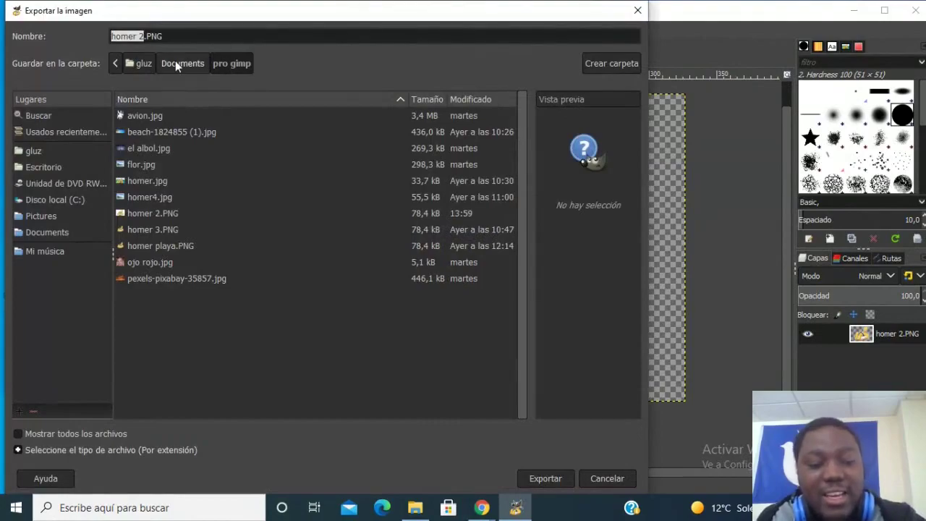
{"action": "left_click", "coordinate": [124, 451]}
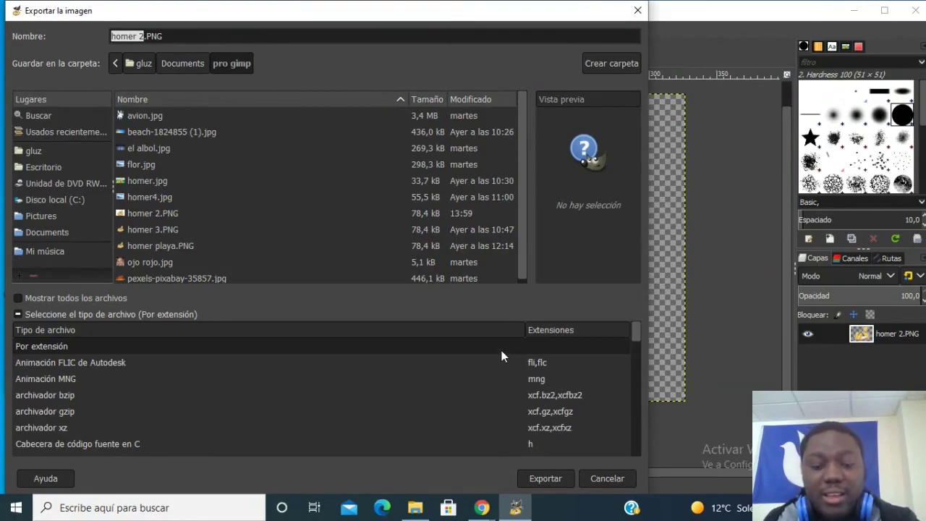
{"action": "scroll", "coordinate": [518, 369], "scroll_direction": "down", "scroll_amount": 3}
{"action": "scroll", "coordinate": [535, 394], "scroll_direction": "down", "scroll_amount": 3}
{"action": "scroll", "coordinate": [540, 404], "scroll_direction": "down", "scroll_amount": 1}
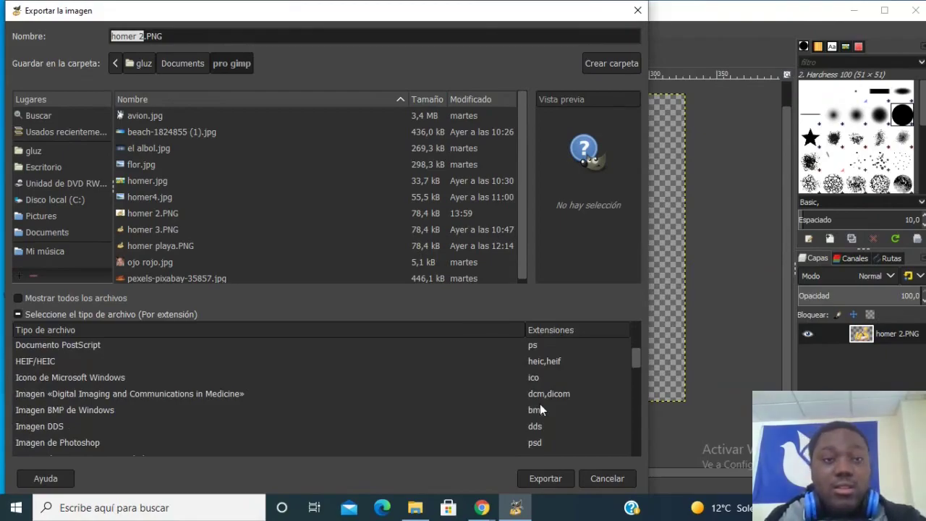
{"action": "scroll", "coordinate": [538, 413], "scroll_direction": "down", "scroll_amount": 2}
{"action": "scroll", "coordinate": [538, 419], "scroll_direction": "down", "scroll_amount": 1}
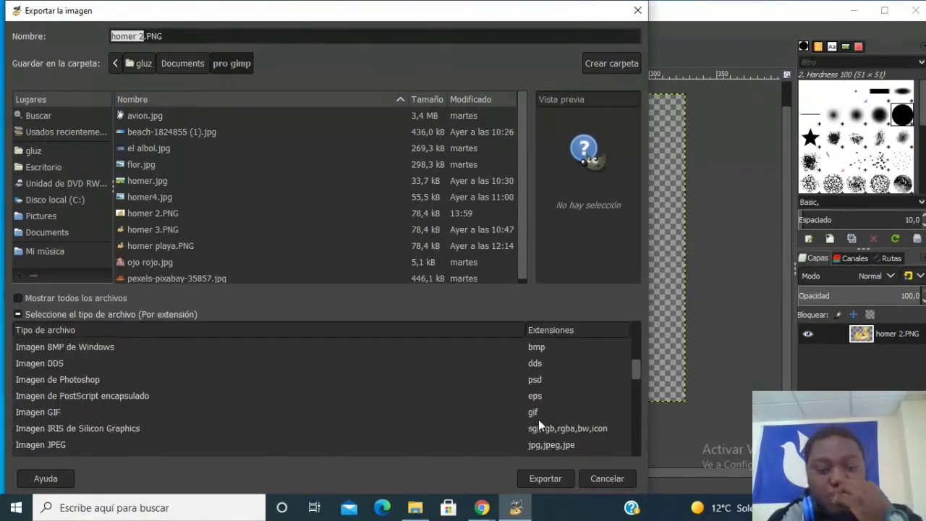
{"action": "scroll", "coordinate": [538, 419], "scroll_direction": "down", "scroll_amount": 1}
{"action": "left_click", "coordinate": [538, 423]}
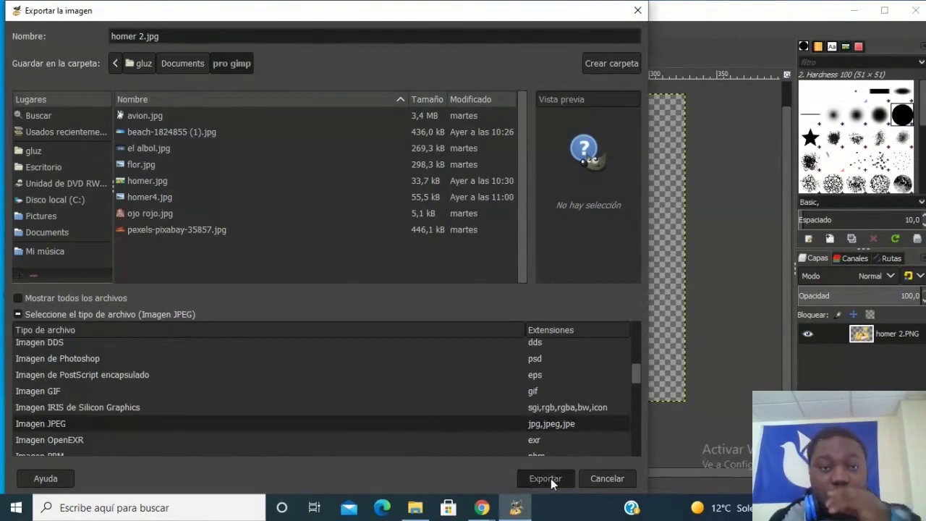
Step: Export homer 2.jpg at quality 90, then close the image discarding changes
{"action": "left_click", "coordinate": [551, 478]}
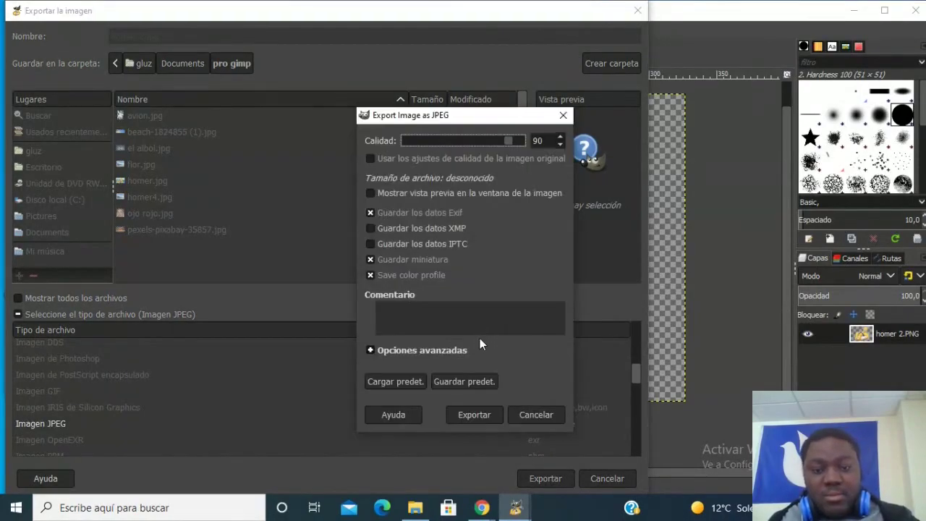
{"action": "left_click", "coordinate": [482, 415]}
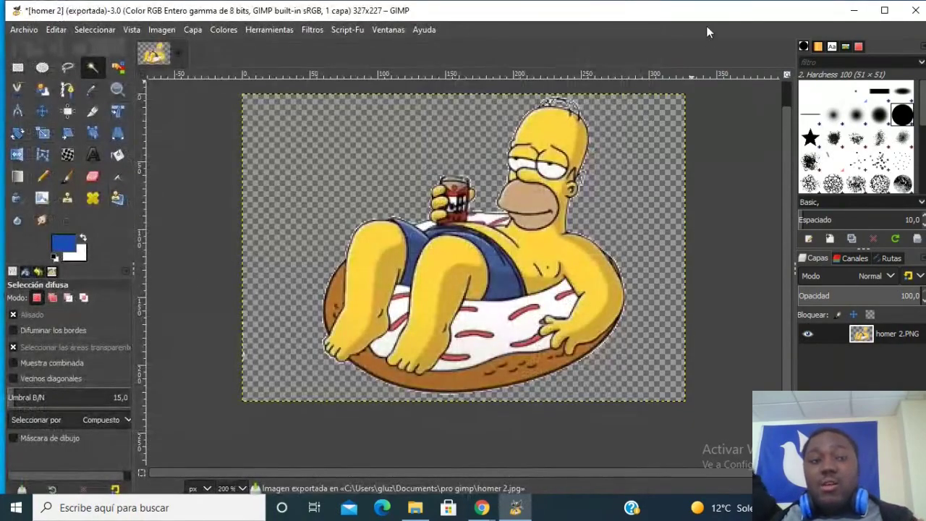
{"action": "left_click", "coordinate": [177, 54]}
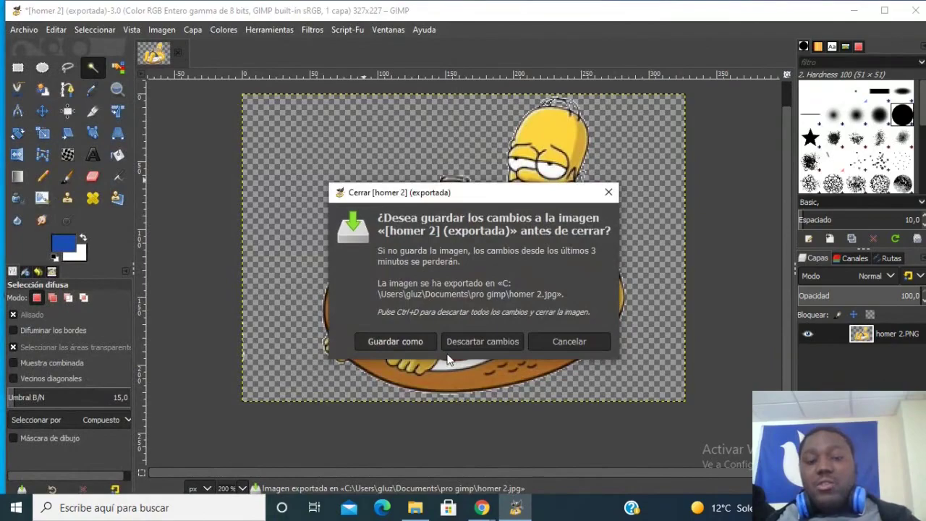
{"action": "left_click", "coordinate": [483, 343]}
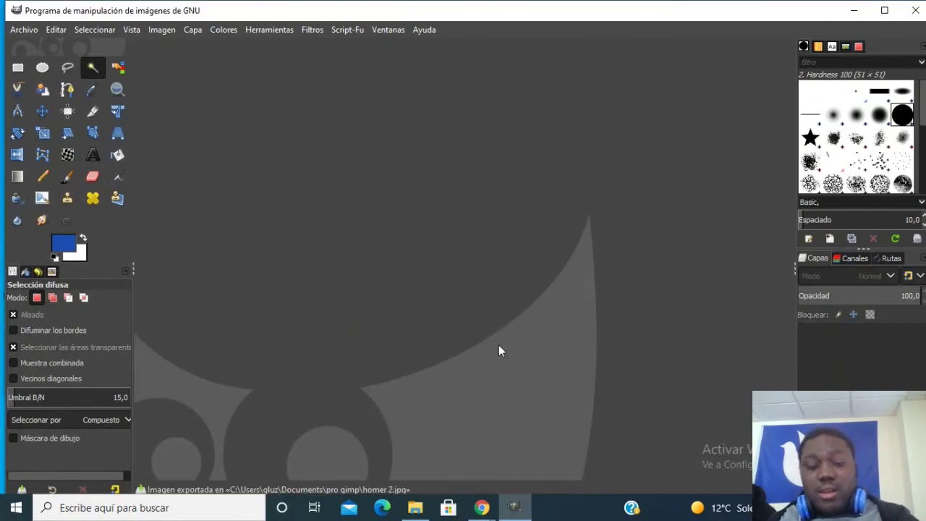
Step: Drag beach-1824855 (1) from the pro gimp folder onto GIMP to open it
{"action": "left_click", "coordinate": [415, 511]}
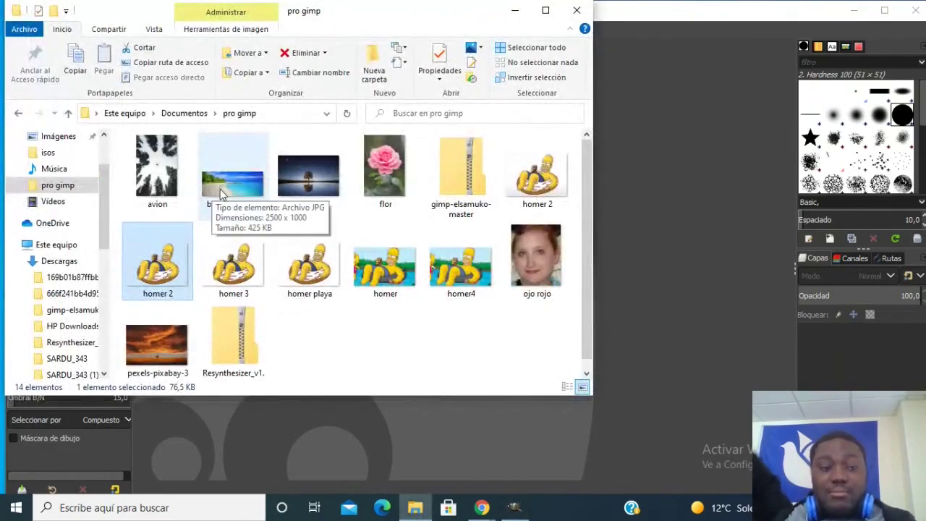
{"action": "left_click", "coordinate": [230, 190]}
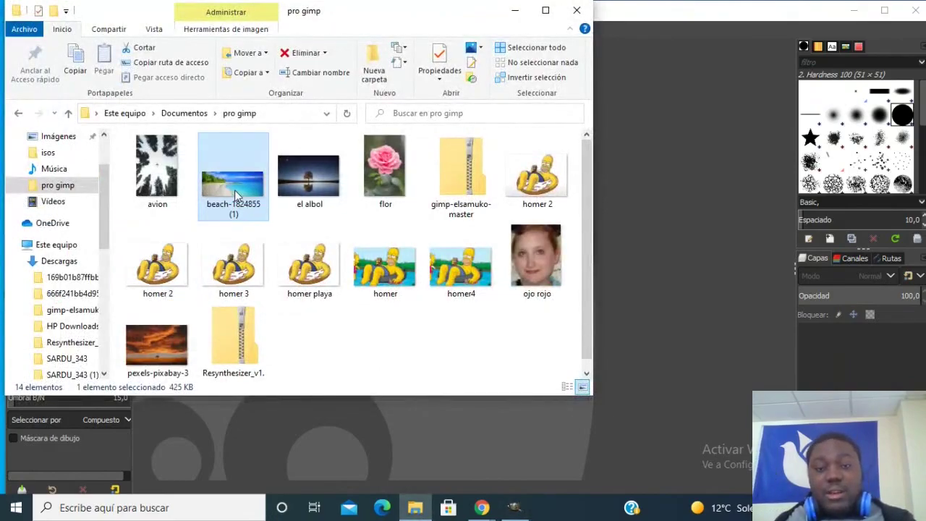
{"action": "left_click_drag", "start_coordinate": [235, 189], "coordinate": [640, 206]}
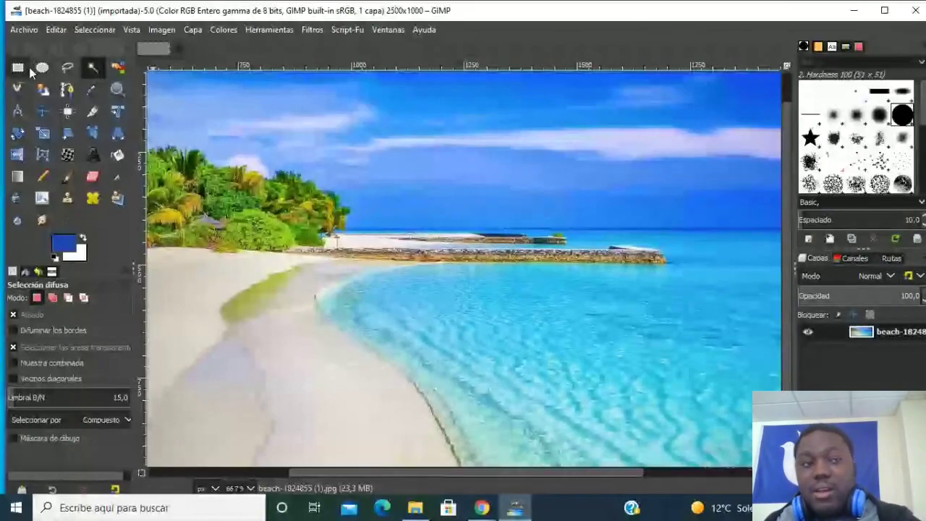
Step: Drop homer playa.PNG from the folder onto the beach photo as a new layer
{"action": "key", "text": "alt+Tab"}
{"action": "left_click_drag", "start_coordinate": [332, 240], "coordinate": [609, 277]}
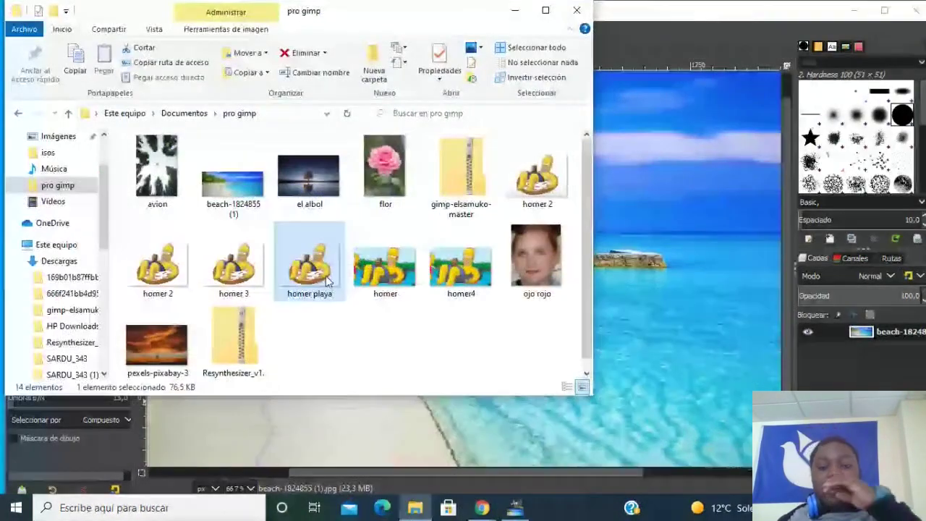
{"action": "left_click_drag", "start_coordinate": [609, 282], "coordinate": [609, 282]}
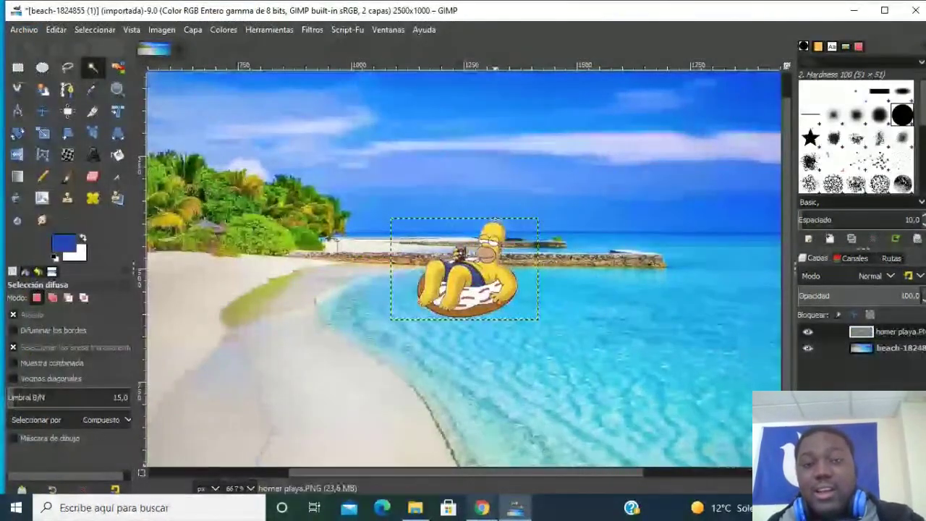
{"action": "key", "text": "alt+Tab"}
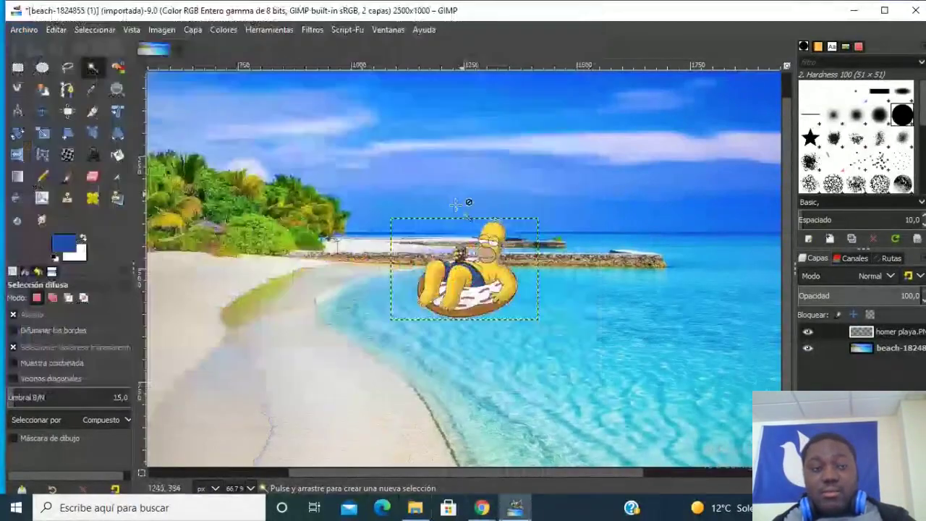
{"action": "left_click", "coordinate": [514, 10]}
{"action": "mouse_move", "coordinate": [471, 274]}
{"action": "left_mouse_down"}
{"action": "mouse_move", "coordinate": [490, 297]}
{"action": "mouse_move", "coordinate": [483, 285]}
{"action": "left_mouse_up"}
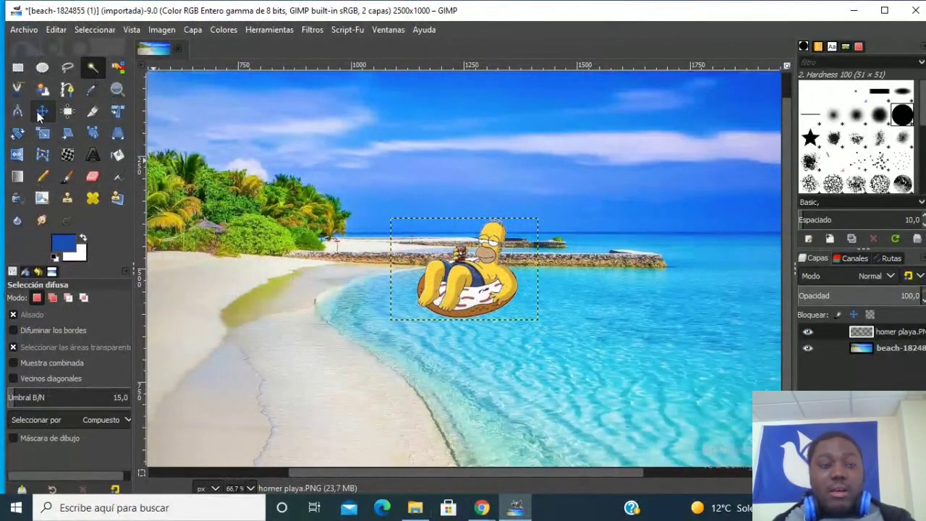
Step: Move the Homer layer into the water at the lower right of the beach
{"action": "left_click", "coordinate": [41, 112]}
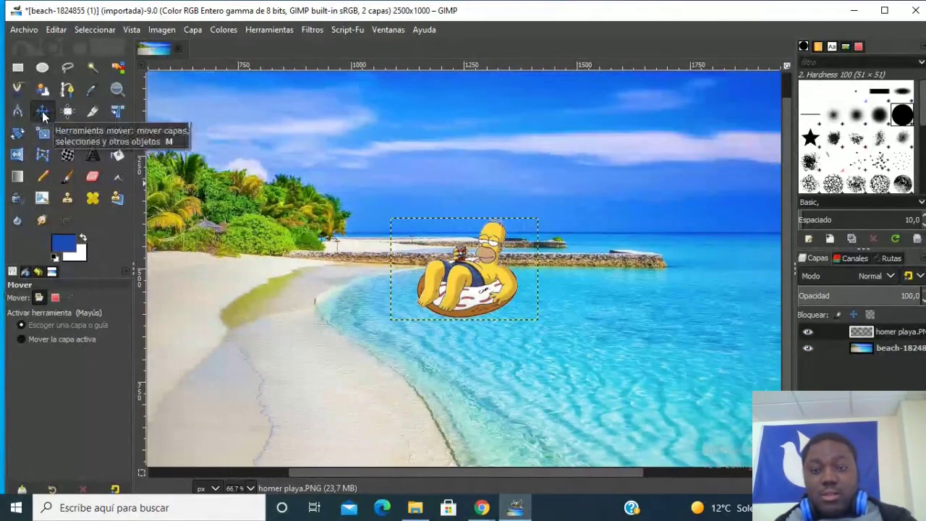
{"action": "left_click_drag", "start_coordinate": [454, 284], "coordinate": [662, 332]}
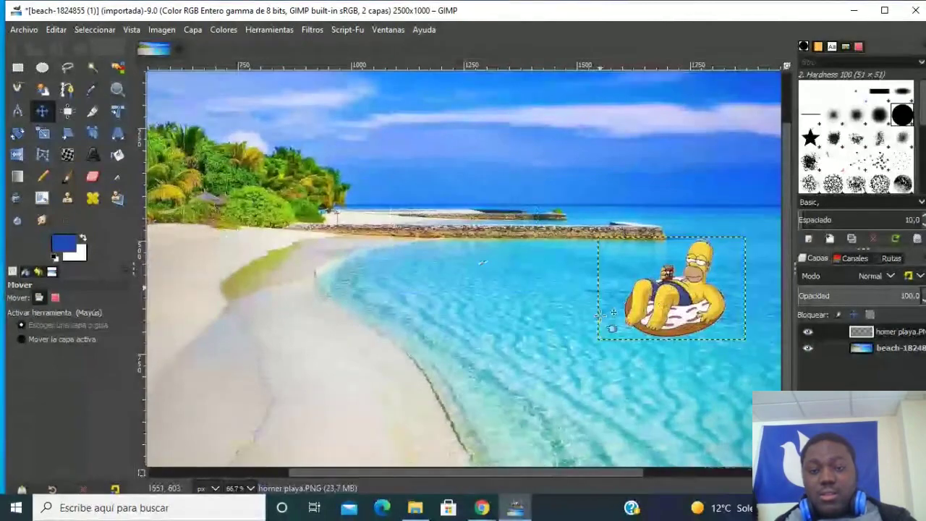
{"action": "scroll", "coordinate": [662, 332], "scroll_direction": "down", "scroll_amount": 1}
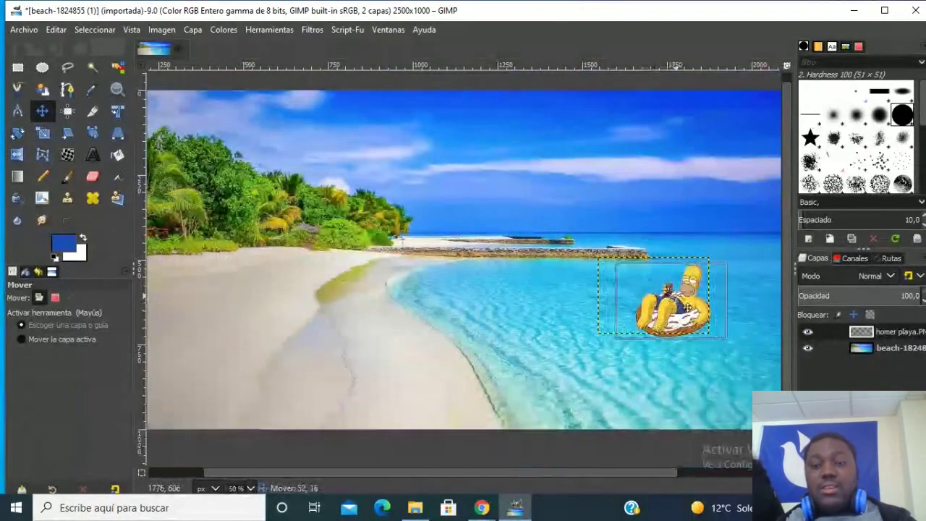
{"action": "mouse_move", "coordinate": [677, 315]}
{"action": "left_mouse_down"}
{"action": "mouse_move", "coordinate": [666, 284]}
{"action": "mouse_move", "coordinate": [660, 291]}
{"action": "left_mouse_up"}
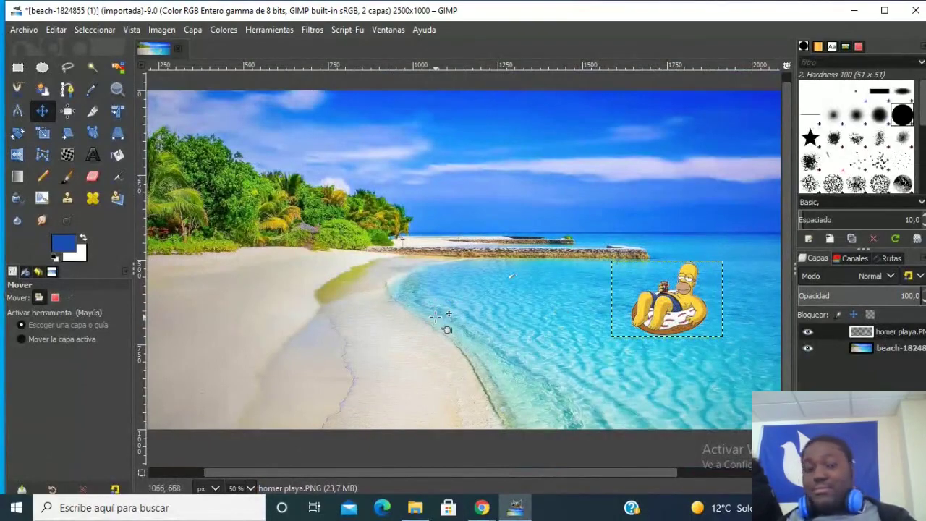
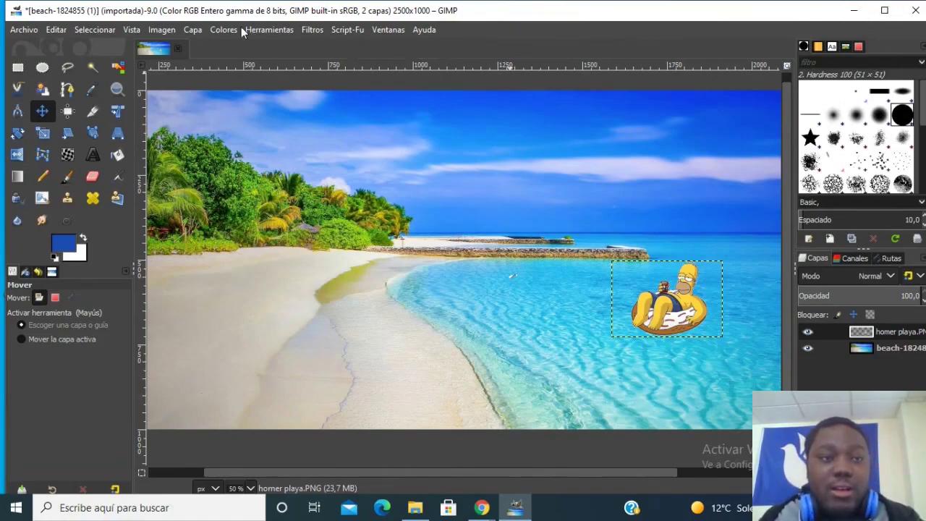
Step: Look over the Carpetas preferences, then close them and browse the Script-Fu and Filters menus
{"action": "left_click", "coordinate": [57, 31]}
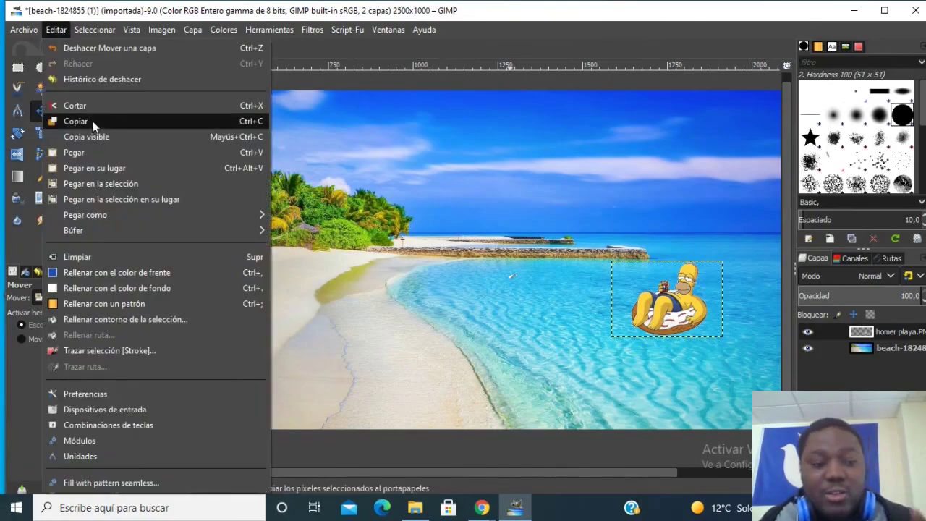
{"action": "left_click", "coordinate": [78, 393]}
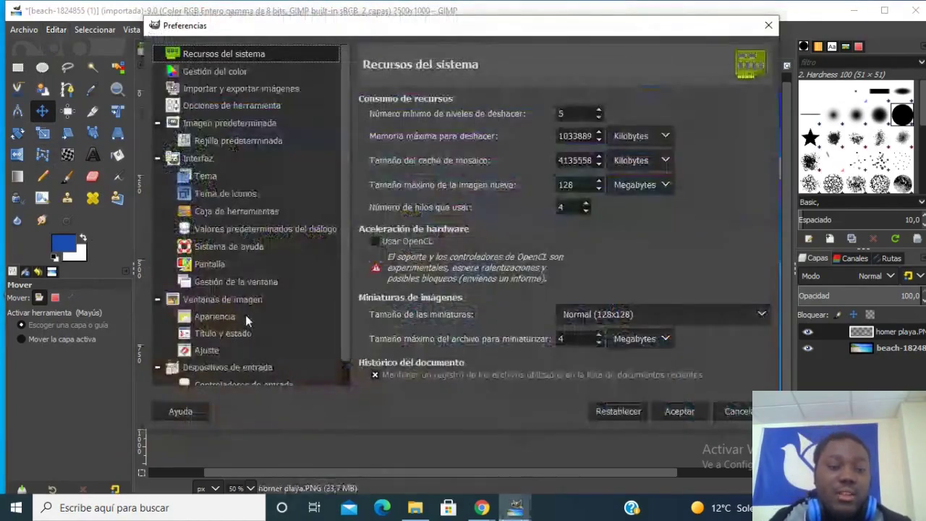
{"action": "scroll", "coordinate": [238, 297], "scroll_direction": "down", "scroll_amount": 1}
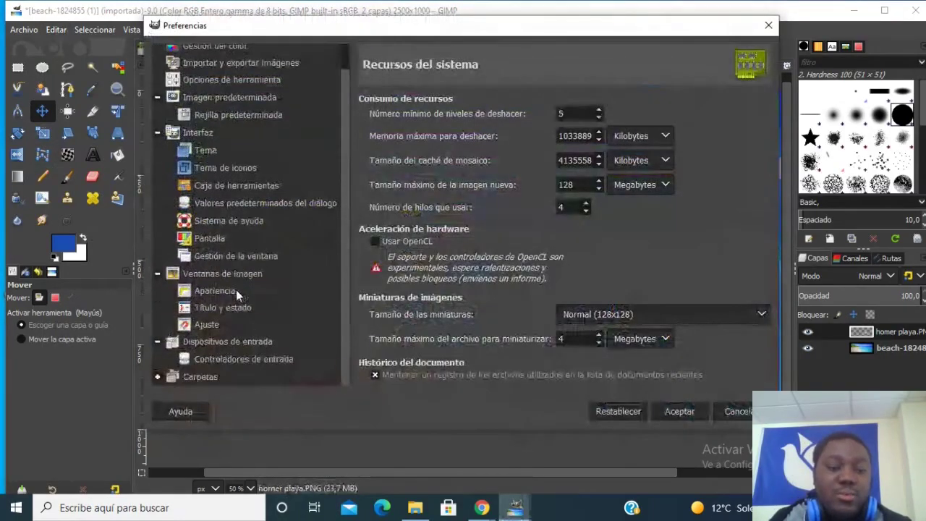
{"action": "left_click", "coordinate": [159, 375]}
{"action": "scroll", "coordinate": [217, 347], "scroll_direction": "down", "scroll_amount": 2}
{"action": "scroll", "coordinate": [222, 344], "scroll_direction": "down", "scroll_amount": 1}
{"action": "scroll", "coordinate": [221, 342], "scroll_direction": "down", "scroll_amount": 2}
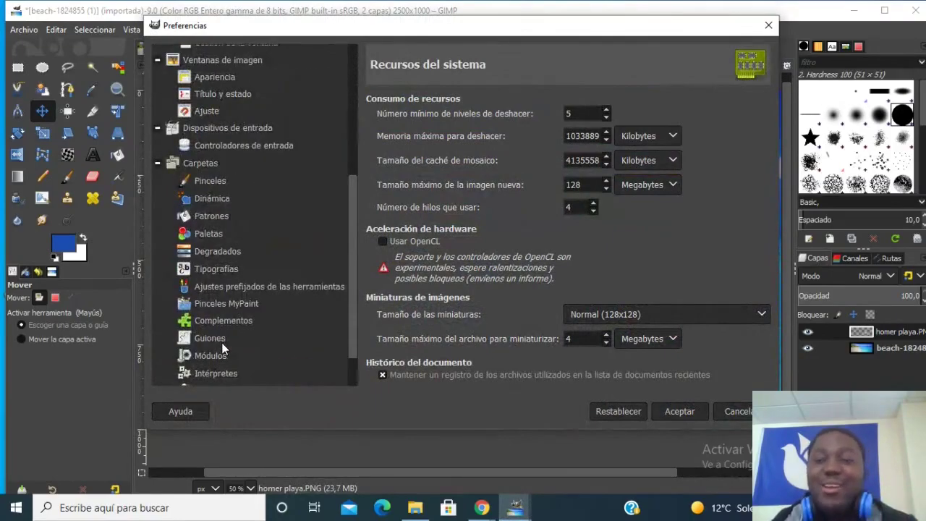
{"action": "scroll", "coordinate": [221, 342], "scroll_direction": "down", "scroll_amount": 1}
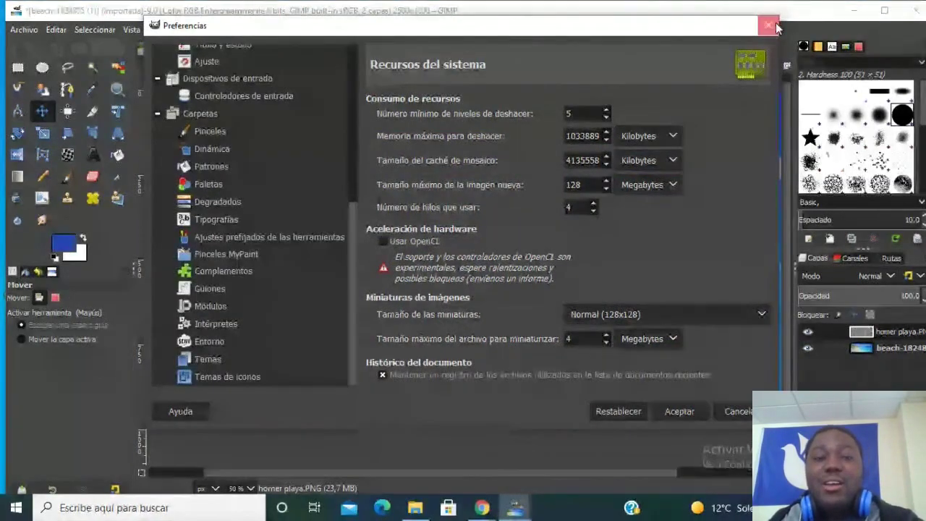
{"action": "left_click", "coordinate": [775, 27]}
{"action": "left_click", "coordinate": [345, 30]}
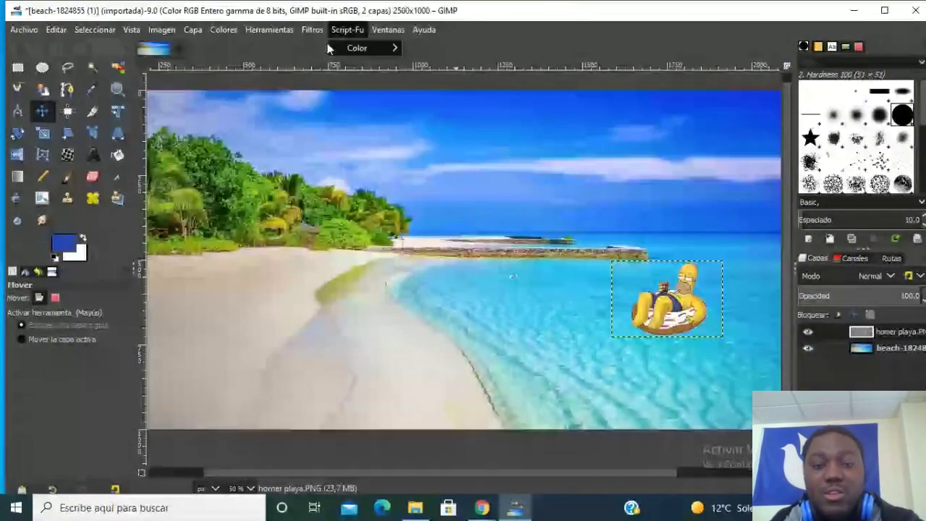
{"action": "left_click", "coordinate": [312, 29]}
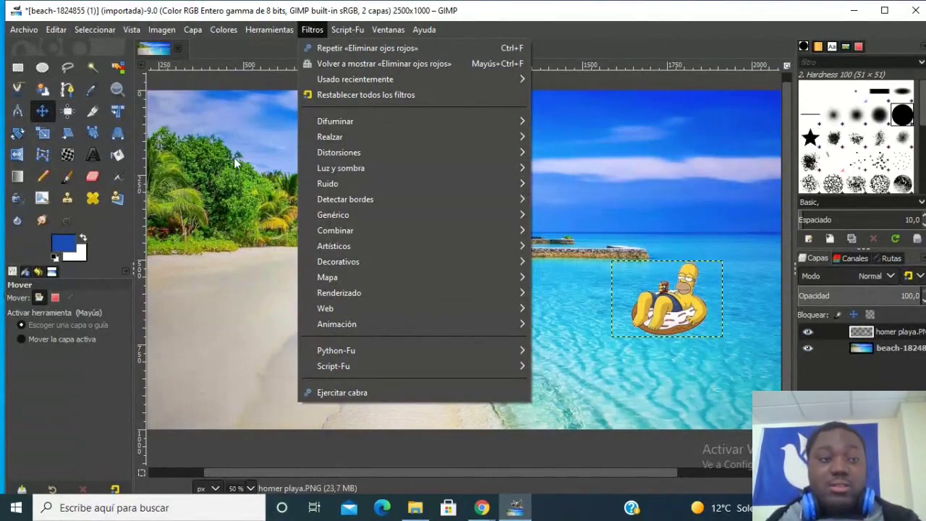
{"action": "mouse_move", "coordinate": [55, 29]}
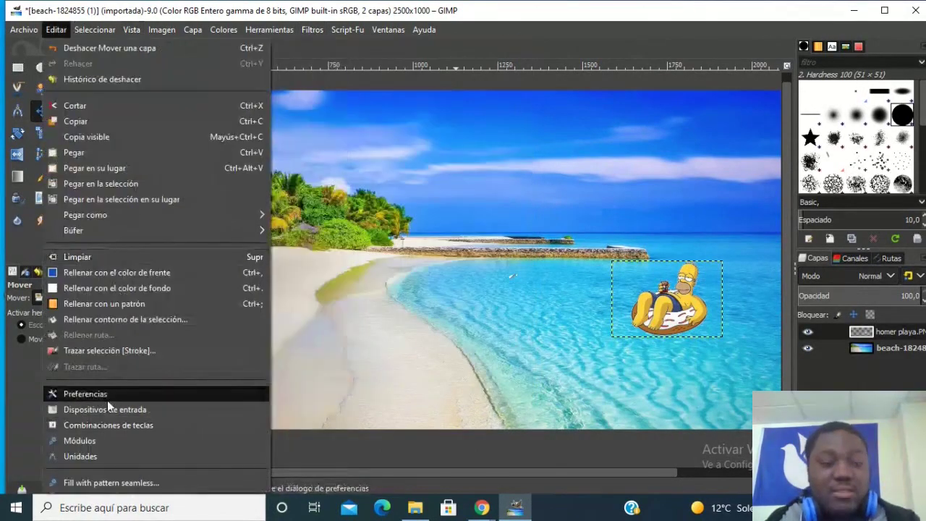
Step: Reopen Preferences, expand Carpetas and show the Complementos plug-in folder list
{"action": "left_click", "coordinate": [107, 400]}
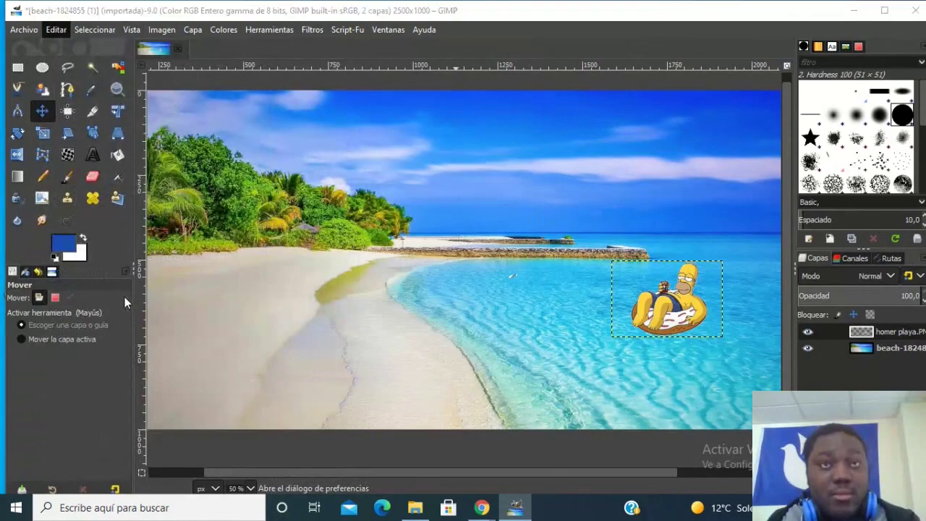
{"action": "scroll", "coordinate": [234, 252], "scroll_direction": "down", "scroll_amount": 3}
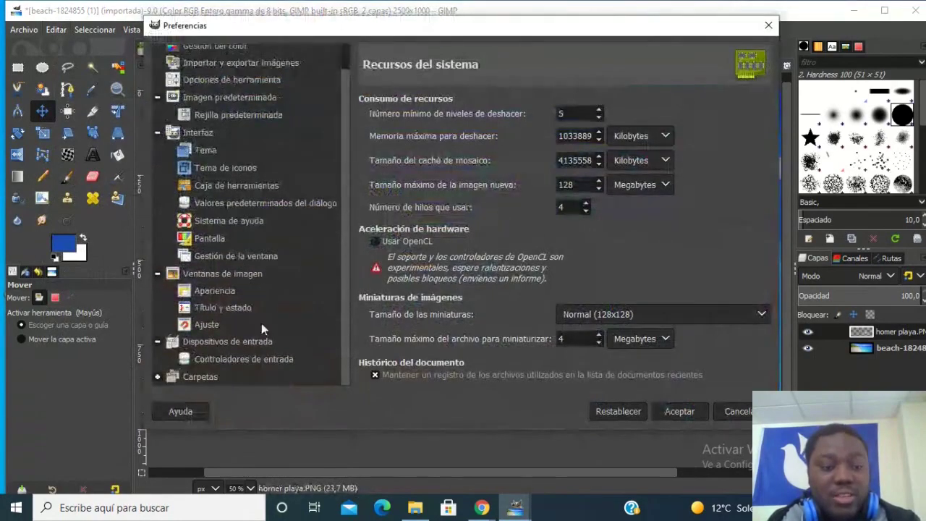
{"action": "left_click", "coordinate": [156, 378]}
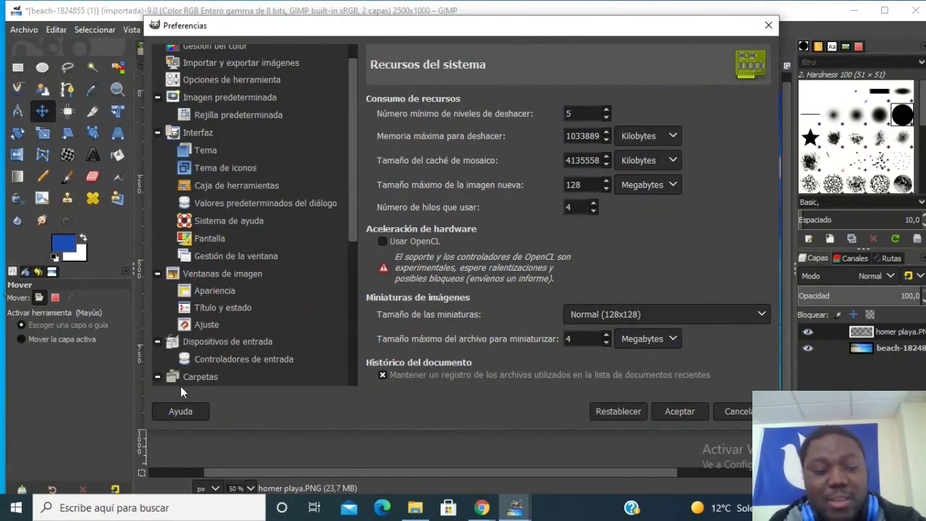
{"action": "scroll", "coordinate": [314, 264], "scroll_direction": "down", "scroll_amount": 2}
{"action": "scroll", "coordinate": [315, 264], "scroll_direction": "down", "scroll_amount": 1}
{"action": "scroll", "coordinate": [314, 264], "scroll_direction": "down", "scroll_amount": 1}
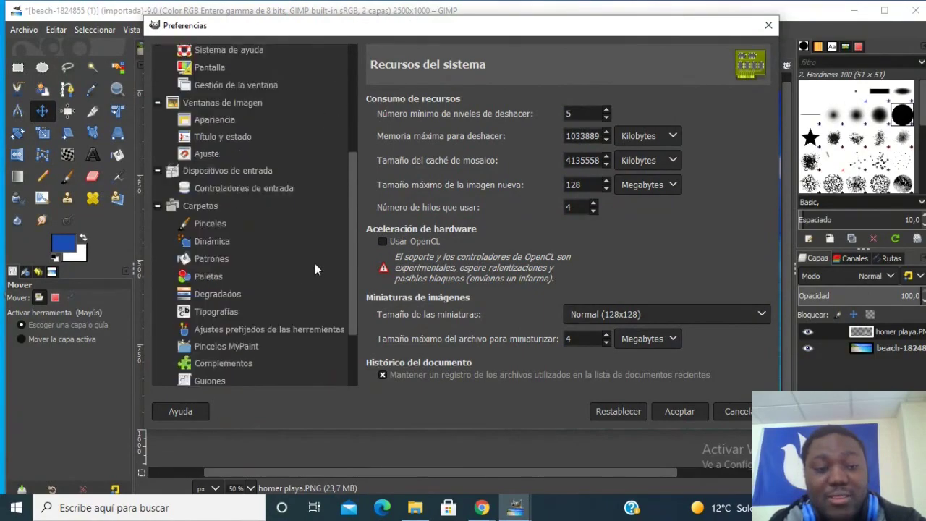
{"action": "scroll", "coordinate": [314, 263], "scroll_direction": "down", "scroll_amount": 1}
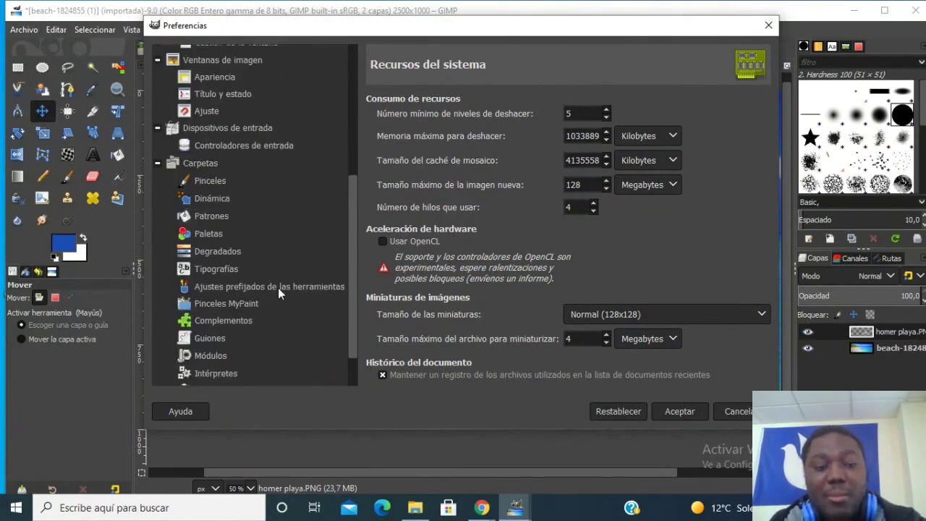
{"action": "scroll", "coordinate": [278, 288], "scroll_direction": "down", "scroll_amount": 1}
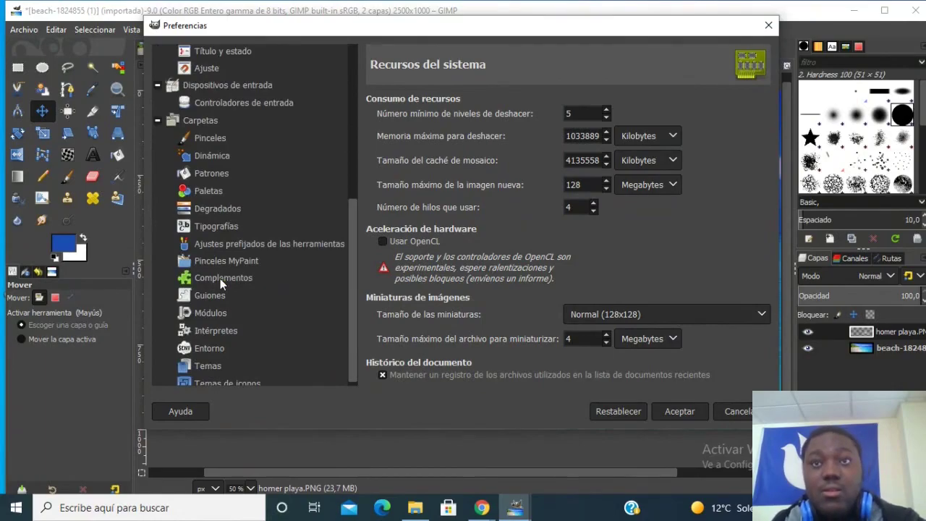
{"action": "left_click", "coordinate": [219, 280]}
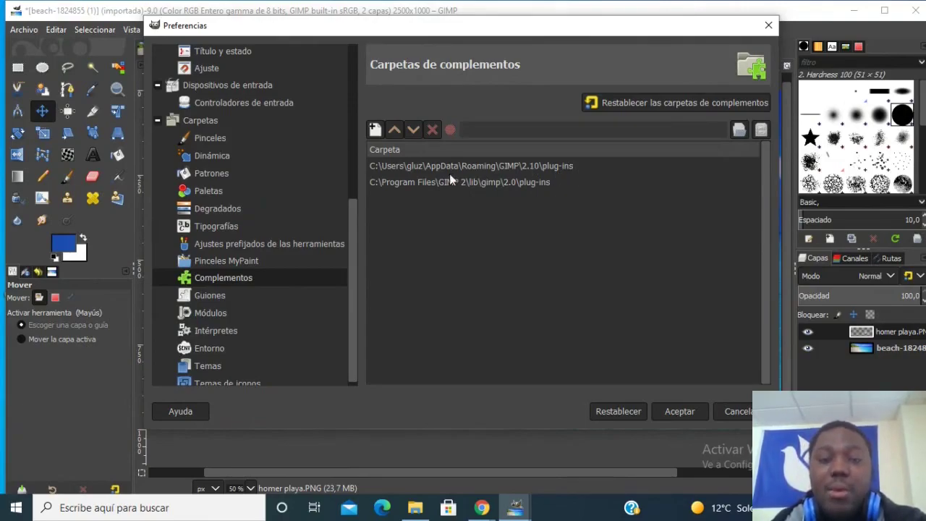
Step: Open the personal GIMP 2.10 plug-ins folder in File Explorer and review its files
{"action": "left_click", "coordinate": [527, 163]}
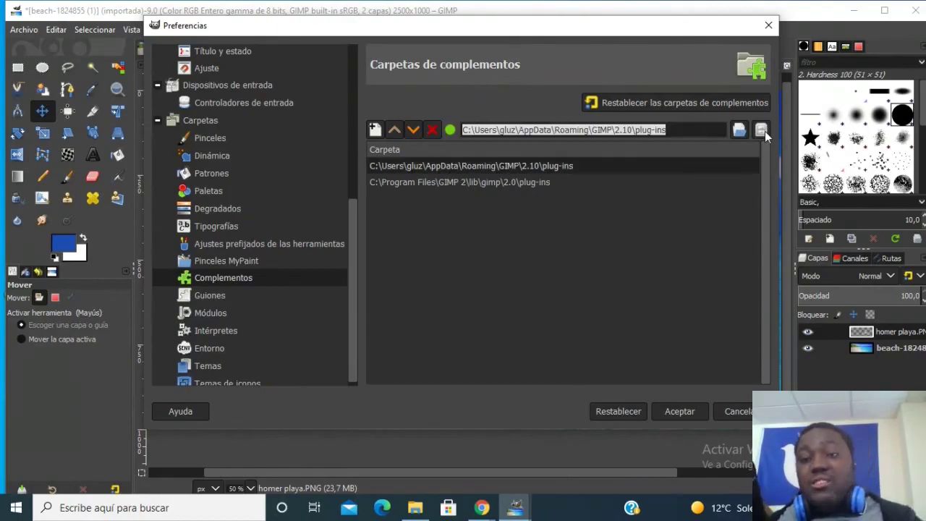
{"action": "left_click", "coordinate": [761, 130]}
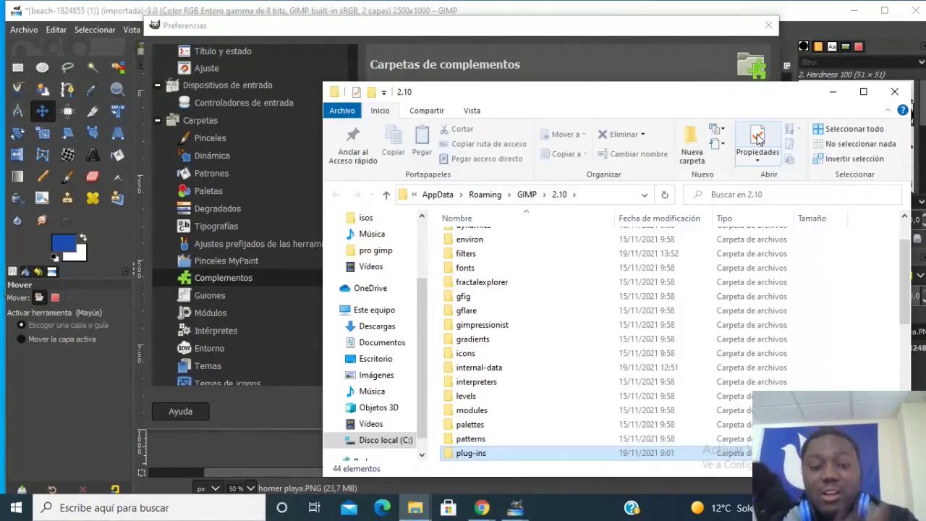
{"action": "scroll", "coordinate": [526, 434], "scroll_direction": "down", "scroll_amount": 1}
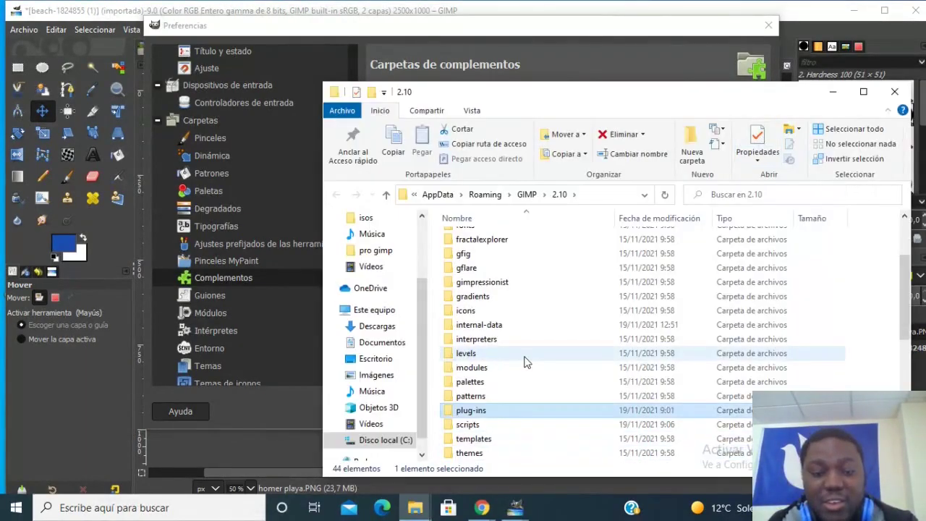
{"action": "scroll", "coordinate": [522, 366], "scroll_direction": "down", "scroll_amount": 1}
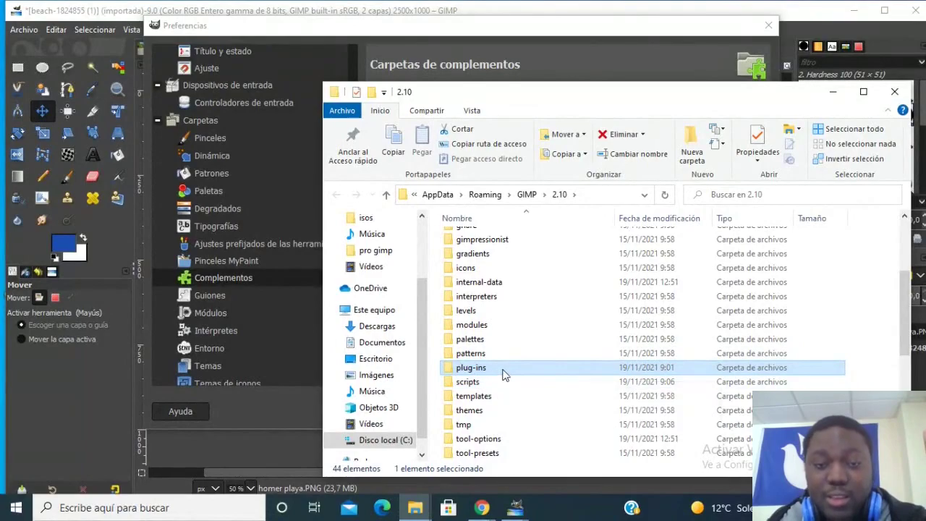
{"action": "double_click", "coordinate": [505, 370]}
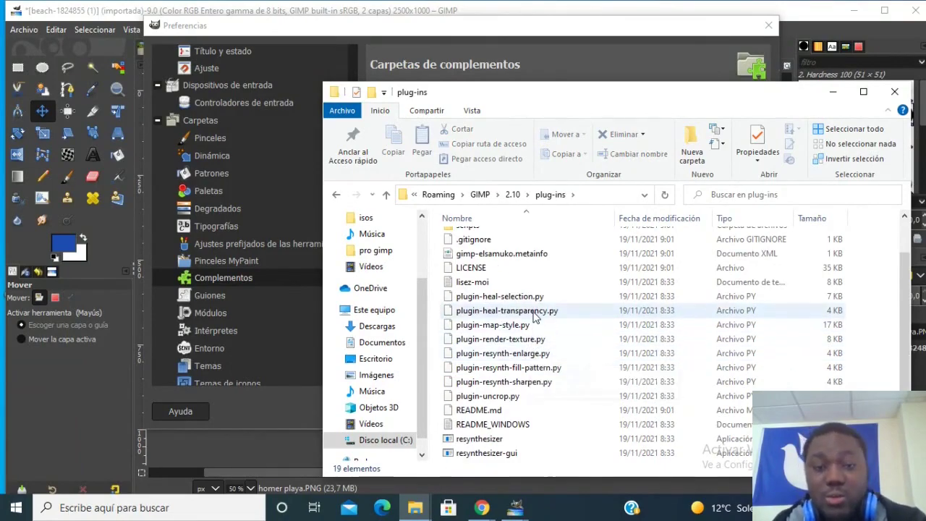
{"action": "scroll", "coordinate": [543, 340], "scroll_direction": "up", "scroll_amount": 1}
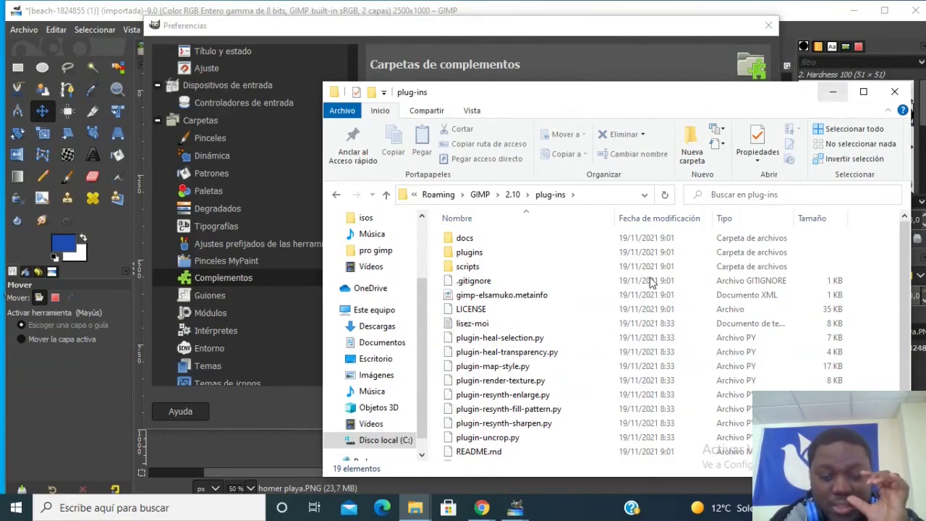
{"action": "left_click", "coordinate": [418, 510]}
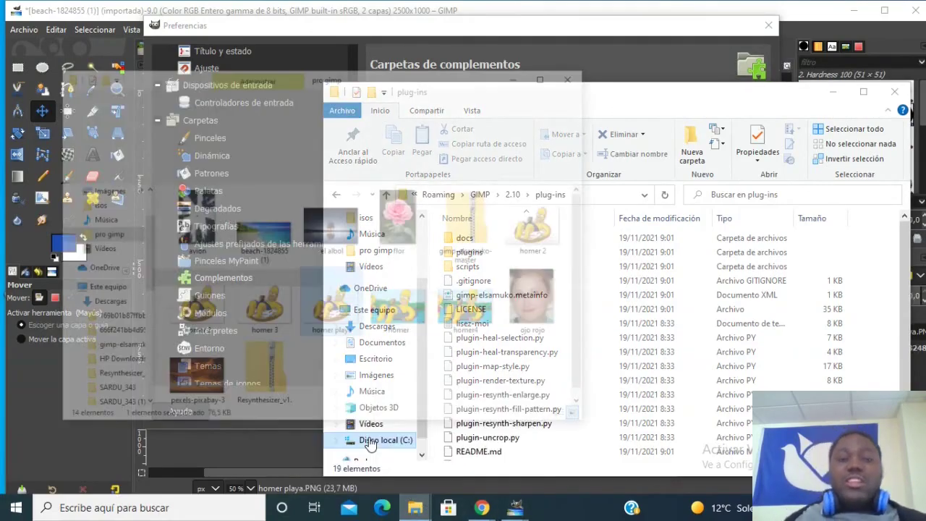
Step: Extract the Resynthesizer_v1.0-i686 zip in pro gimp and open the extracted folder
{"action": "left_click", "coordinate": [389, 454]}
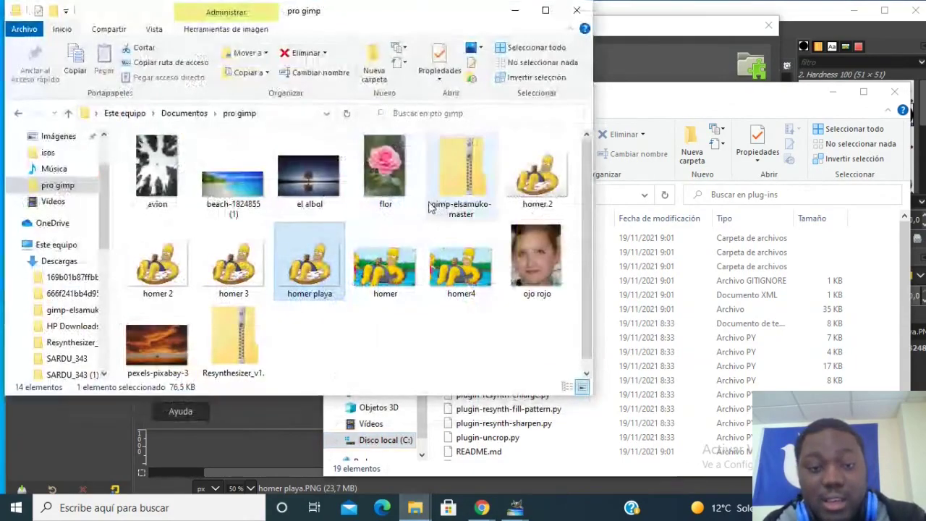
{"action": "left_click", "coordinate": [224, 343]}
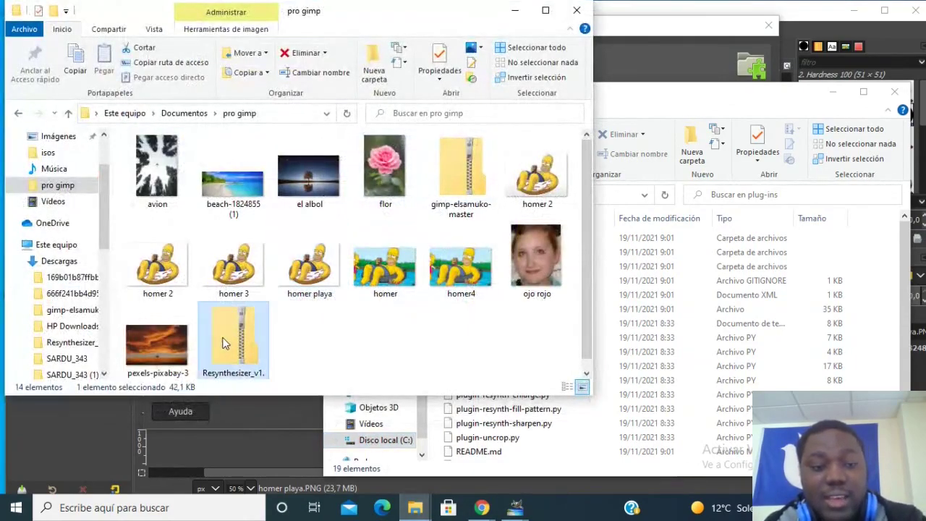
{"action": "right_click", "coordinate": [222, 337]}
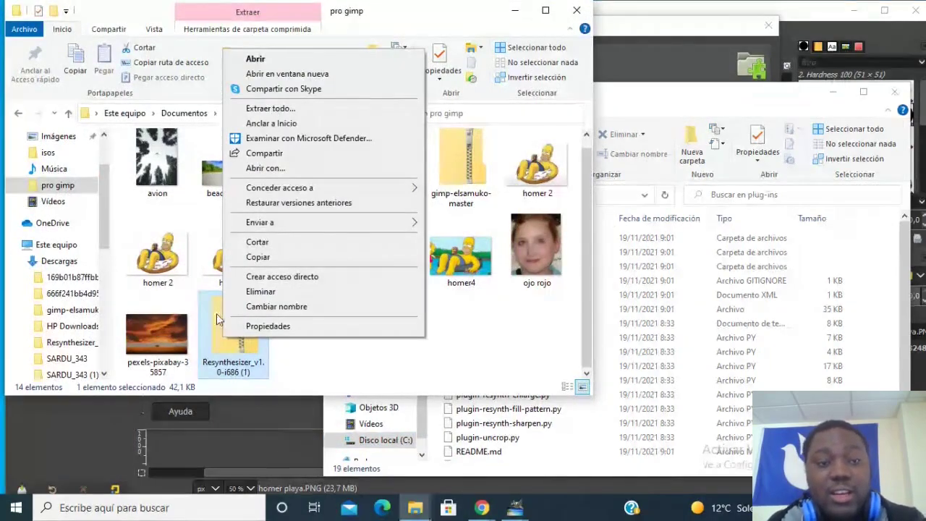
{"action": "left_click", "coordinate": [272, 109]}
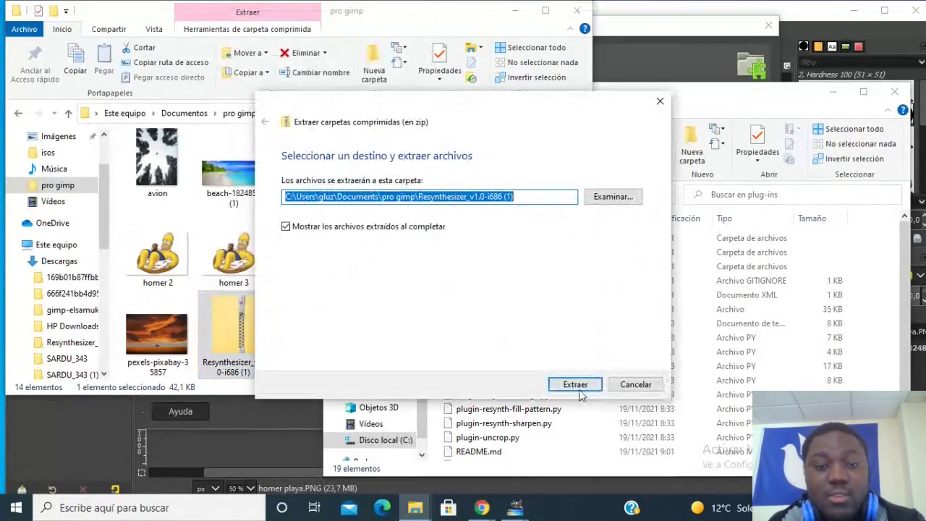
{"action": "left_click", "coordinate": [577, 386]}
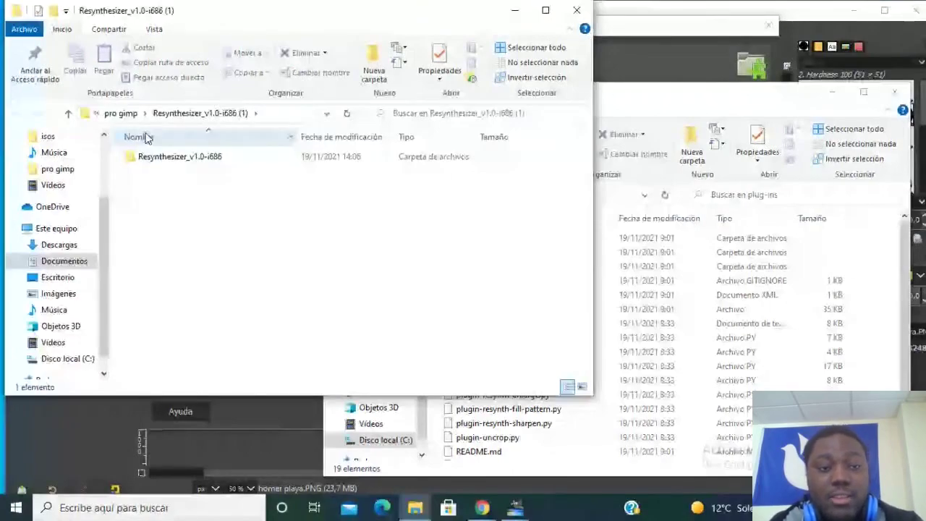
{"action": "key", "text": "alt+Up"}
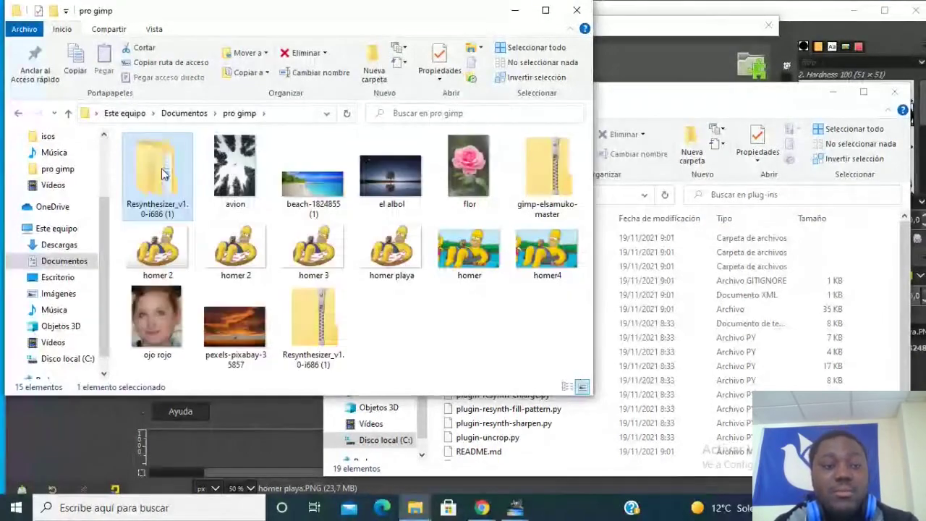
{"action": "double_click", "coordinate": [164, 174]}
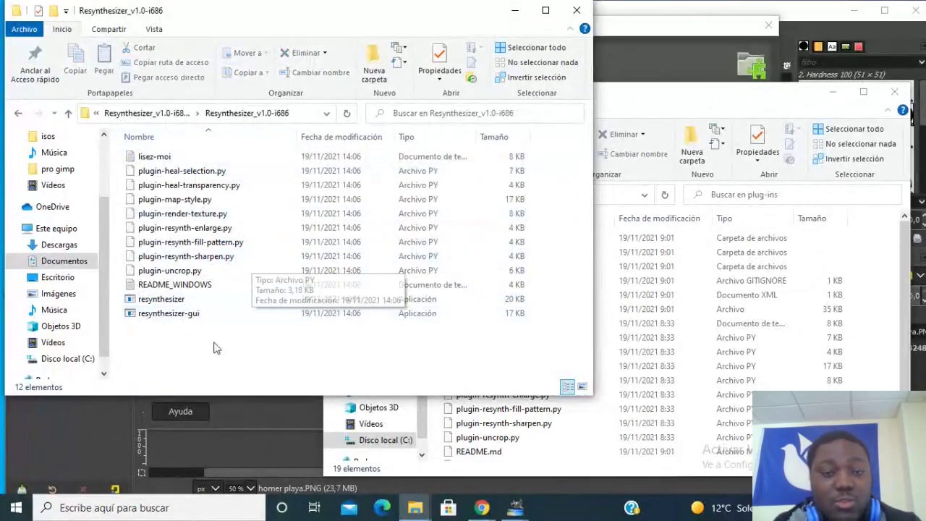
Step: Select all 12 Resynthesizer files and drop them into GIMP's plug-ins folder
{"action": "left_click", "coordinate": [224, 313]}
{"action": "left_click", "coordinate": [243, 171]}
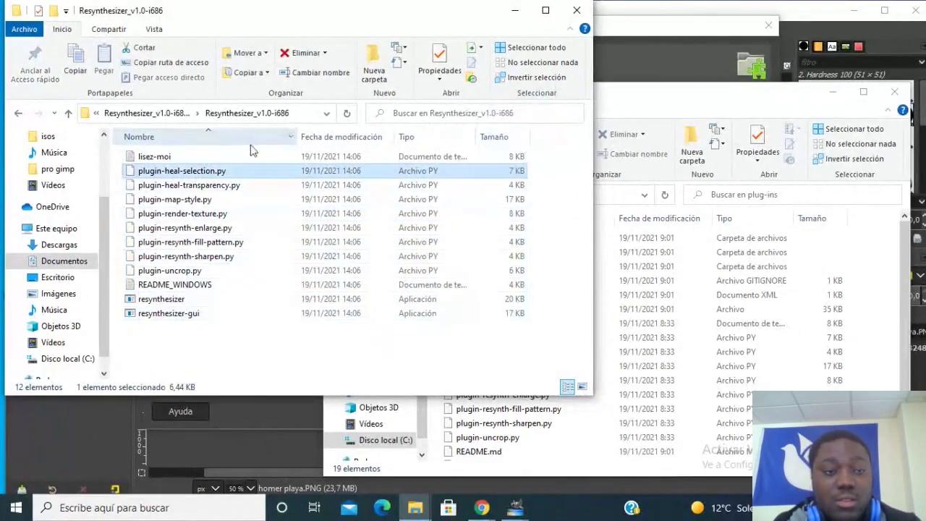
{"action": "left_click", "coordinate": [121, 155]}
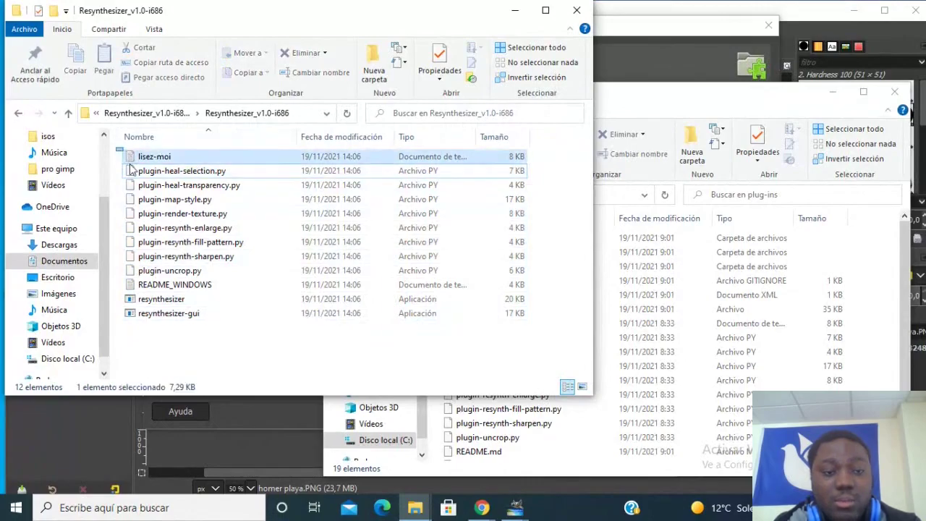
{"action": "left_click_drag", "start_coordinate": [130, 170], "coordinate": [449, 355]}
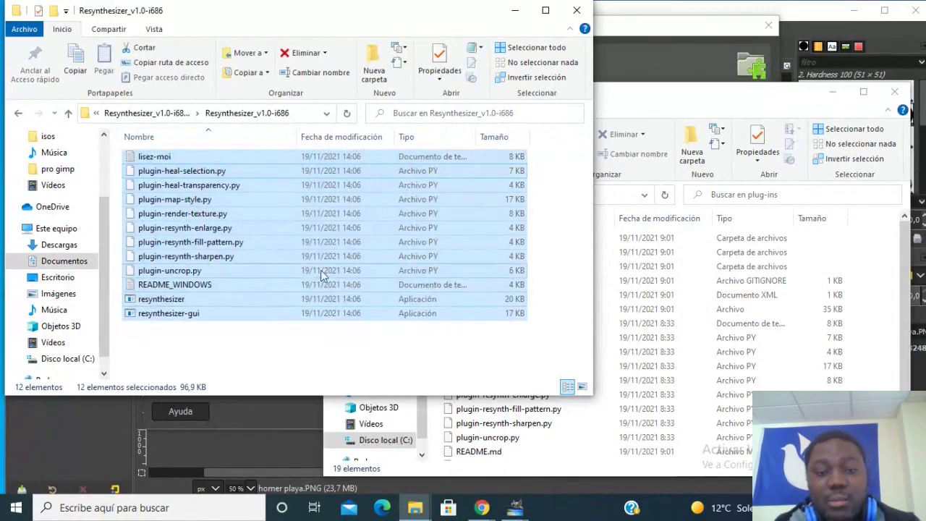
{"action": "left_click_drag", "start_coordinate": [312, 274], "coordinate": [715, 308]}
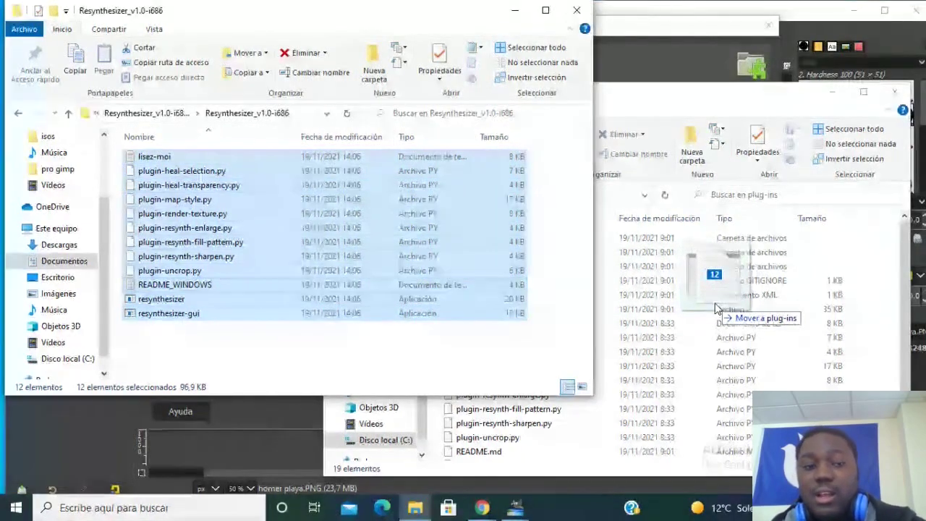
{"action": "left_click_drag", "start_coordinate": [715, 309], "coordinate": [417, 308]}
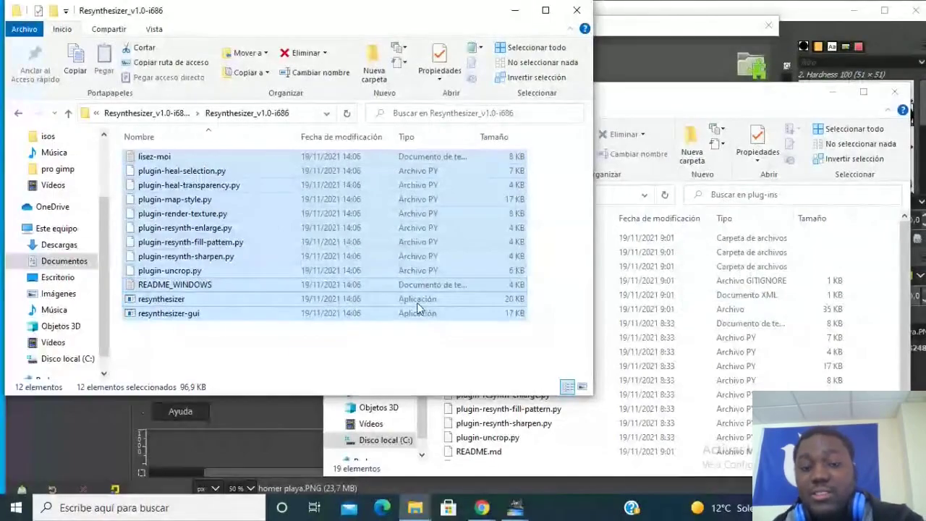
Step: Check the plug-ins folder, then close the Explorer windows and GIMP's Preferences
{"action": "left_click", "coordinate": [610, 258]}
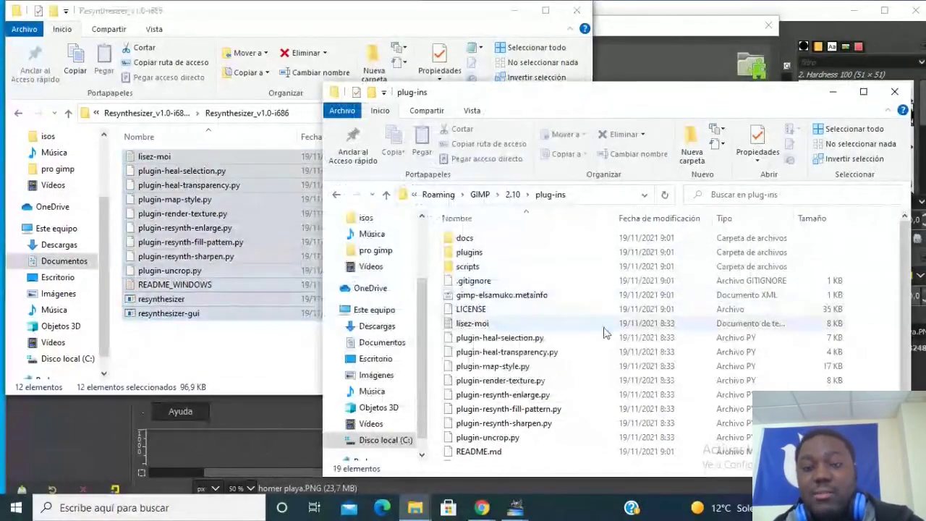
{"action": "scroll", "coordinate": [606, 330], "scroll_direction": "down", "scroll_amount": 1}
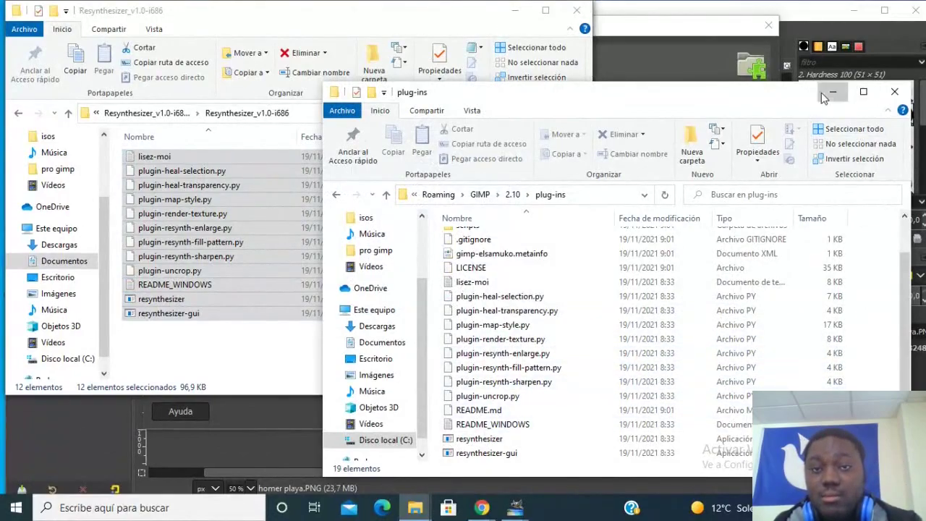
{"action": "left_click", "coordinate": [832, 99]}
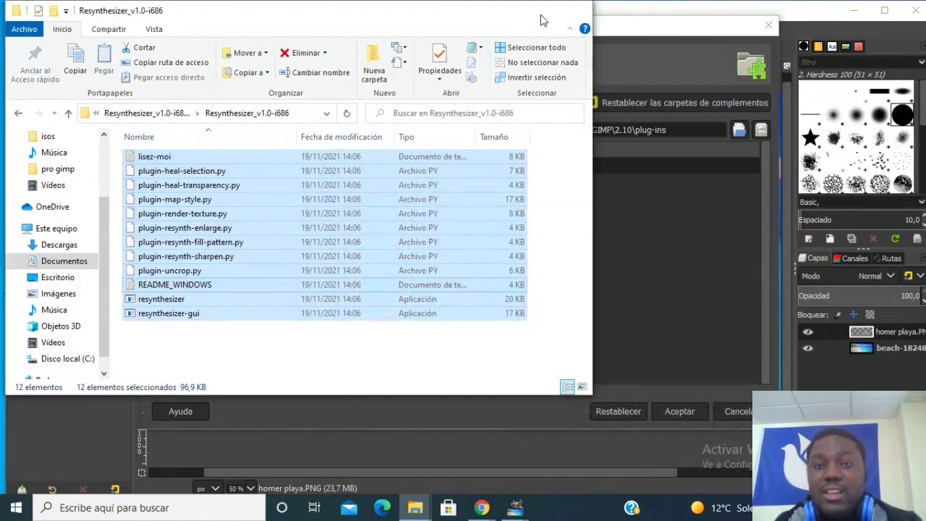
{"action": "left_click", "coordinate": [566, 15]}
{"action": "left_click", "coordinate": [565, 16]}
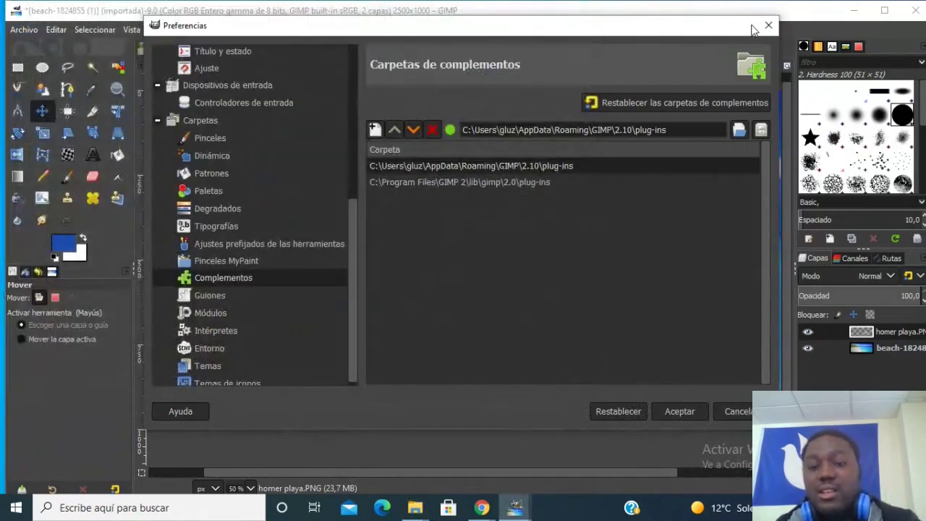
{"action": "left_click", "coordinate": [680, 411]}
Step: Quit GIMP discarding the beach image changes, then relaunch it from the GIMP 2.10.12 shortcut
{"action": "left_click", "coordinate": [916, 12]}
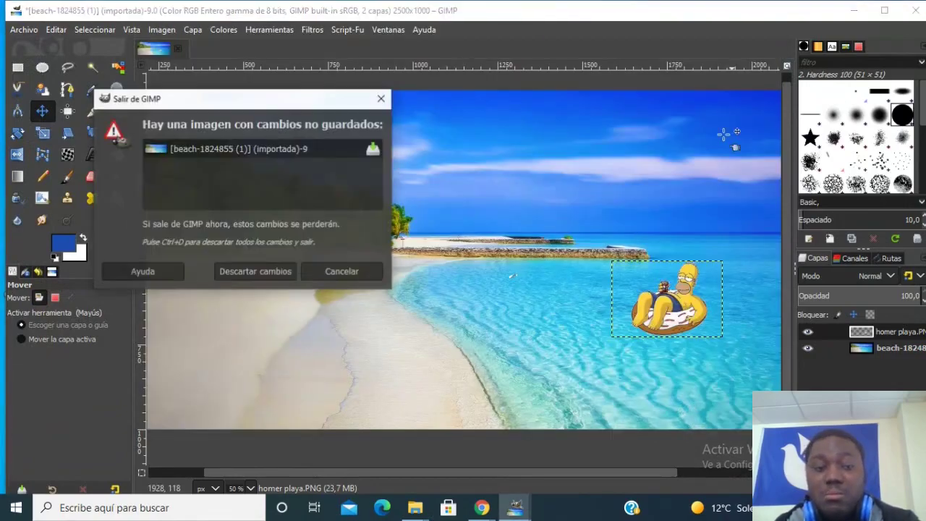
{"action": "left_click", "coordinate": [262, 272]}
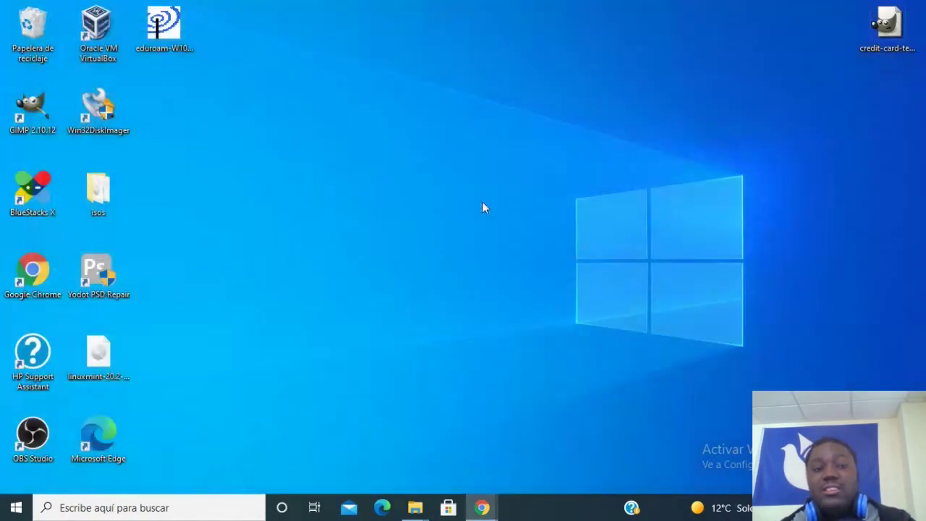
{"action": "double_click", "coordinate": [20, 142]}
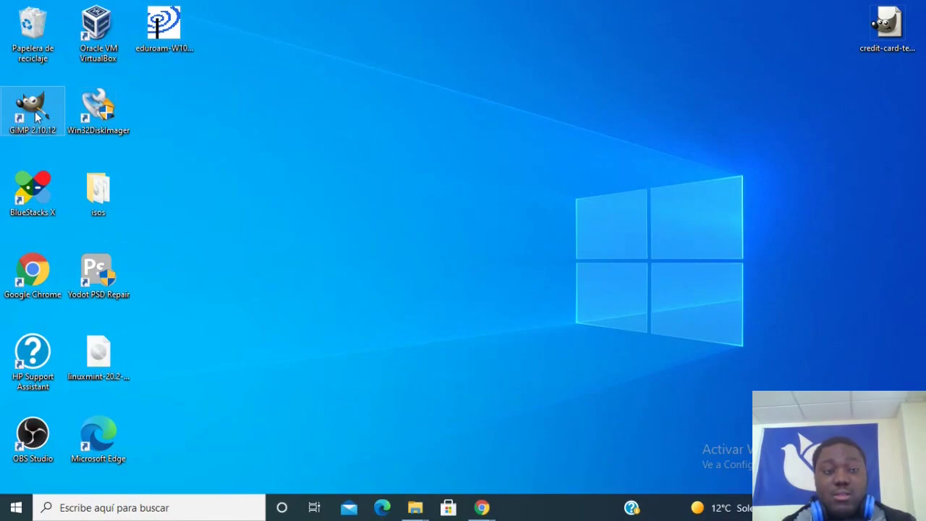
{"action": "double_click", "coordinate": [35, 112]}
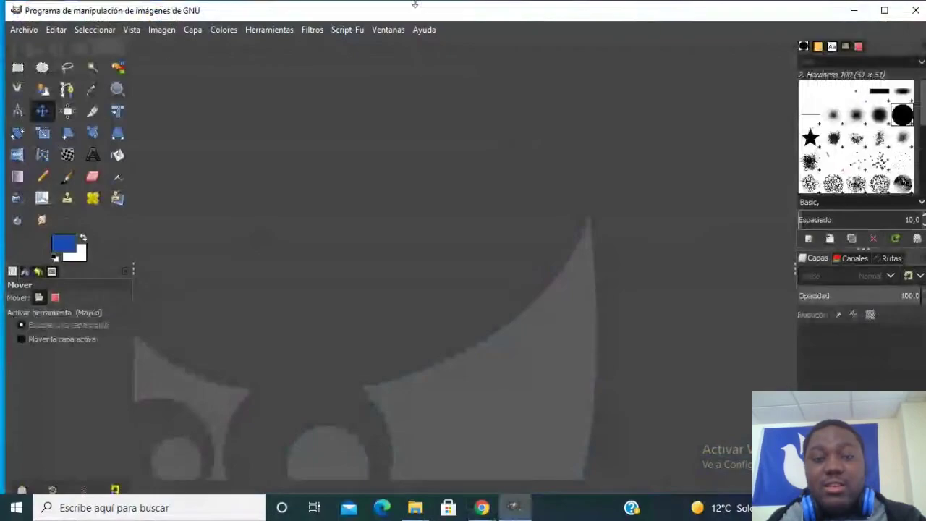
{"action": "left_click", "coordinate": [310, 32]}
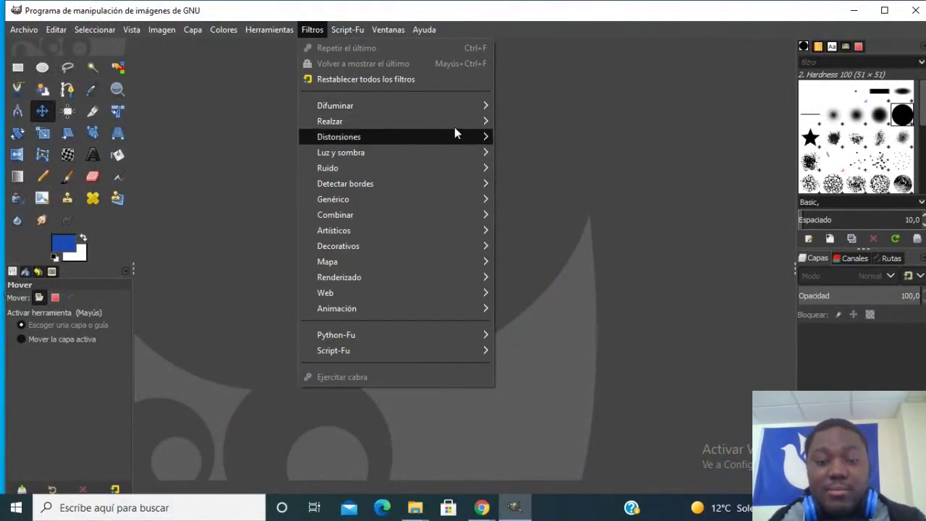
{"action": "mouse_move", "coordinate": [330, 121]}
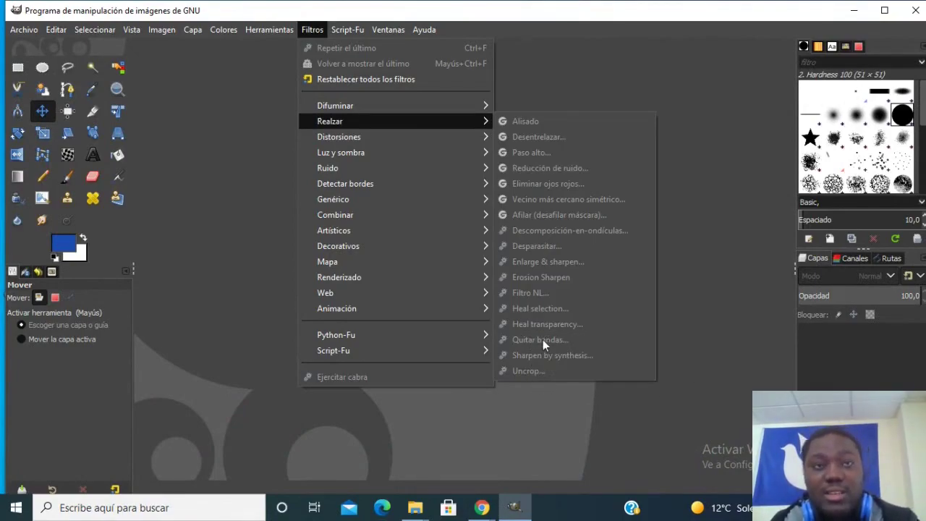
{"action": "left_click", "coordinate": [202, 155]}
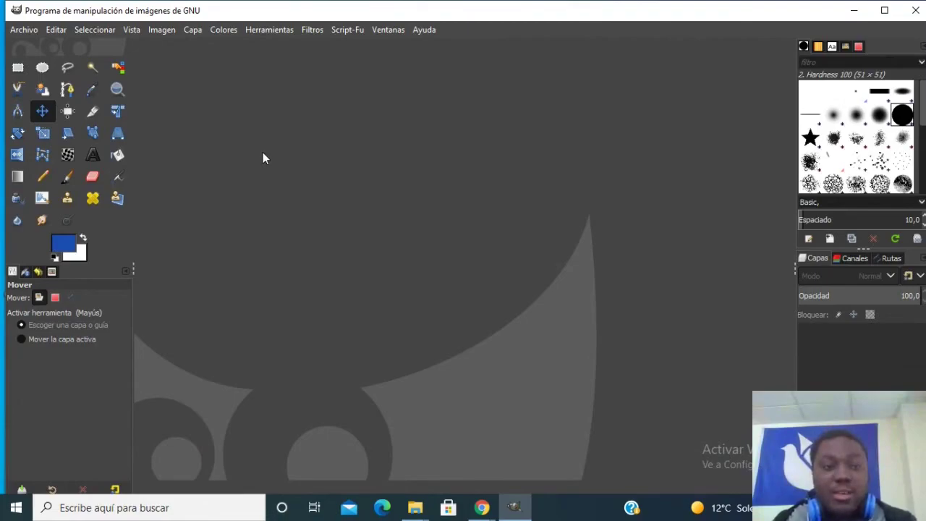
Step: Reopen beach-1824855 (1).jpg from Archivo > Abrir reciente
{"action": "left_click", "coordinate": [14, 29]}
{"action": "mouse_move", "coordinate": [116, 126]}
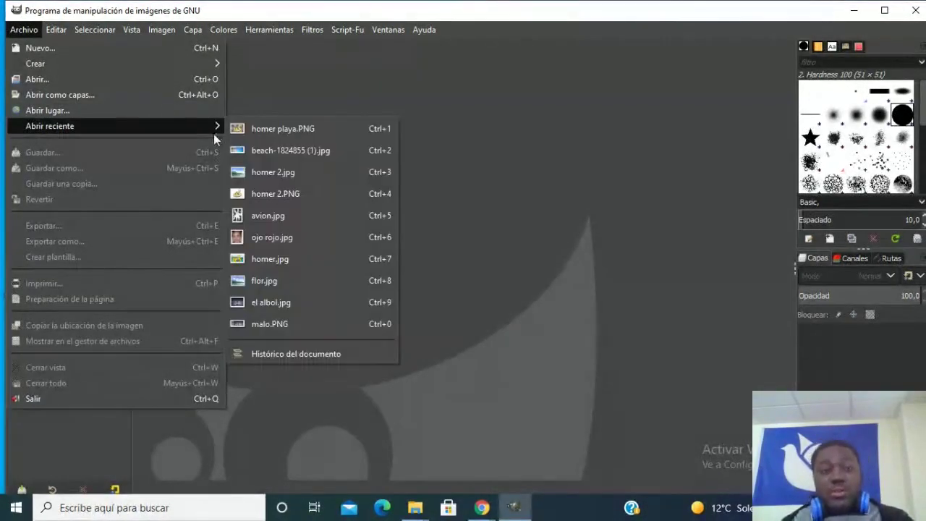
{"action": "left_click", "coordinate": [298, 152]}
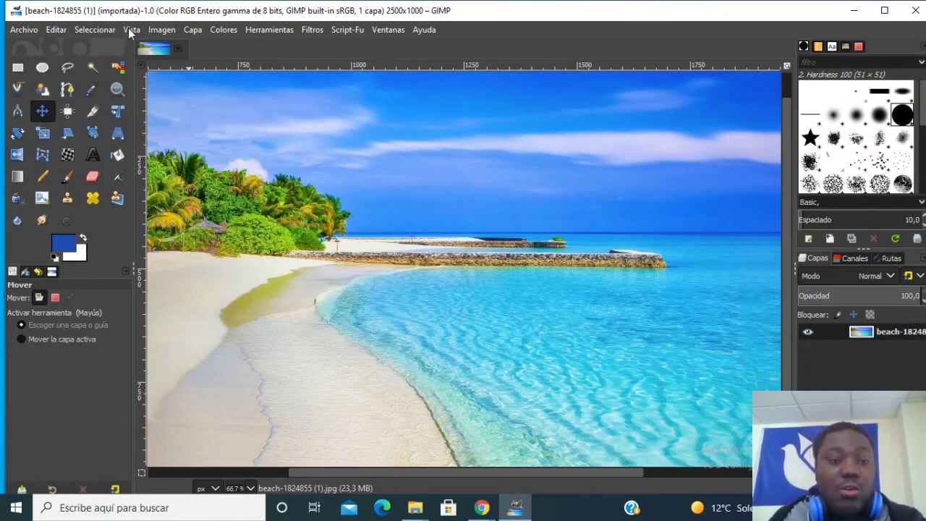
{"action": "left_click", "coordinate": [162, 31]}
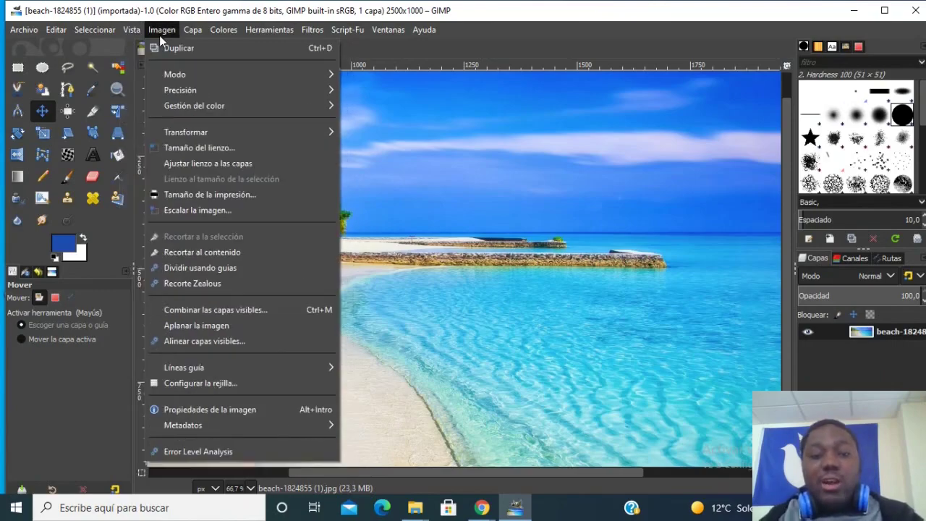
Step: Scale the beach photo to 1902 × 761 px with the width–height chain unlinked
{"action": "left_click", "coordinate": [195, 210]}
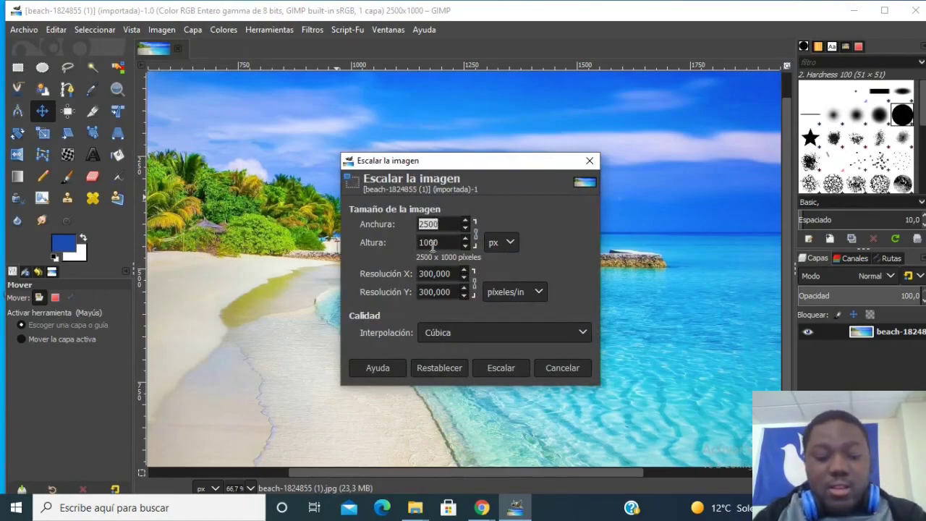
{"action": "key", "text": "BackSpace"}
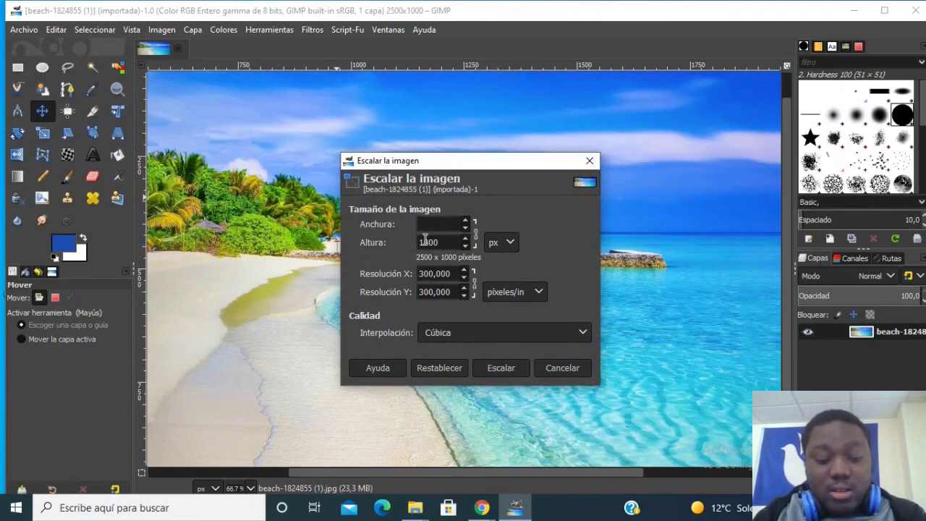
{"action": "type", "text": "1902"}
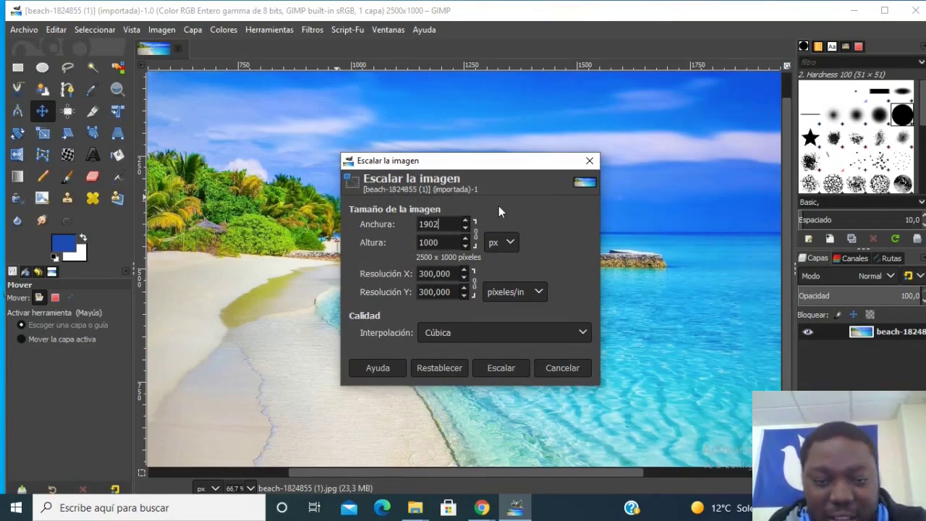
{"action": "left_click", "coordinate": [473, 233]}
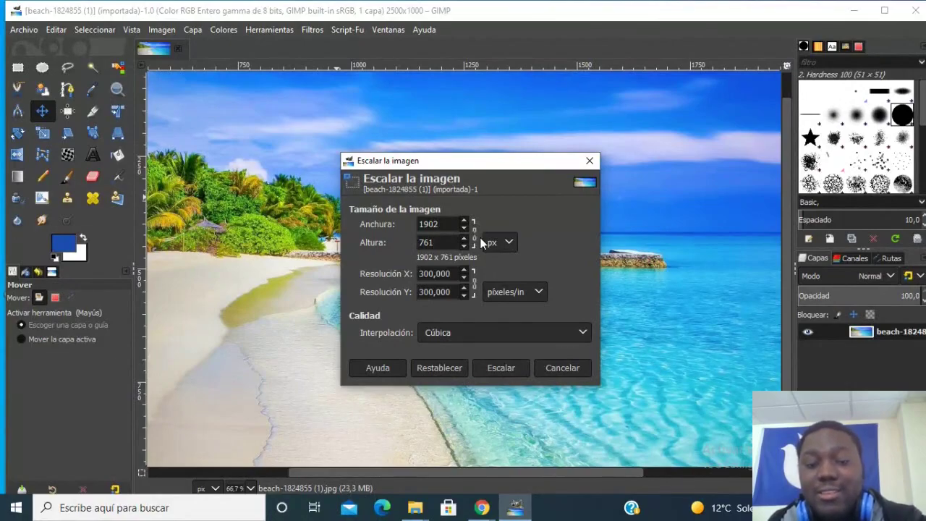
{"action": "left_click", "coordinate": [475, 235]}
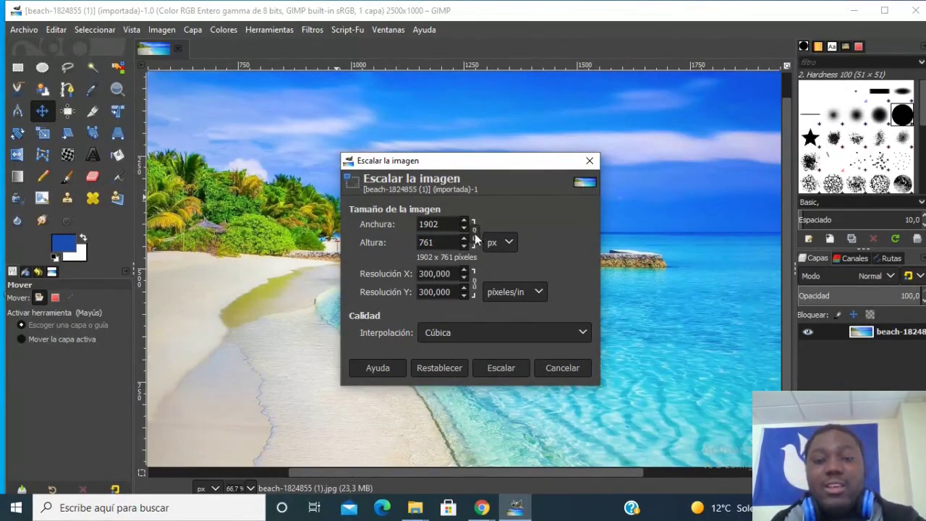
{"action": "left_click", "coordinate": [510, 368]}
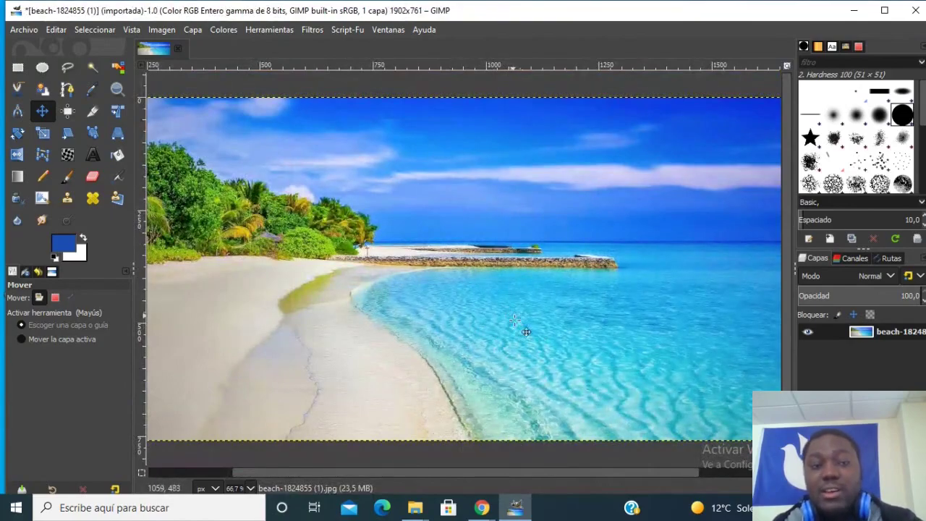
{"action": "mouse_move", "coordinate": [358, 473]}
{"action": "left_mouse_down"}
{"action": "mouse_move", "coordinate": [433, 472]}
{"action": "mouse_move", "coordinate": [279, 472]}
{"action": "left_mouse_up"}
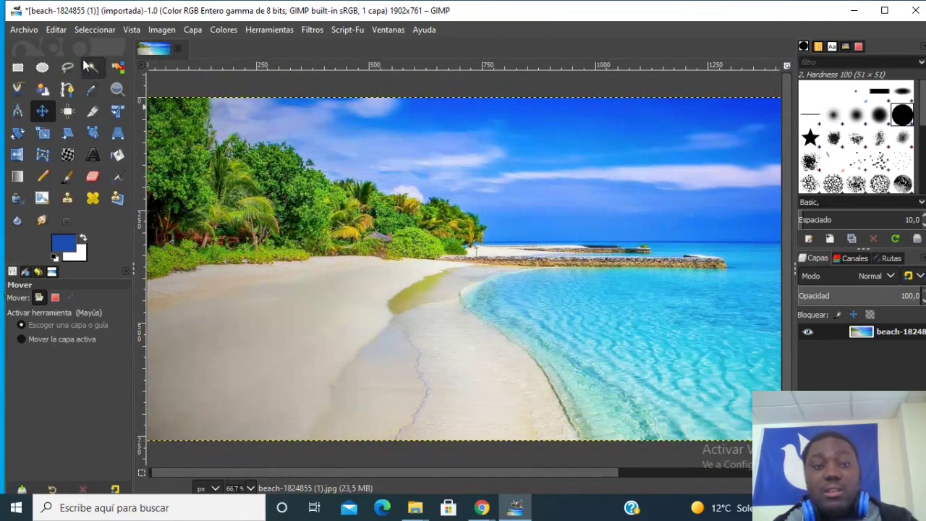
{"action": "left_click", "coordinate": [21, 32]}
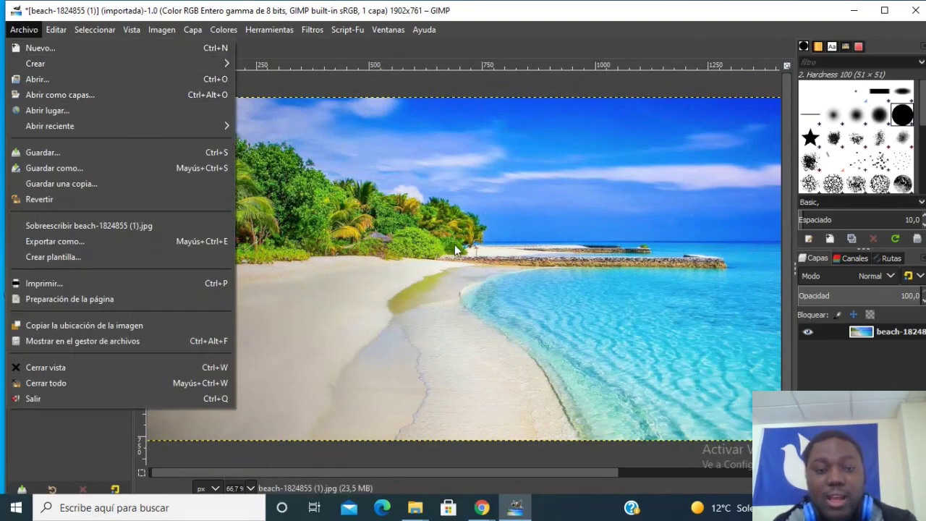
{"action": "left_click", "coordinate": [416, 508]}
{"action": "mouse_move", "coordinate": [415, 508]}
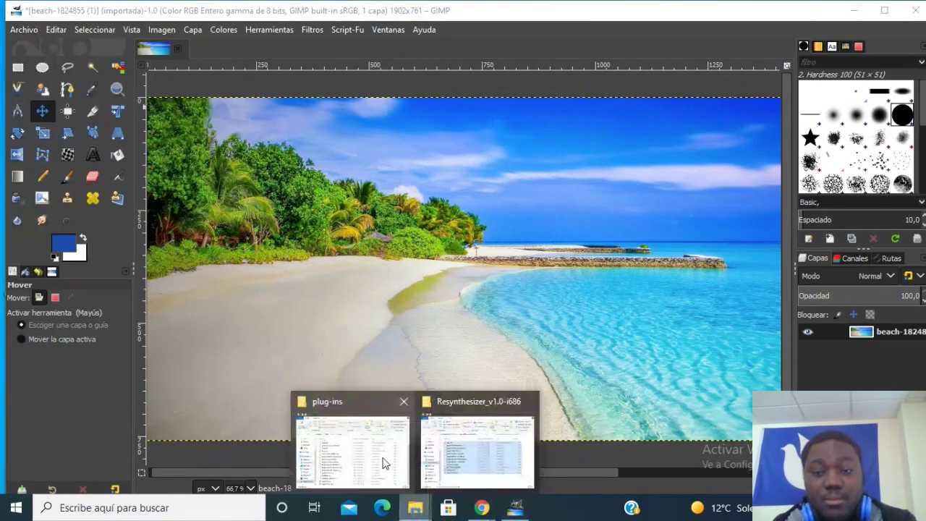
Step: View the beach-1824855 (1) photo's 425 KB file properties in pro gimp, then close Explorer
{"action": "left_click", "coordinate": [385, 463]}
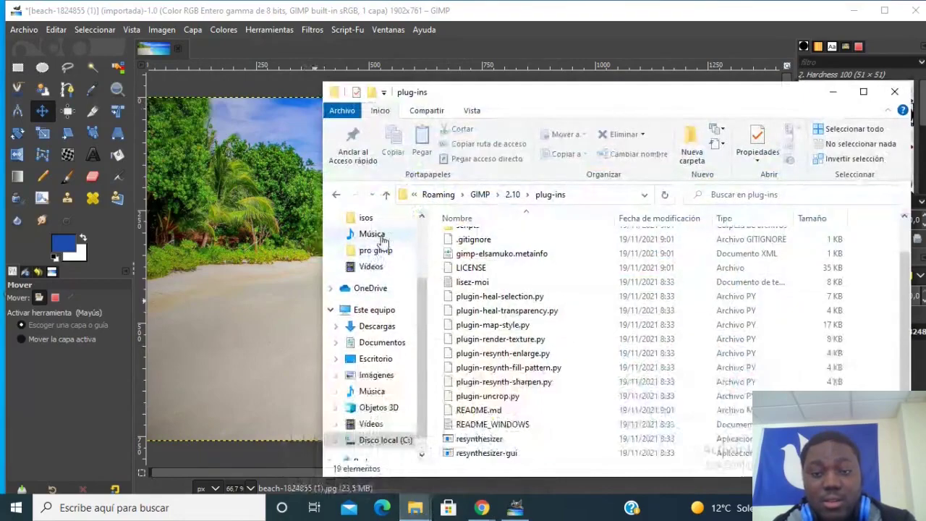
{"action": "left_click", "coordinate": [375, 250]}
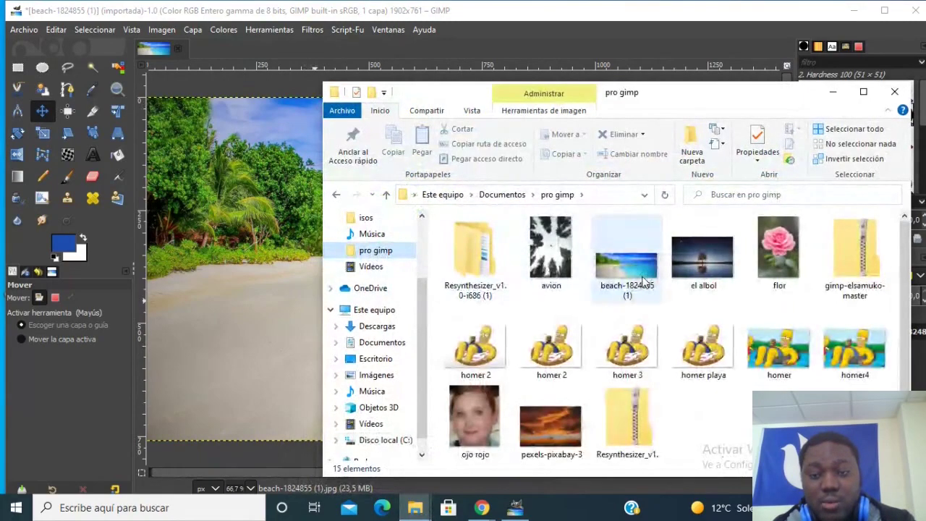
{"action": "left_click", "coordinate": [640, 284]}
{"action": "right_click", "coordinate": [628, 293]}
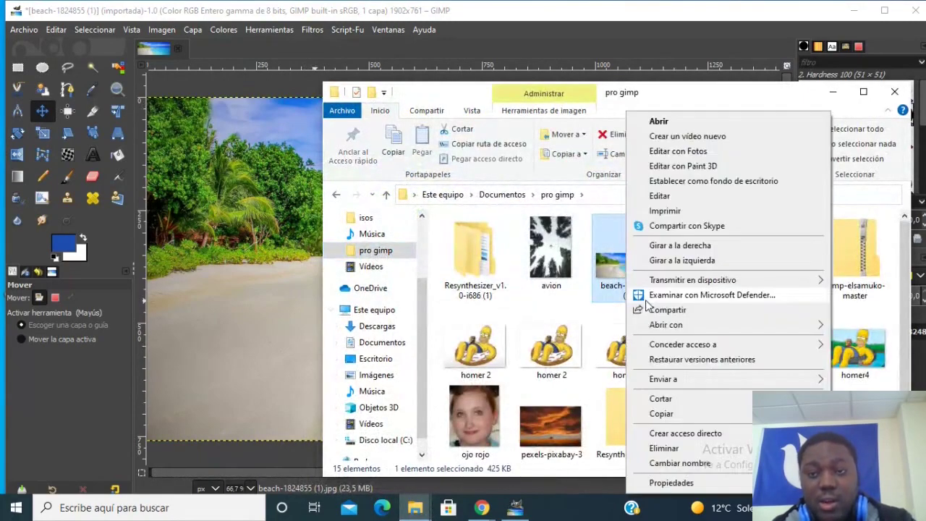
{"action": "left_click", "coordinate": [672, 483]}
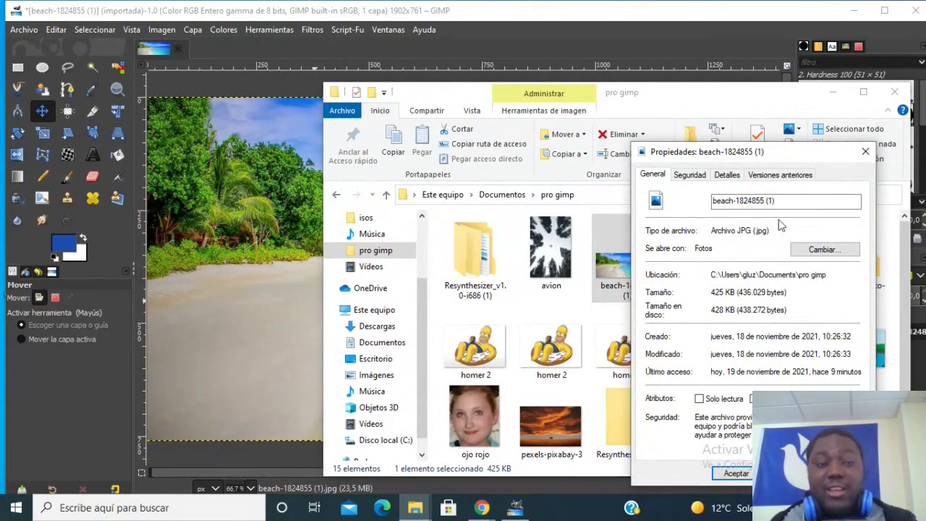
{"action": "left_click", "coordinate": [865, 151]}
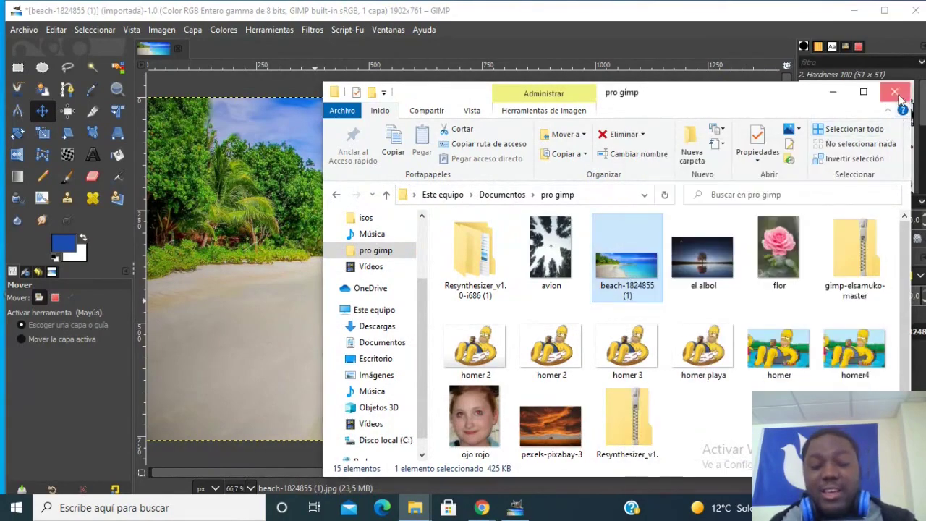
{"action": "left_click", "coordinate": [896, 92]}
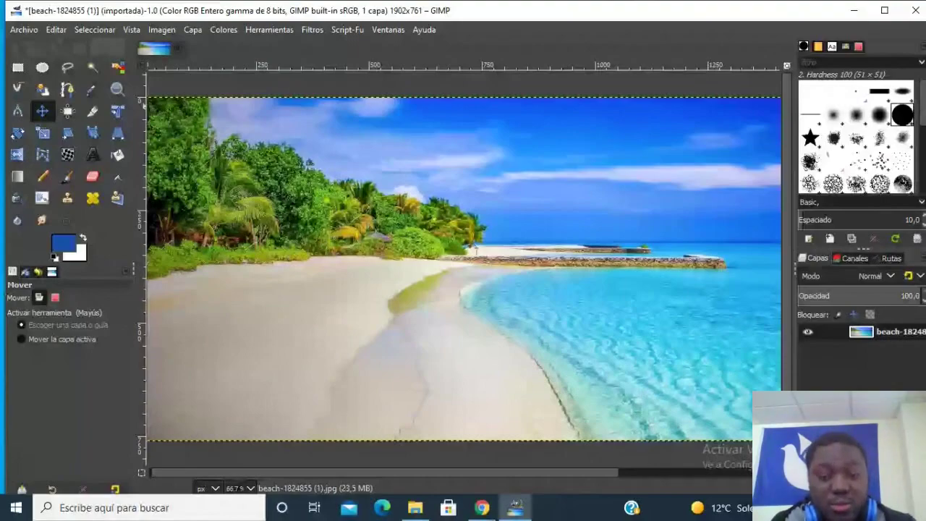
Step: Export the image as beach-1824855 (1).png using the Imagen PNG file type
{"action": "key", "text": "ctrl+shift+e"}
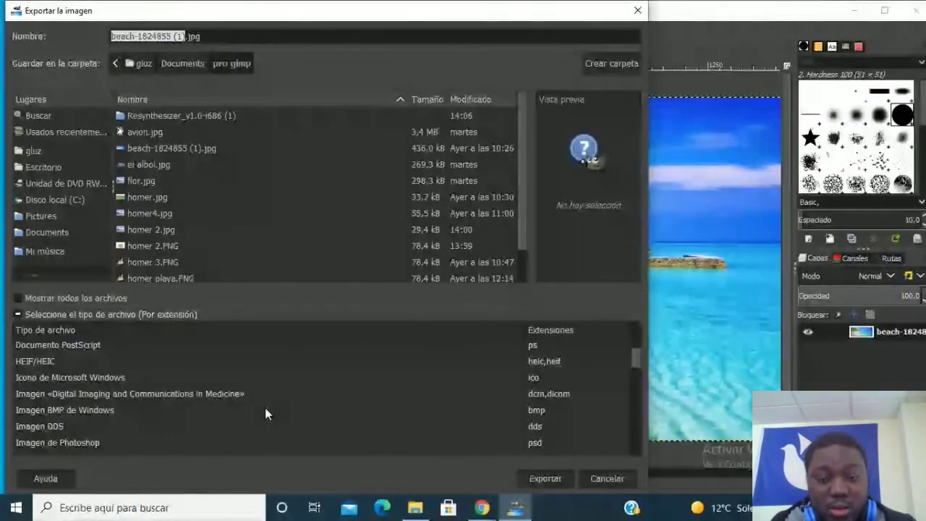
{"action": "scroll", "coordinate": [265, 410], "scroll_direction": "down", "scroll_amount": 1}
{"action": "scroll", "coordinate": [266, 410], "scroll_direction": "down", "scroll_amount": 1}
{"action": "scroll", "coordinate": [265, 409], "scroll_direction": "down", "scroll_amount": 1}
{"action": "scroll", "coordinate": [265, 410], "scroll_direction": "down", "scroll_amount": 2}
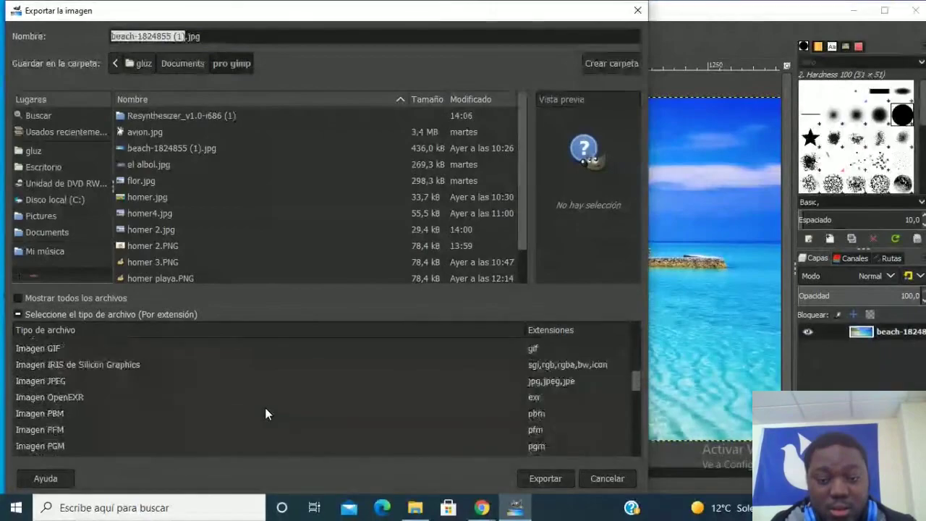
{"action": "scroll", "coordinate": [265, 407], "scroll_direction": "down", "scroll_amount": 3}
{"action": "scroll", "coordinate": [265, 407], "scroll_direction": "down", "scroll_amount": 1}
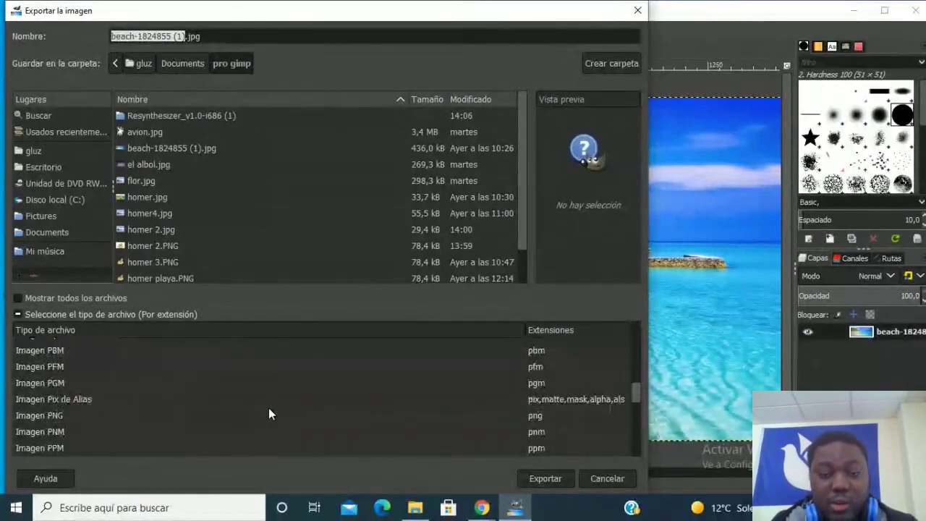
{"action": "left_click", "coordinate": [532, 415]}
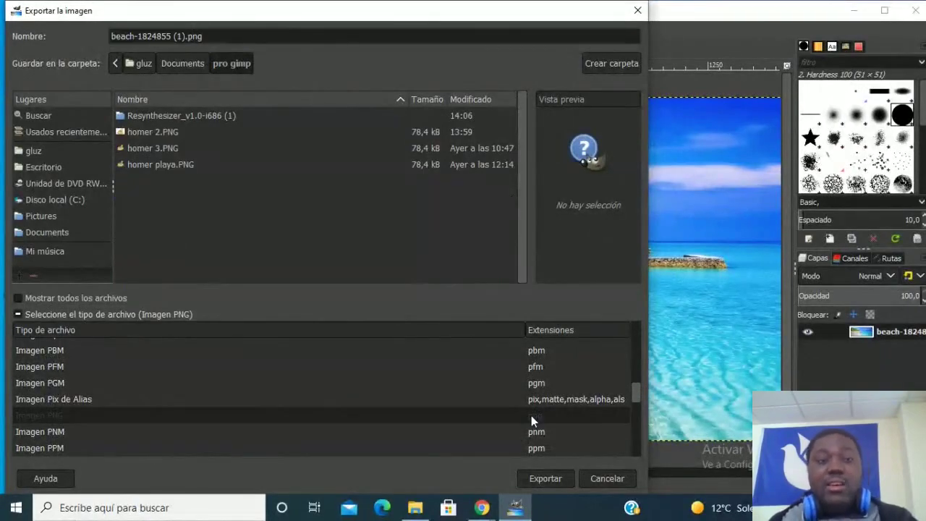
{"action": "left_click", "coordinate": [553, 483]}
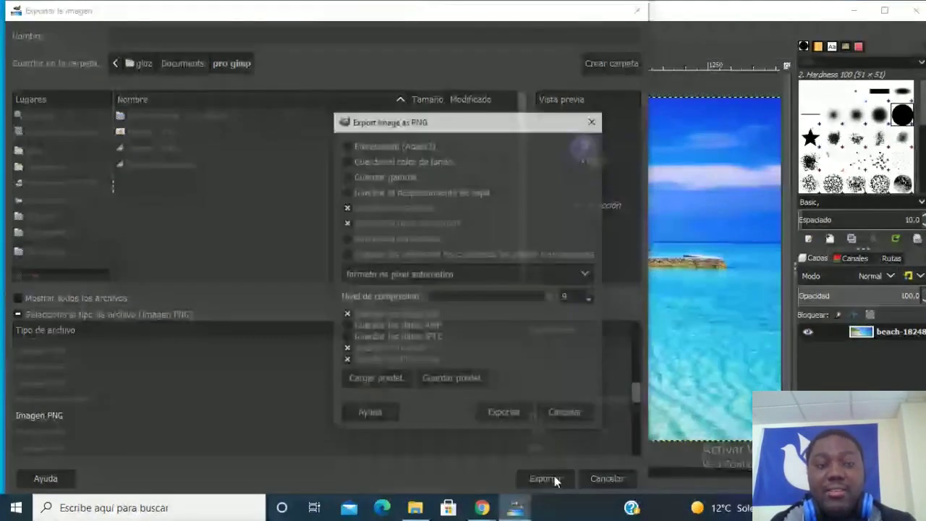
{"action": "left_click", "coordinate": [526, 410]}
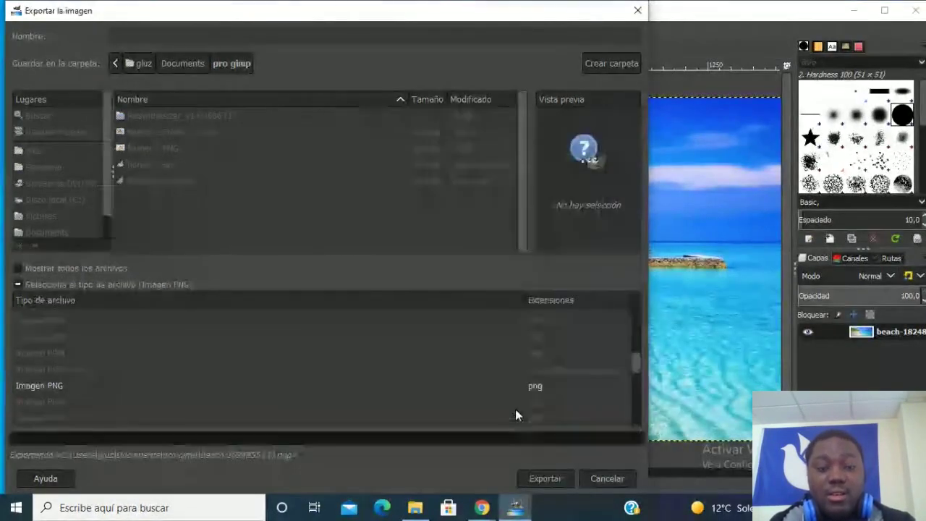
{"action": "left_click", "coordinate": [414, 508]}
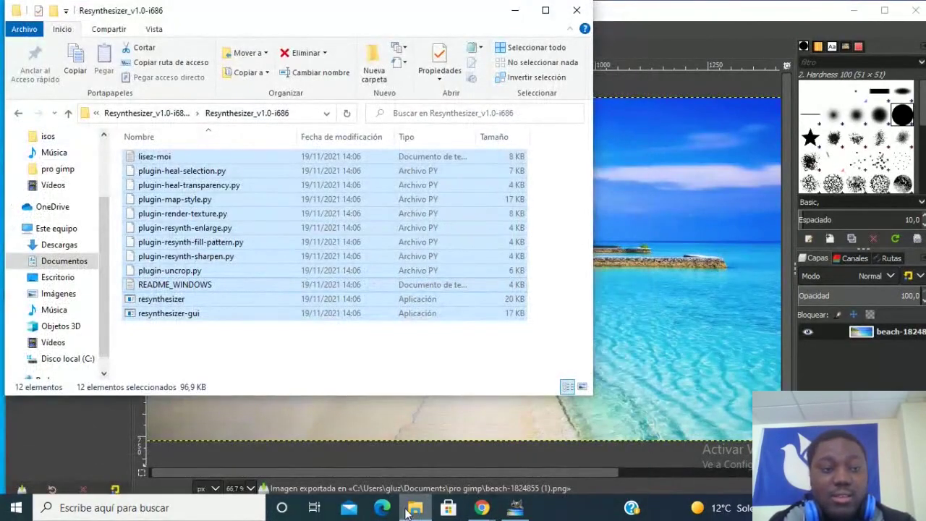
Step: Confirm the new PNG in Documentos > pro gimp, then minimise File Explorer and GIMP
{"action": "scroll", "coordinate": [65, 156], "scroll_direction": "up", "scroll_amount": 1}
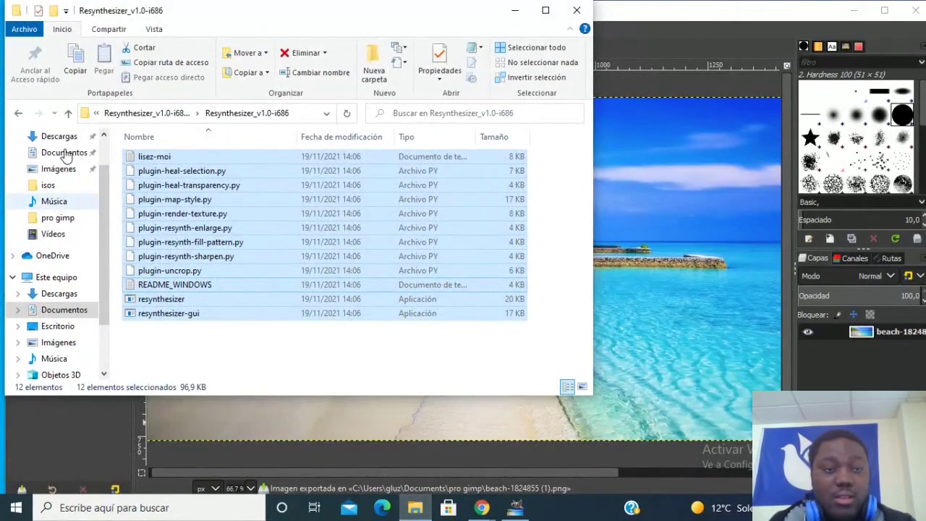
{"action": "left_click", "coordinate": [66, 153]}
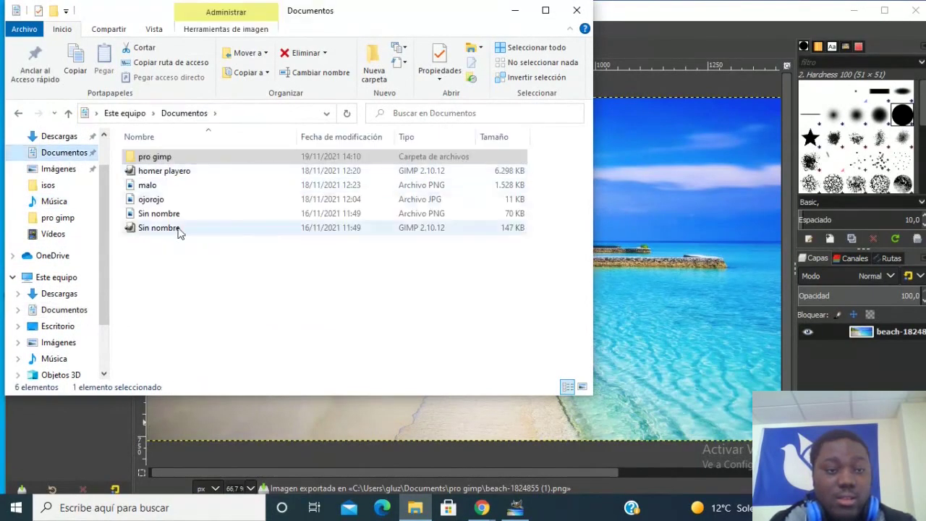
{"action": "double_click", "coordinate": [207, 157]}
{"action": "scroll", "coordinate": [352, 238], "scroll_direction": "down", "scroll_amount": 1}
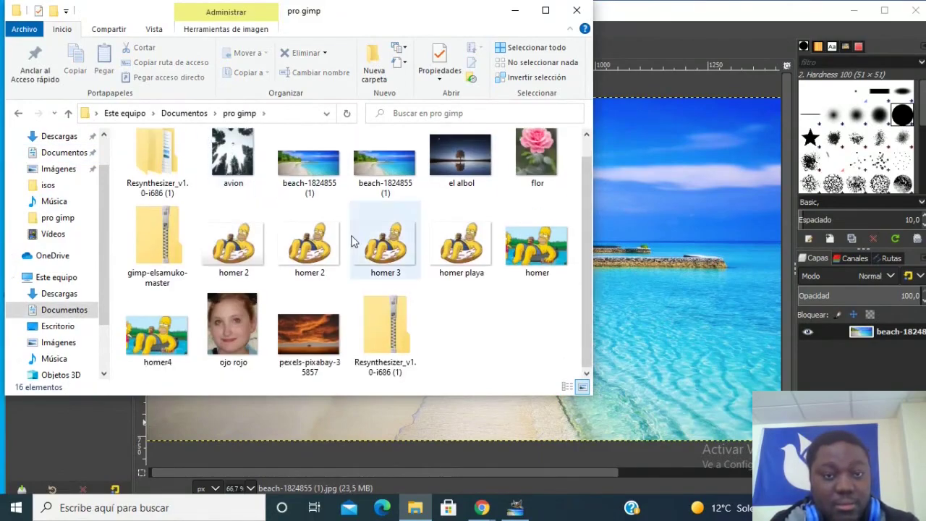
{"action": "scroll", "coordinate": [351, 243], "scroll_direction": "up", "scroll_amount": 1}
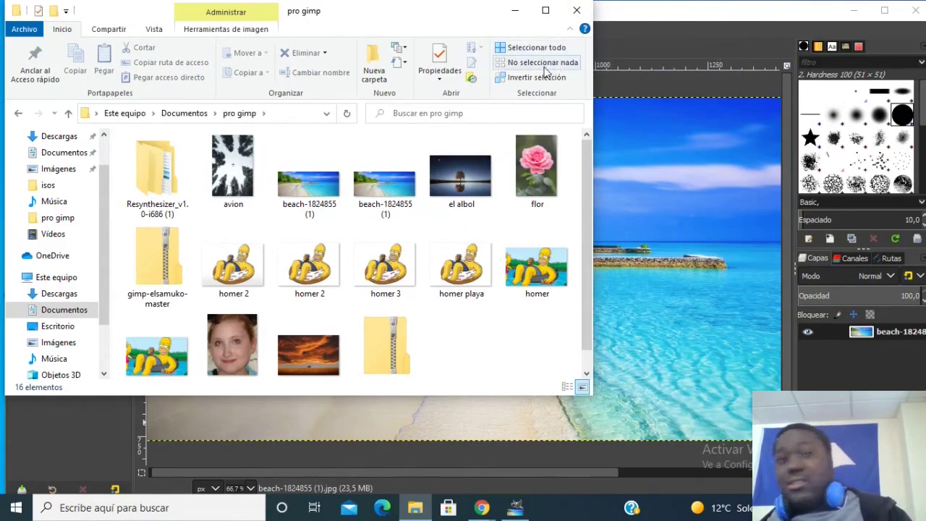
{"action": "left_click", "coordinate": [514, 10]}
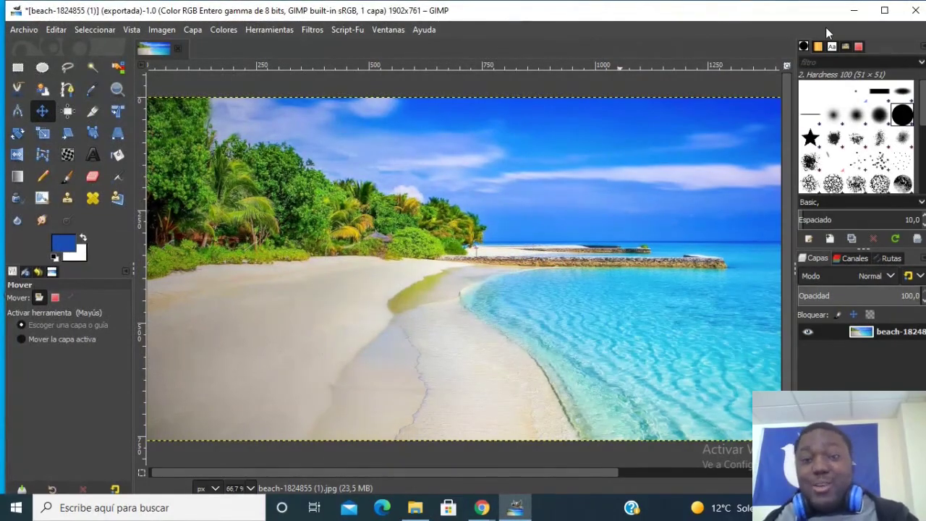
{"action": "left_click", "coordinate": [851, 11]}
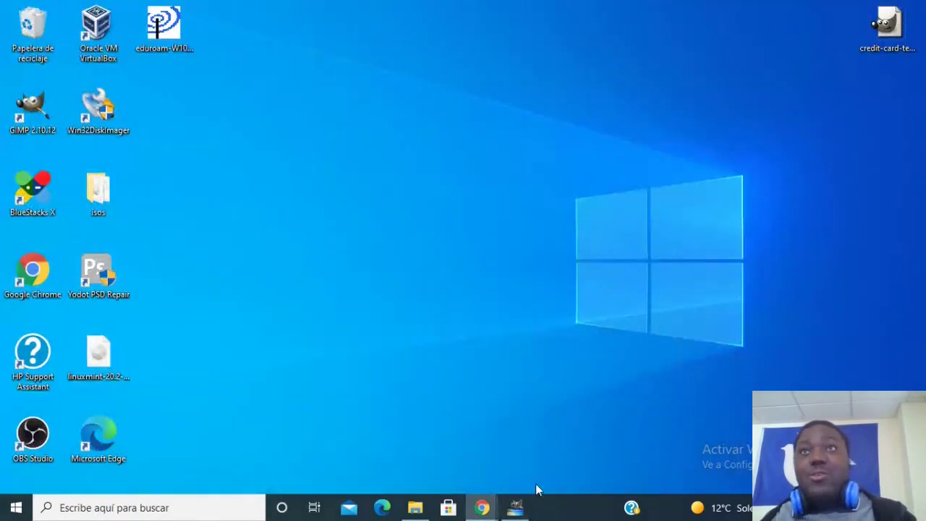